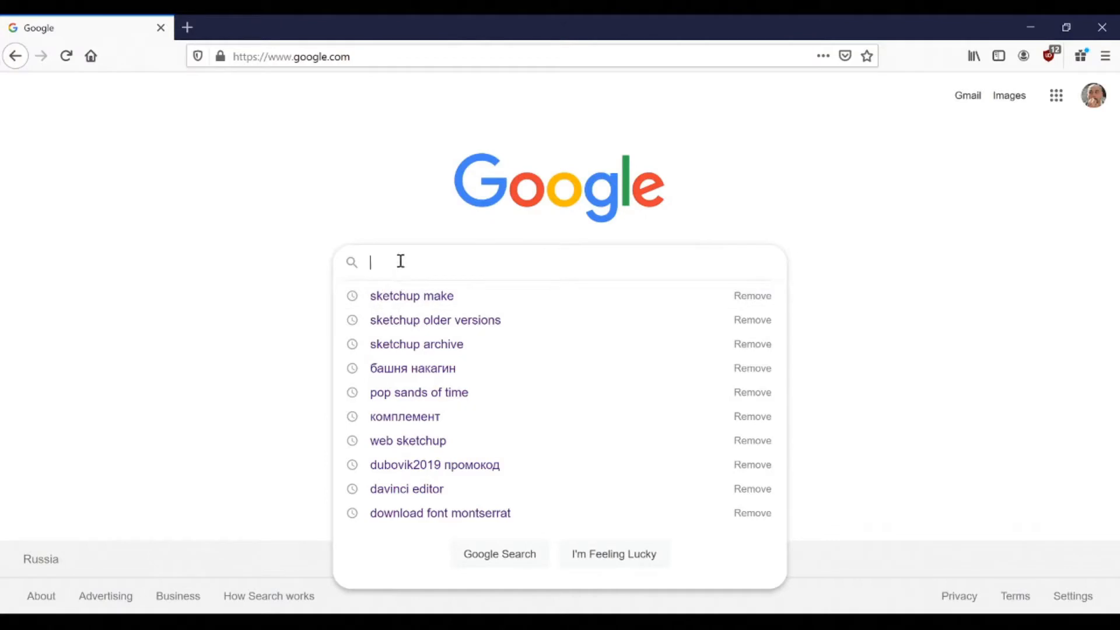
Search Google for 'sketchup make' and open the 'SketchUp Make | SketchUp' result
{"action": "type", "text": "ske"}
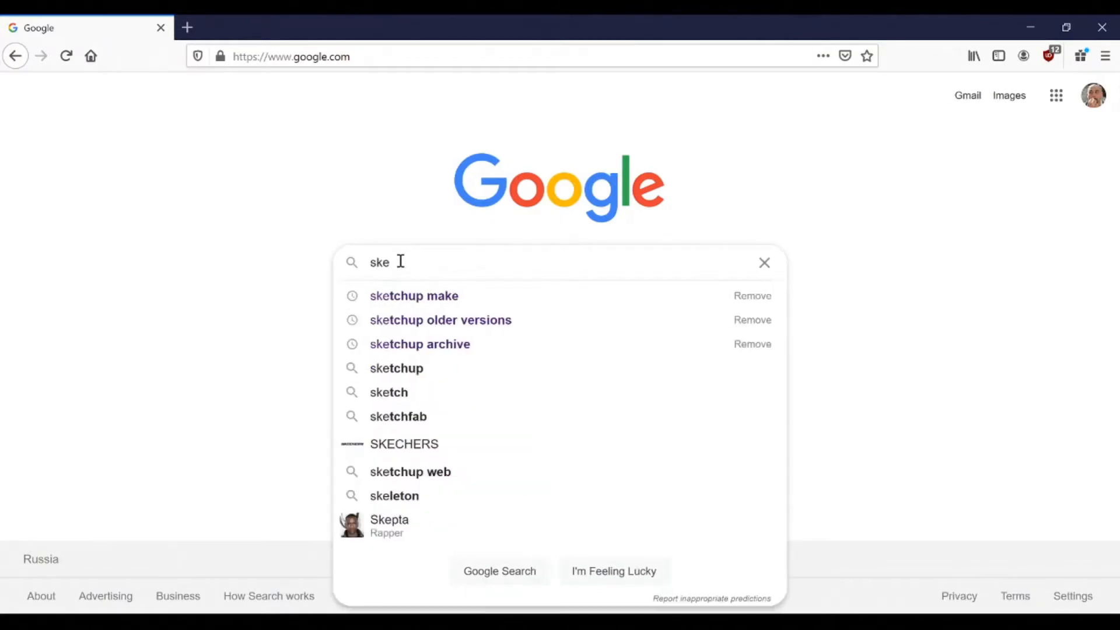
{"action": "type", "text": "tch"}
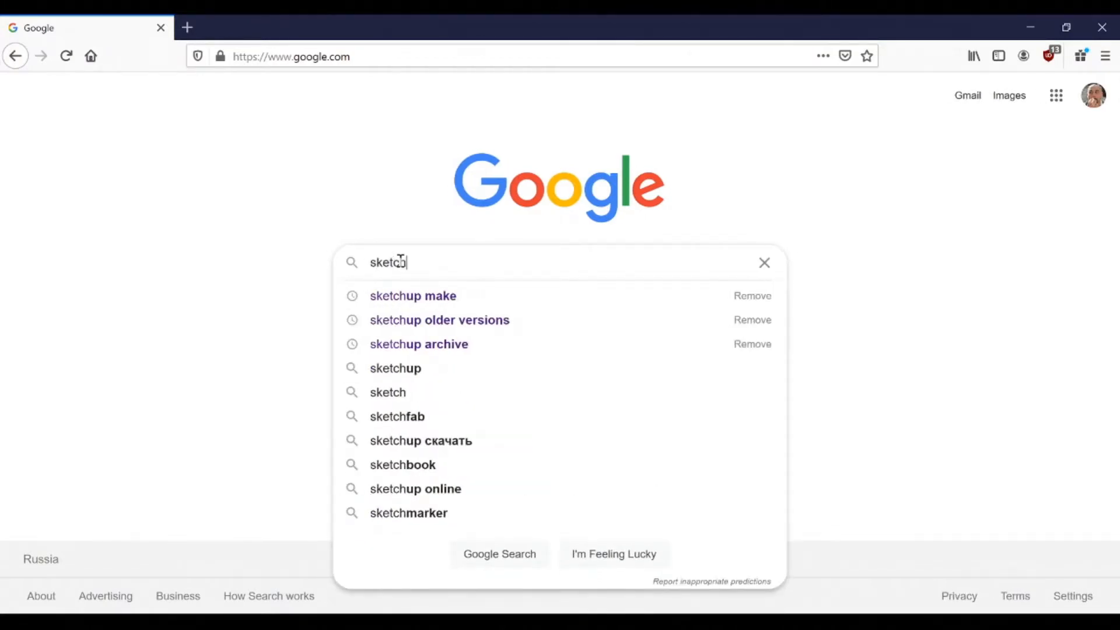
{"action": "type", "text": "up make"}
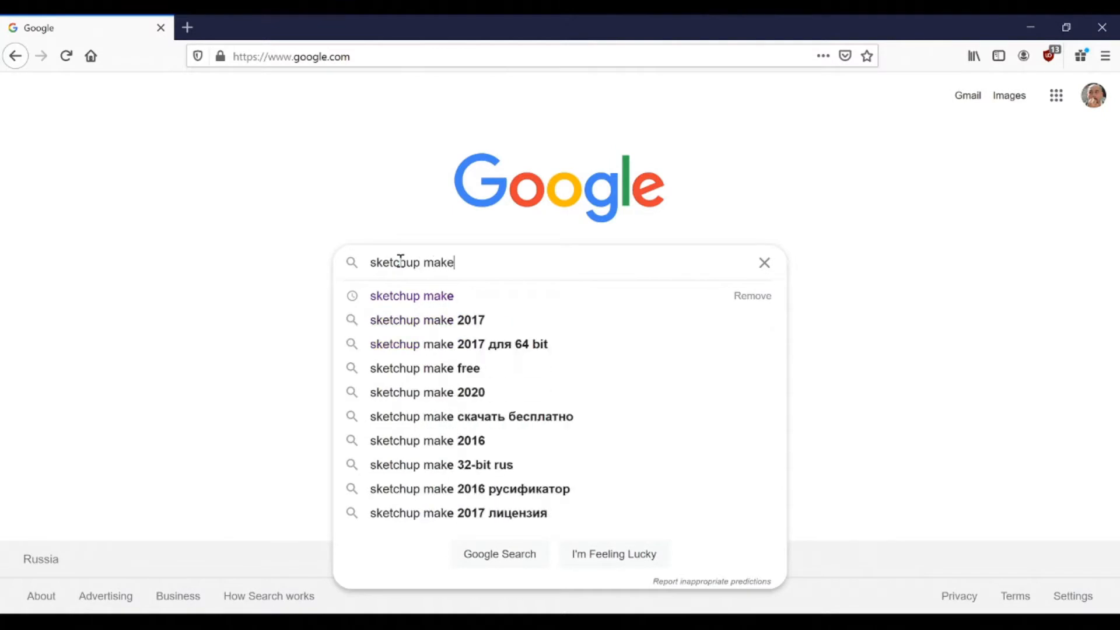
{"action": "key", "text": "Return"}
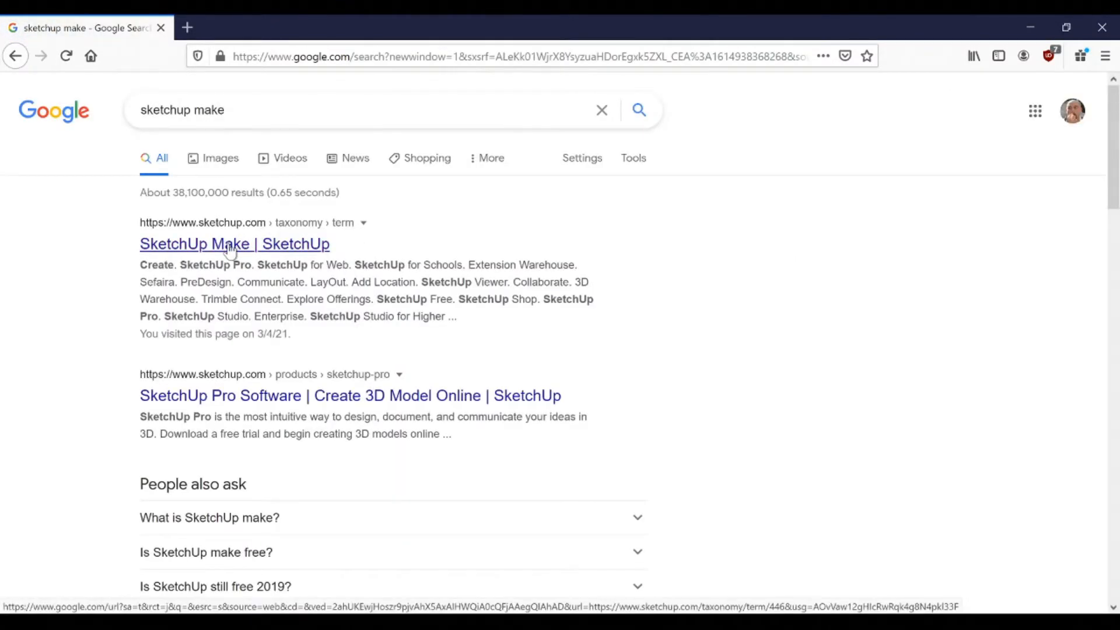
{"action": "left_click", "coordinate": [229, 247]}
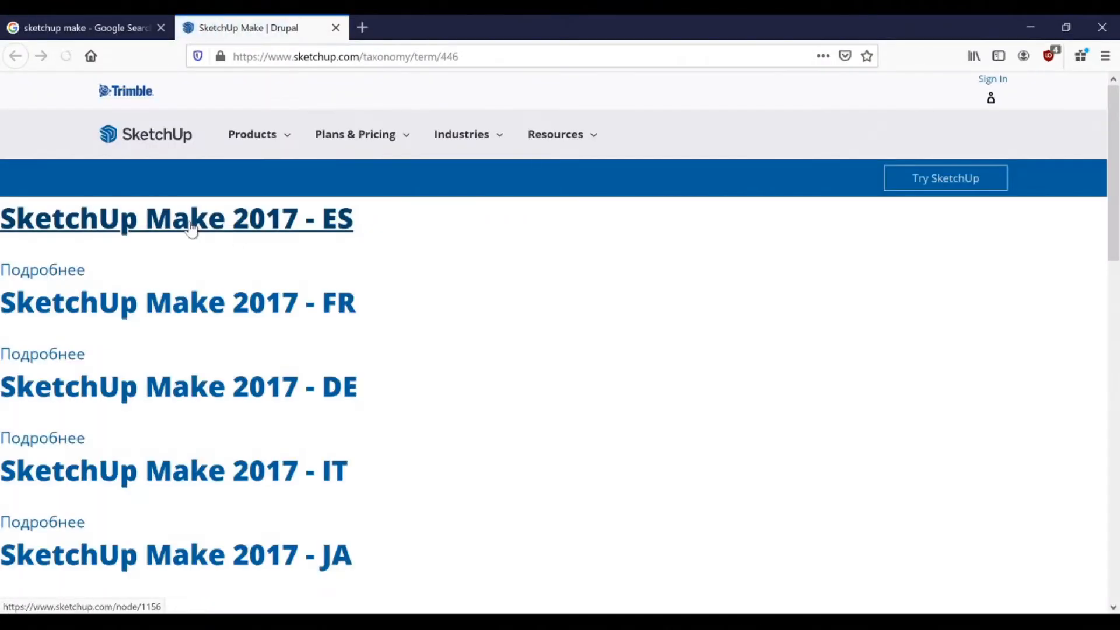
Choose the SketchUp Make 2017 – EN edition and start its download
{"action": "scroll", "coordinate": [253, 331], "scroll_direction": "down", "scroll_amount": 5}
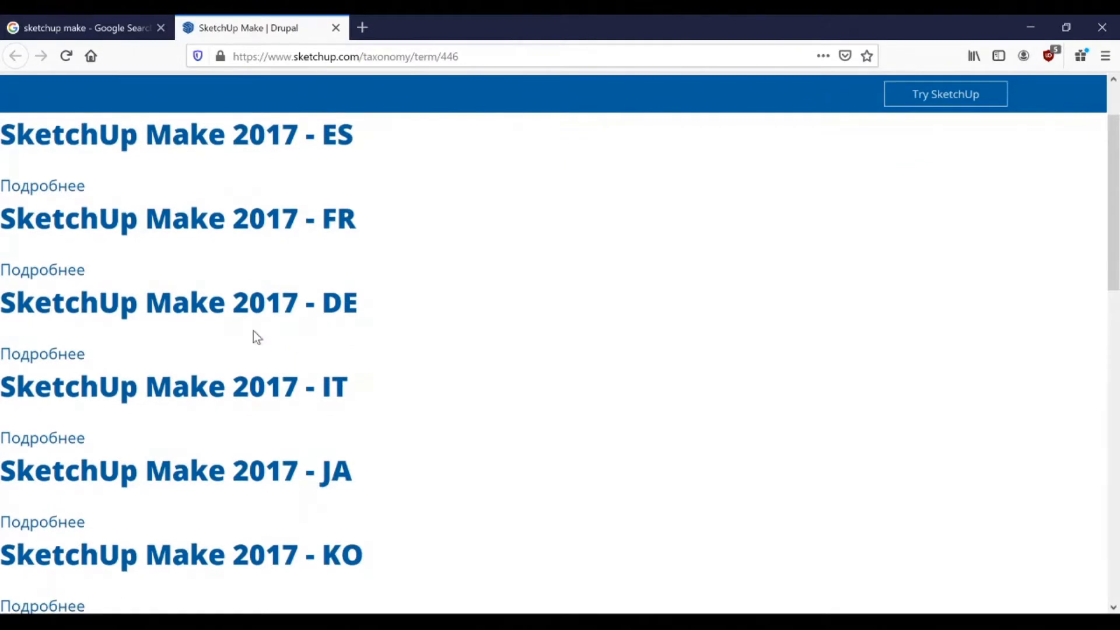
{"action": "scroll", "coordinate": [236, 177], "scroll_direction": "down", "scroll_amount": 4}
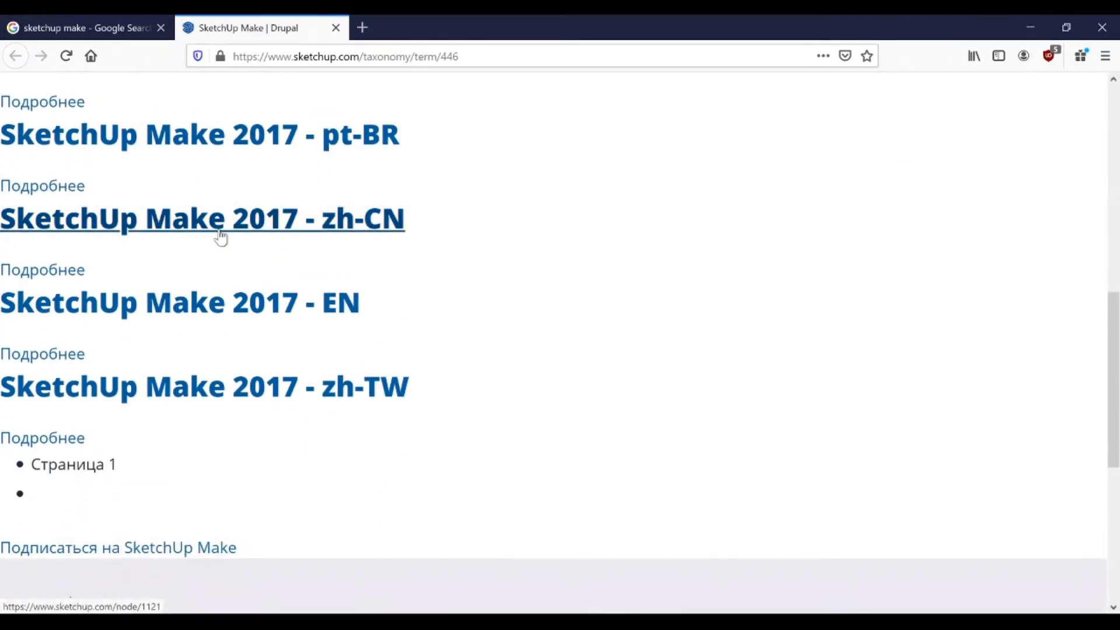
{"action": "scroll", "coordinate": [288, 280], "scroll_direction": "up", "scroll_amount": 5}
{"action": "scroll", "coordinate": [289, 285], "scroll_direction": "down", "scroll_amount": 5}
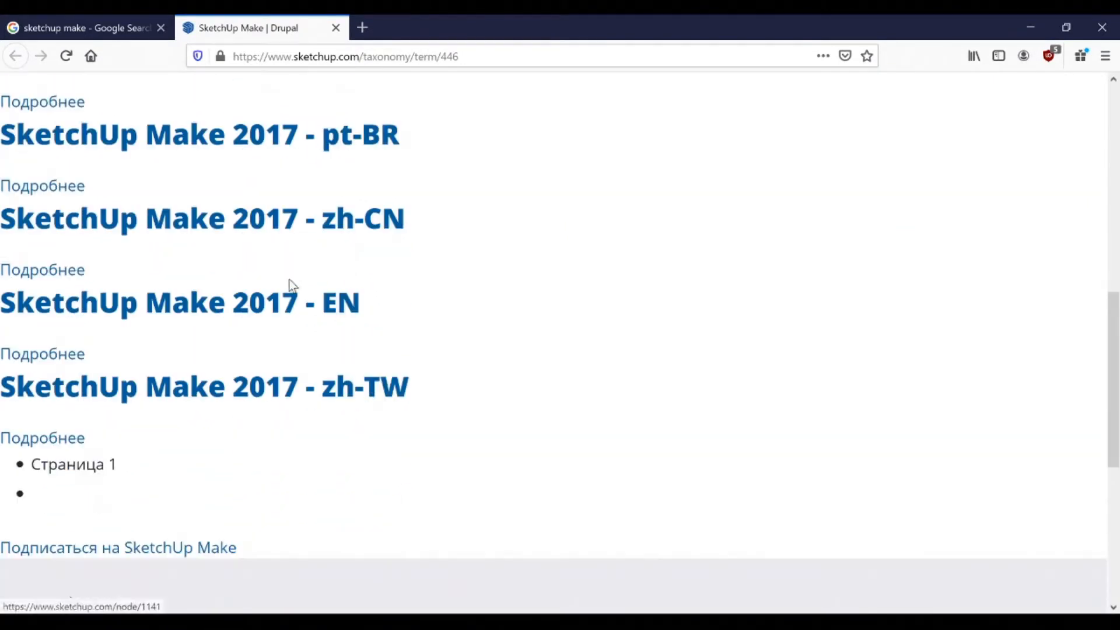
{"action": "left_click", "coordinate": [283, 304]}
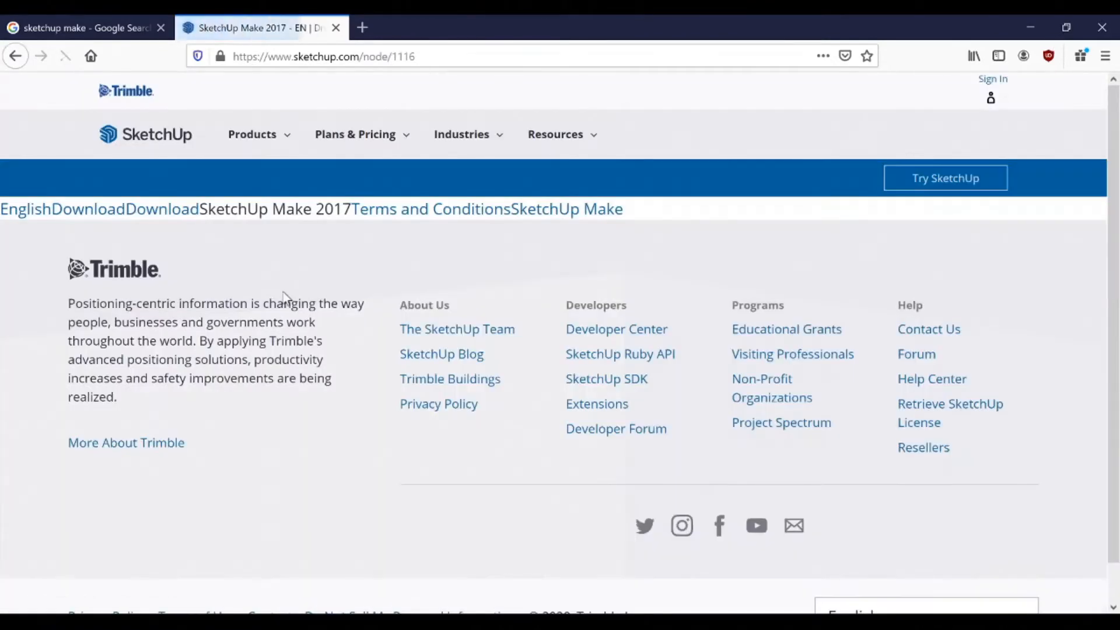
{"action": "left_click", "coordinate": [153, 213]}
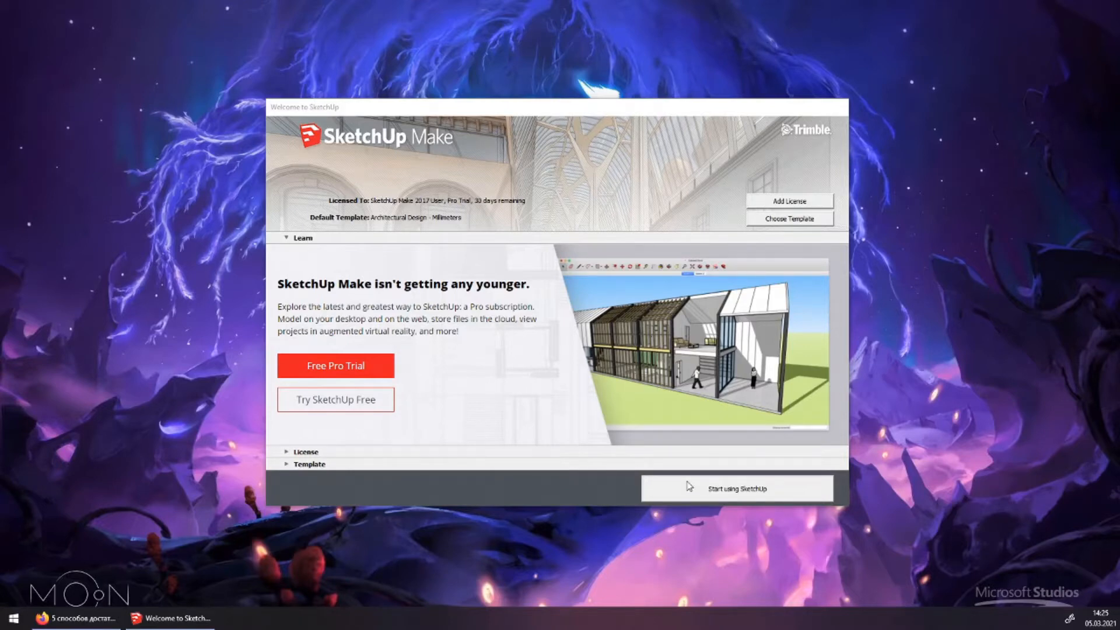
Start using SketchUp with the Architectural Design – Millimeters template selected
{"action": "left_click", "coordinate": [289, 465]}
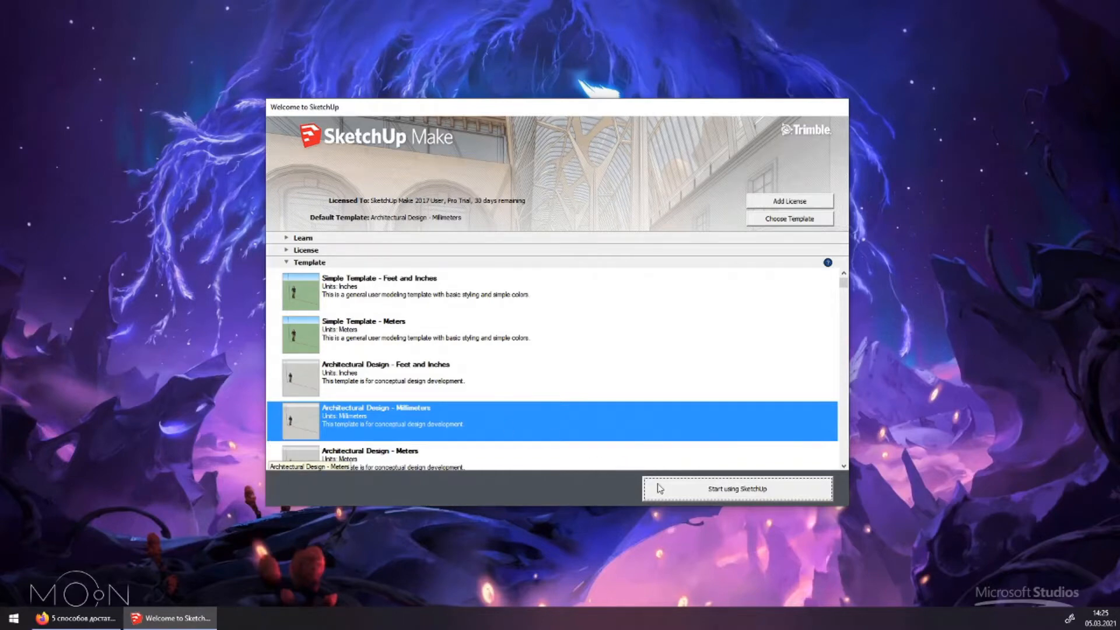
{"action": "left_click", "coordinate": [681, 499]}
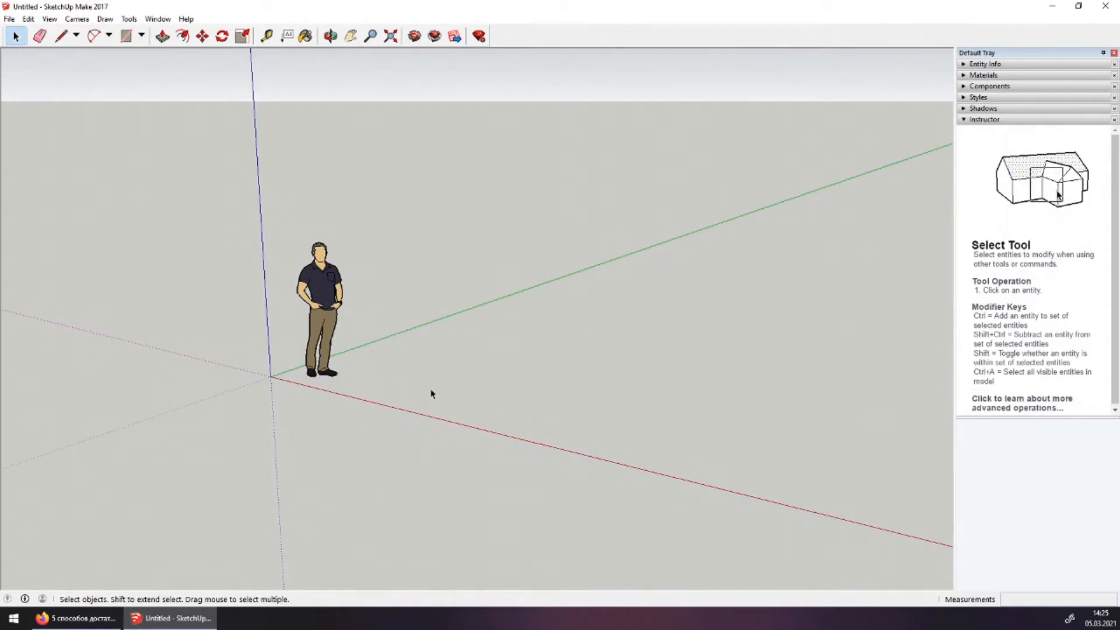
Delete the default scale figure and close the Instructor panel
{"action": "left_click", "coordinate": [328, 301]}
{"action": "key", "text": "Delete"}
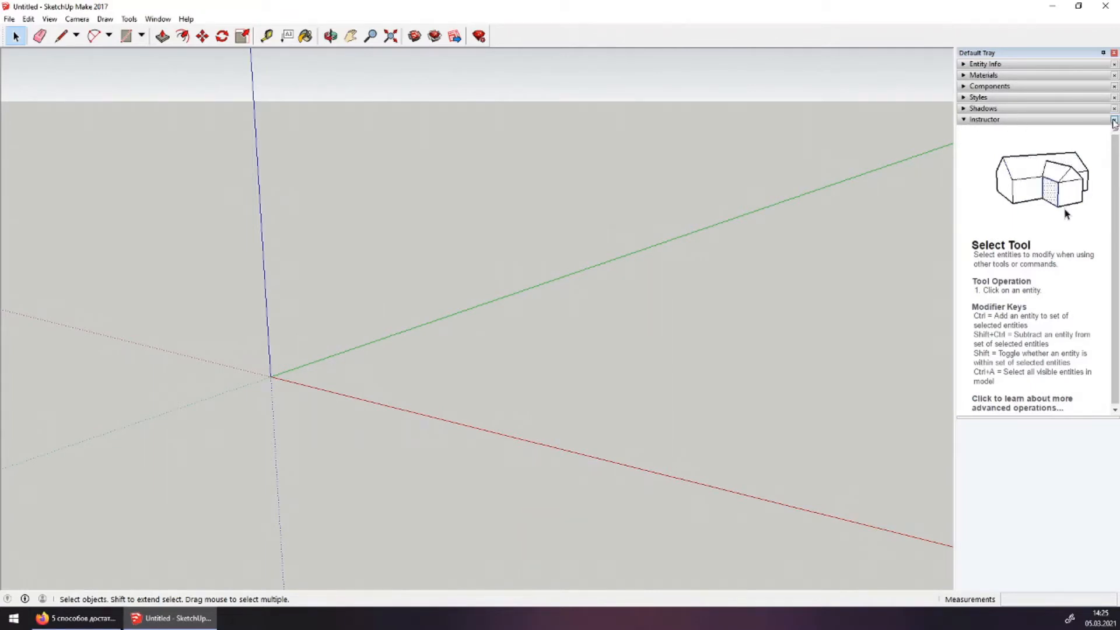
{"action": "left_click", "coordinate": [1114, 120]}
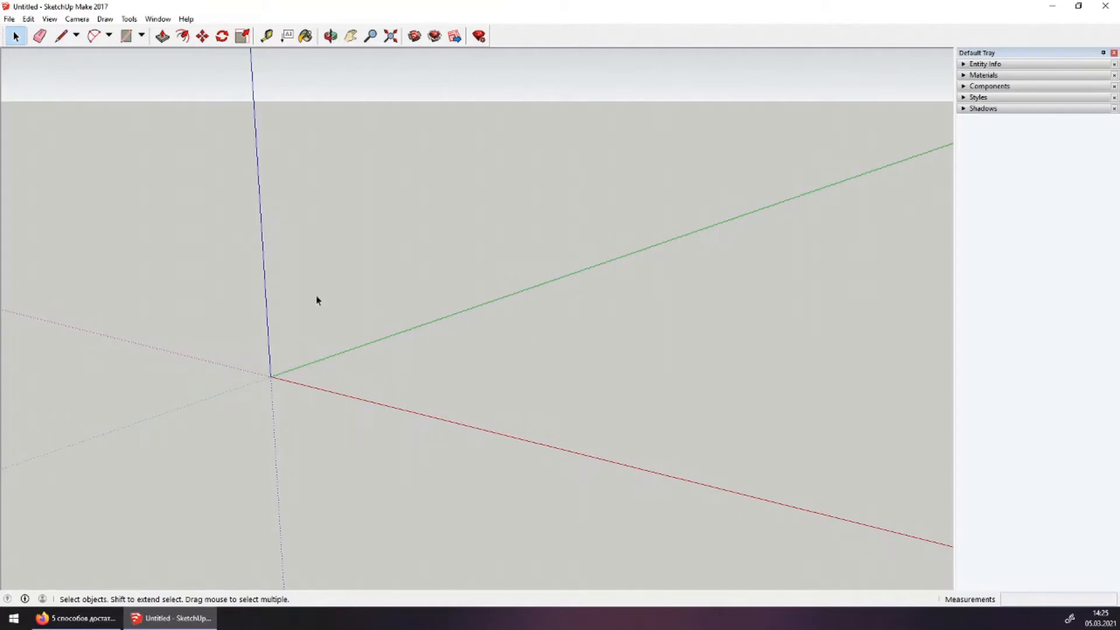
Turn on Parallel Projection, switch to the Top view, and pan the origin lower left
{"action": "left_click", "coordinate": [79, 20]}
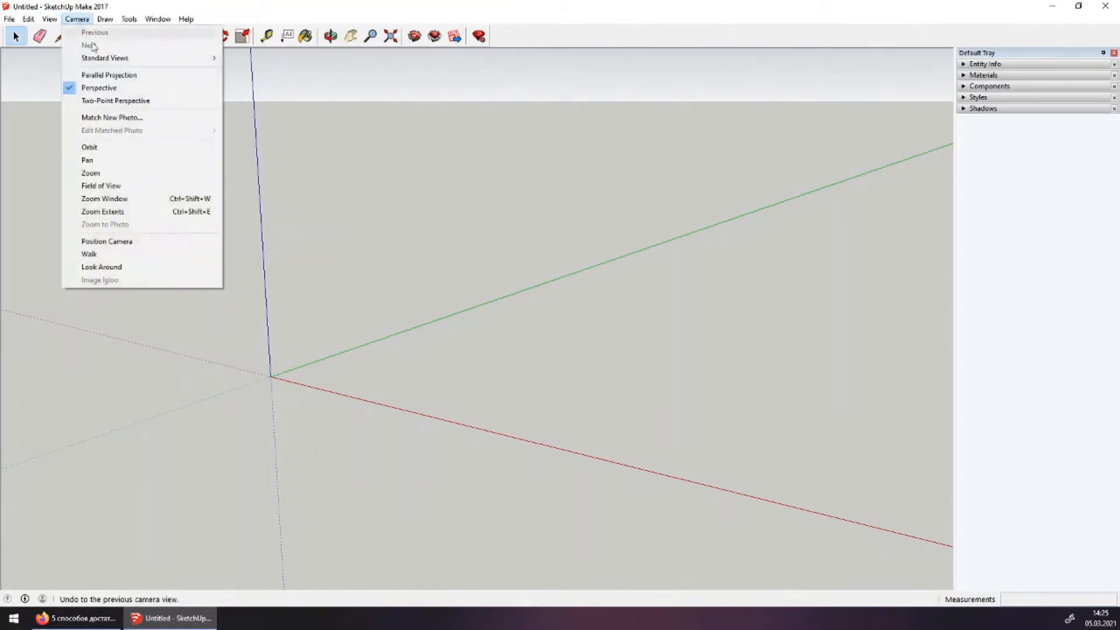
{"action": "left_click", "coordinate": [109, 75]}
{"action": "left_click", "coordinate": [85, 20]}
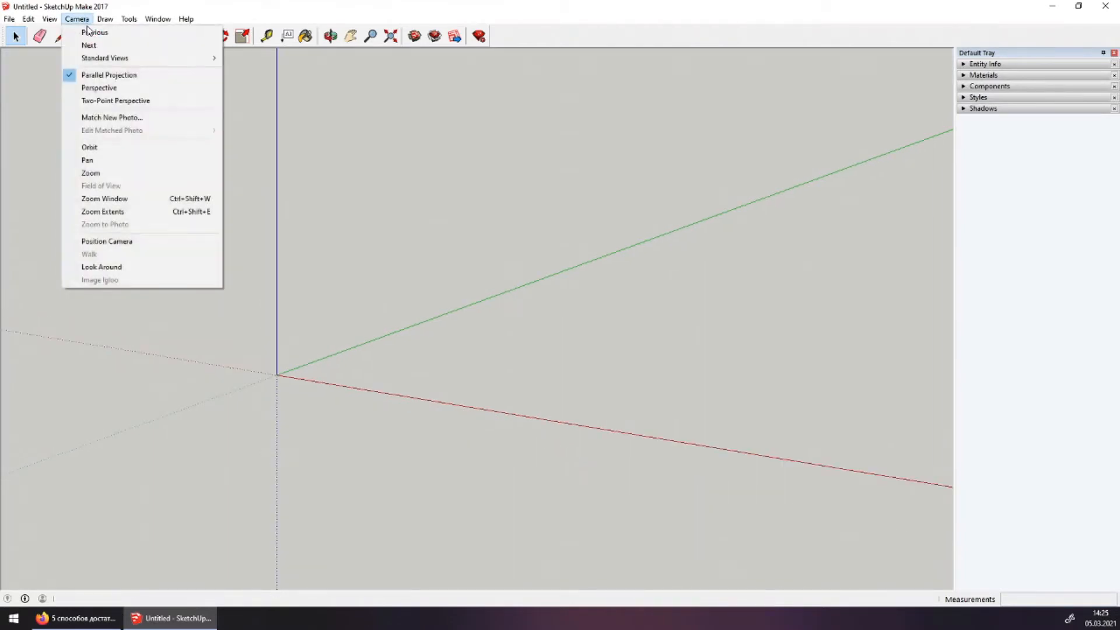
{"action": "mouse_move", "coordinate": [101, 59]}
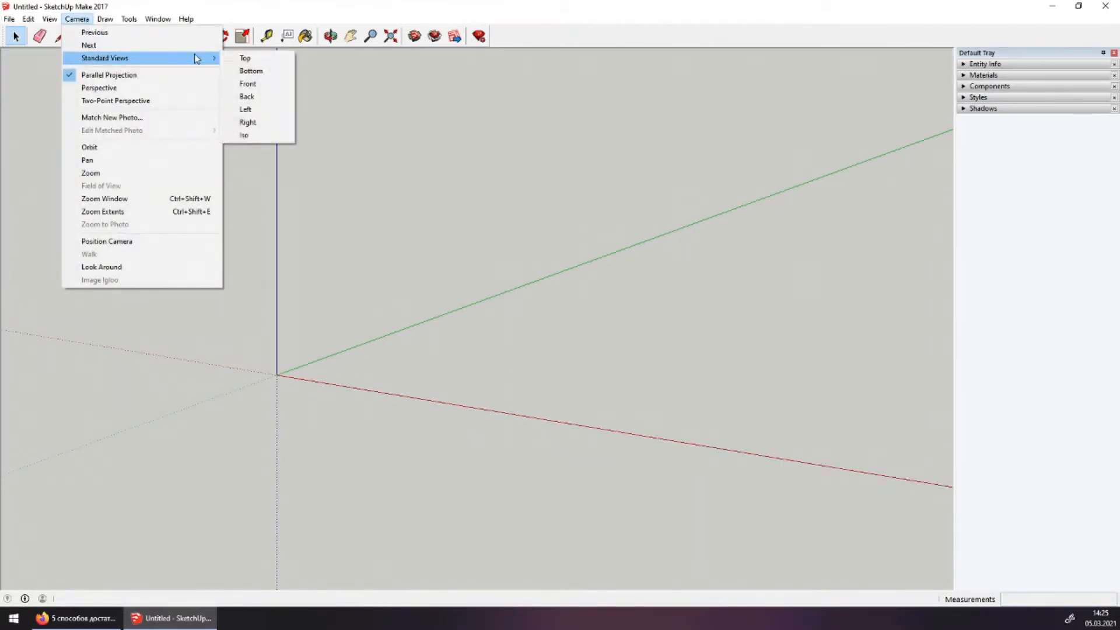
{"action": "left_click", "coordinate": [250, 58]}
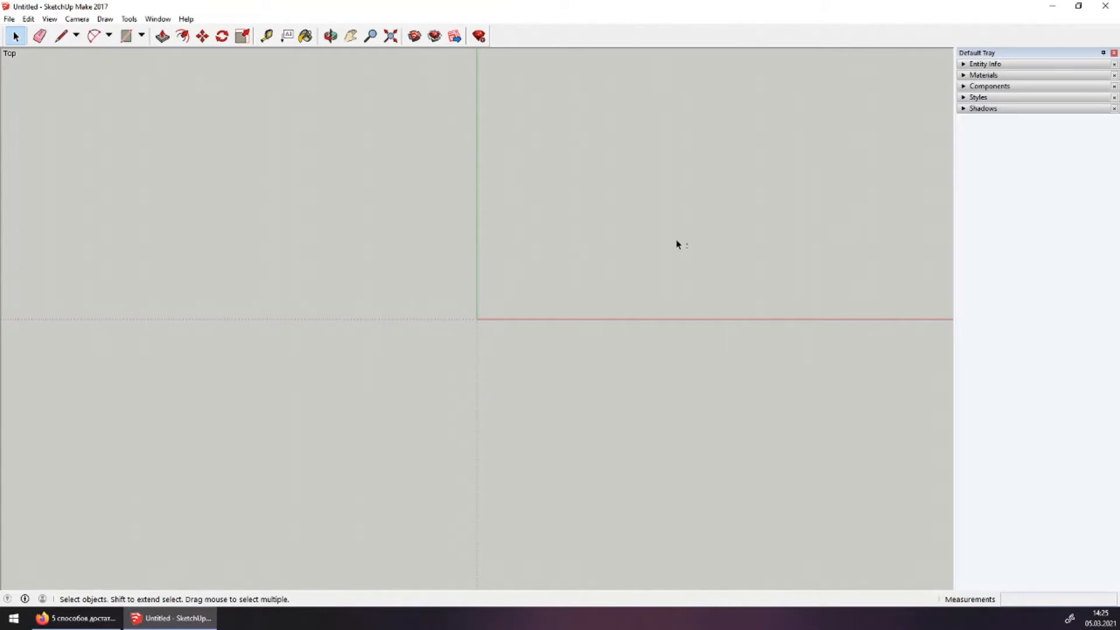
{"action": "middle_click_drag", "start_coordinate": [678, 242], "coordinate": [220, 487], "text": "shift"}
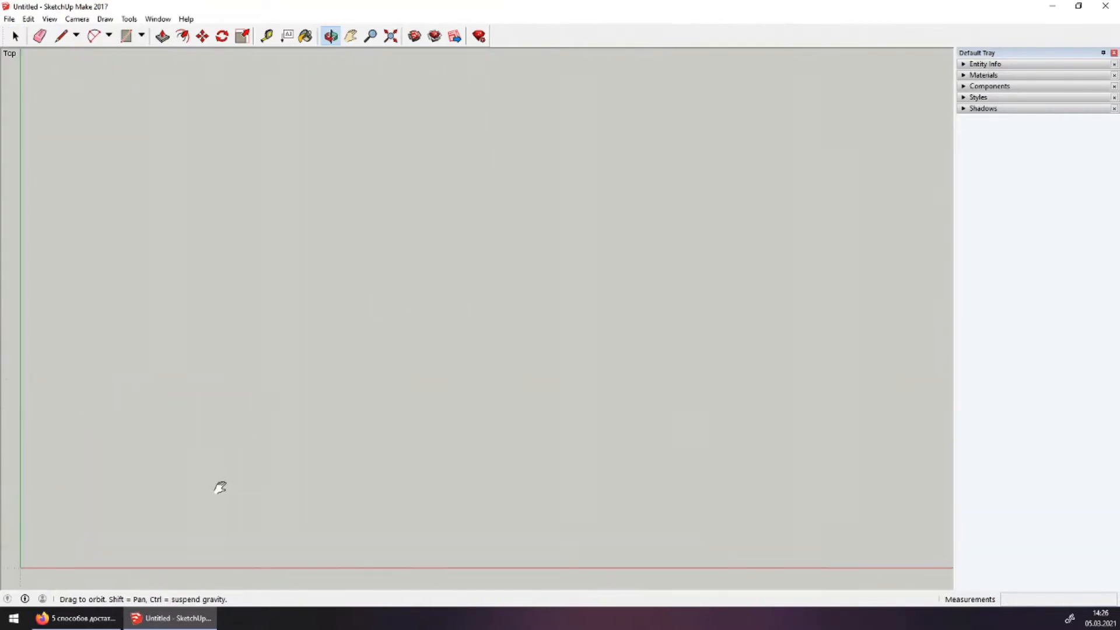
Search the Components browser for 'kadzama' and open the KADZAMA author link
{"action": "left_click", "coordinate": [1000, 87]}
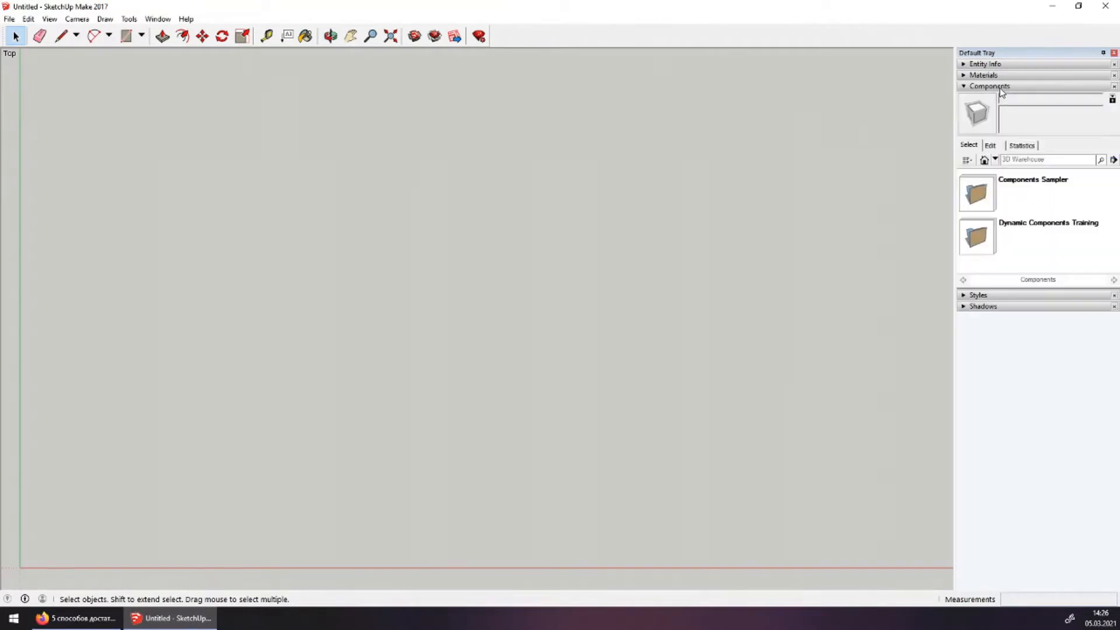
{"action": "left_click", "coordinate": [1014, 161]}
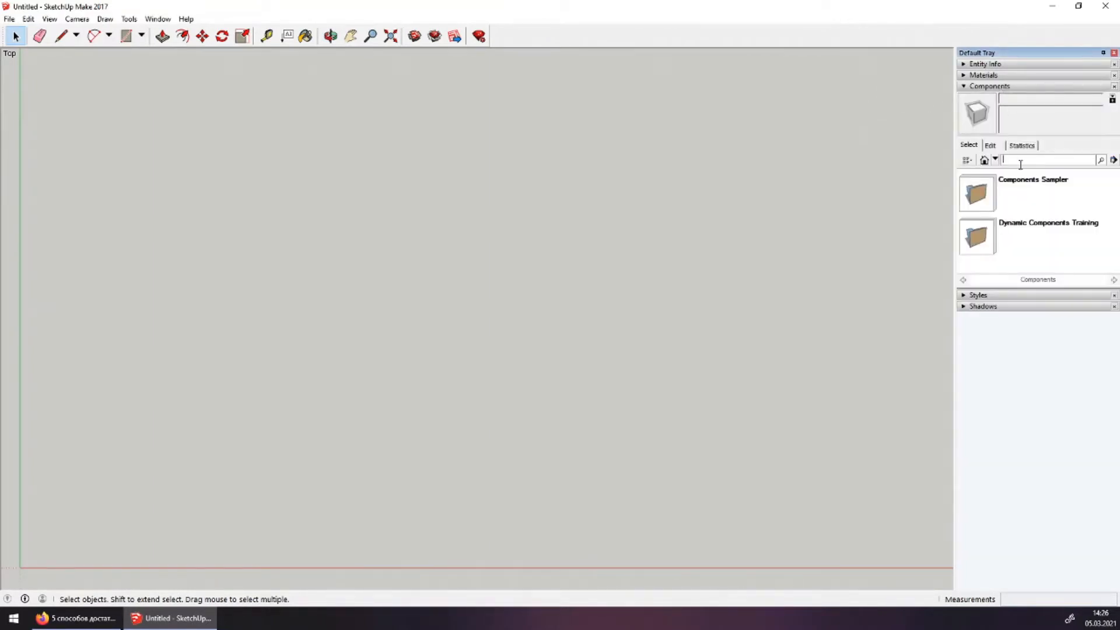
{"action": "type", "text": "лфвяфьф"}
{"action": "key", "text": "BackSpace"}
{"action": "key", "text": "BackSpace"}
{"action": "key", "text": "BackSpace"}
{"action": "key", "text": "BackSpace"}
{"action": "key", "text": "BackSpace"}
{"action": "key", "text": "BackSpace"}
{"action": "key", "text": "BackSpace"}
{"action": "type", "text": "kadzama"}
{"action": "key", "text": "Return"}
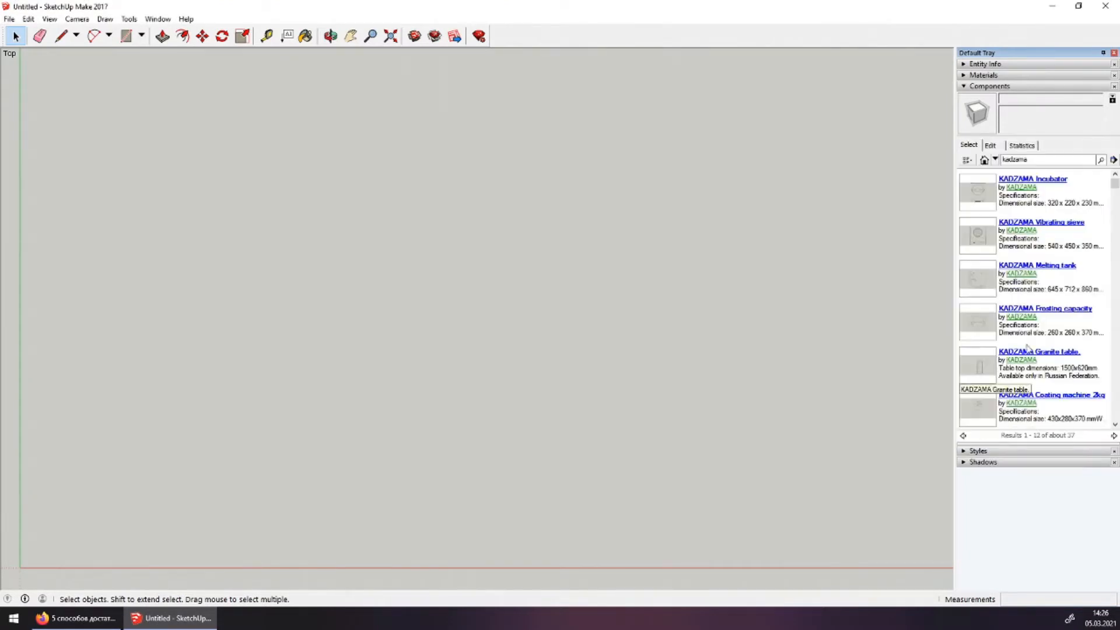
{"action": "left_click", "coordinate": [1024, 190]}
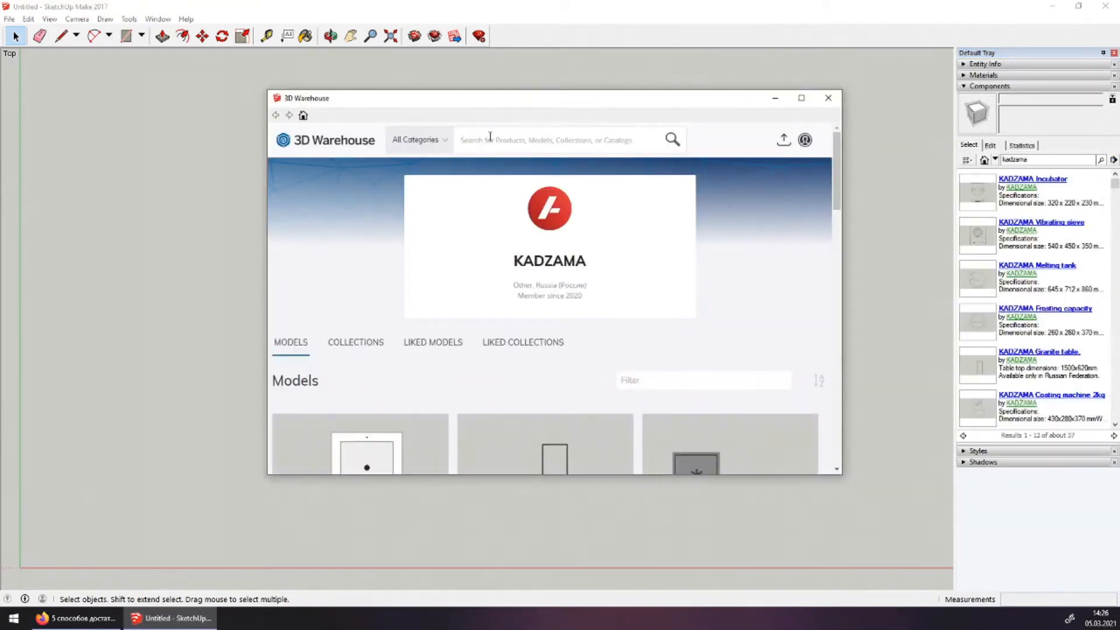
Maximize 3D Warehouse, open Dynamic architectural components > Room walls, and try downloading it
{"action": "left_click_drag", "start_coordinate": [516, 91], "coordinate": [550, 3]}
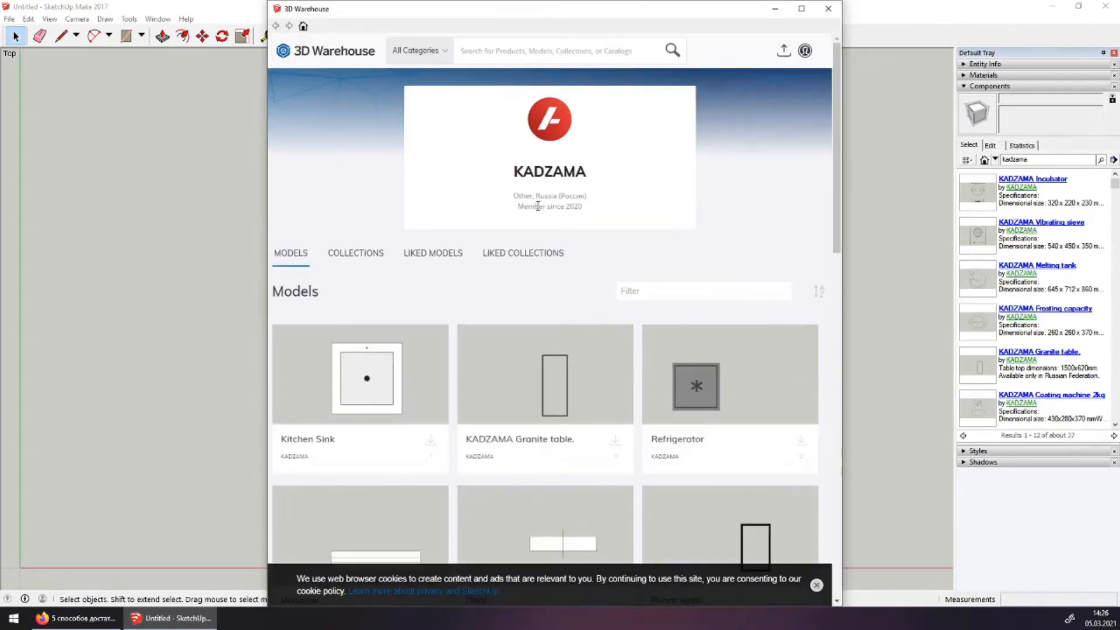
{"action": "left_click", "coordinate": [346, 258]}
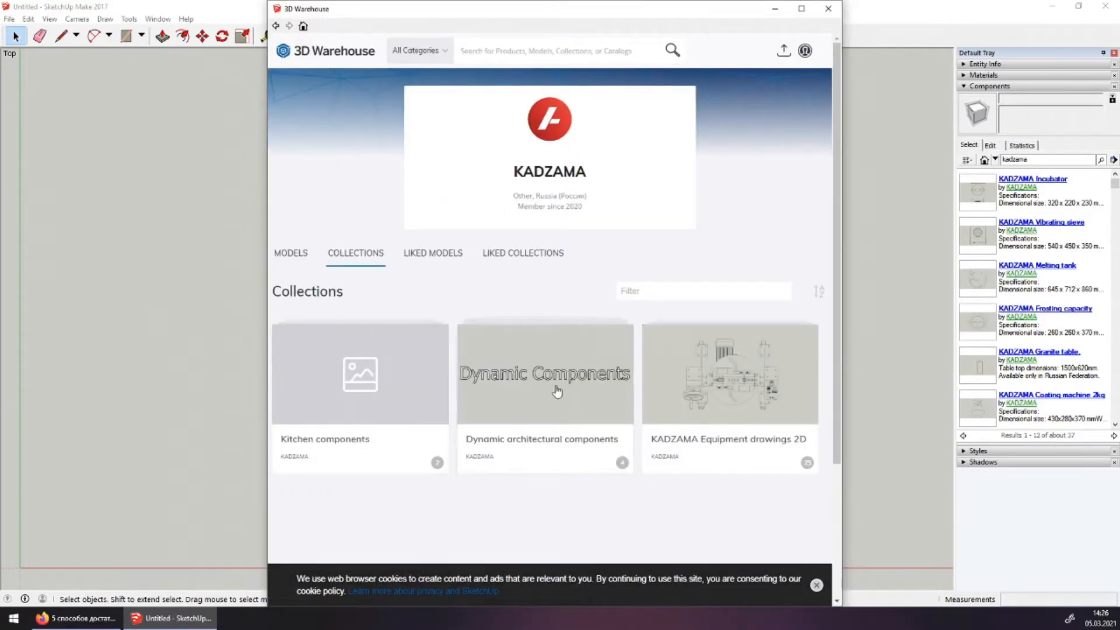
{"action": "left_click", "coordinate": [516, 385]}
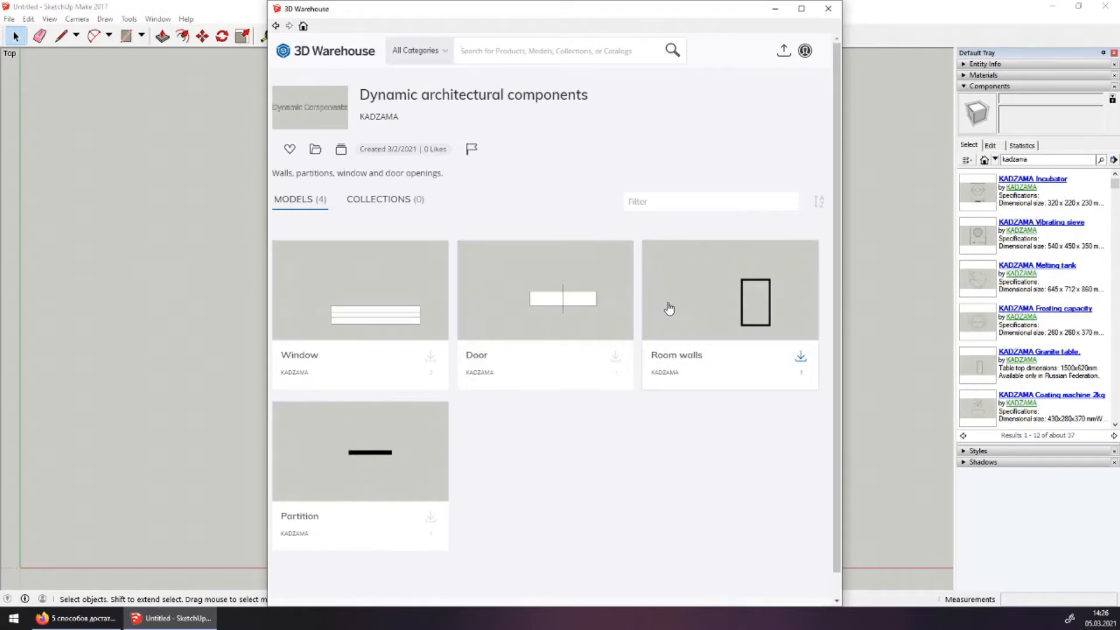
{"action": "left_click", "coordinate": [669, 308]}
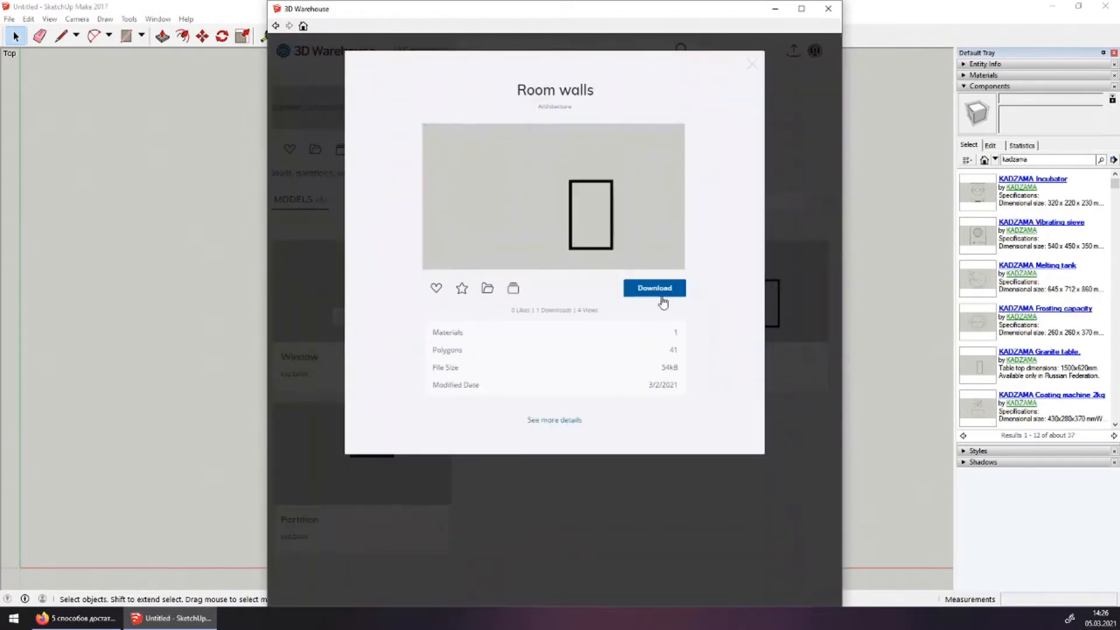
{"action": "left_click", "coordinate": [658, 292]}
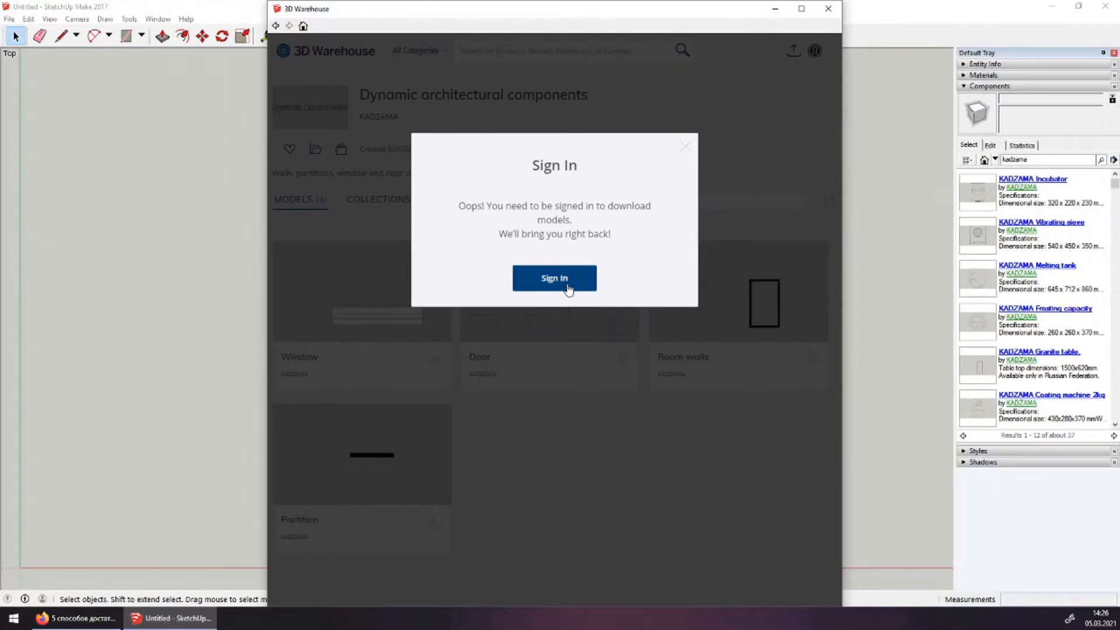
{"action": "left_click", "coordinate": [568, 289]}
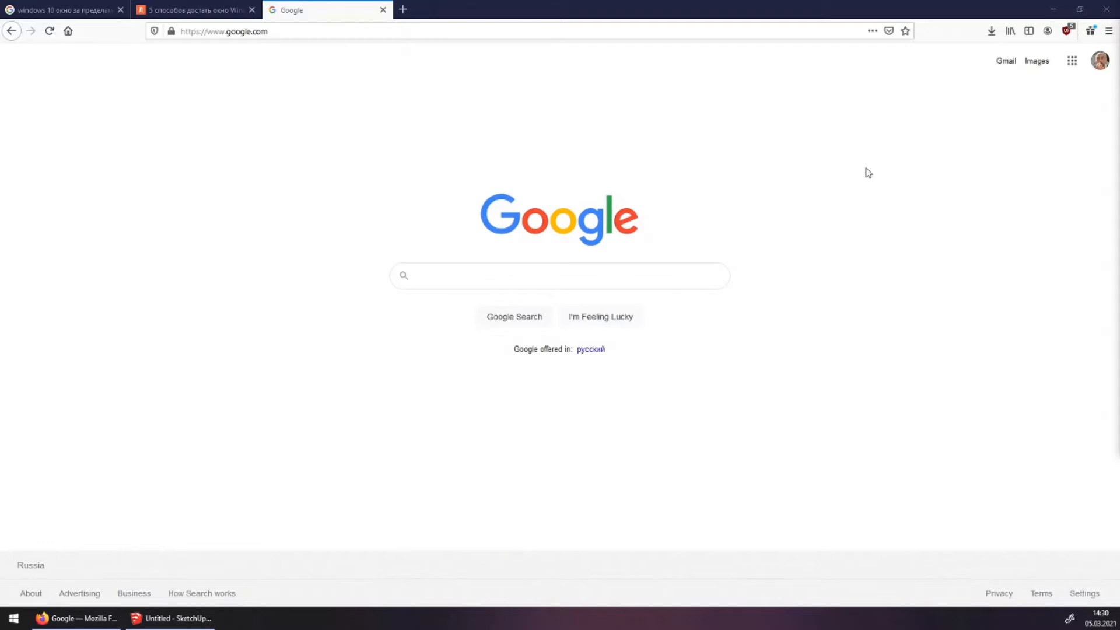
Search Google for 'login trimble' and open the 'Sign in - Trimble' result
{"action": "left_click", "coordinate": [682, 275]}
{"action": "type", "text": "login t"}
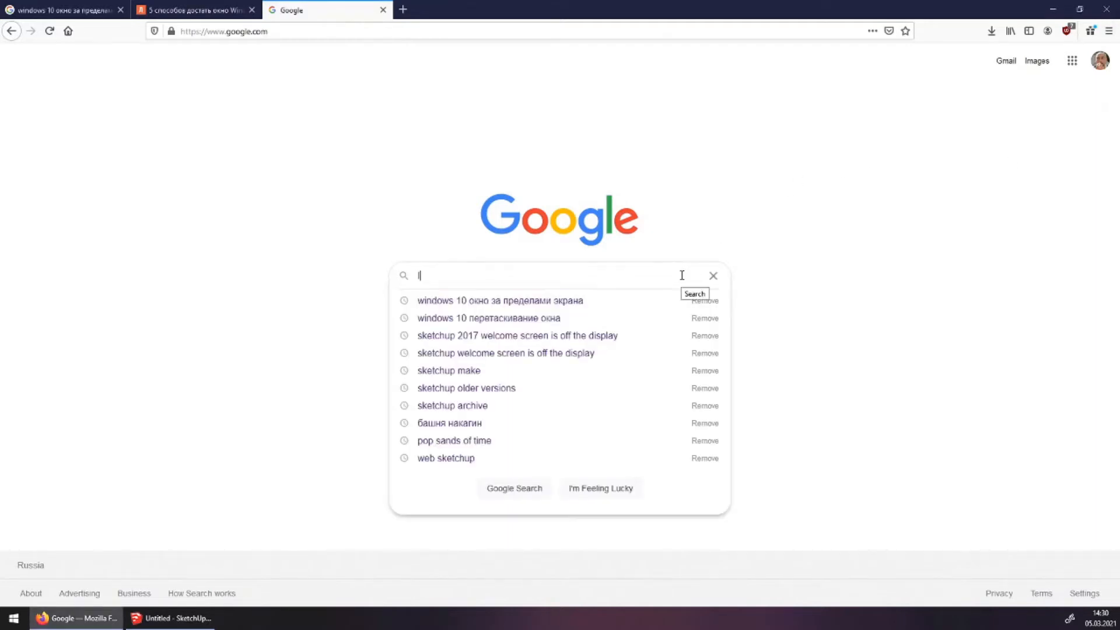
{"action": "type", "text": "rimble"}
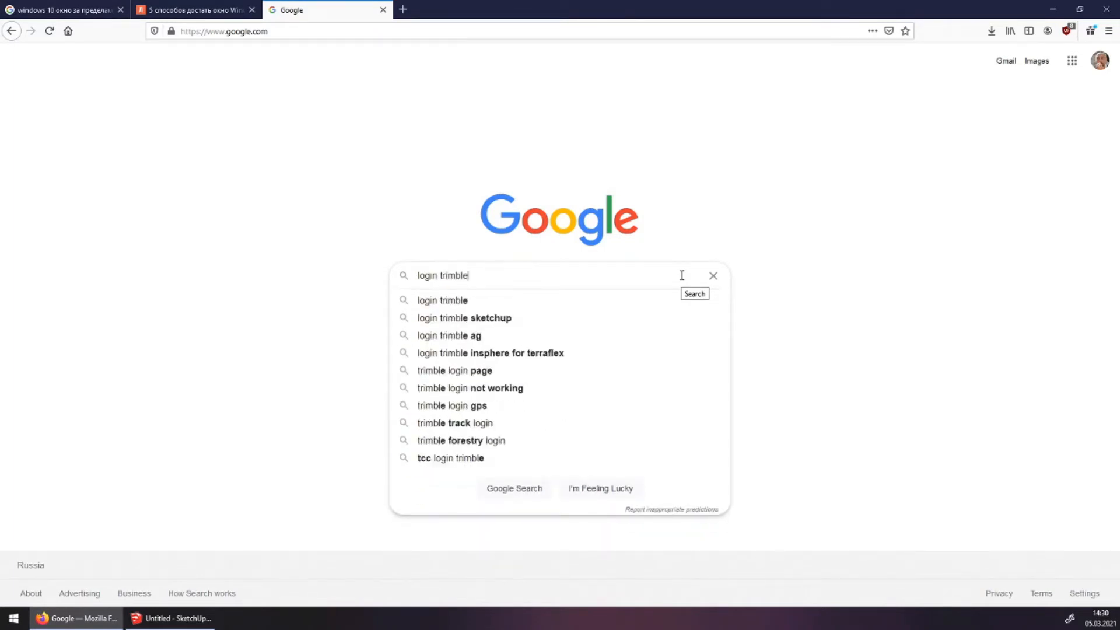
{"action": "key", "text": "Return"}
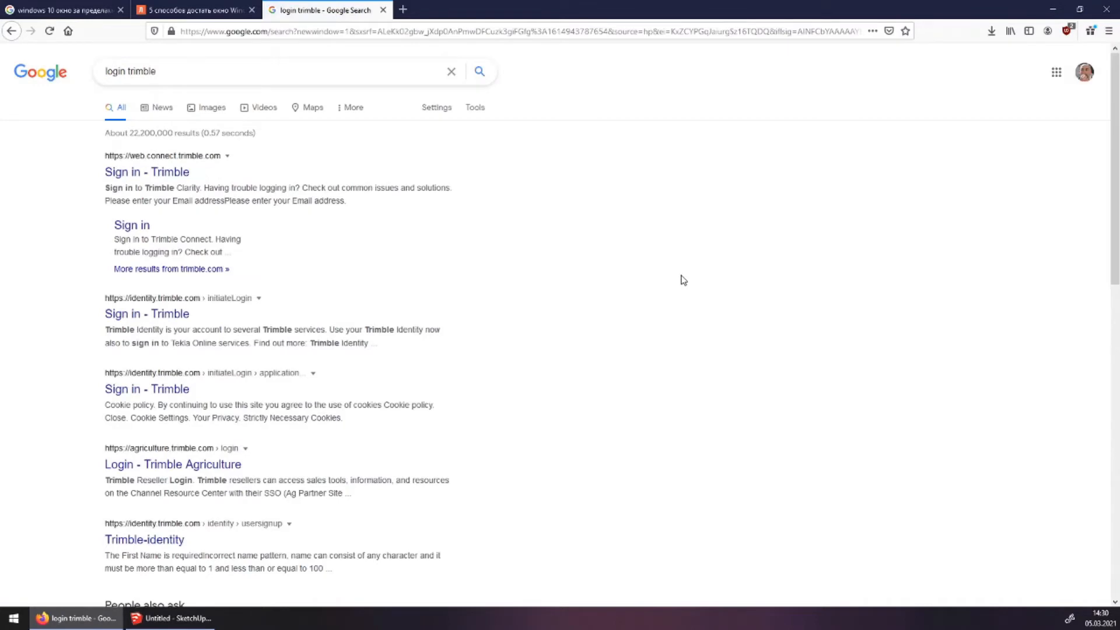
{"action": "left_click", "coordinate": [186, 174]}
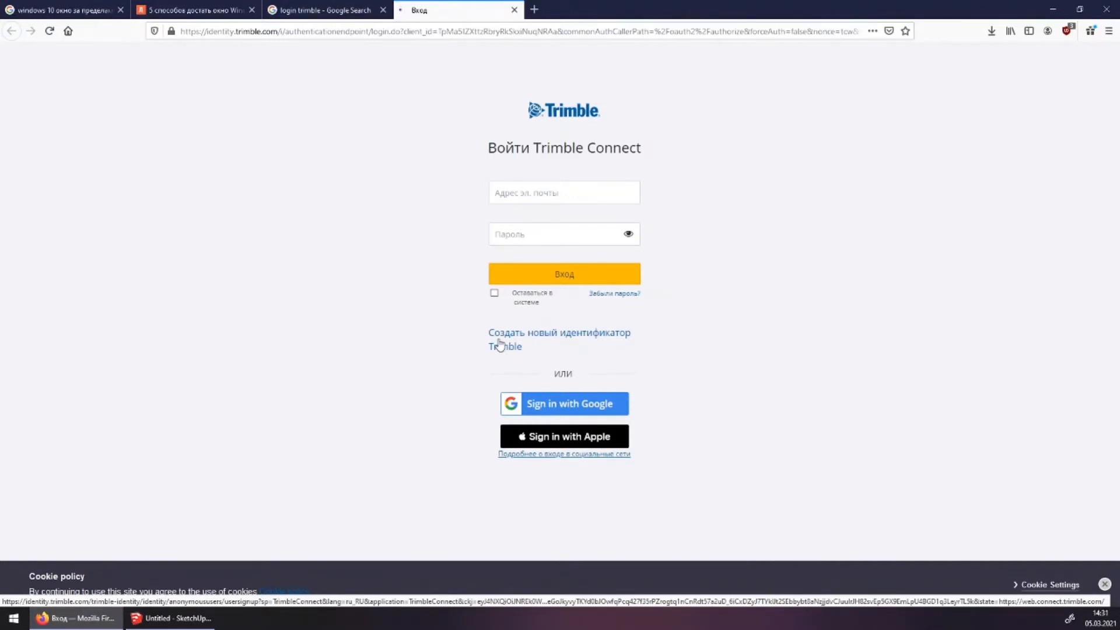
Open the new Trimble ID signup form and click into its name fields
{"action": "left_click", "coordinate": [516, 358]}
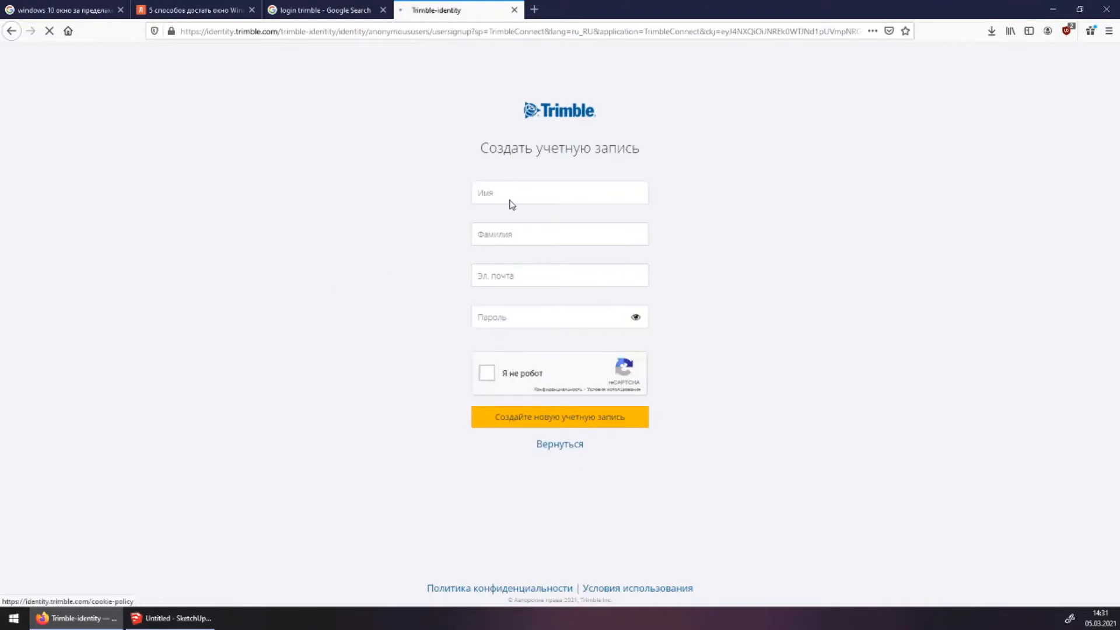
{"action": "left_click", "coordinate": [511, 234]}
{"action": "left_click", "coordinate": [511, 274]}
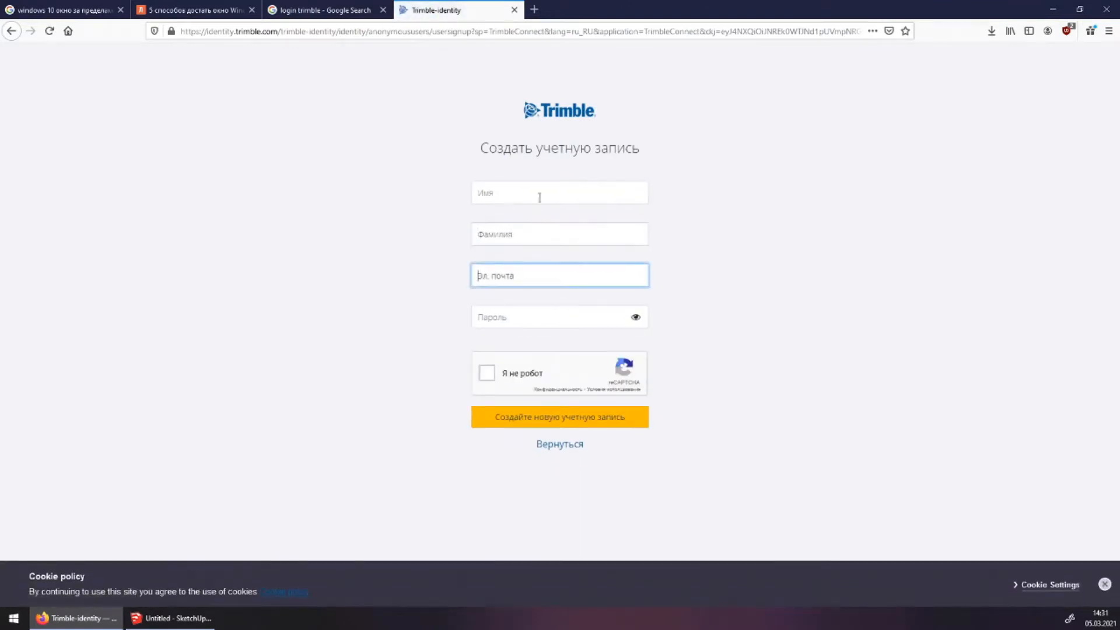
{"action": "left_click", "coordinate": [540, 188]}
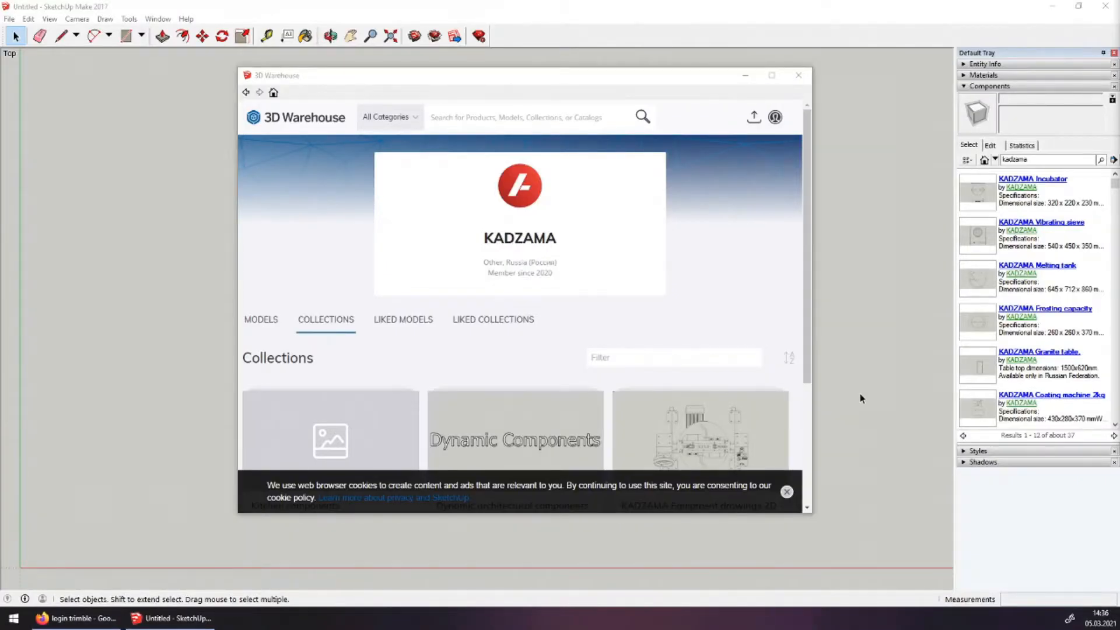
Open the Dynamic architectural components collection, download Room walls, and choose Trimble sign-in
{"action": "scroll", "coordinate": [590, 370], "scroll_direction": "down", "scroll_amount": 2}
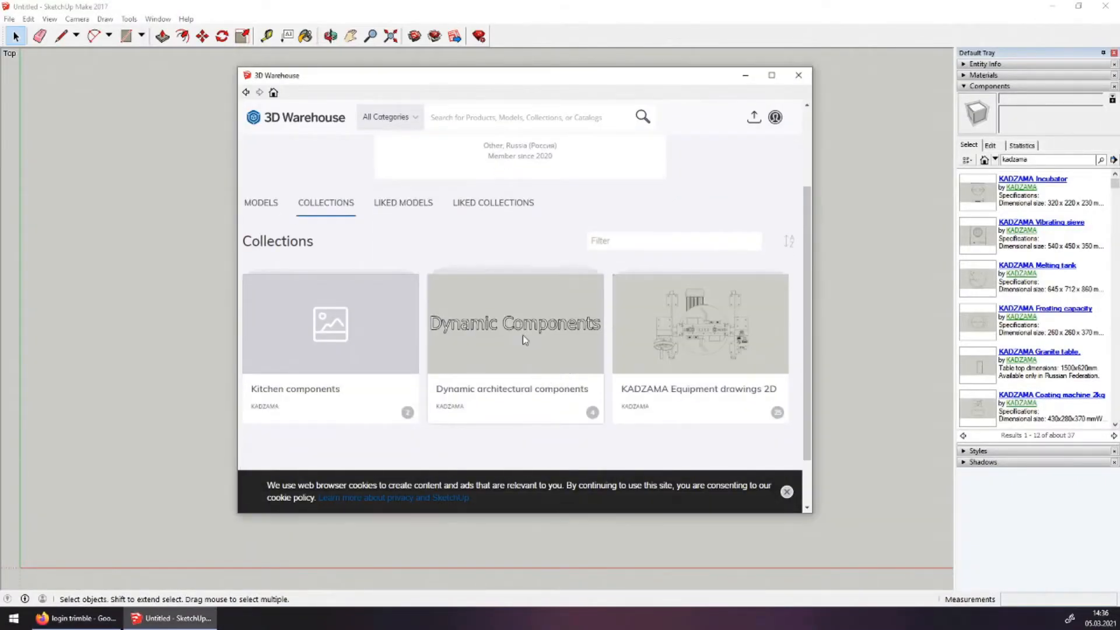
{"action": "left_click", "coordinate": [523, 337]}
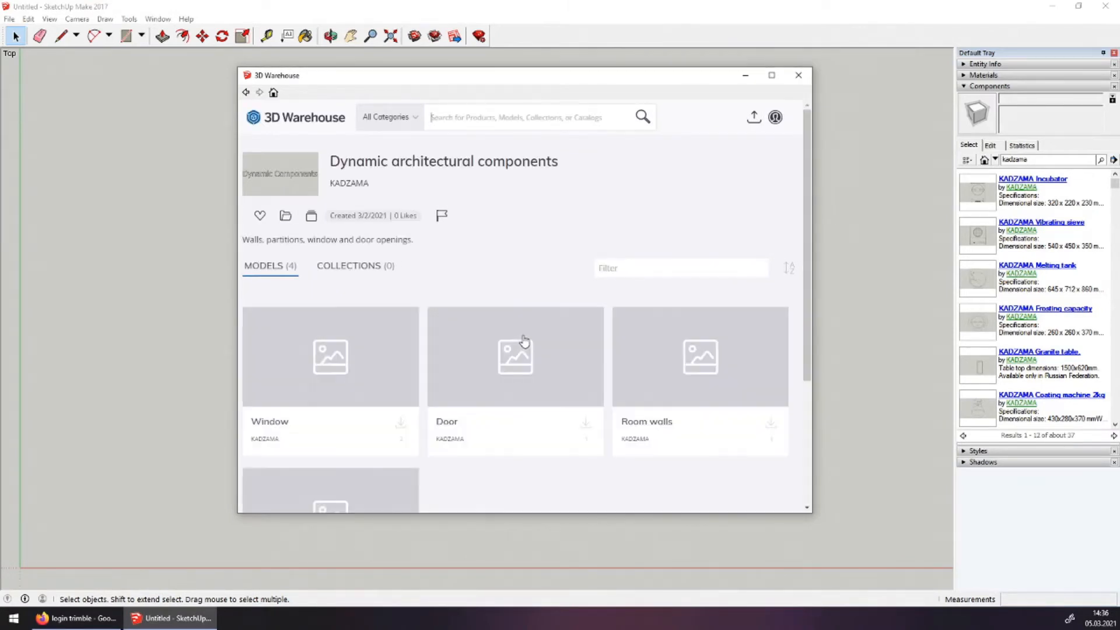
{"action": "left_click", "coordinate": [774, 426]}
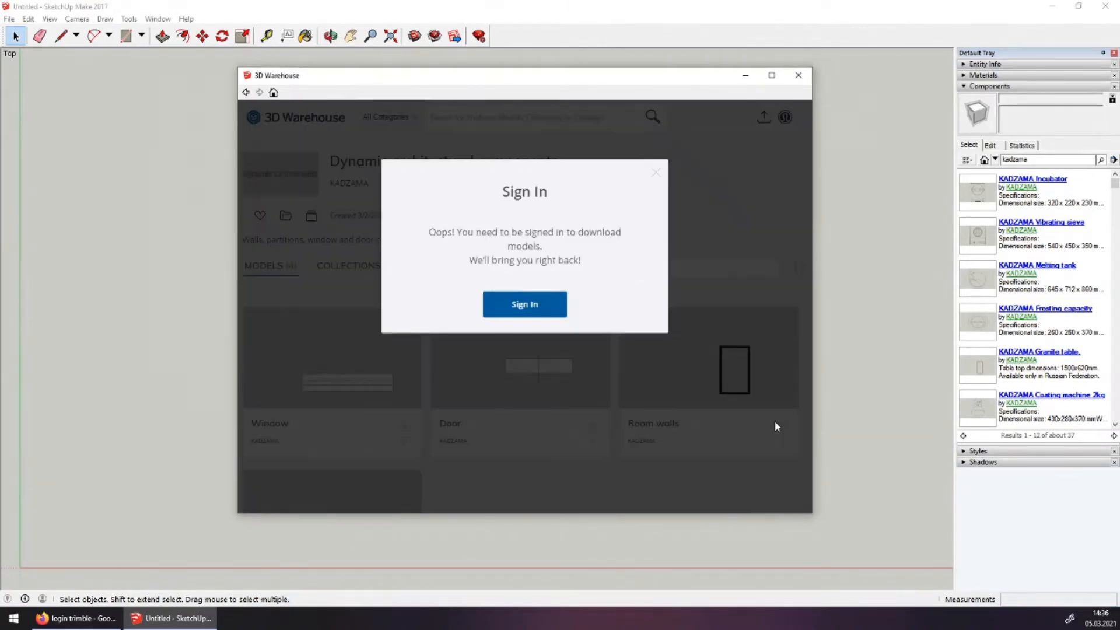
{"action": "left_click", "coordinate": [542, 307]}
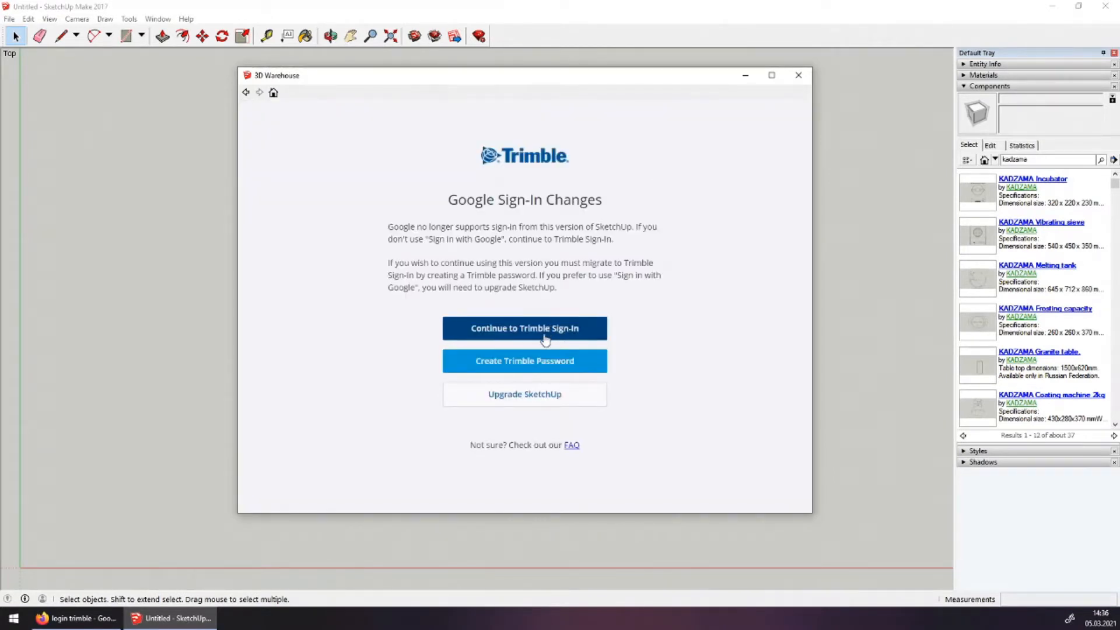
{"action": "left_click", "coordinate": [544, 339]}
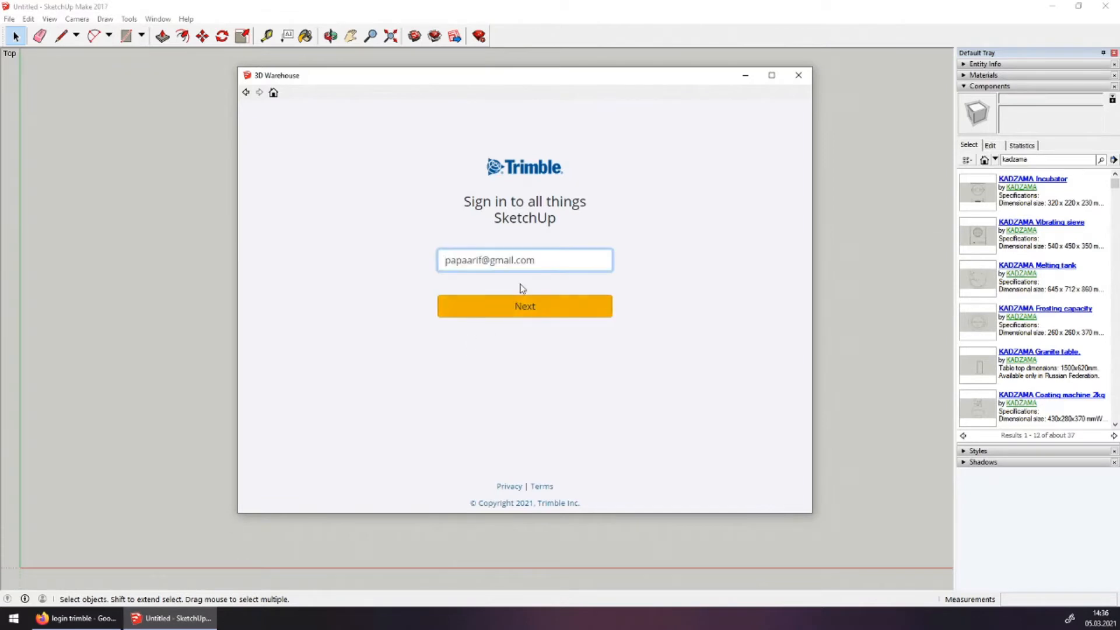
Enter the Trimble account e-mail and password and sign in
{"action": "left_click_drag", "start_coordinate": [552, 260], "coordinate": [322, 261]}
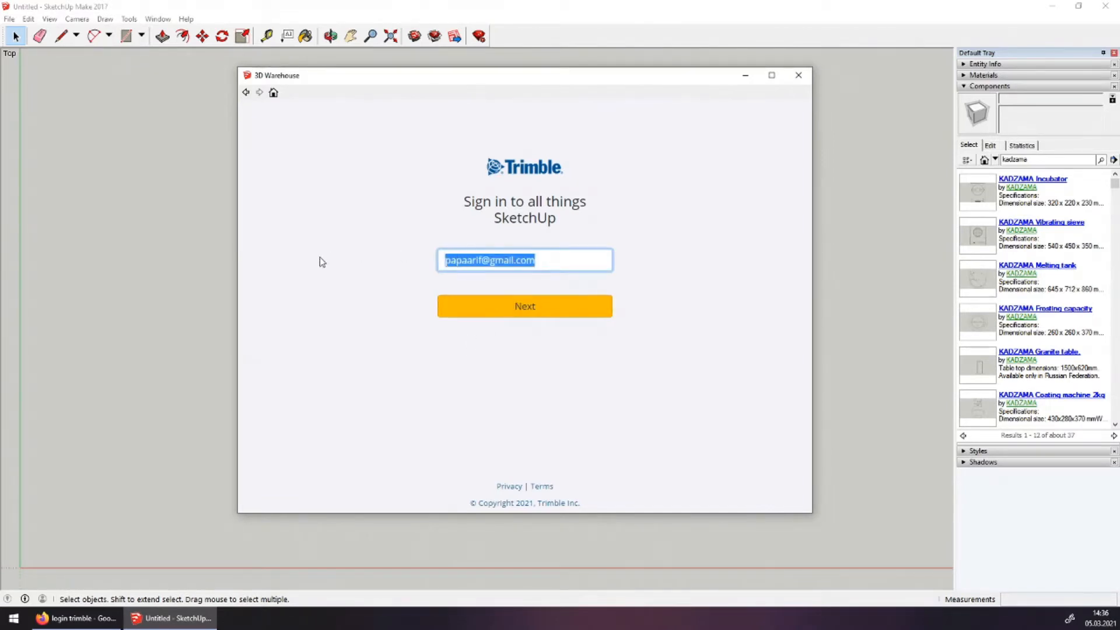
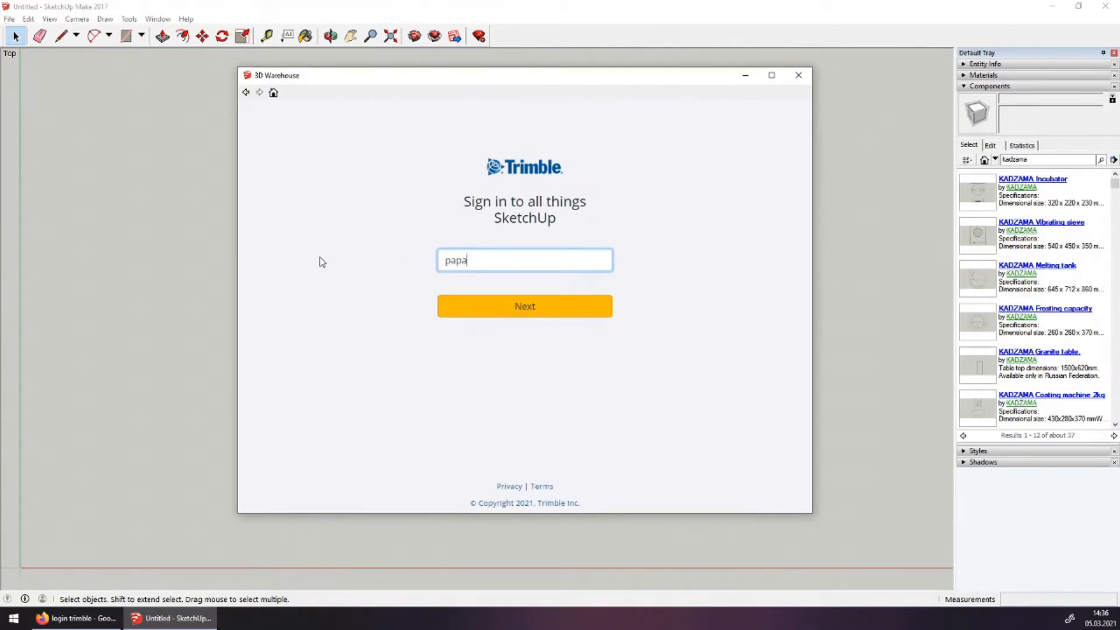
{"action": "left_click", "coordinate": [441, 315]}
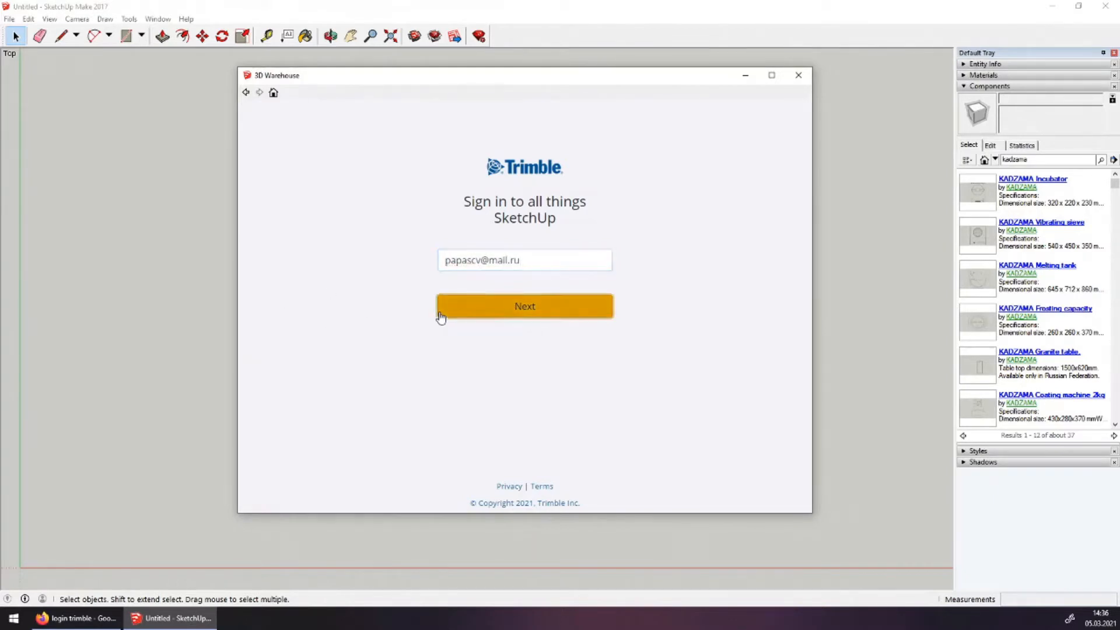
{"action": "key", "text": "ctrl+v"}
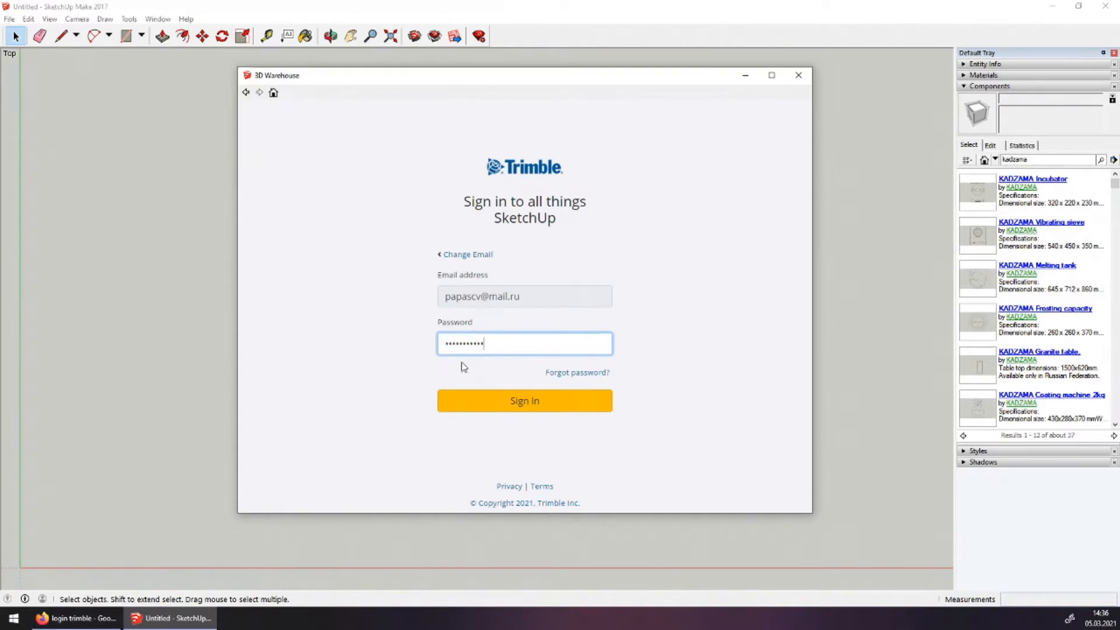
{"action": "left_click", "coordinate": [457, 398]}
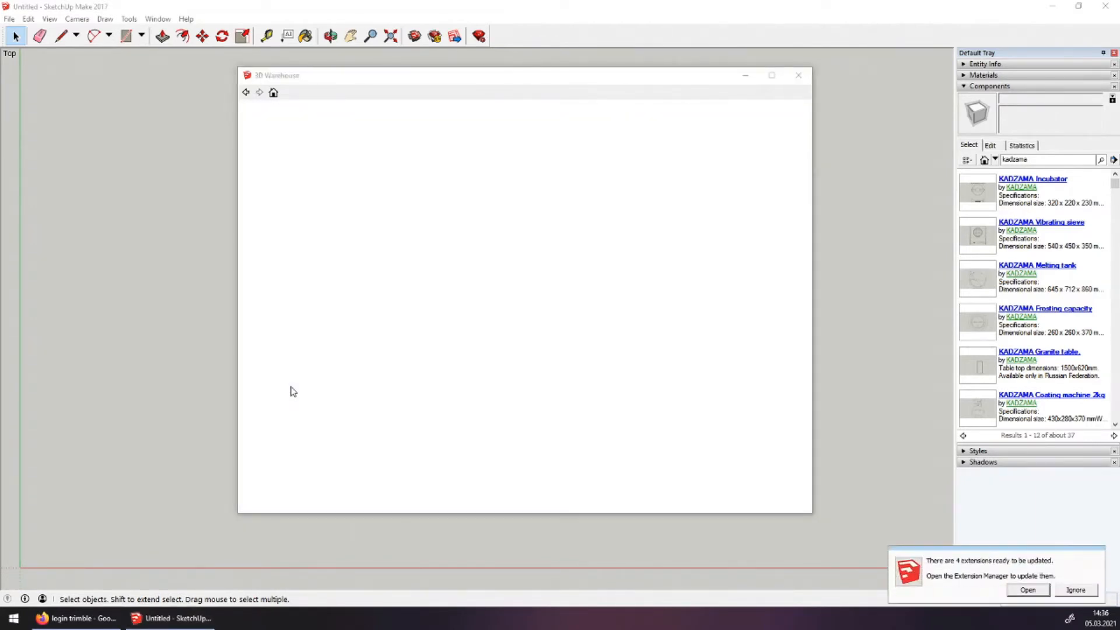
Accept the 3D Warehouse terms and load Room walls directly into the model
{"action": "left_click", "coordinate": [1076, 590]}
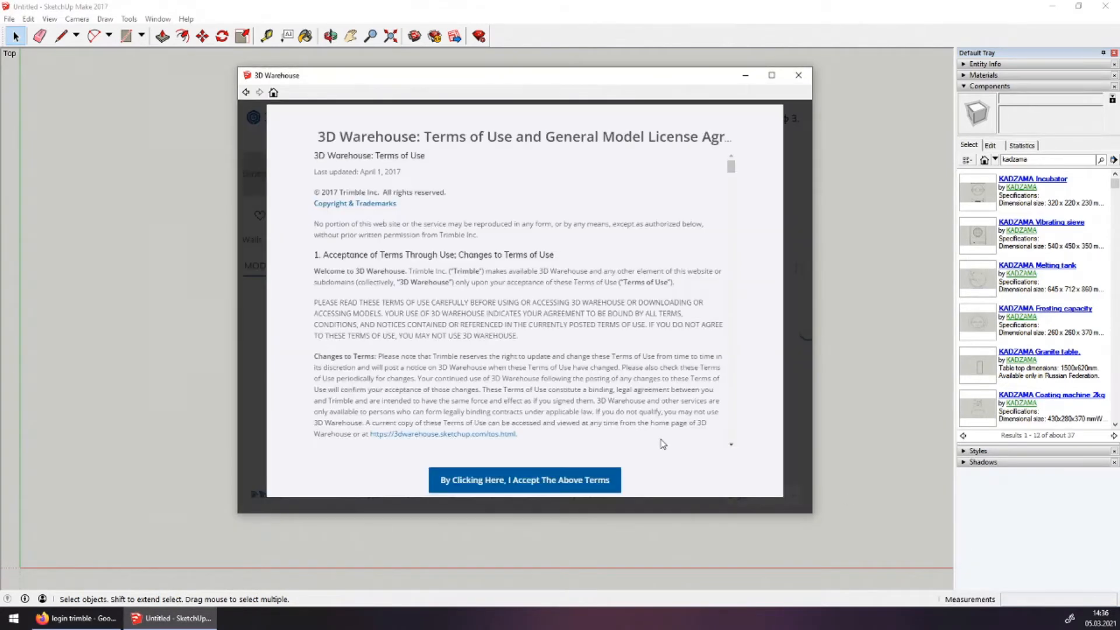
{"action": "scroll", "coordinate": [583, 341], "scroll_direction": "down", "scroll_amount": 15}
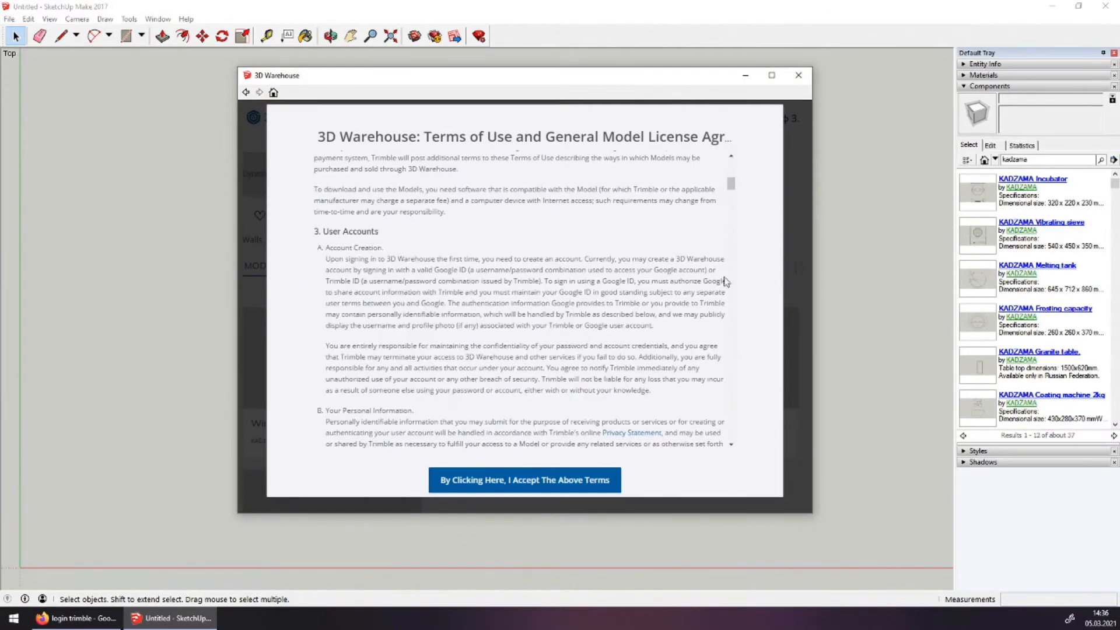
{"action": "scroll", "coordinate": [704, 419], "scroll_direction": "up", "scroll_amount": 10}
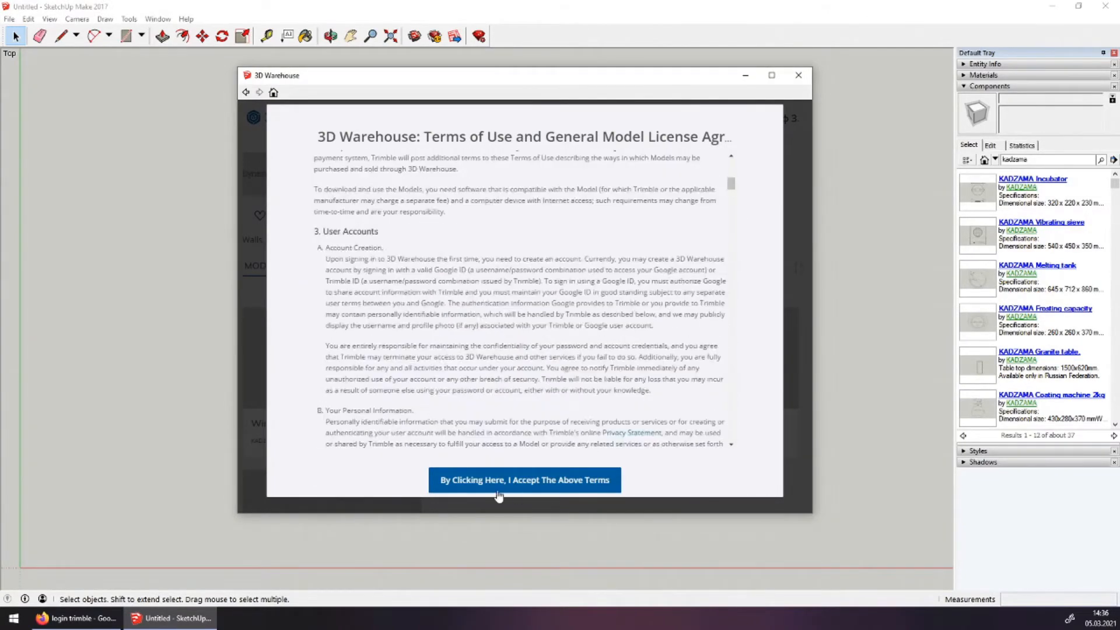
{"action": "left_click", "coordinate": [458, 484]}
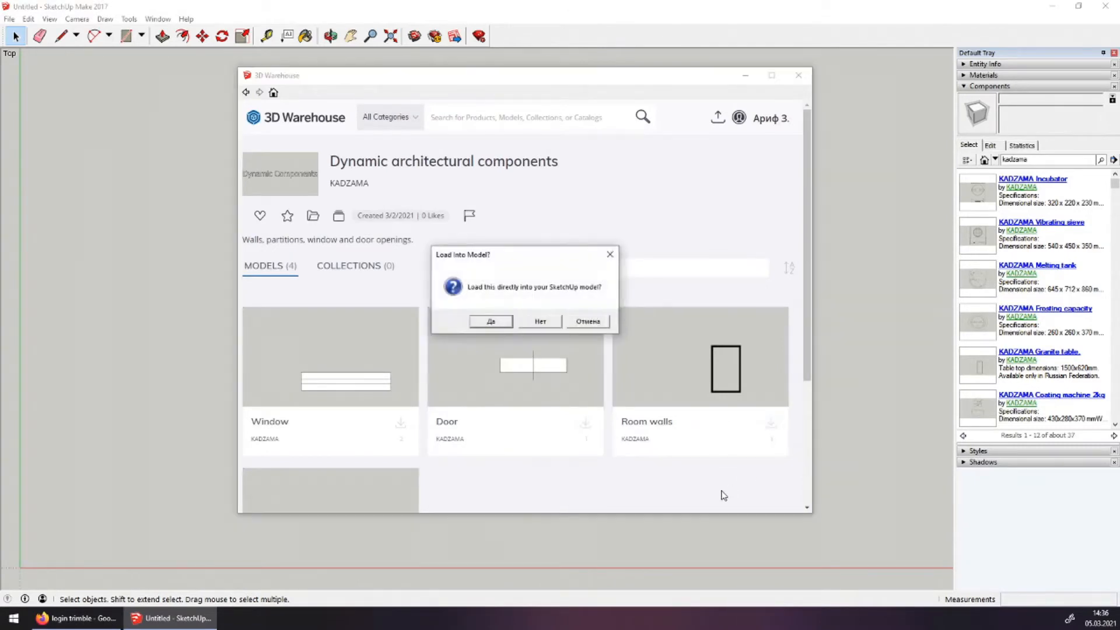
{"action": "left_click", "coordinate": [487, 322]}
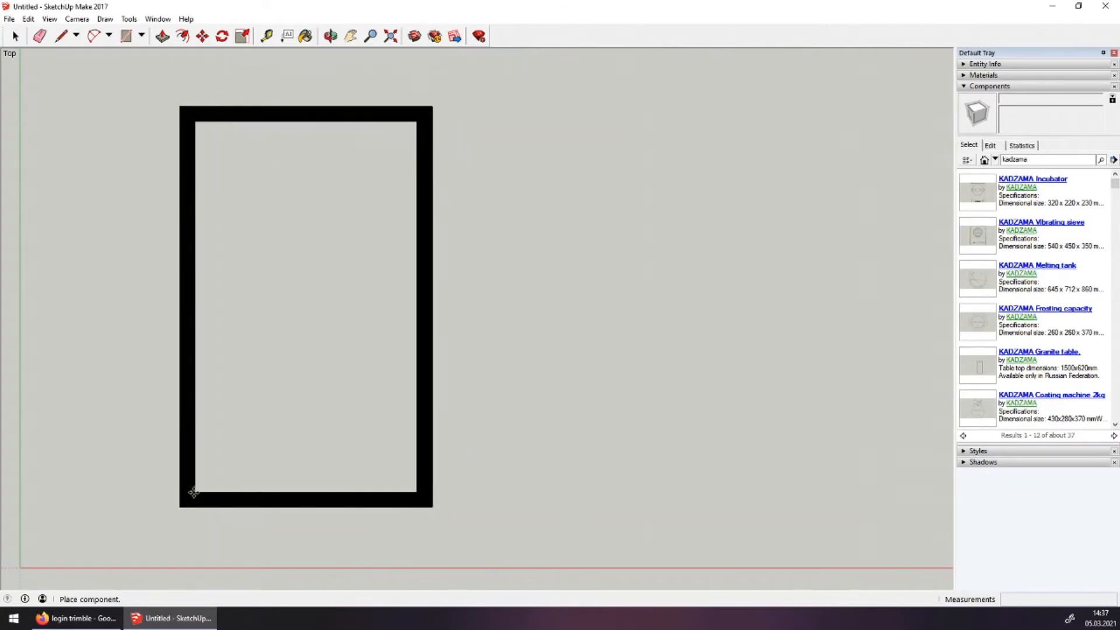
Drop the Room walls component into the top view, then open the Window menu
{"action": "left_click", "coordinate": [162, 489]}
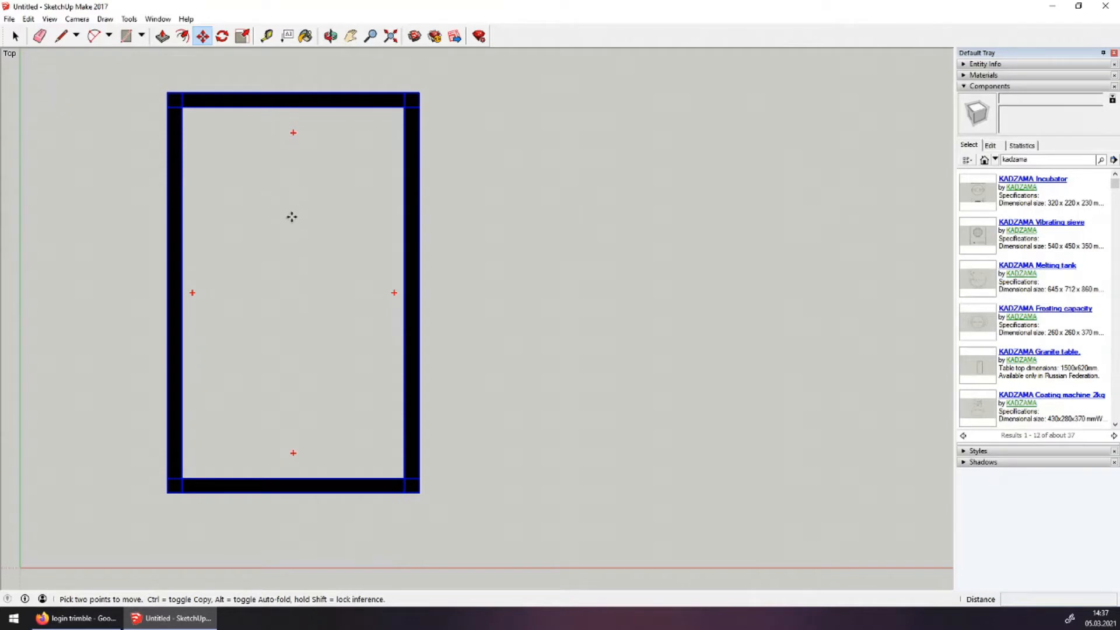
{"action": "left_click", "coordinate": [166, 21]}
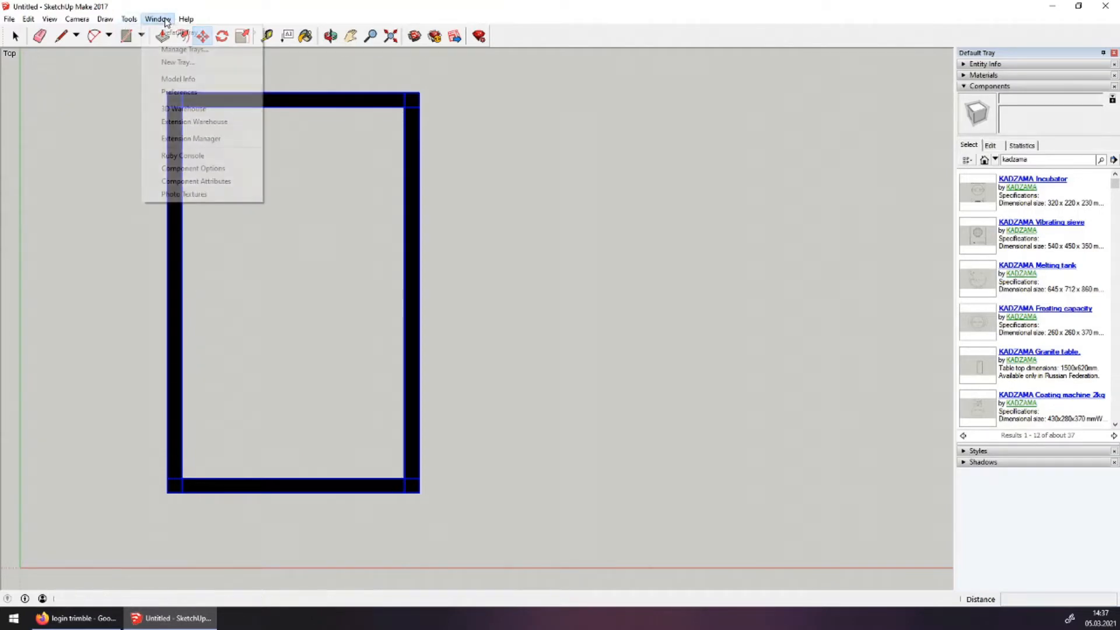
In Component Options, change the Room walls Length from 300 to 660 and Width from 500 to 585
{"action": "left_click", "coordinate": [181, 169]}
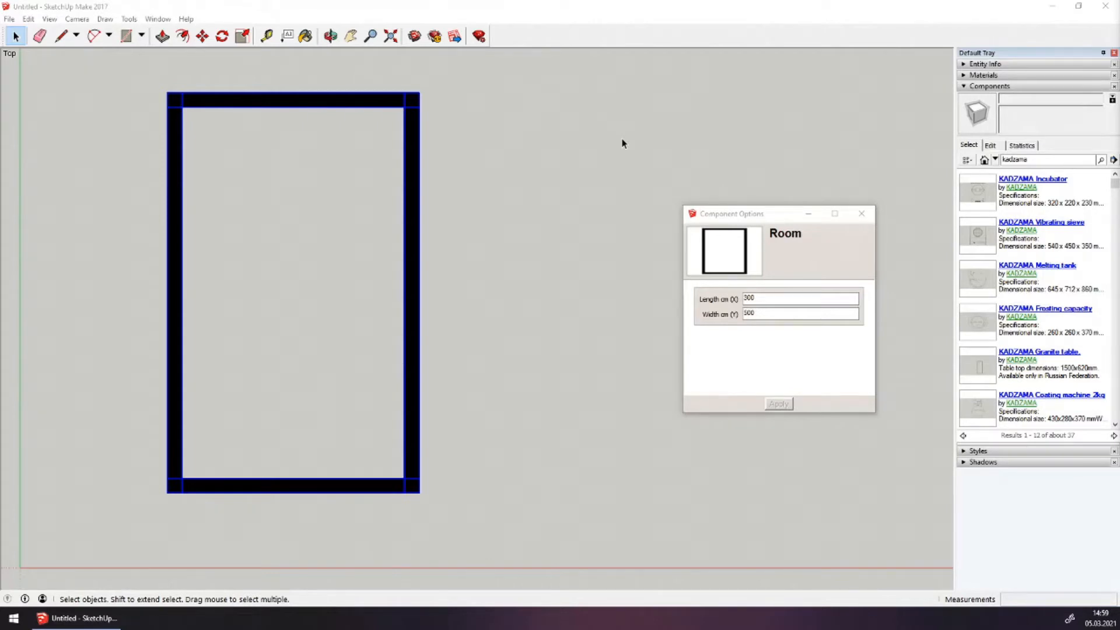
{"action": "left_click", "coordinate": [780, 295]}
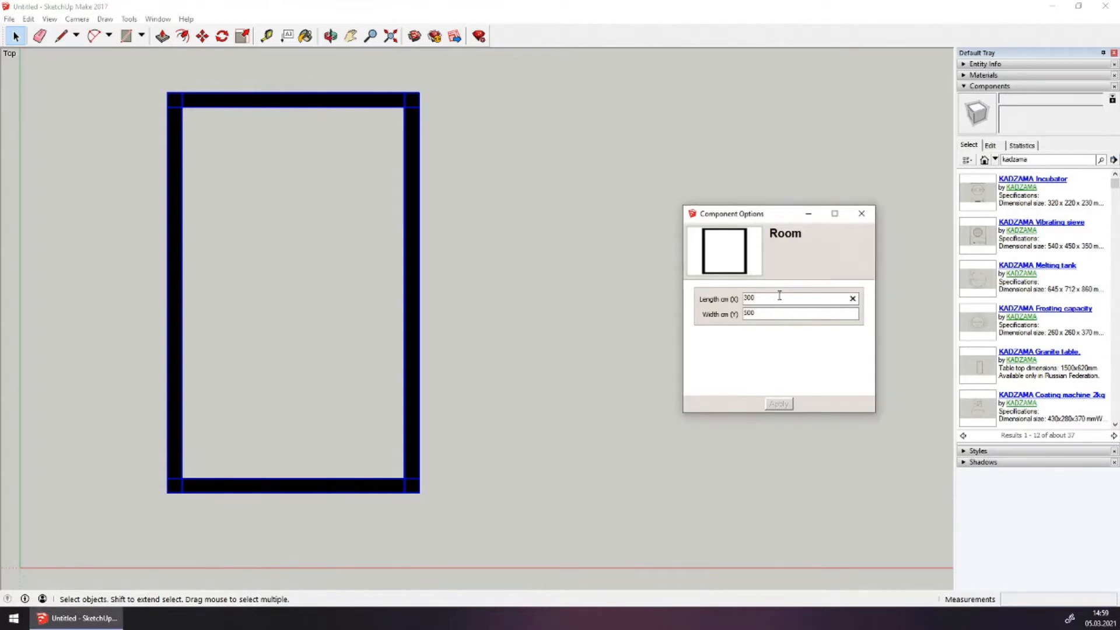
{"action": "double_click", "coordinate": [779, 295]}
{"action": "left_click", "coordinate": [779, 298]}
{"action": "double_click", "coordinate": [783, 301]}
{"action": "type", "text": "660"}
{"action": "key", "text": "Return"}
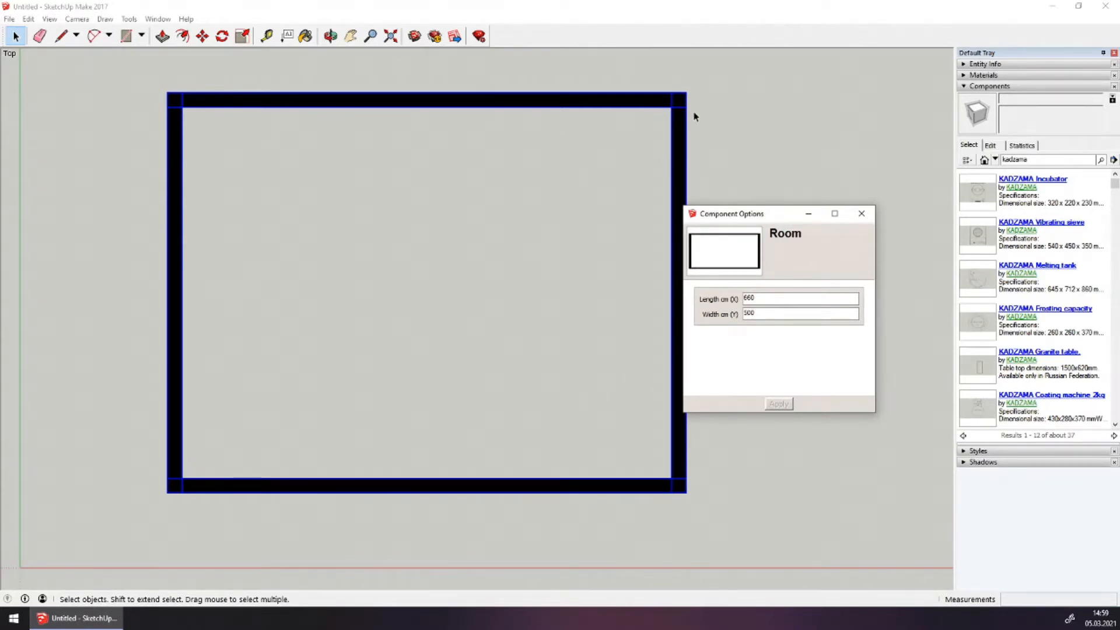
{"action": "double_click", "coordinate": [784, 315]}
{"action": "type", "text": "585"}
{"action": "key", "text": "Return"}
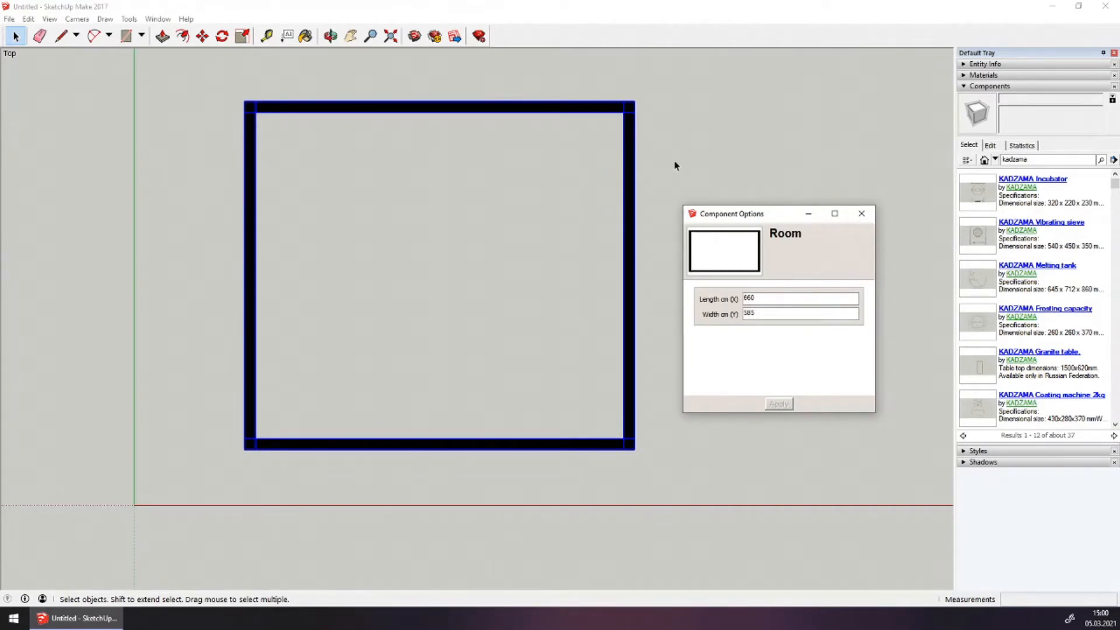
{"action": "left_click_drag", "start_coordinate": [776, 217], "coordinate": [824, 219]}
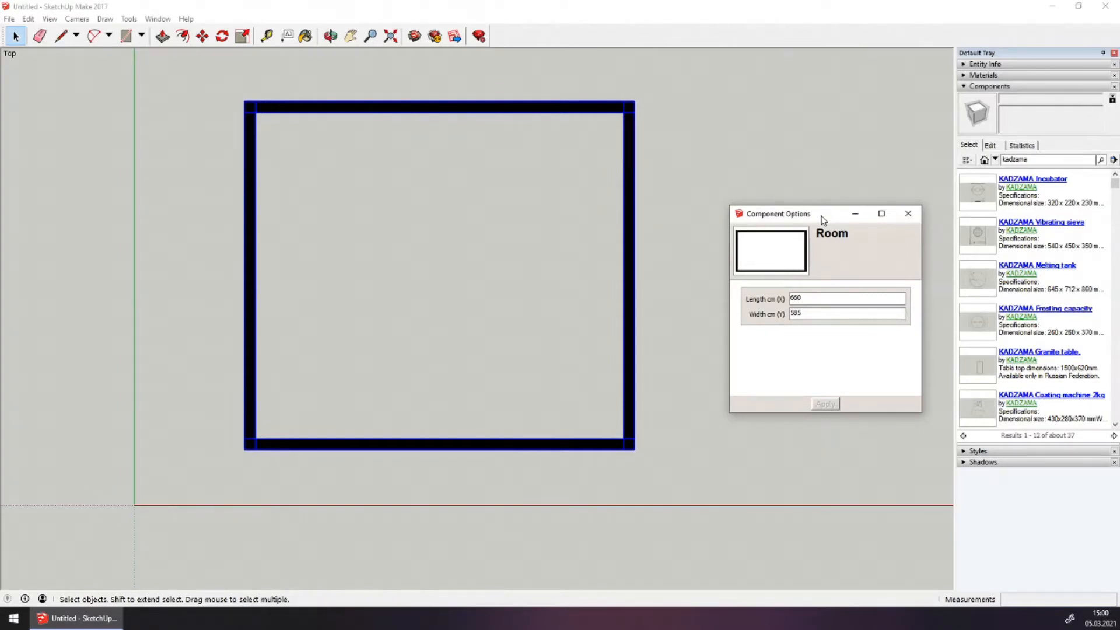
Load KADZAMA's Partition from the Dynamic architectural components collection and place it inside the room
{"action": "left_click", "coordinate": [1018, 190]}
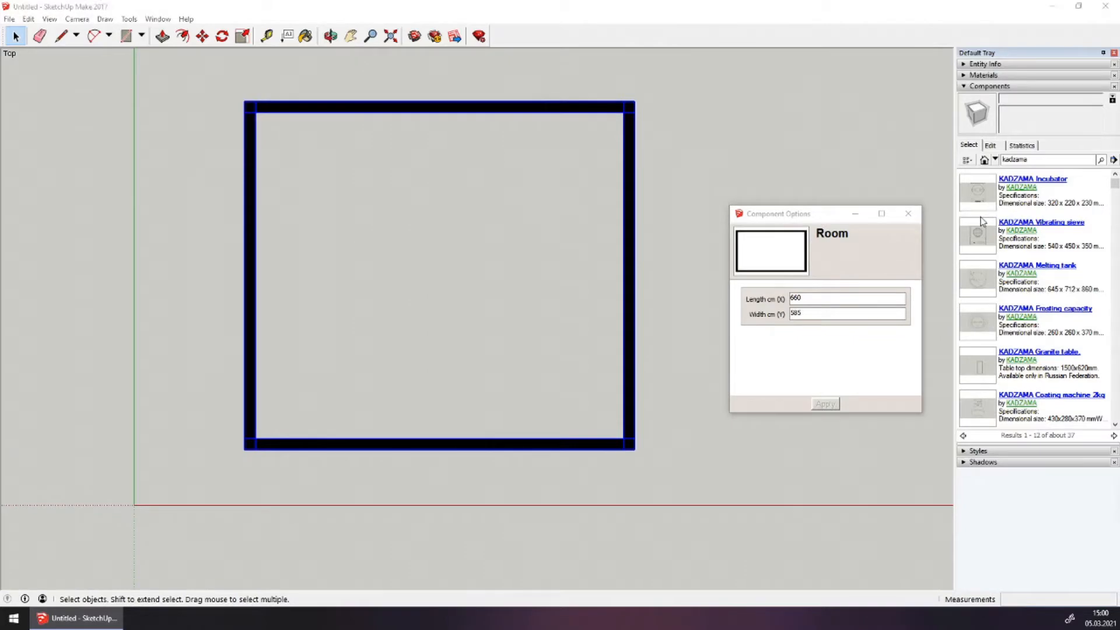
{"action": "left_click_drag", "start_coordinate": [832, 152], "coordinate": [579, 2]}
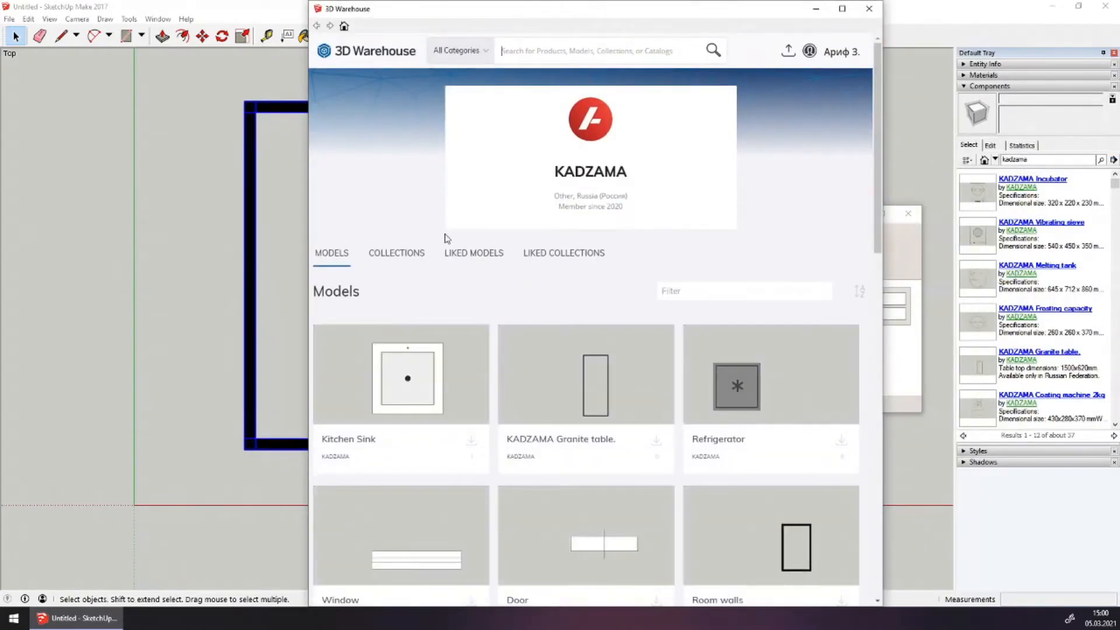
{"action": "left_click", "coordinate": [417, 252]}
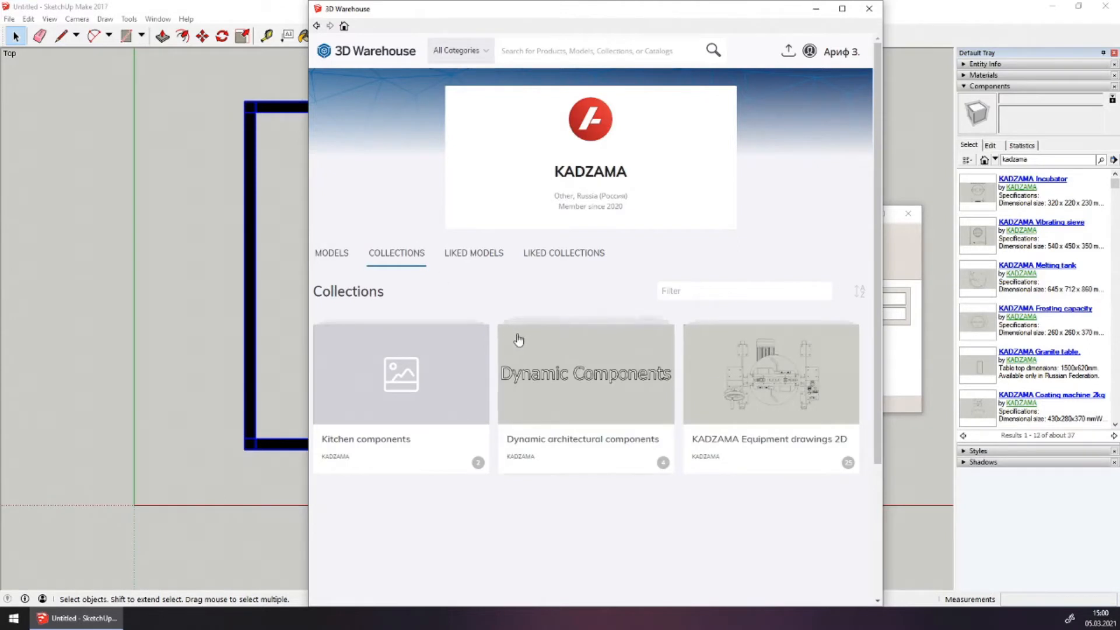
{"action": "left_click", "coordinate": [516, 339]}
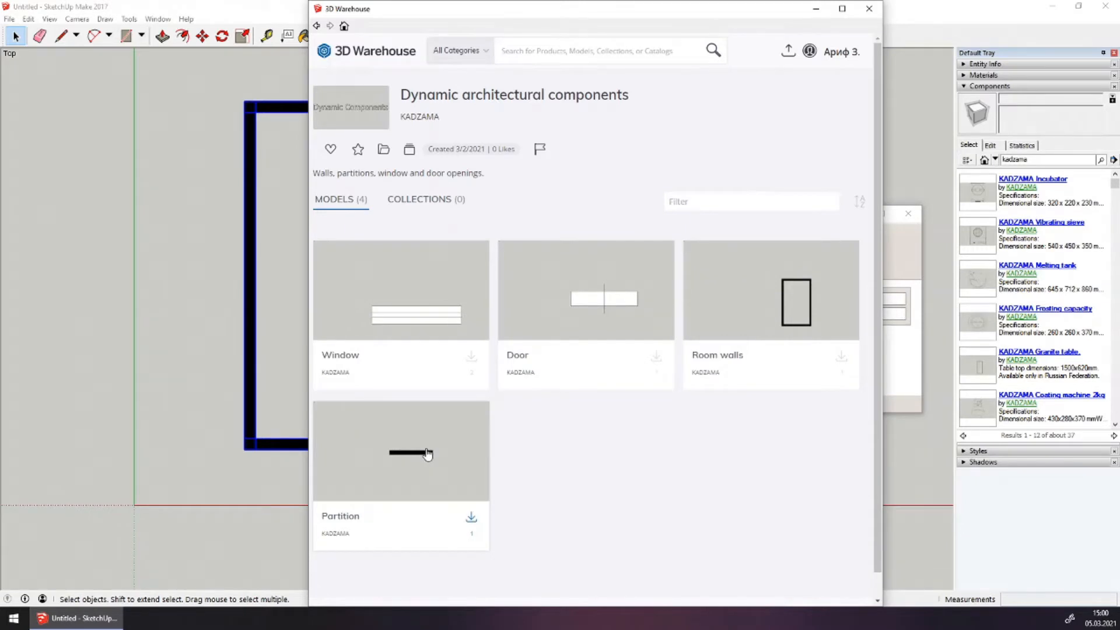
{"action": "left_click", "coordinate": [428, 454]}
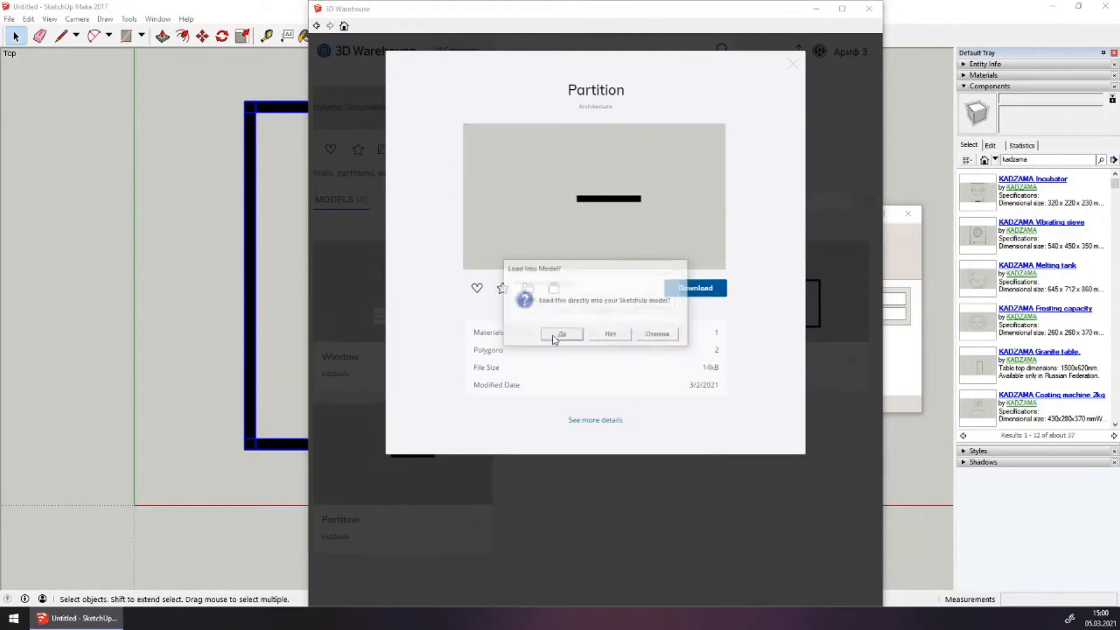
{"action": "left_click", "coordinate": [552, 333]}
{"action": "left_click", "coordinate": [440, 400]}
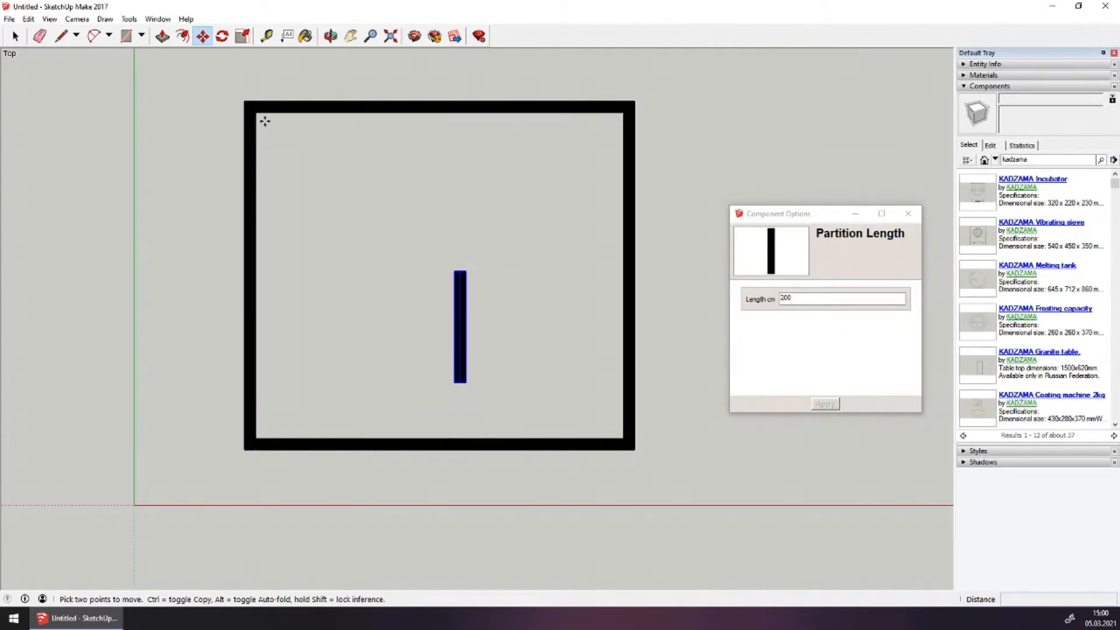
Set the partition's Length to 585 cm in Component Options
{"action": "double_click", "coordinate": [810, 304]}
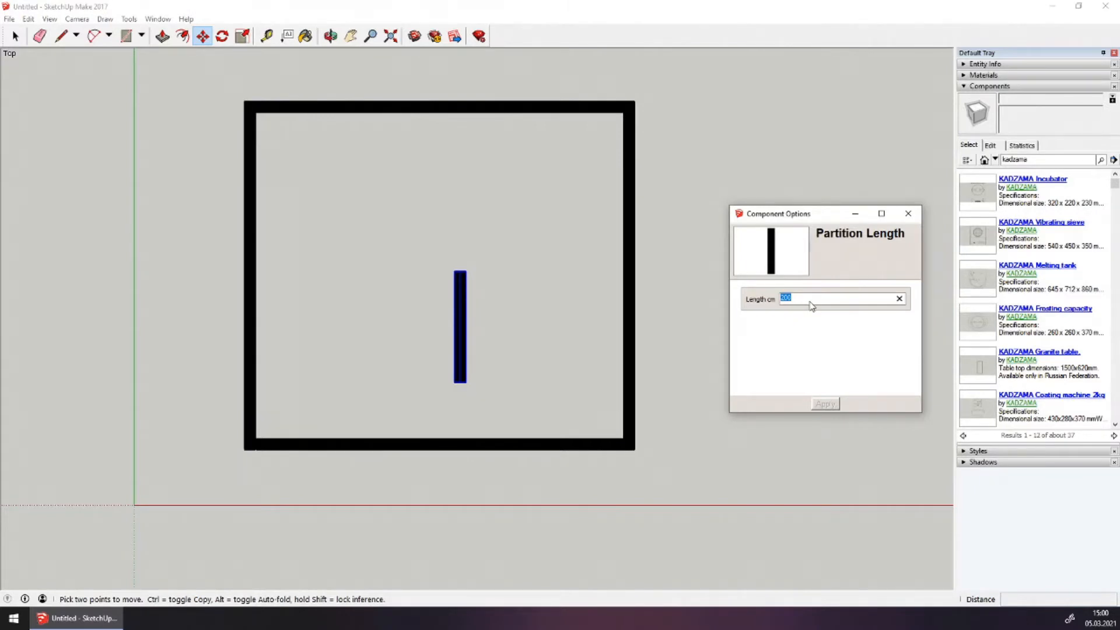
{"action": "type", "text": "585"}
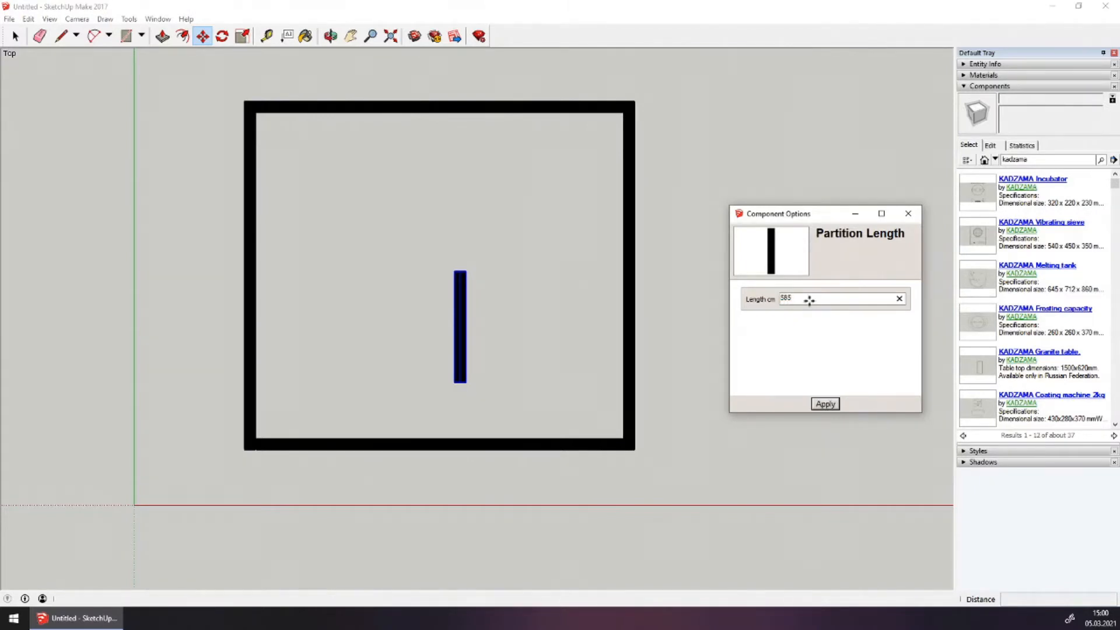
{"action": "key", "text": "Return"}
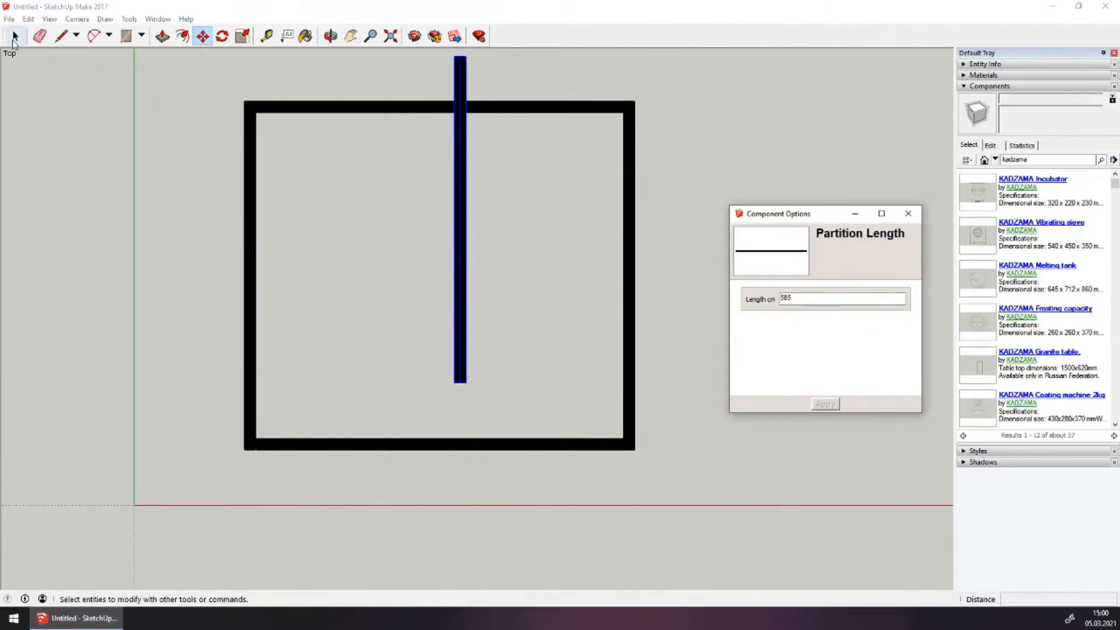
Snap the partition to the left wall's inner corner, then move it 3800 to the right
{"action": "left_click", "coordinate": [202, 39]}
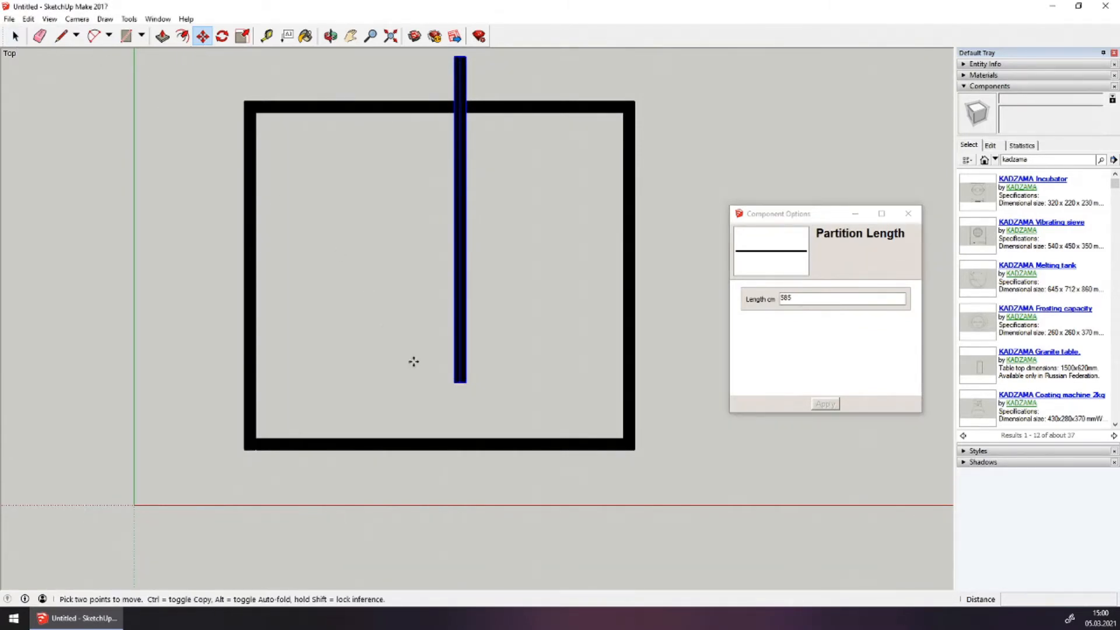
{"action": "left_click", "coordinate": [454, 384]}
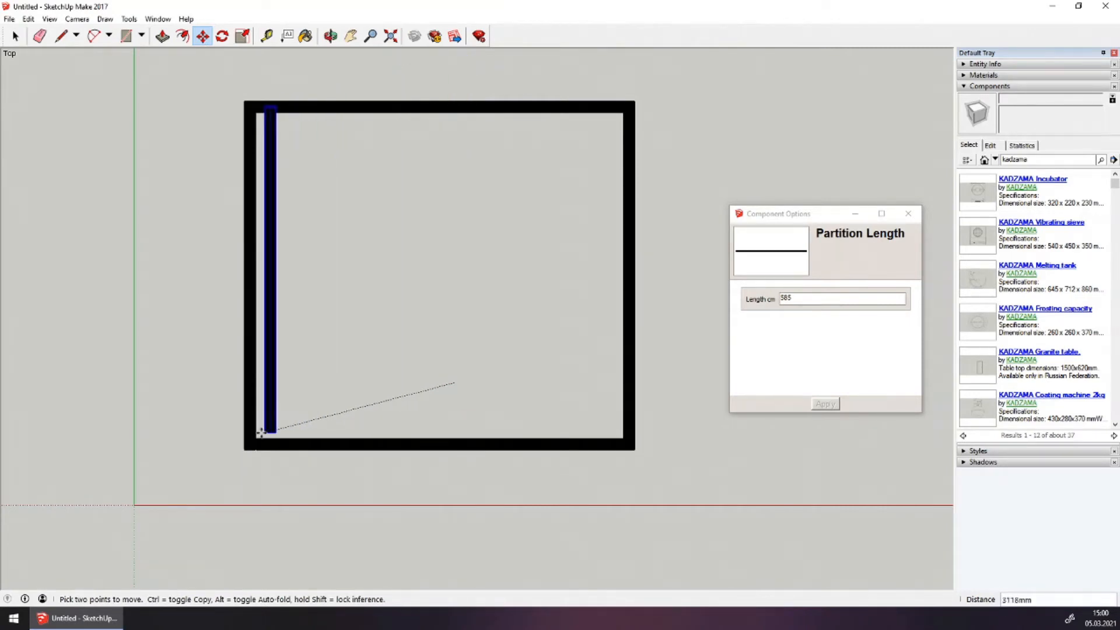
{"action": "left_click", "coordinate": [256, 437]}
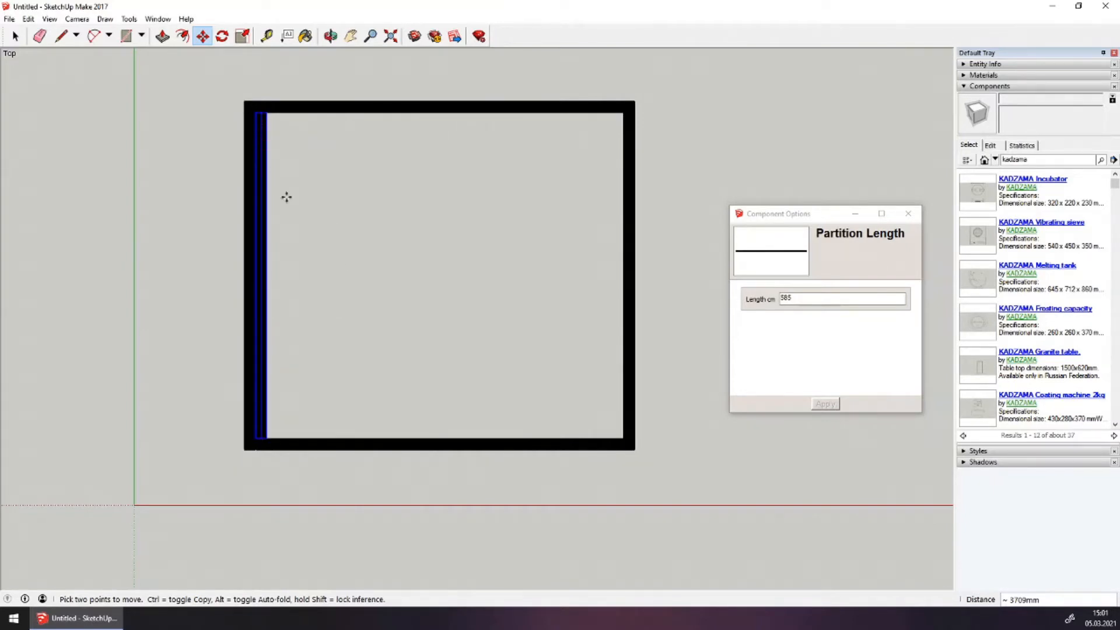
{"action": "left_click", "coordinate": [300, 259]}
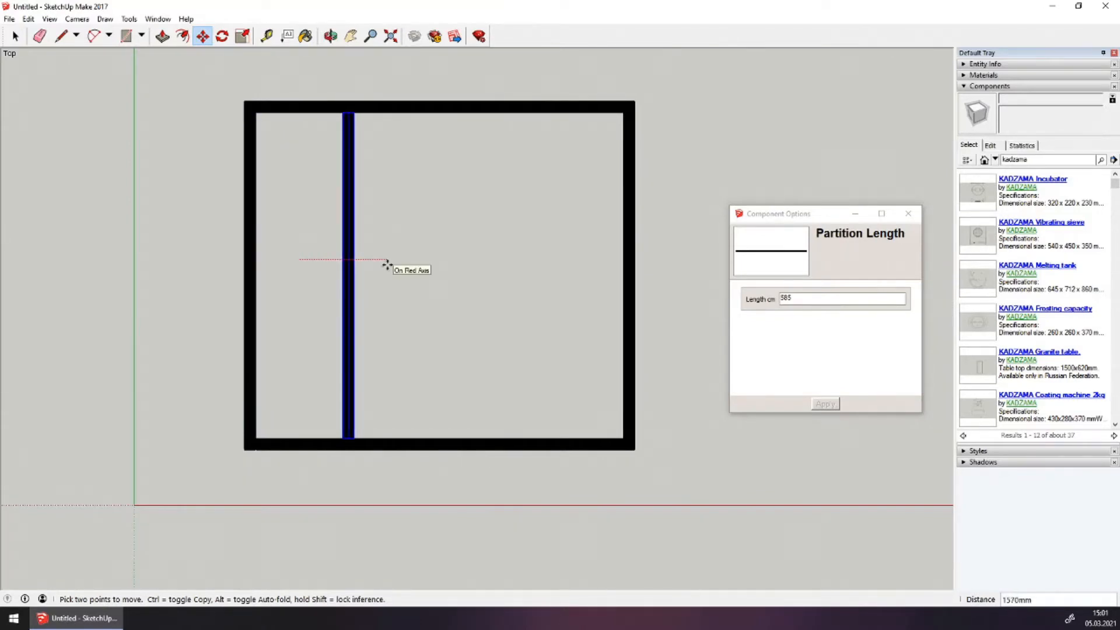
{"action": "type", "text": "3800"}
{"action": "key", "text": "Return"}
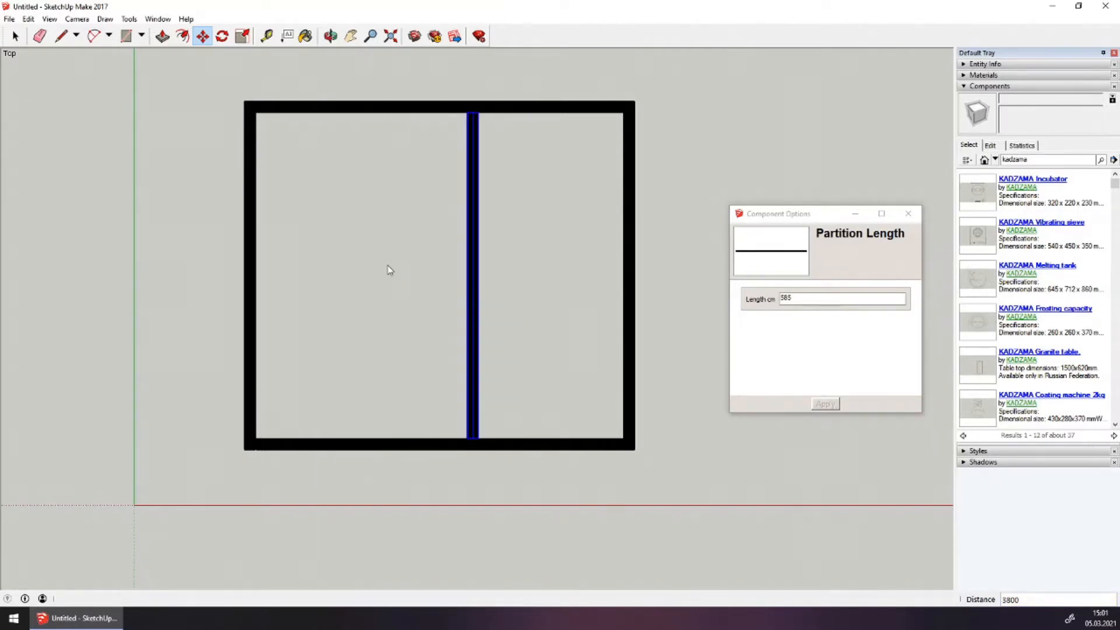
{"action": "key", "text": "Escape"}
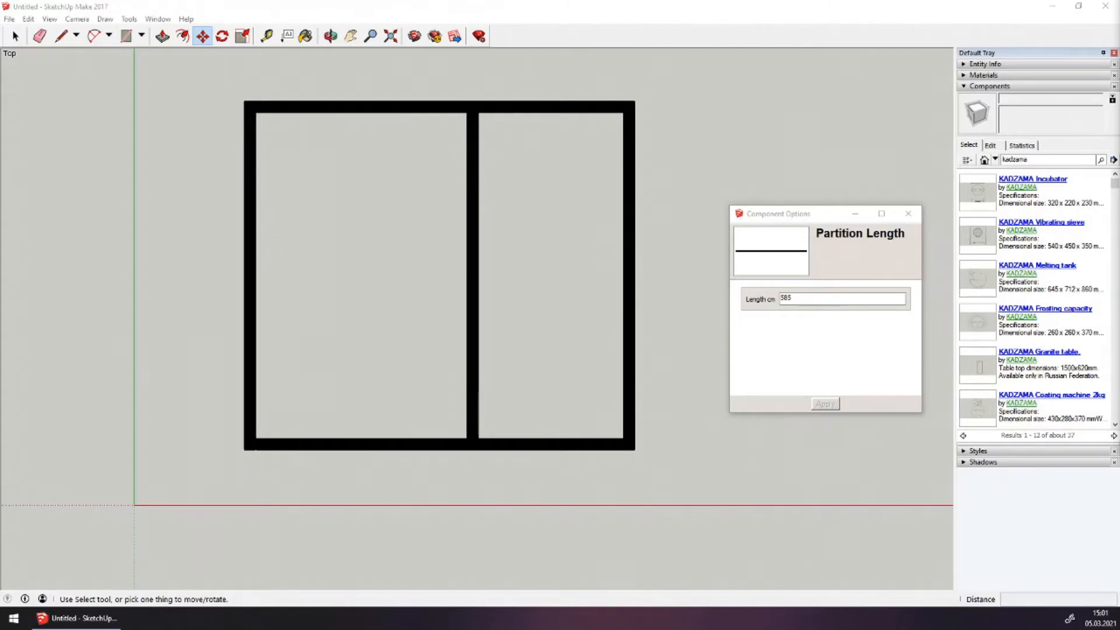
{"action": "scroll", "coordinate": [344, 292], "scroll_direction": "down", "scroll_amount": 1}
{"action": "key", "text": "space"}
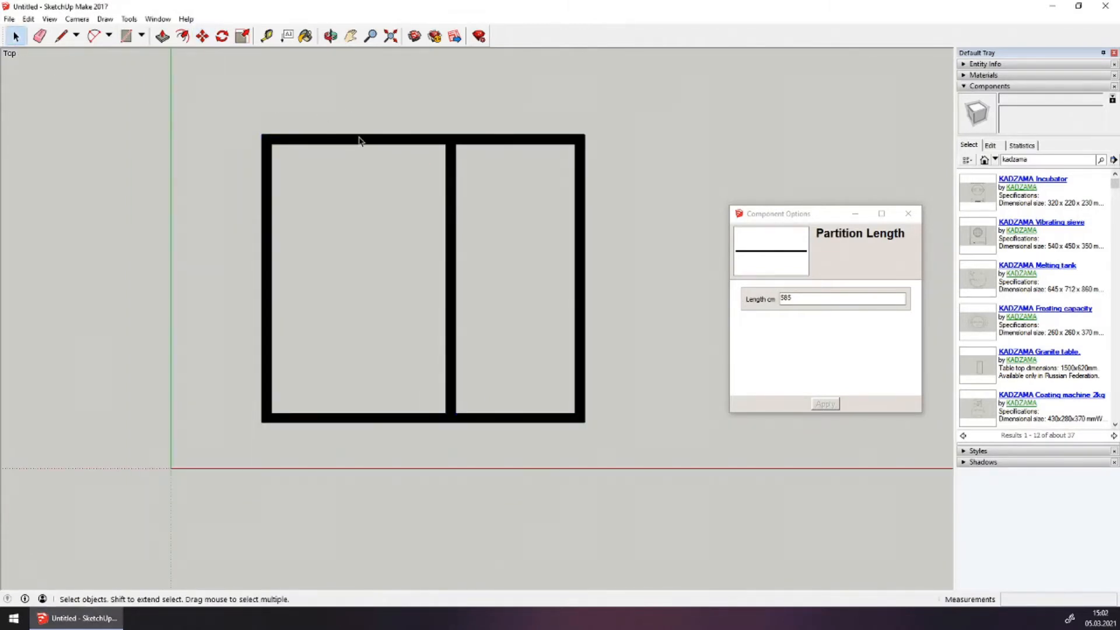
Ctrl-move a copy of the room component beside the original
{"action": "left_click", "coordinate": [358, 140]}
{"action": "scroll", "coordinate": [278, 295], "scroll_direction": "down", "scroll_amount": 1}
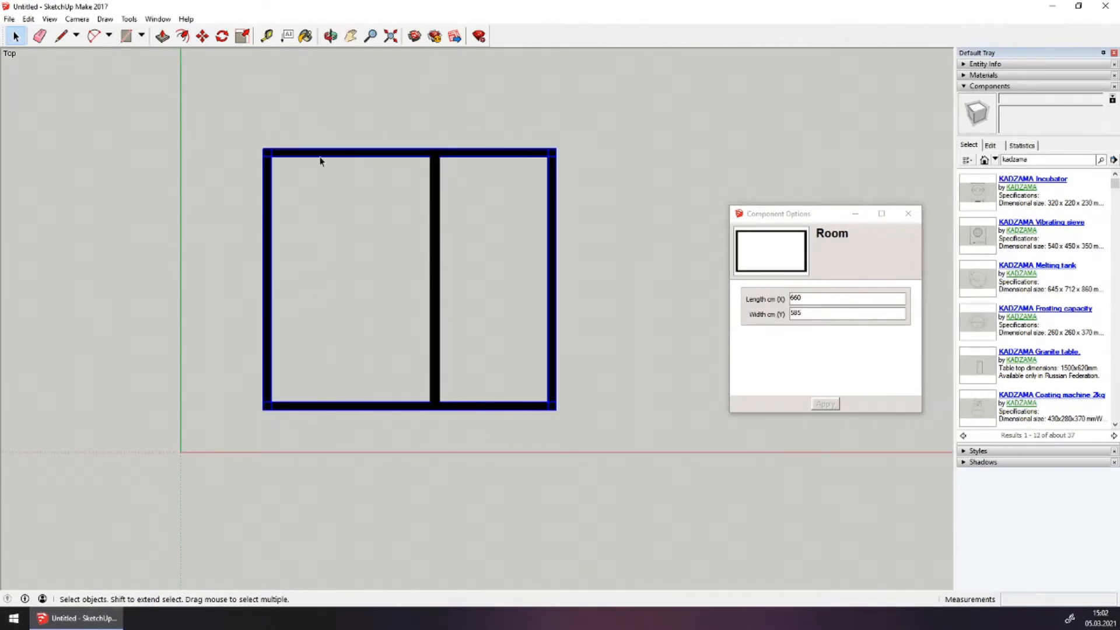
{"action": "left_click", "coordinate": [202, 37]}
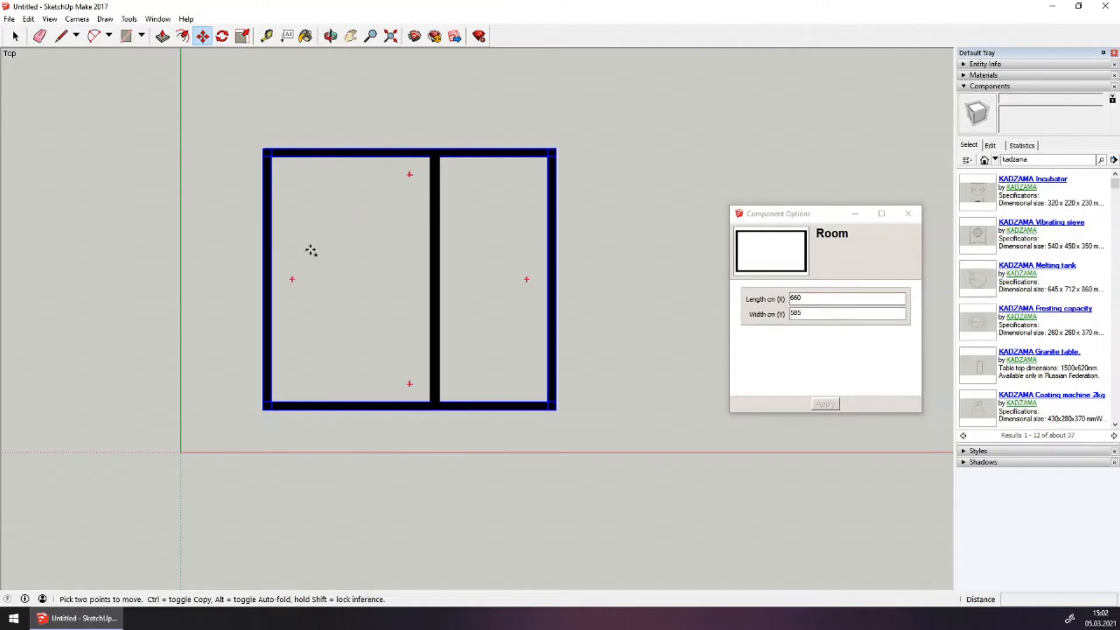
{"action": "left_click", "coordinate": [311, 249]}
{"action": "key", "text": "ctrl"}
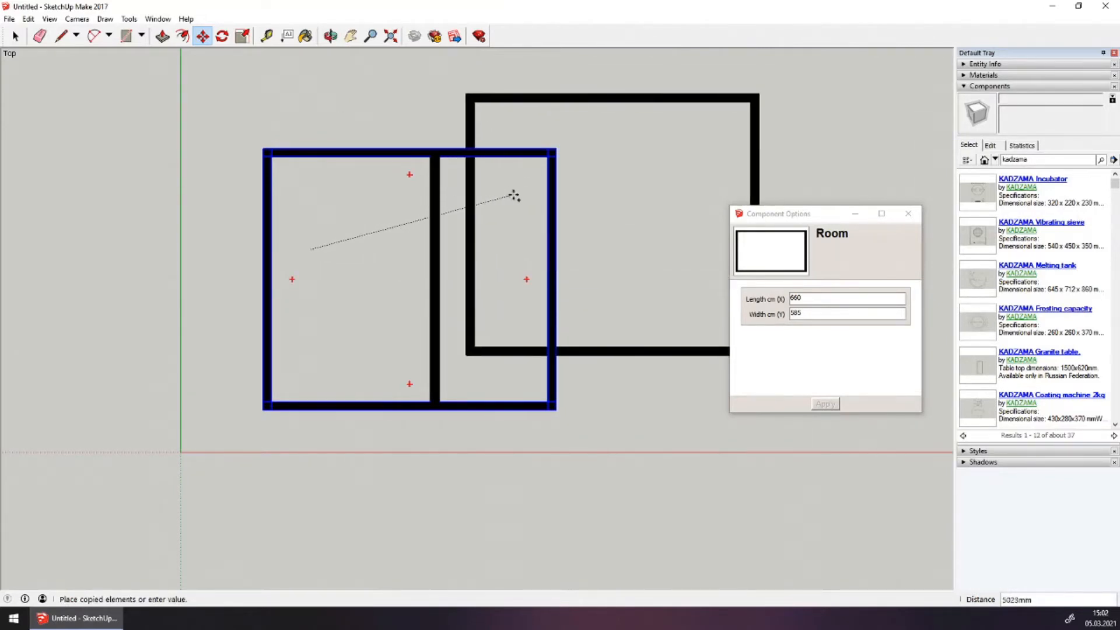
{"action": "left_click", "coordinate": [513, 196]}
{"action": "scroll", "coordinate": [467, 210], "scroll_direction": "down", "scroll_amount": 1}
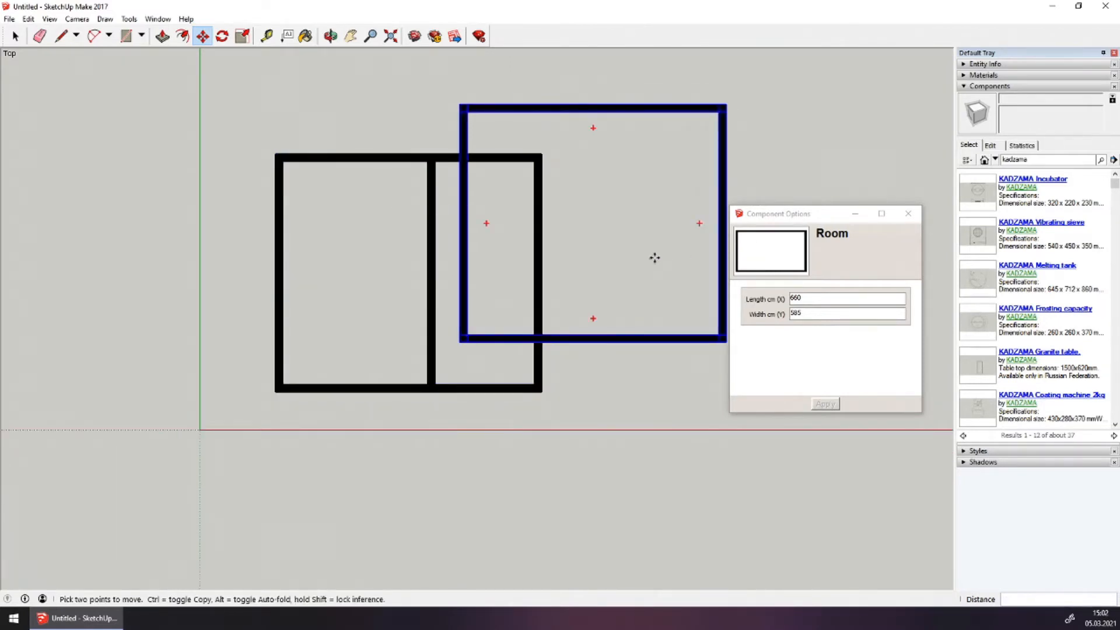
Resize the room copy to 150 × 85 cm in Component Options
{"action": "left_click", "coordinate": [837, 299]}
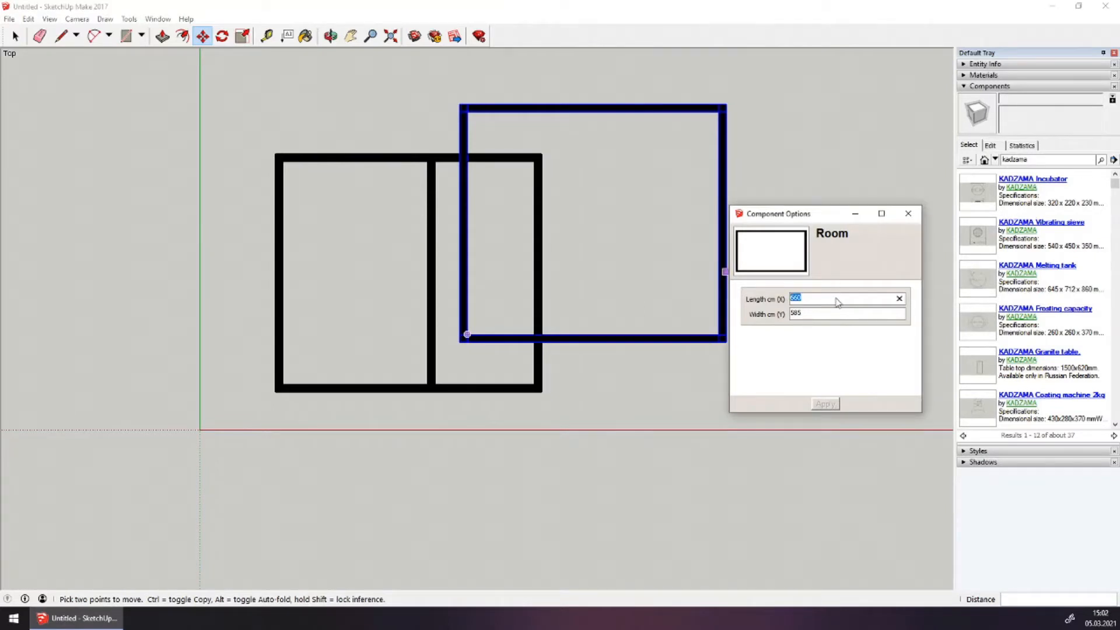
{"action": "type", "text": "15"}
{"action": "key", "text": "Tab"}
{"action": "type", "text": "8"}
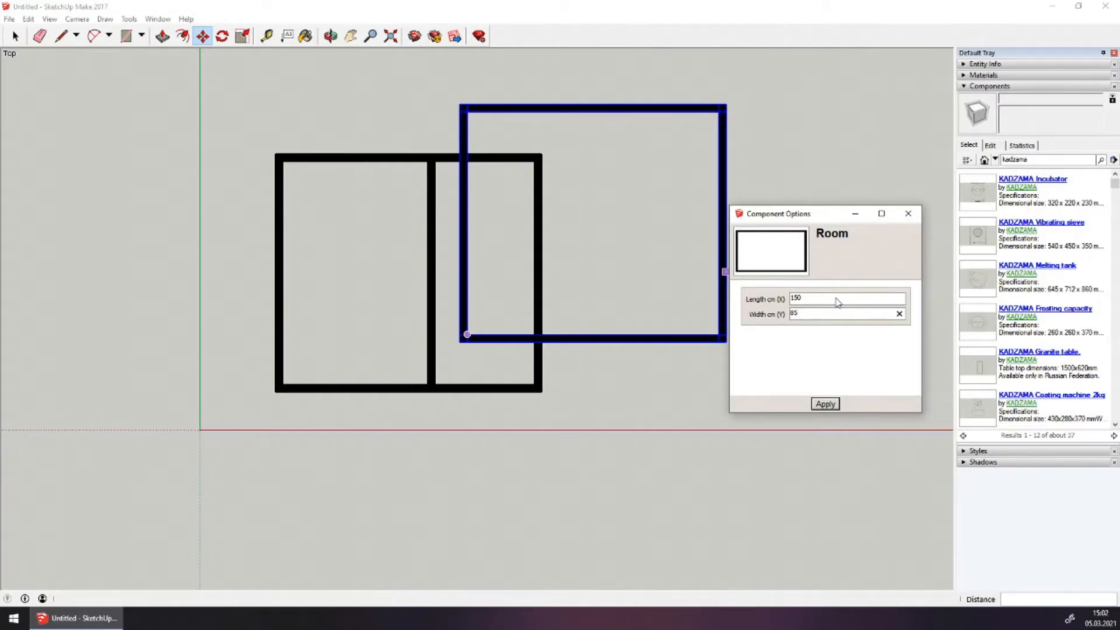
{"action": "left_click", "coordinate": [825, 404]}
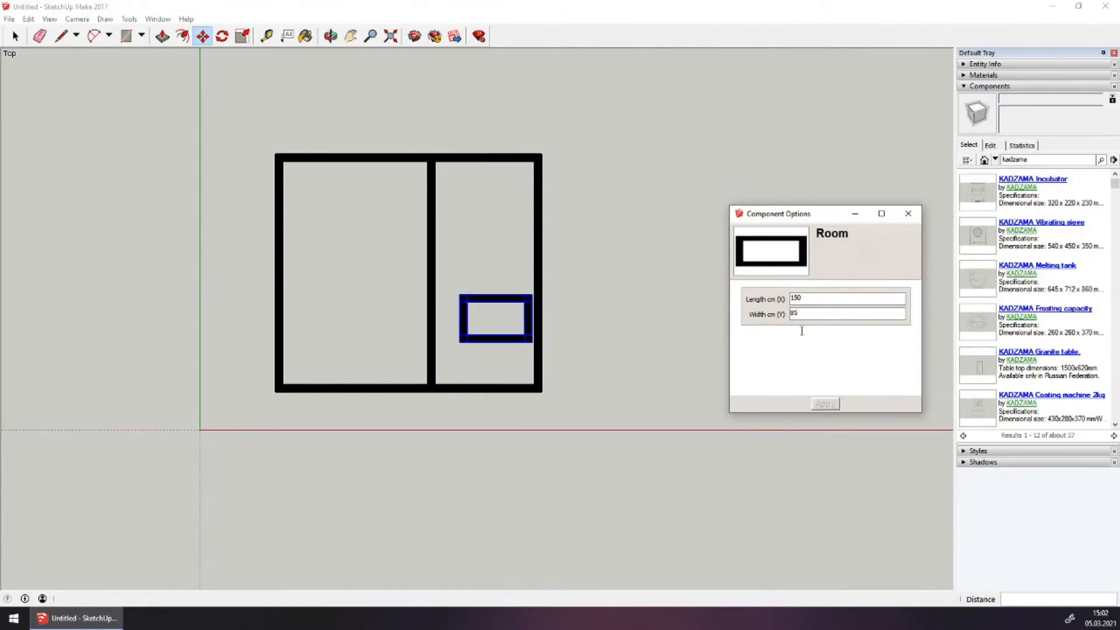
Set the 150 × 85 room into the top-right corner of the right-hand room
{"action": "scroll", "coordinate": [540, 310], "scroll_direction": "up", "scroll_amount": 2}
{"action": "scroll", "coordinate": [535, 275], "scroll_direction": "up", "scroll_amount": 1}
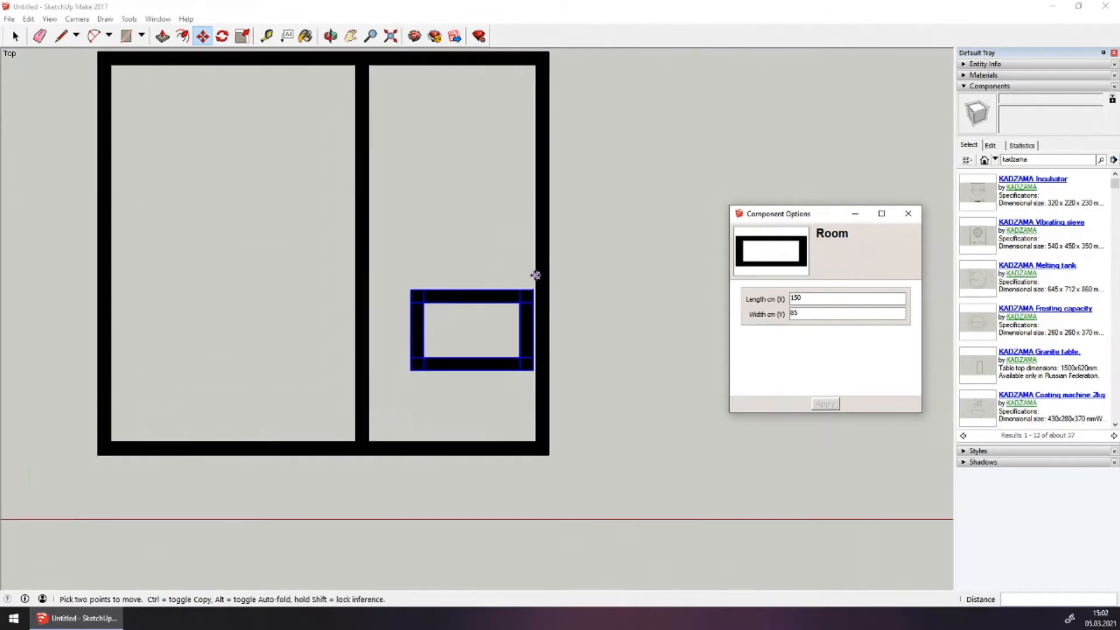
{"action": "scroll", "coordinate": [535, 275], "scroll_direction": "up", "scroll_amount": 1}
{"action": "left_click", "coordinate": [532, 294]}
{"action": "scroll", "coordinate": [529, 293], "scroll_direction": "down", "scroll_amount": 1}
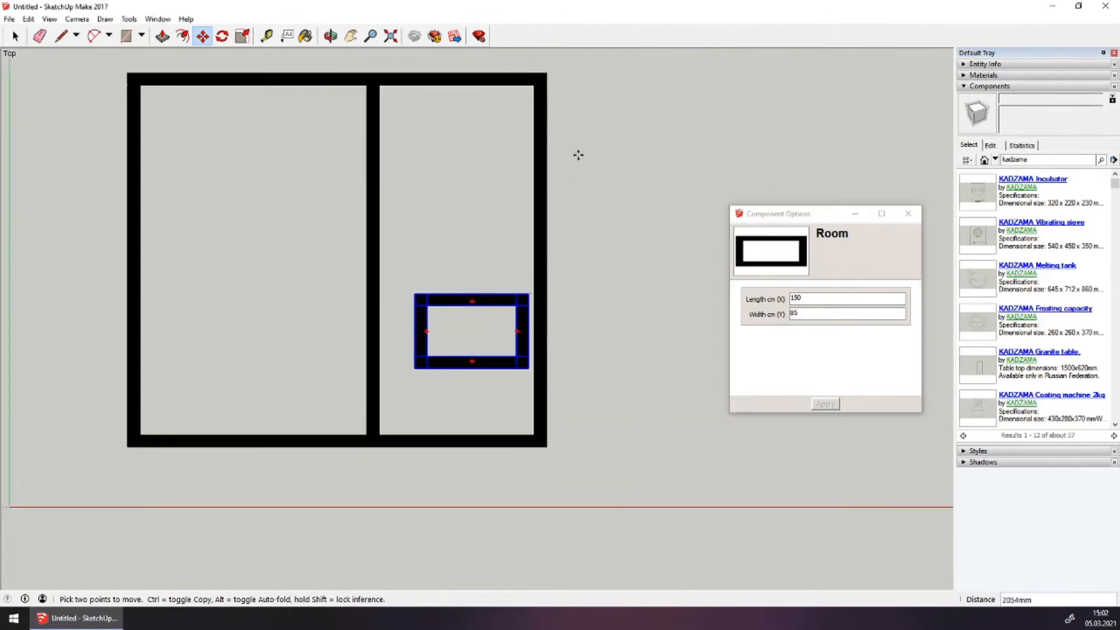
{"action": "left_click", "coordinate": [547, 85]}
{"action": "scroll", "coordinate": [467, 78], "scroll_direction": "up", "scroll_amount": 1}
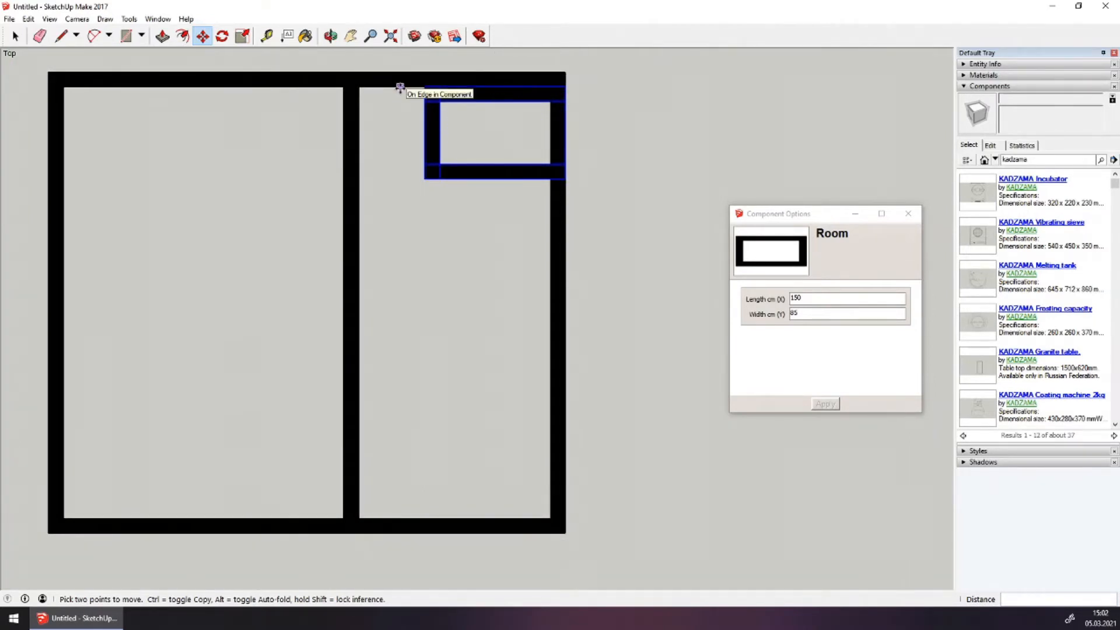
Move the small room 1300 down along the right wall
{"action": "right_click", "coordinate": [401, 82]}
{"action": "left_click", "coordinate": [514, 17]}
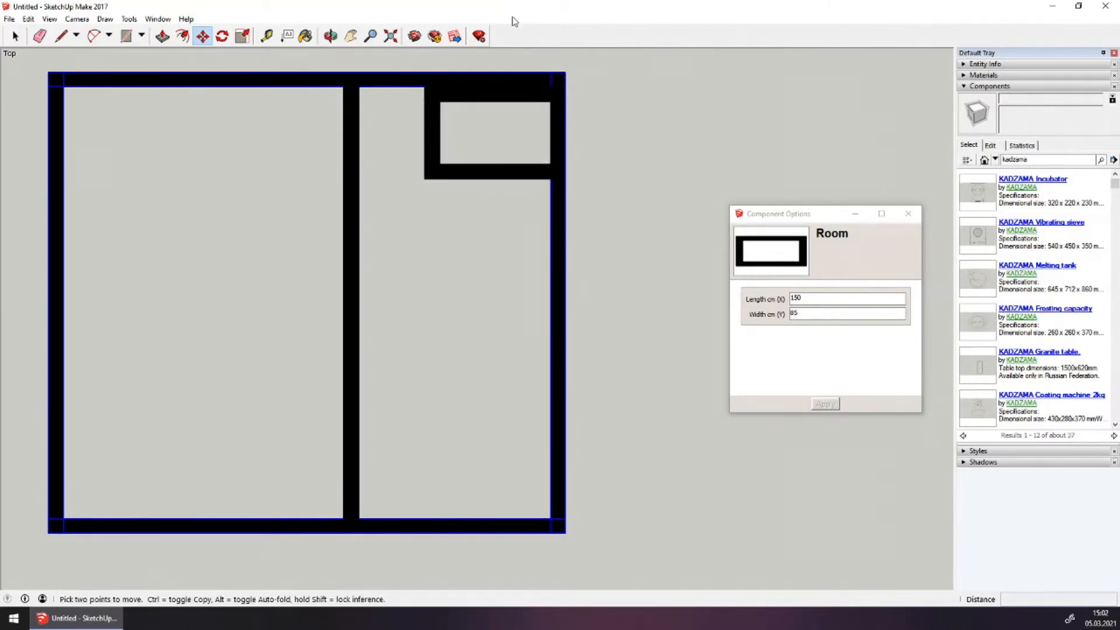
{"action": "key", "text": "space"}
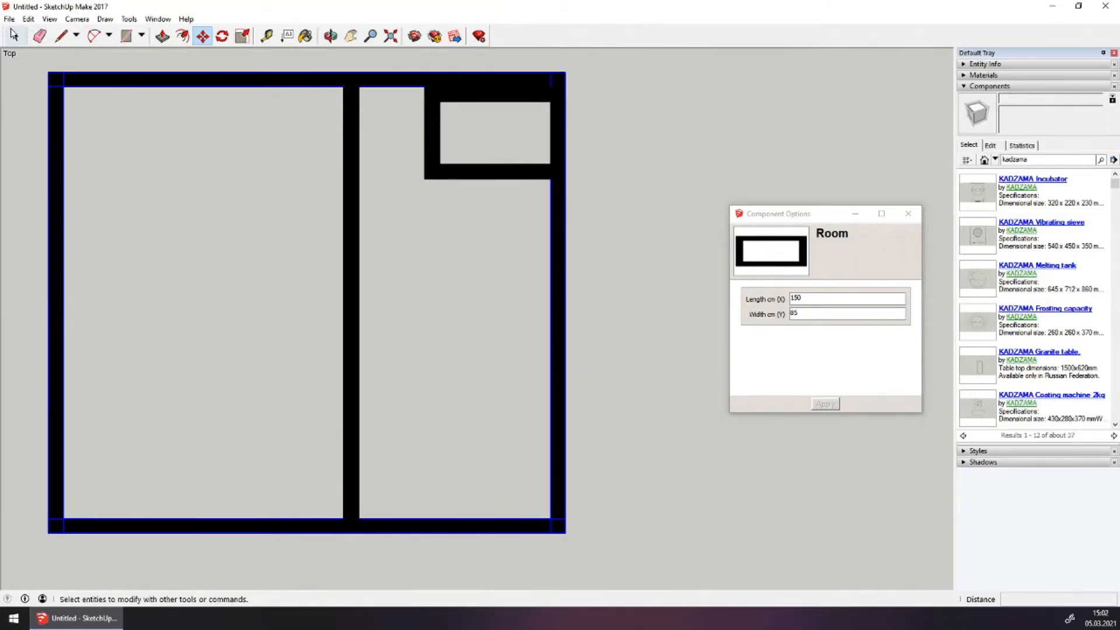
{"action": "left_click", "coordinate": [442, 125]}
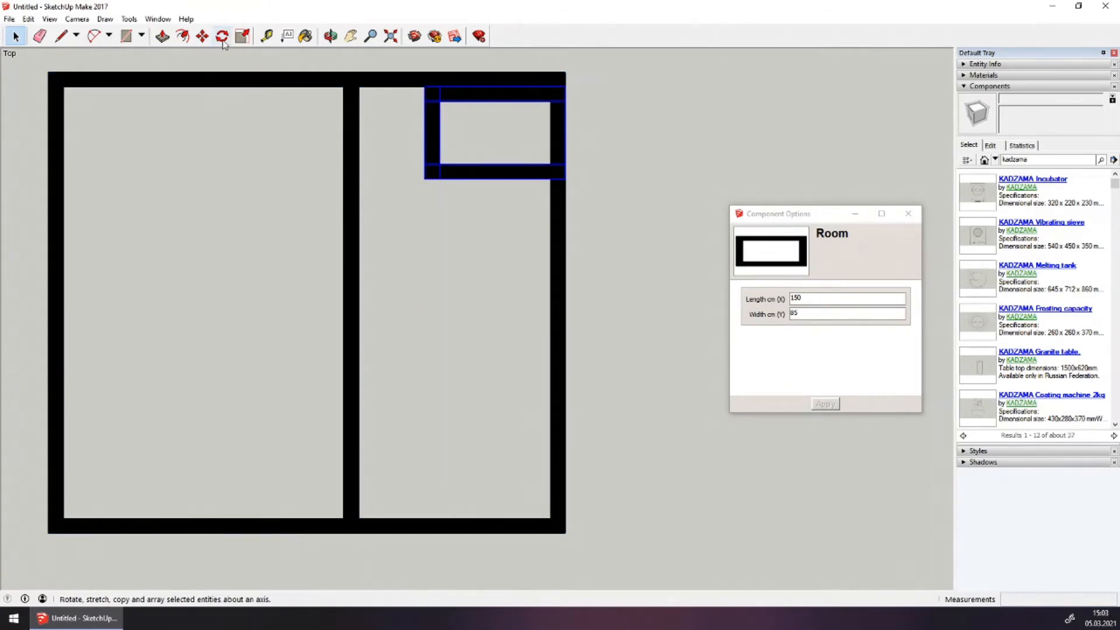
{"action": "left_click", "coordinate": [203, 36]}
{"action": "left_click", "coordinate": [385, 183]}
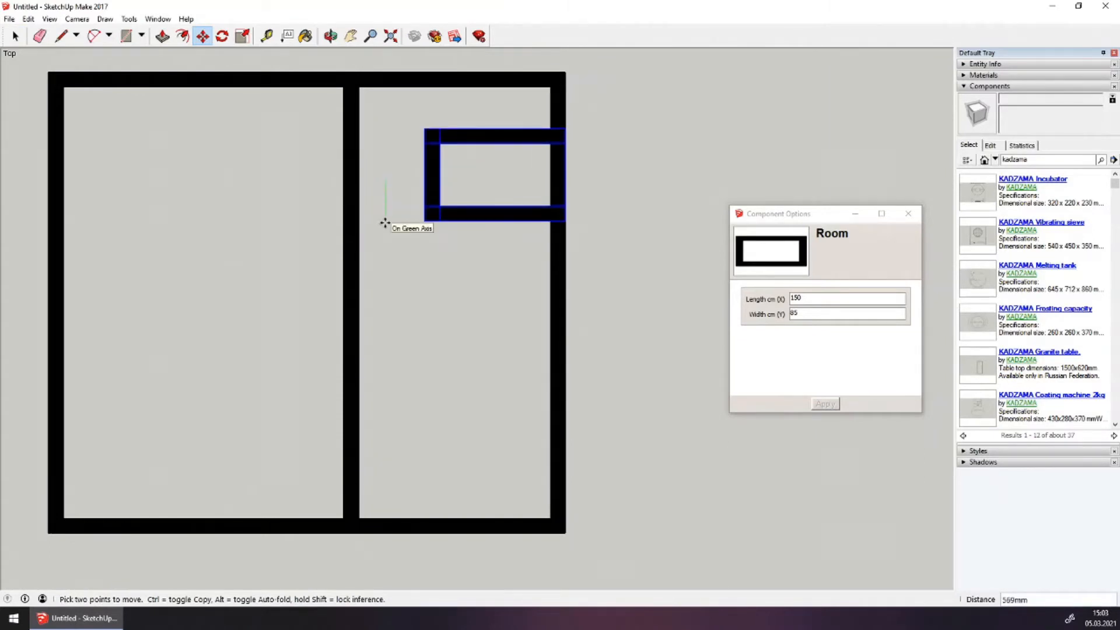
{"action": "type", "text": "1300"}
{"action": "key", "text": "Return"}
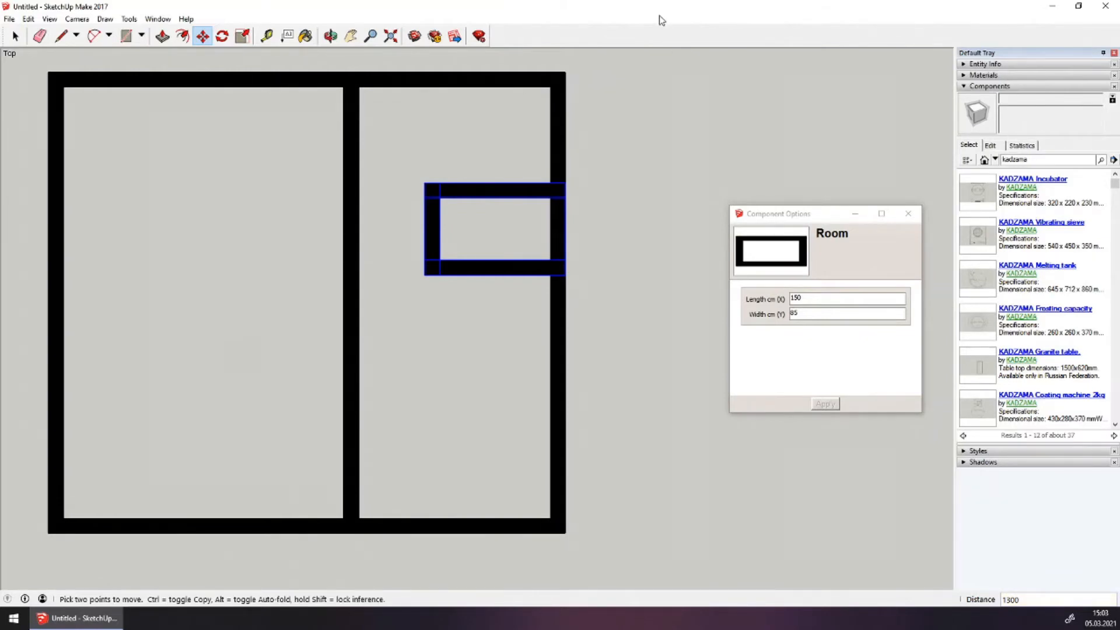
{"action": "scroll", "coordinate": [600, 166], "scroll_direction": "down", "scroll_amount": 1}
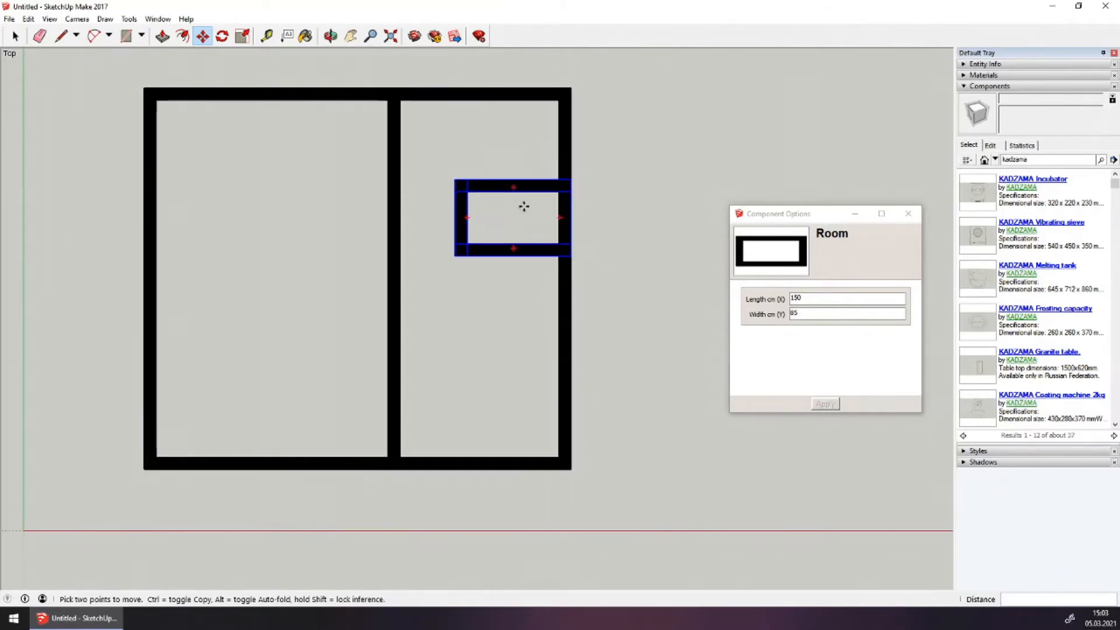
{"action": "scroll", "coordinate": [243, 95], "scroll_direction": "down", "scroll_amount": 1}
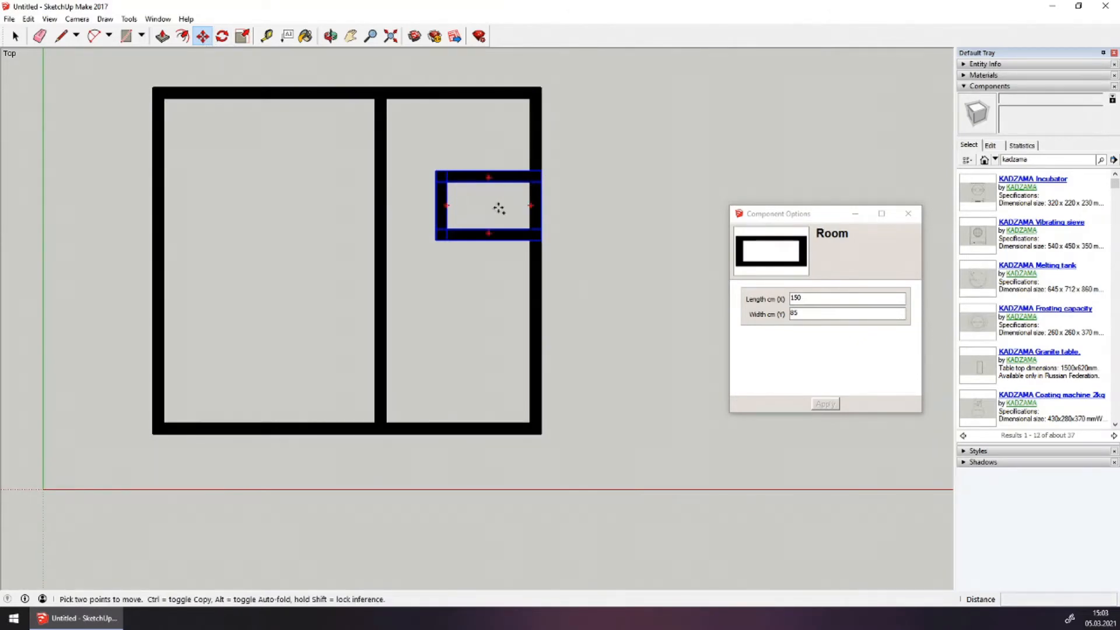
Ctrl-move a copy of the Room component below the plan
{"action": "left_click", "coordinate": [498, 208]}
{"action": "key", "text": "ctrl"}
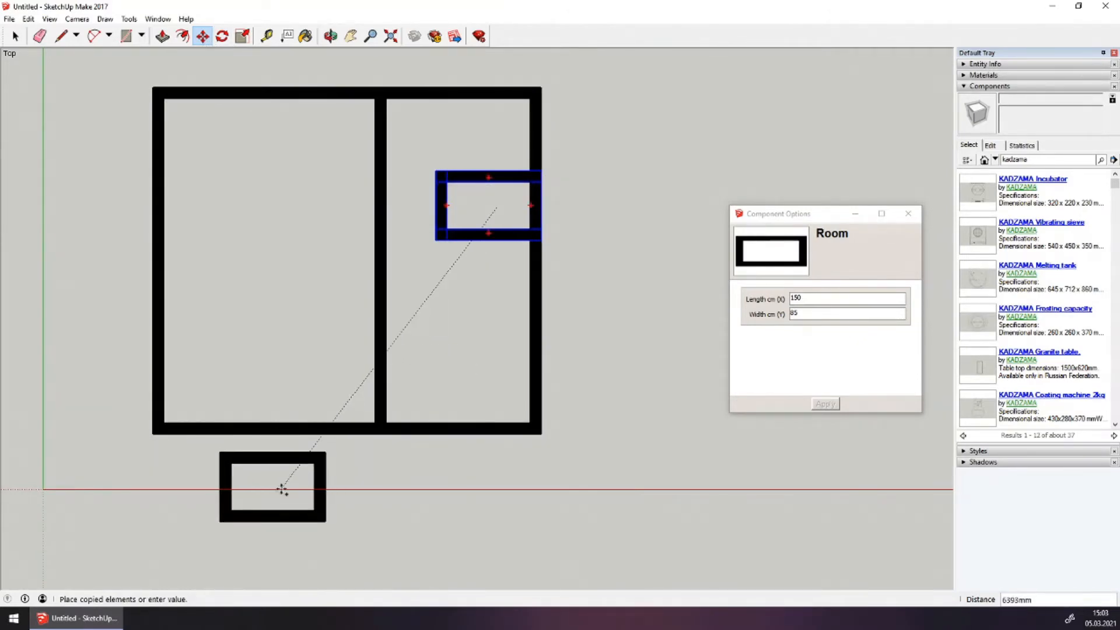
{"action": "left_click", "coordinate": [282, 489]}
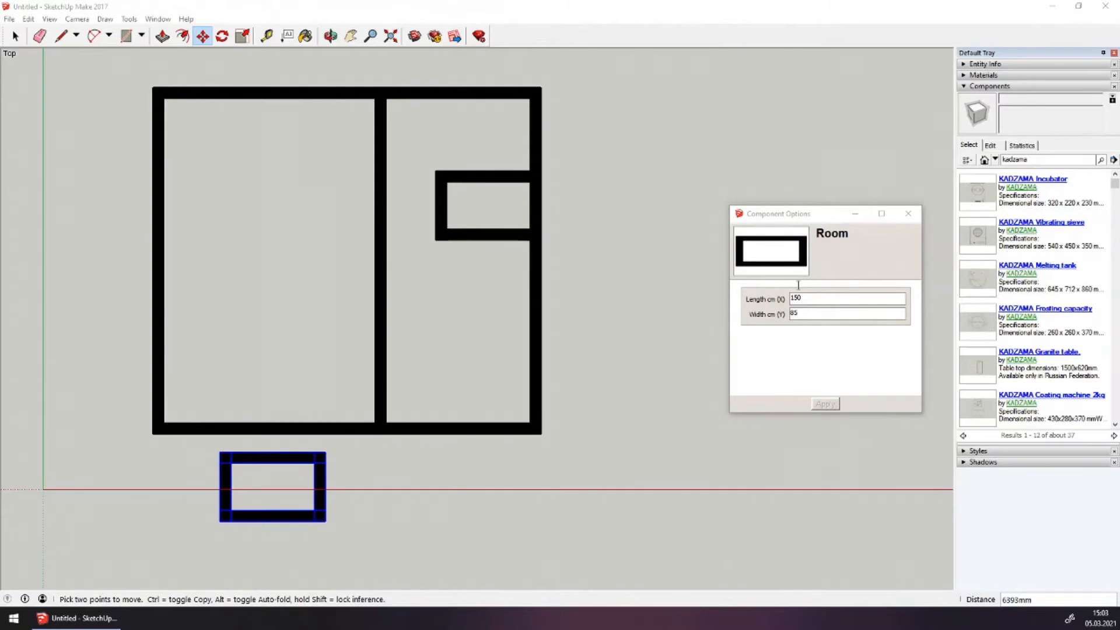
Resize the Room copy to Length 180 and Width 95 cm
{"action": "double_click", "coordinate": [815, 305]}
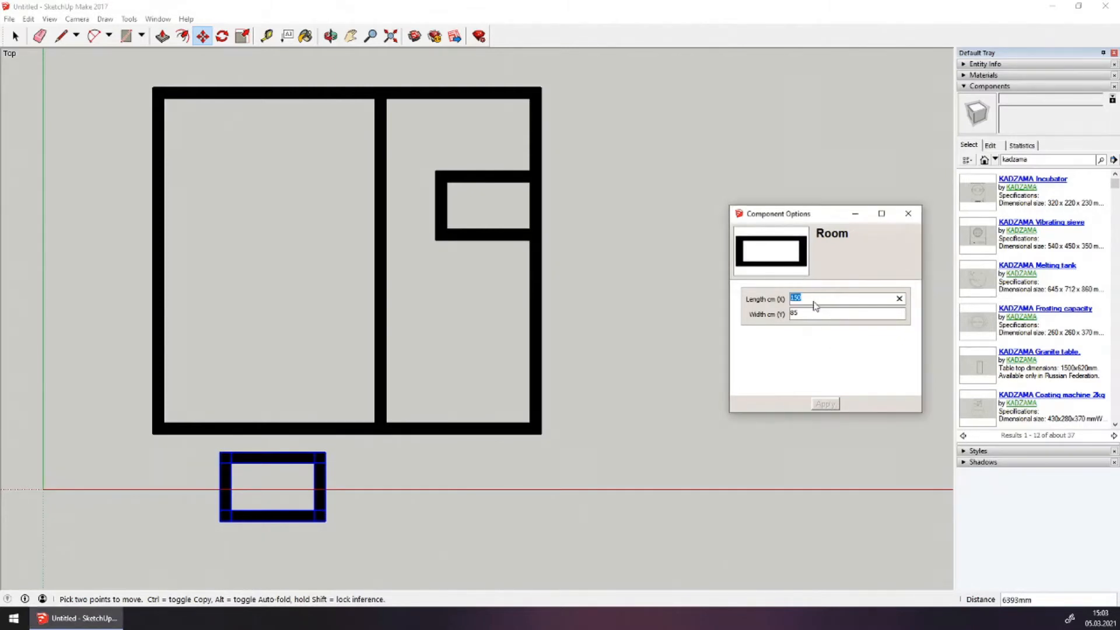
{"action": "type", "text": "180"}
{"action": "double_click", "coordinate": [807, 315]}
{"action": "type", "text": "95"}
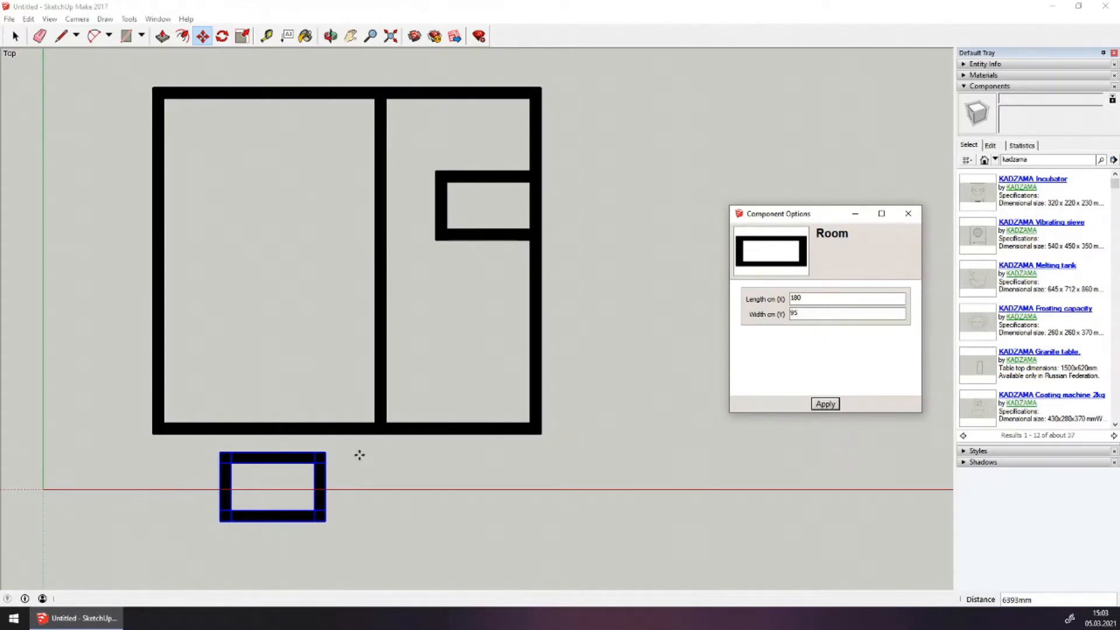
{"action": "left_click", "coordinate": [823, 403]}
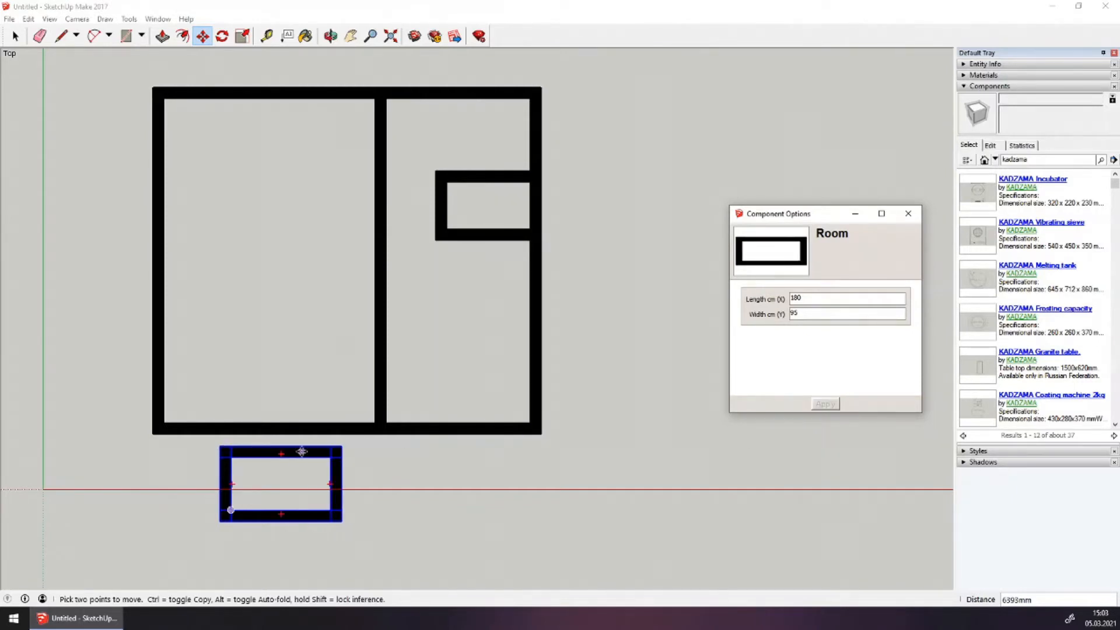
Attach the 180 × 95 room beneath the left room's bottom wall and deselect it
{"action": "scroll", "coordinate": [301, 452], "scroll_direction": "up", "scroll_amount": 2}
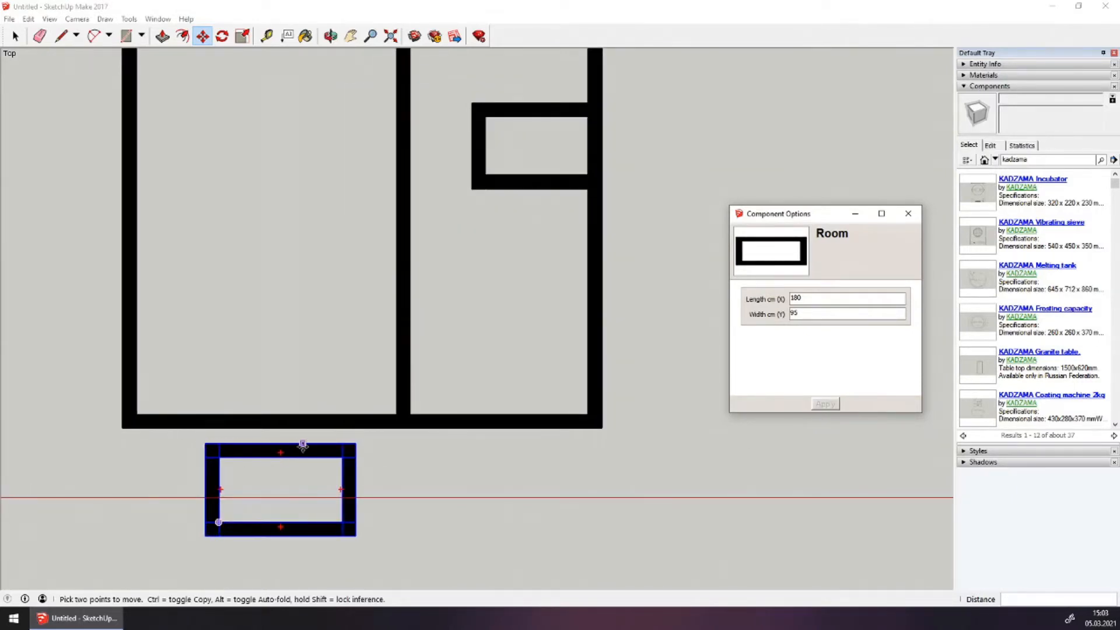
{"action": "left_click", "coordinate": [281, 444]}
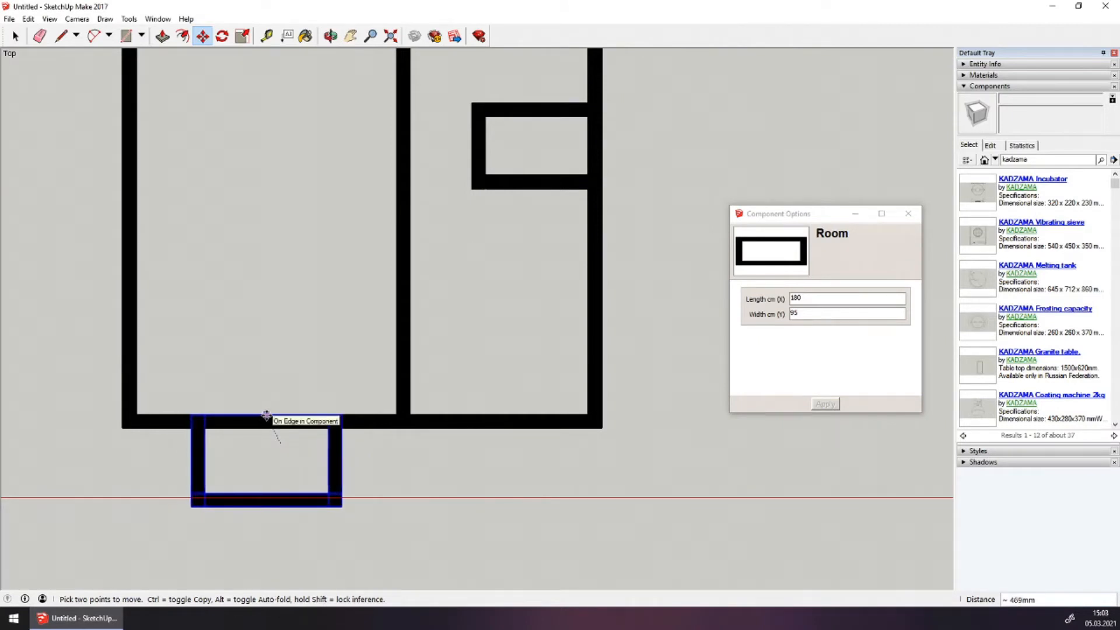
{"action": "left_click", "coordinate": [266, 415]}
{"action": "scroll", "coordinate": [332, 338], "scroll_direction": "down", "scroll_amount": 3}
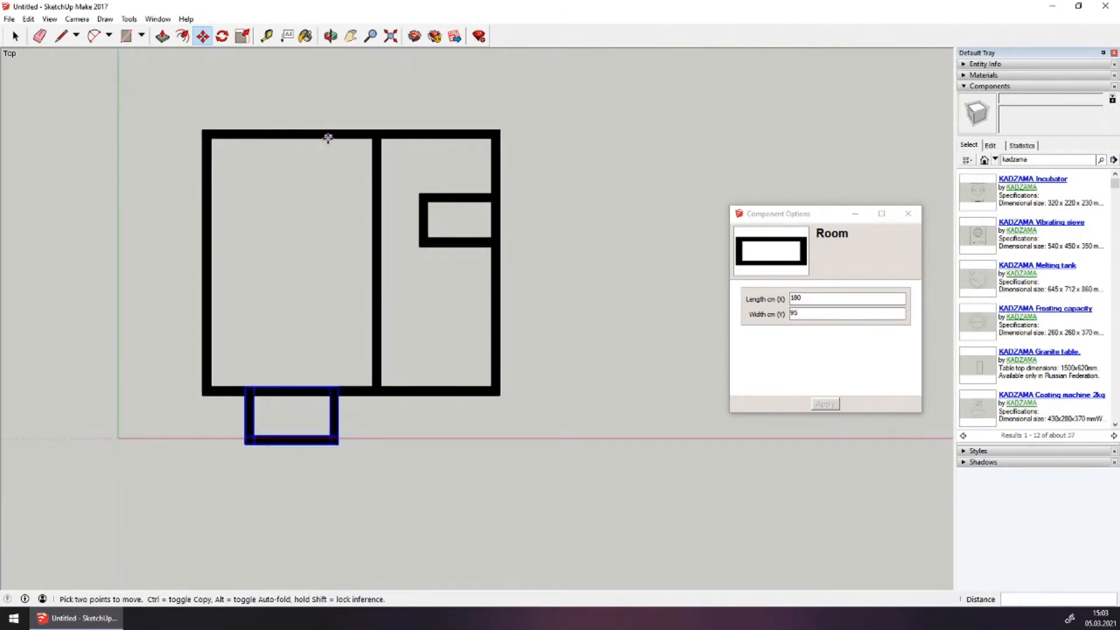
{"action": "scroll", "coordinate": [327, 137], "scroll_direction": "up", "scroll_amount": 1}
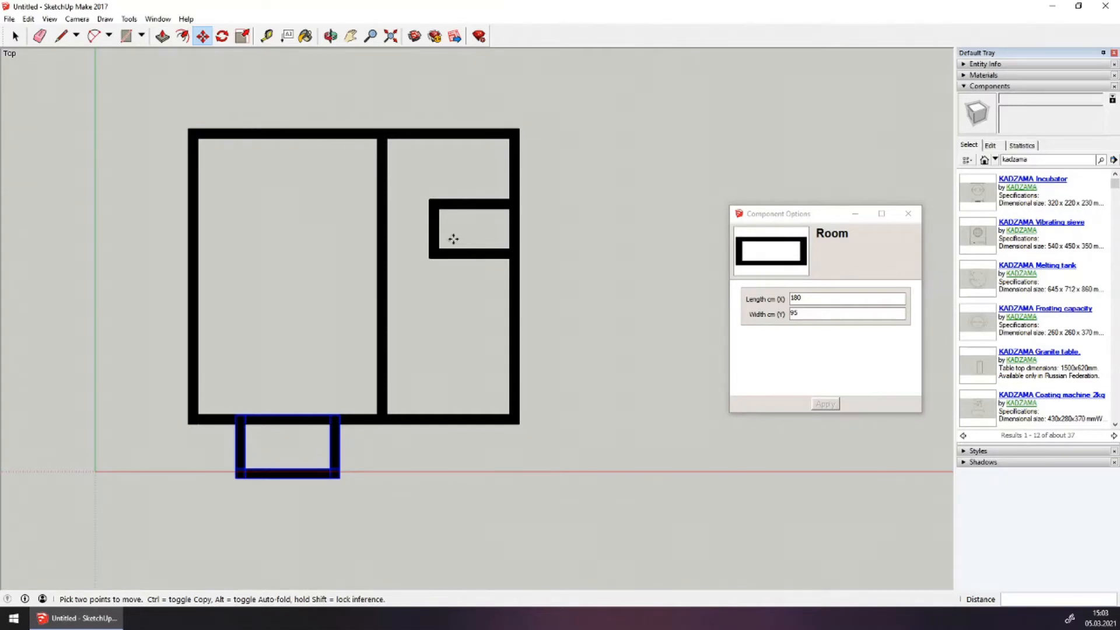
{"action": "key", "text": "ctrl+t"}
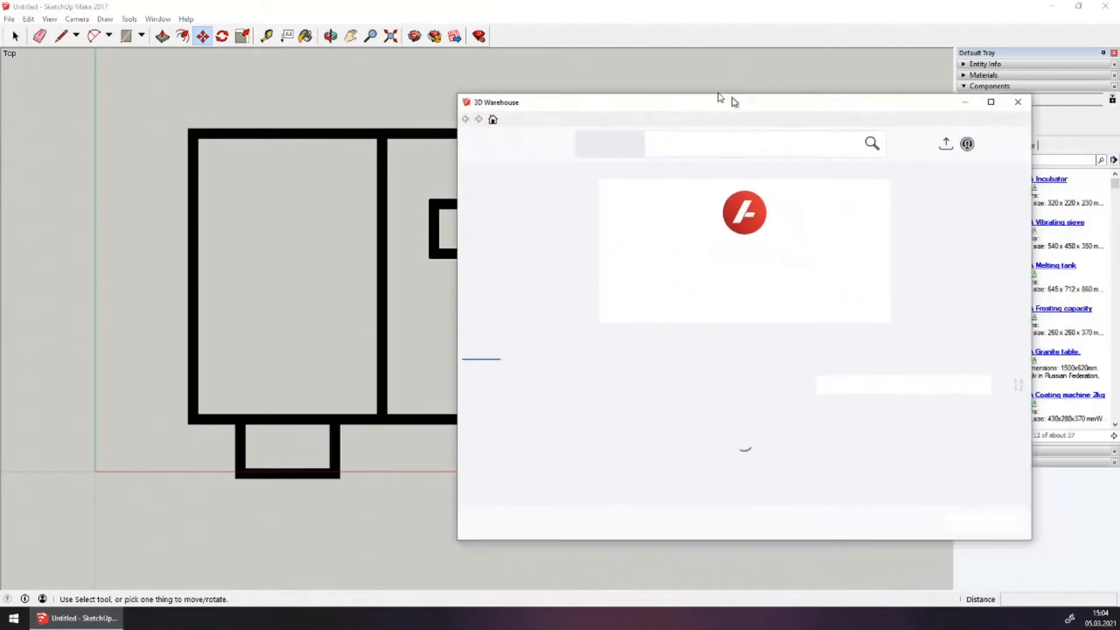
Download KADZAMA's Door from the Dynamic architectural components collection directly into the model
{"action": "left_click_drag", "start_coordinate": [726, 100], "coordinate": [562, 3]}
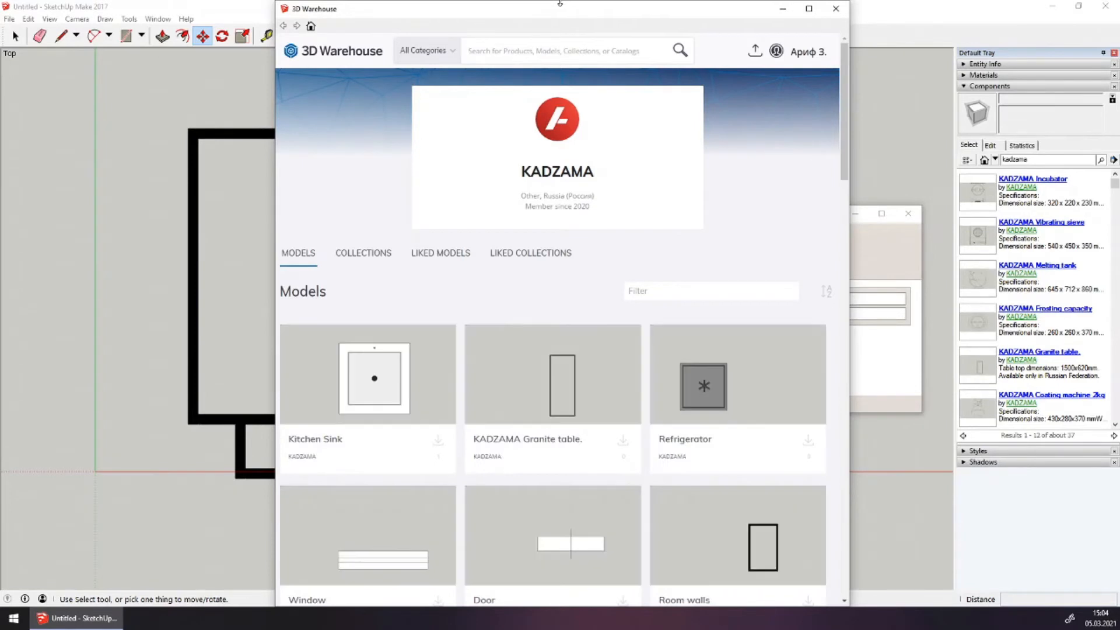
{"action": "left_click", "coordinate": [368, 255]}
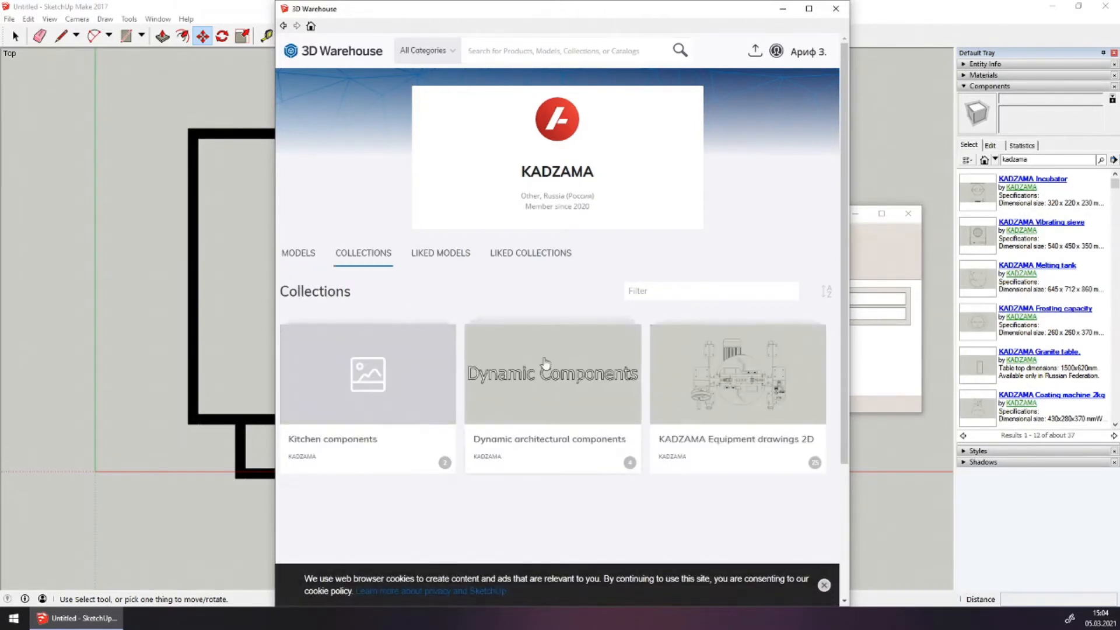
{"action": "left_click", "coordinate": [579, 448]}
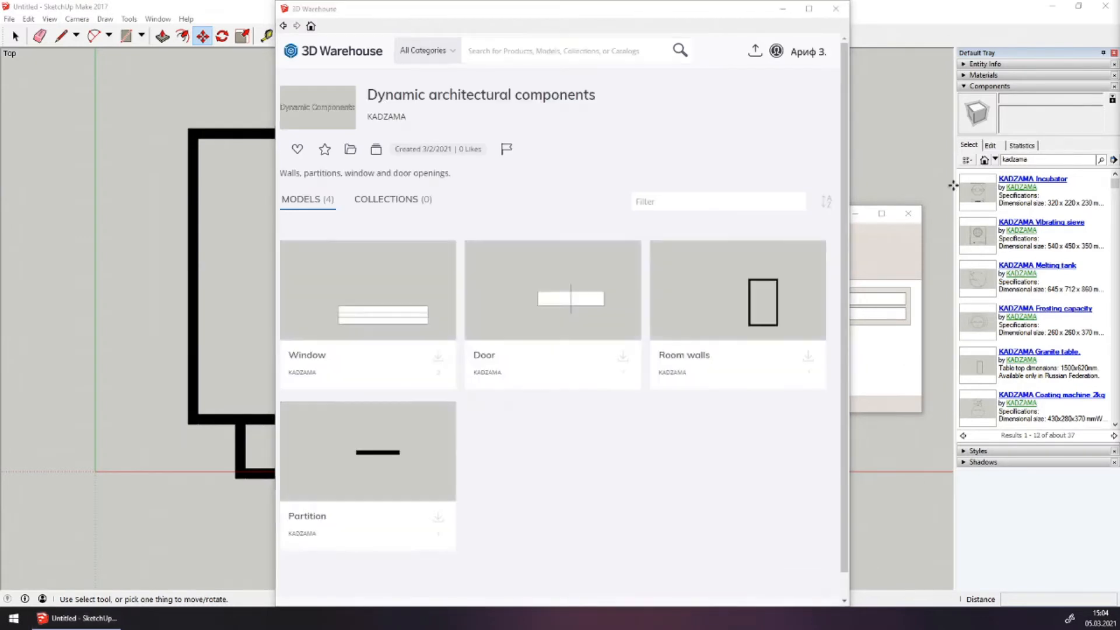
{"action": "left_click", "coordinate": [542, 320]}
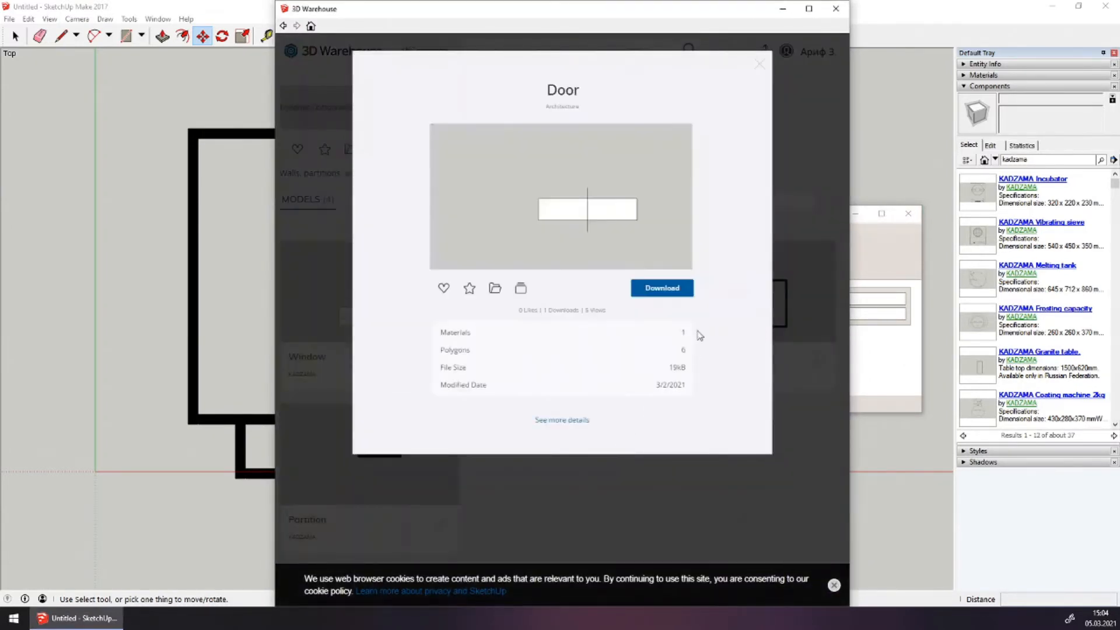
{"action": "left_click", "coordinate": [670, 296]}
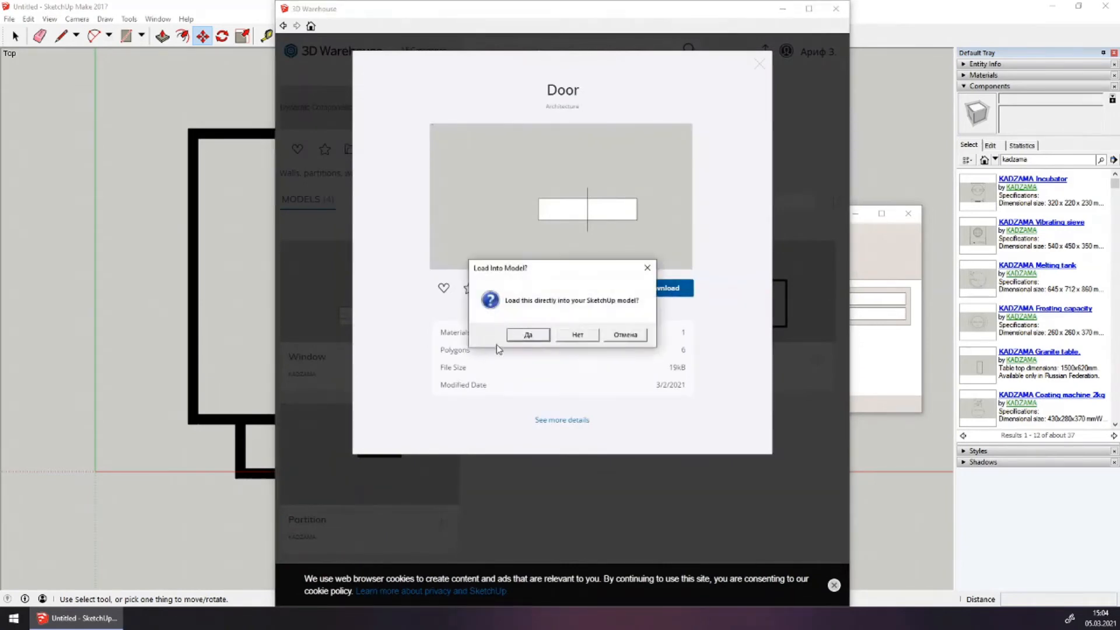
{"action": "left_click", "coordinate": [527, 335]}
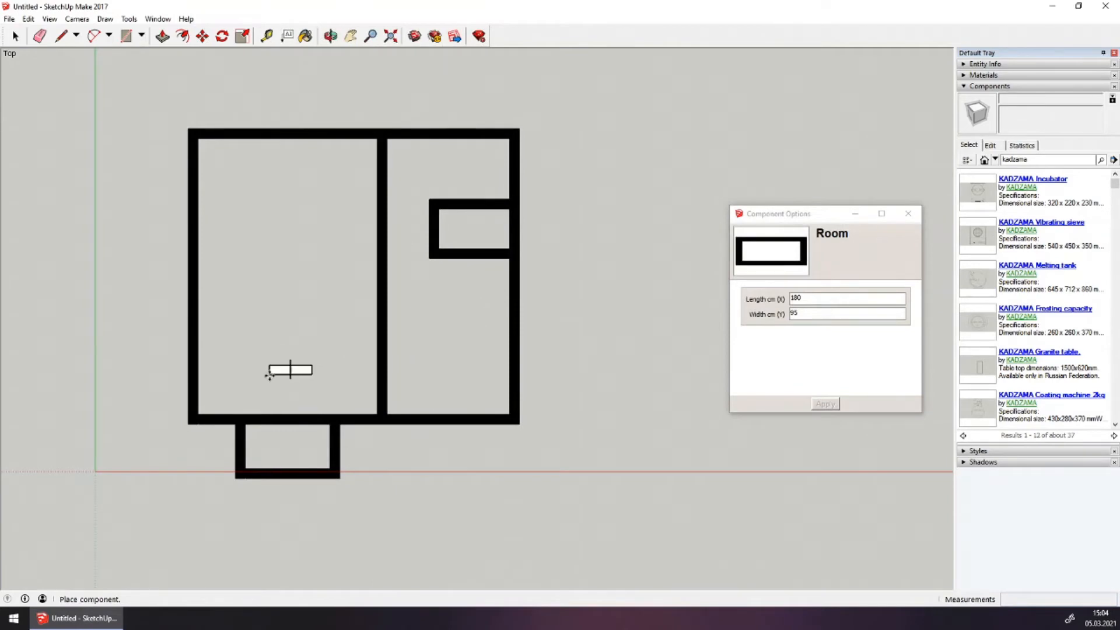
Place the Door in the left room and change its Length to 110 cm
{"action": "scroll", "coordinate": [270, 373], "scroll_direction": "up", "scroll_amount": 1}
{"action": "left_click", "coordinate": [274, 390]}
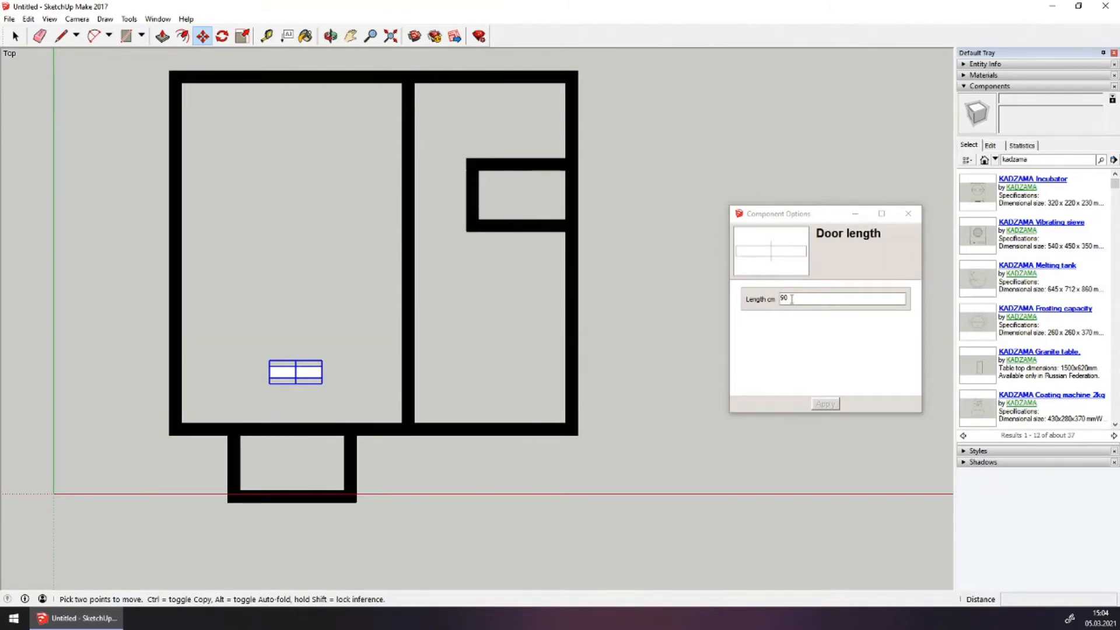
{"action": "double_click", "coordinate": [791, 299]}
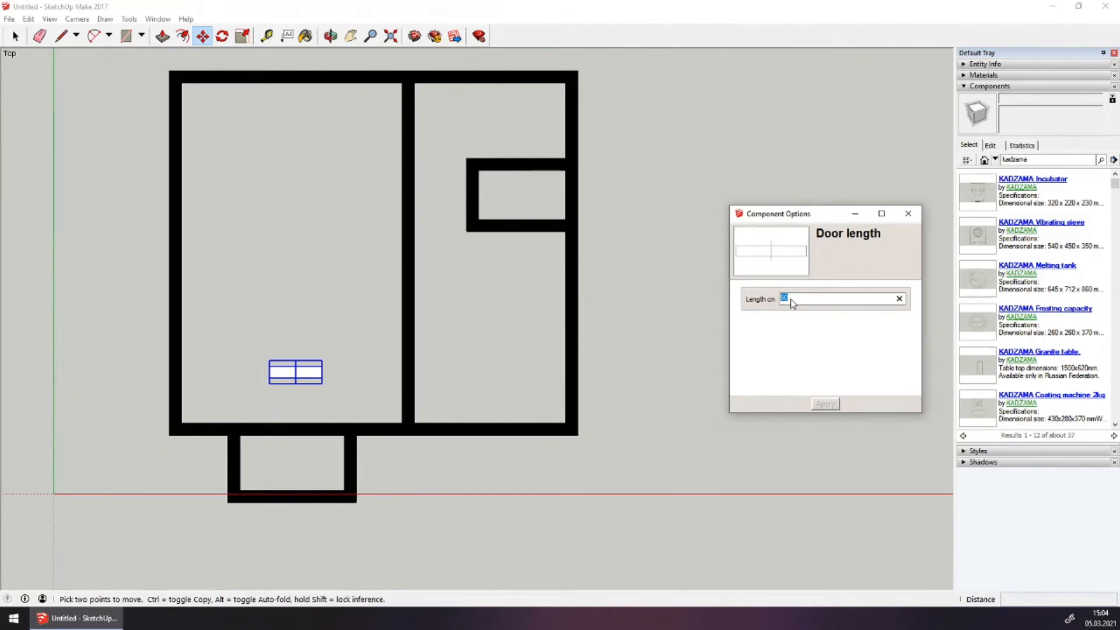
{"action": "type", "text": "110"}
{"action": "left_click", "coordinate": [831, 405]}
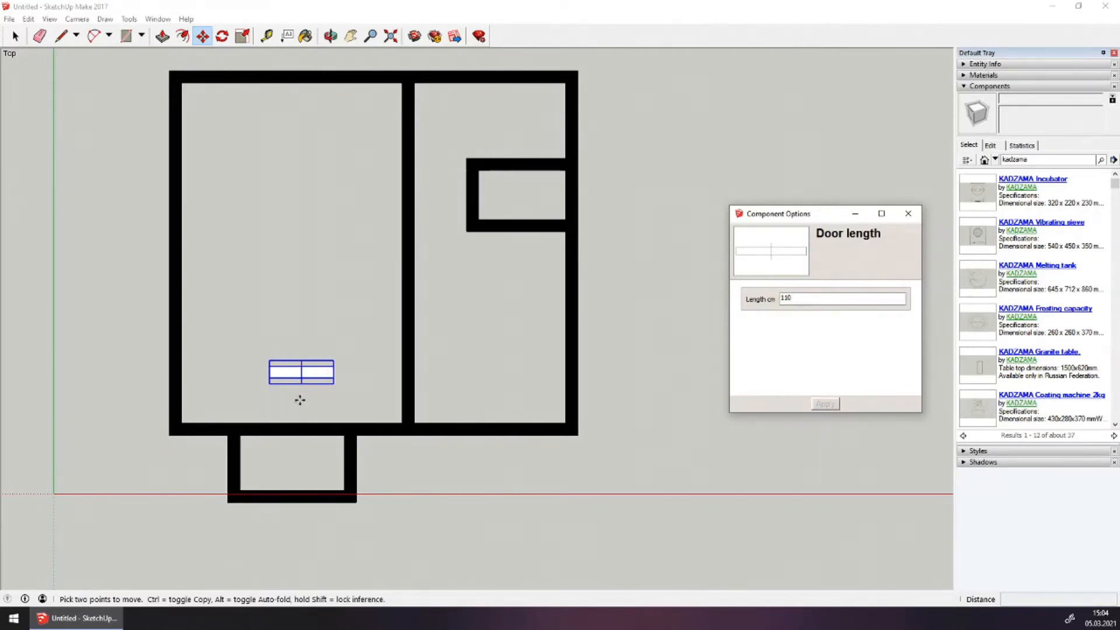
{"action": "scroll", "coordinate": [300, 396], "scroll_direction": "up", "scroll_amount": 5}
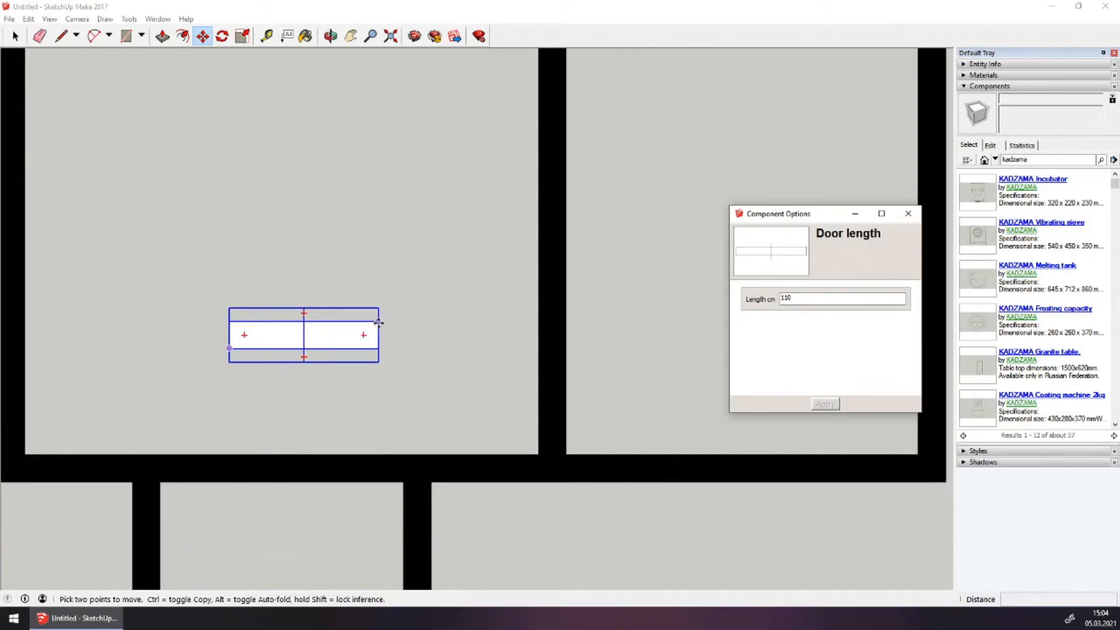
Snap the door to the bottom wall's lower-left corner
{"action": "left_click", "coordinate": [379, 322]}
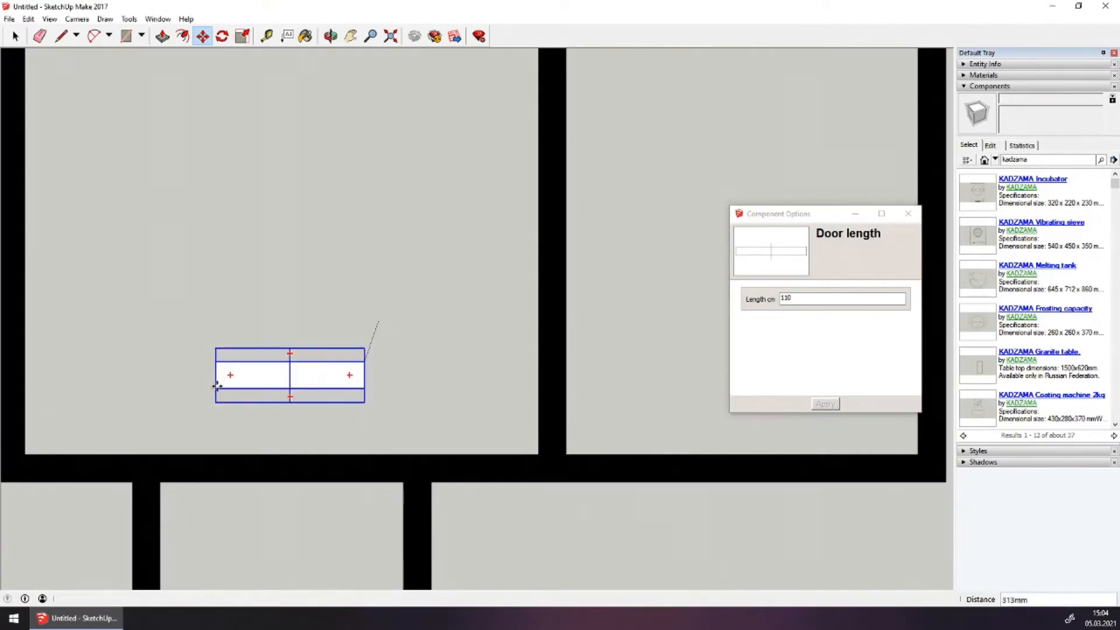
{"action": "left_click", "coordinate": [217, 386]}
{"action": "left_click", "coordinate": [216, 388]}
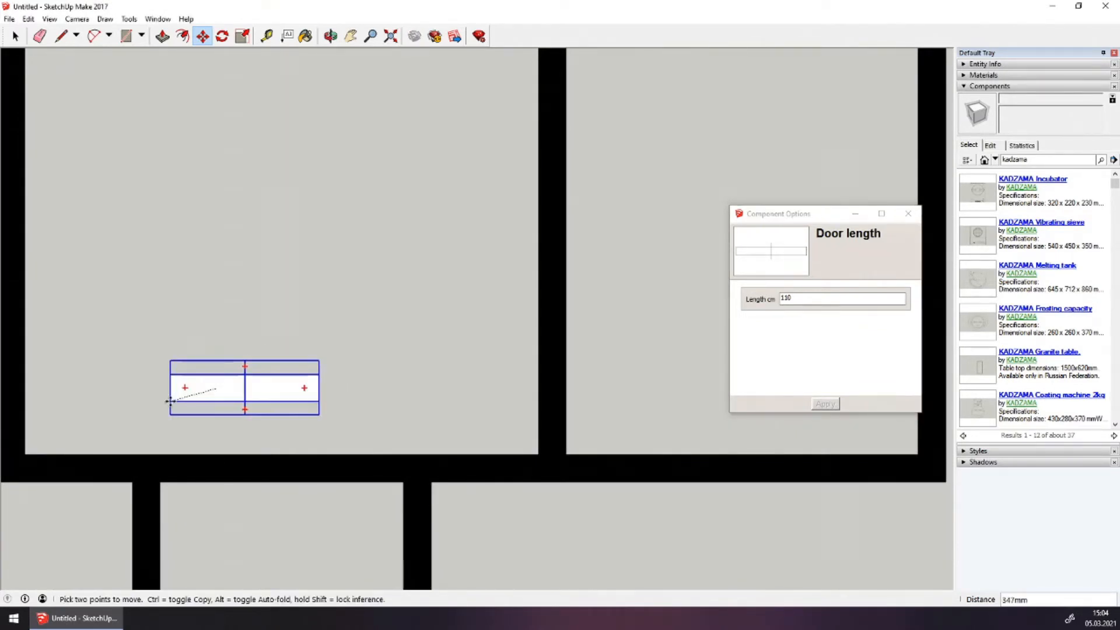
{"action": "middle_click_drag", "start_coordinate": [145, 407], "coordinate": [347, 325], "text": "shift"}
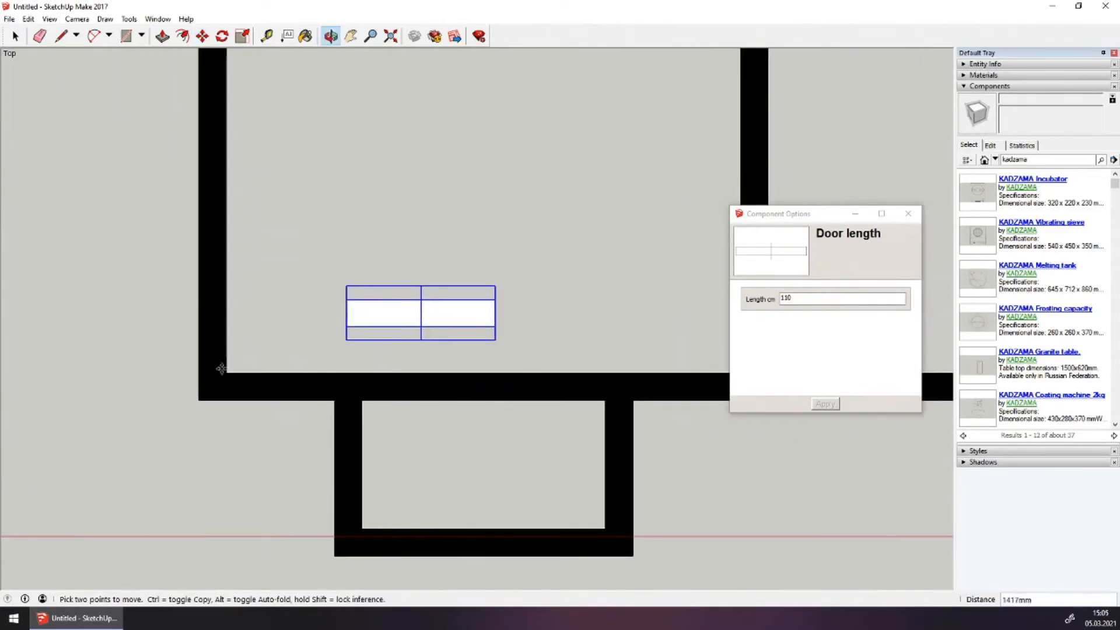
{"action": "left_click", "coordinate": [200, 399]}
{"action": "scroll", "coordinate": [324, 283], "scroll_direction": "down", "scroll_amount": 1}
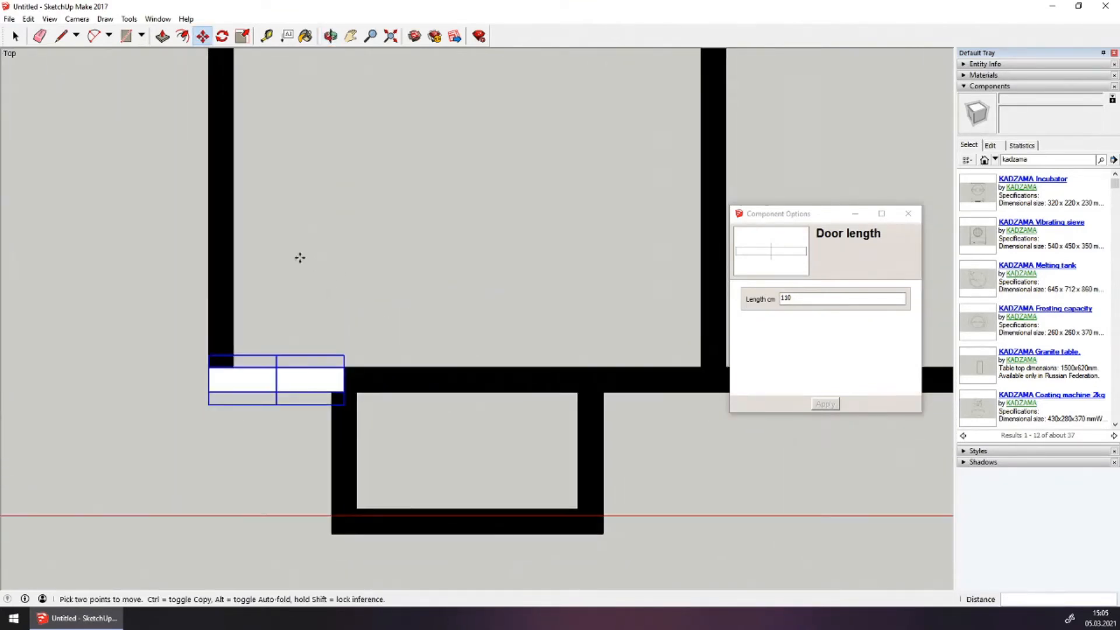
Slide the door along the bottom wall to sit above the small room
{"action": "left_click", "coordinate": [300, 257]}
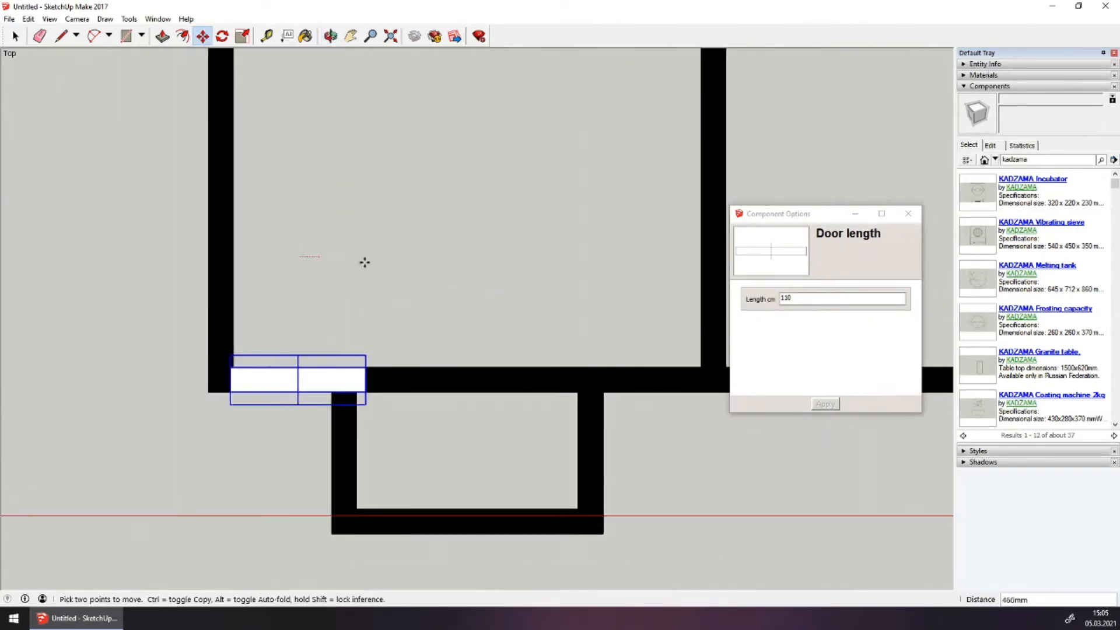
{"action": "left_click", "coordinate": [490, 259]}
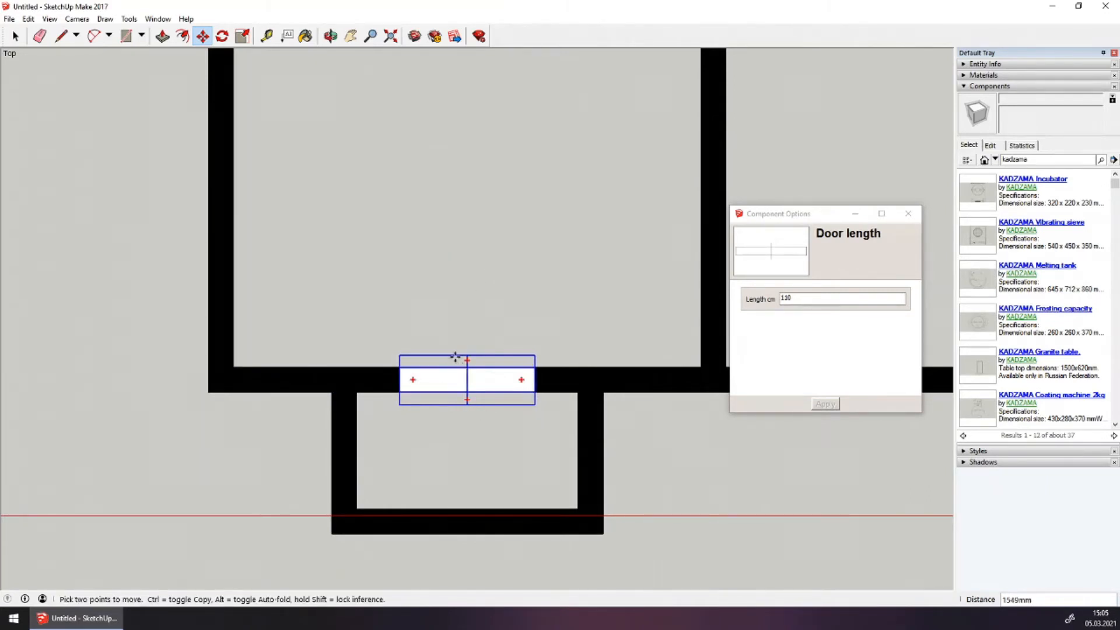
{"action": "left_click", "coordinate": [205, 38]}
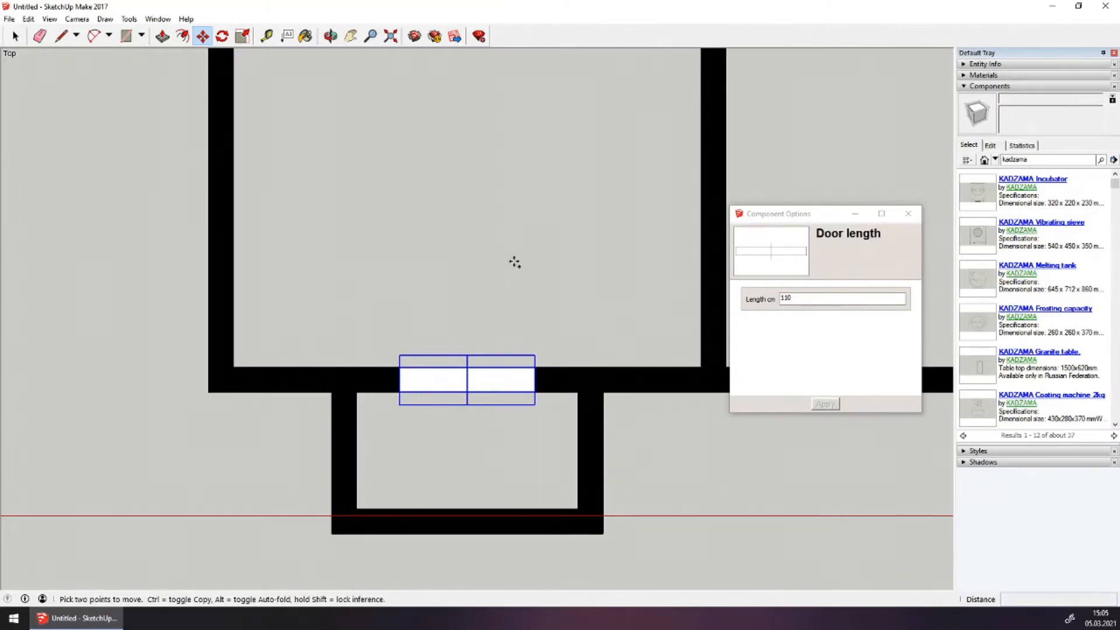
{"action": "left_click", "coordinate": [534, 391], "text": "ctrl"}
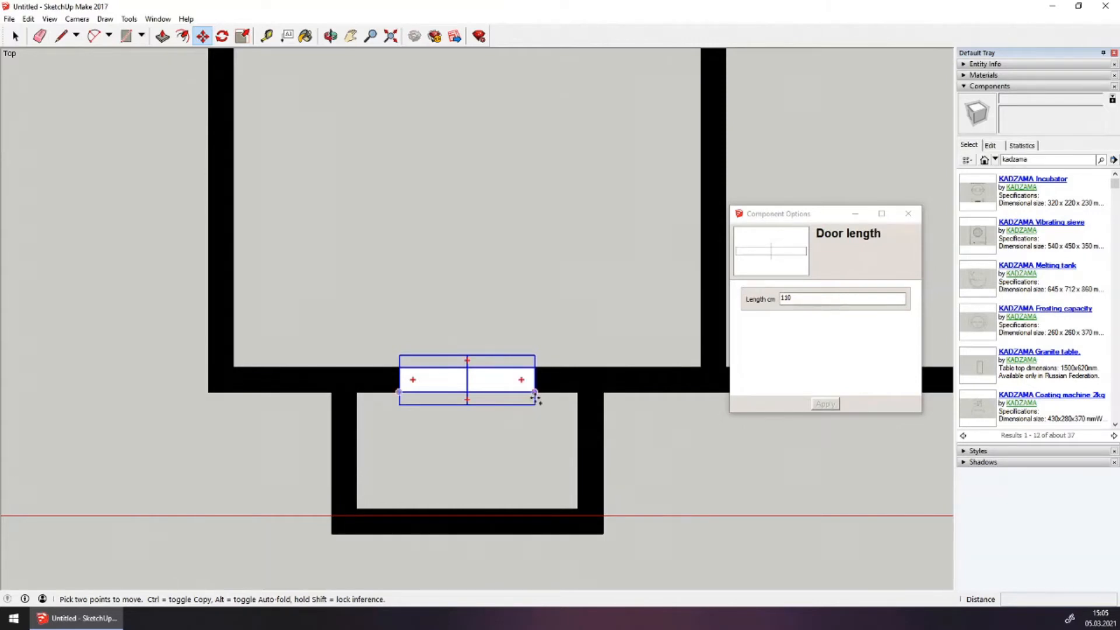
Fit the door copy into the small room's bottom wall, lined up under the first door
{"action": "left_click", "coordinate": [603, 533]}
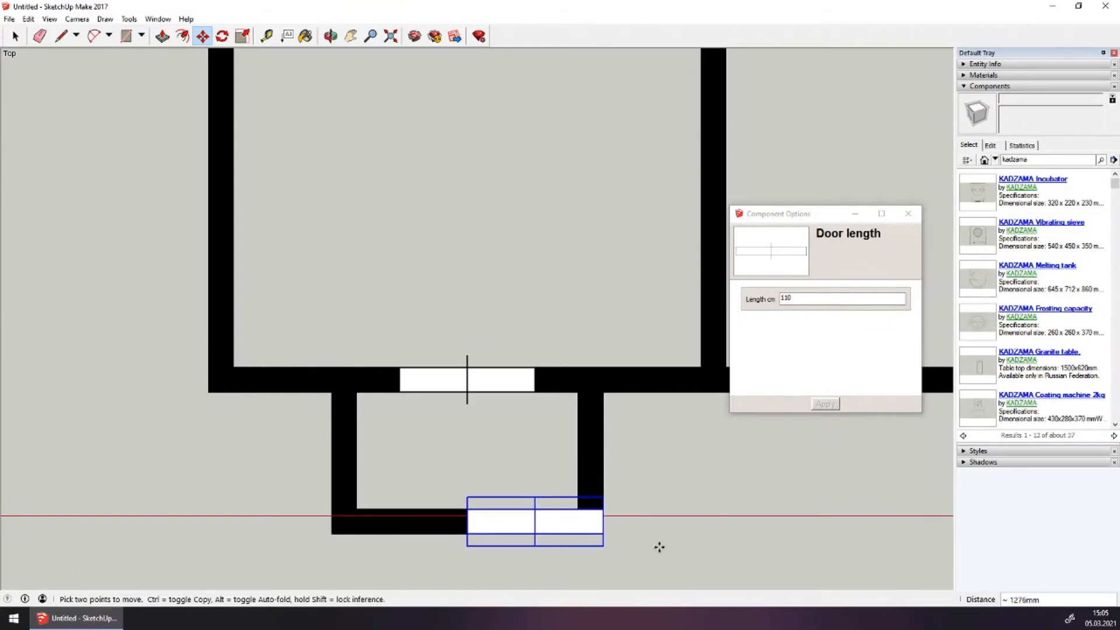
{"action": "middle_click_drag", "start_coordinate": [658, 545], "coordinate": [601, 392], "text": "shift"}
{"action": "left_click", "coordinate": [641, 417]}
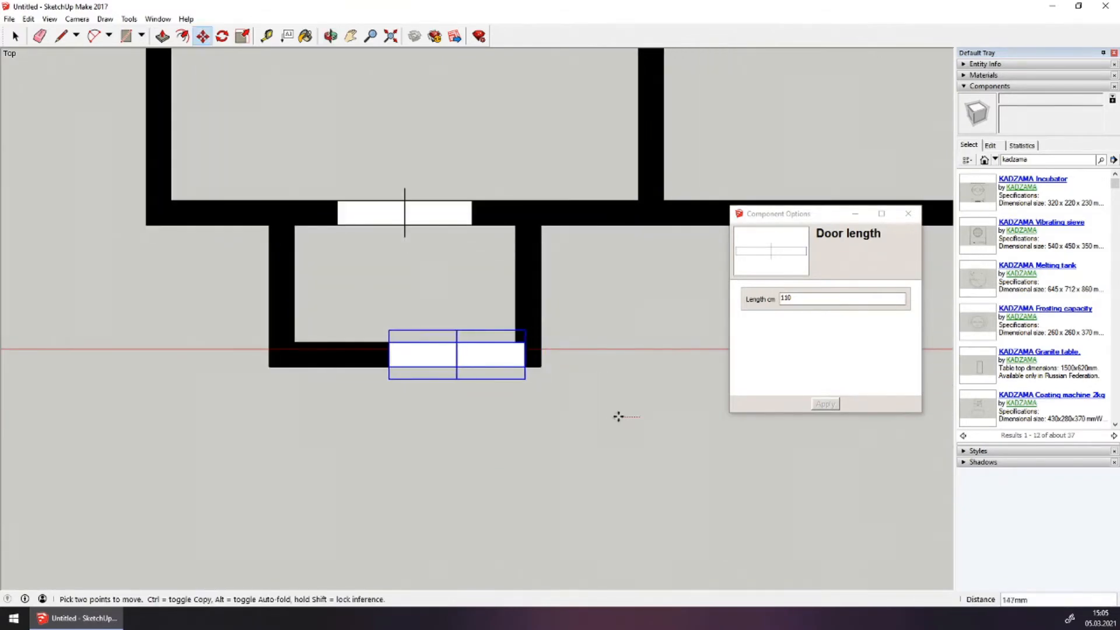
{"action": "left_click", "coordinate": [573, 413]}
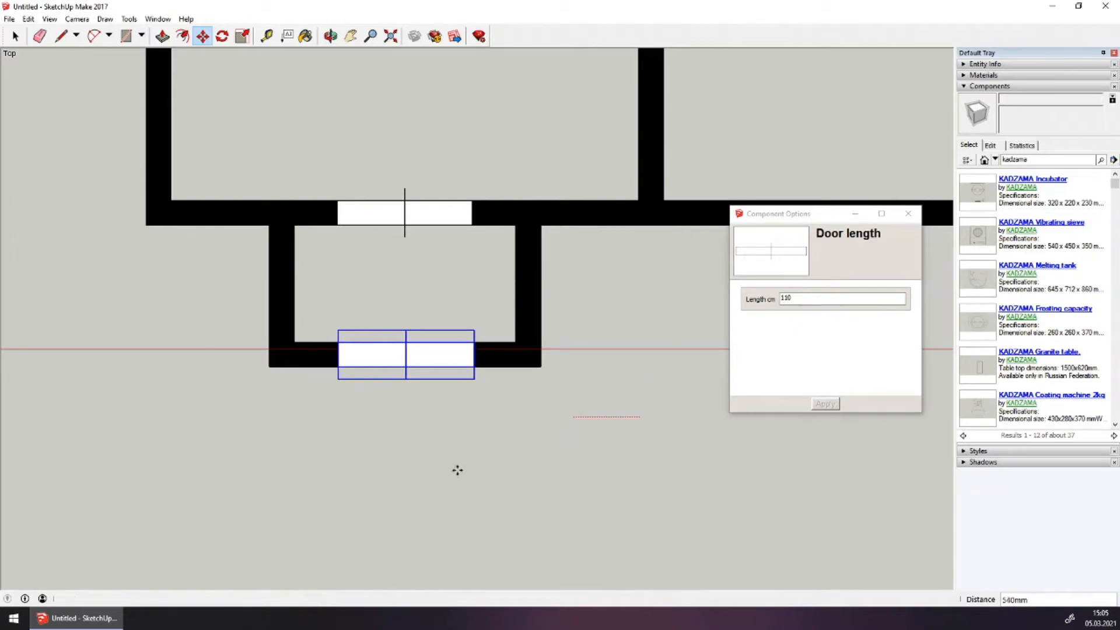
{"action": "scroll", "coordinate": [456, 474], "scroll_direction": "down", "scroll_amount": 4}
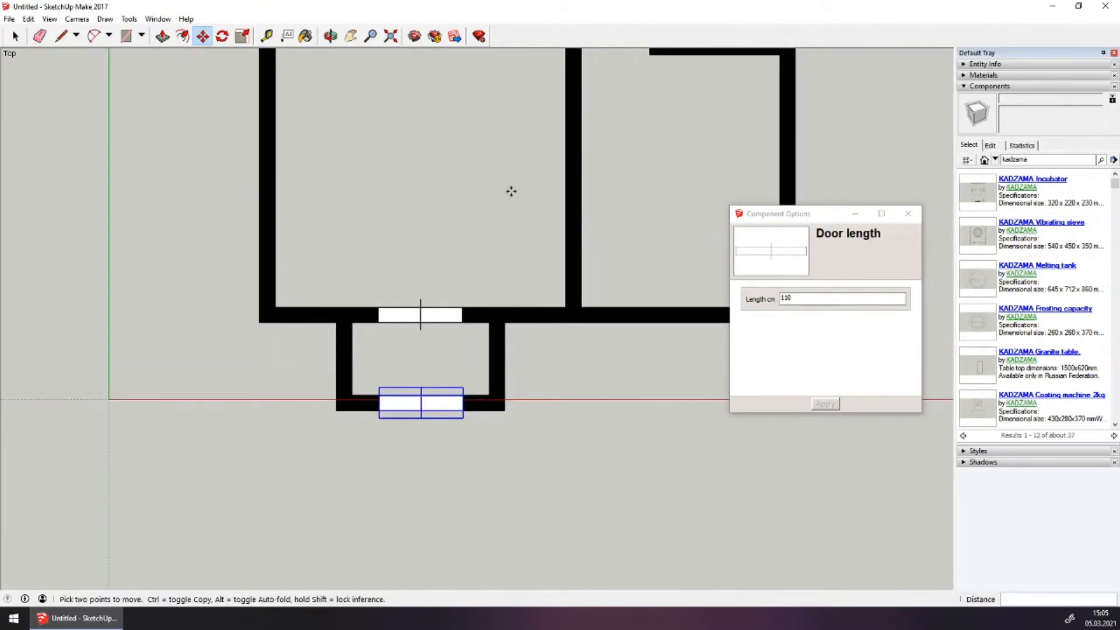
{"action": "middle_click_drag", "start_coordinate": [510, 190], "coordinate": [430, 335], "text": "shift"}
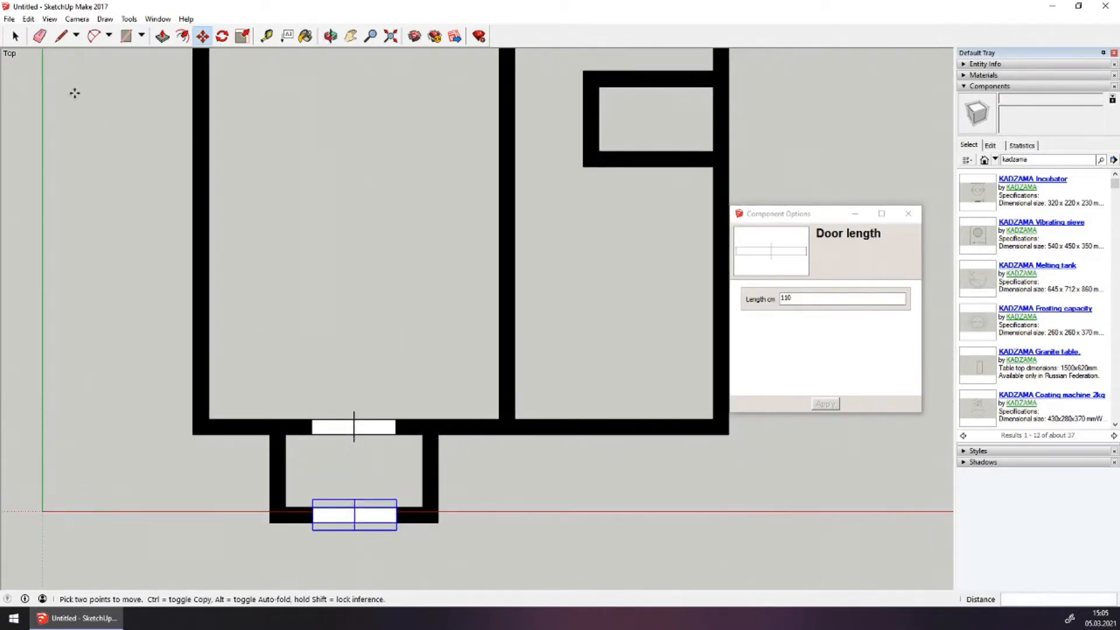
{"action": "left_click", "coordinate": [14, 36]}
{"action": "left_click", "coordinate": [225, 186]}
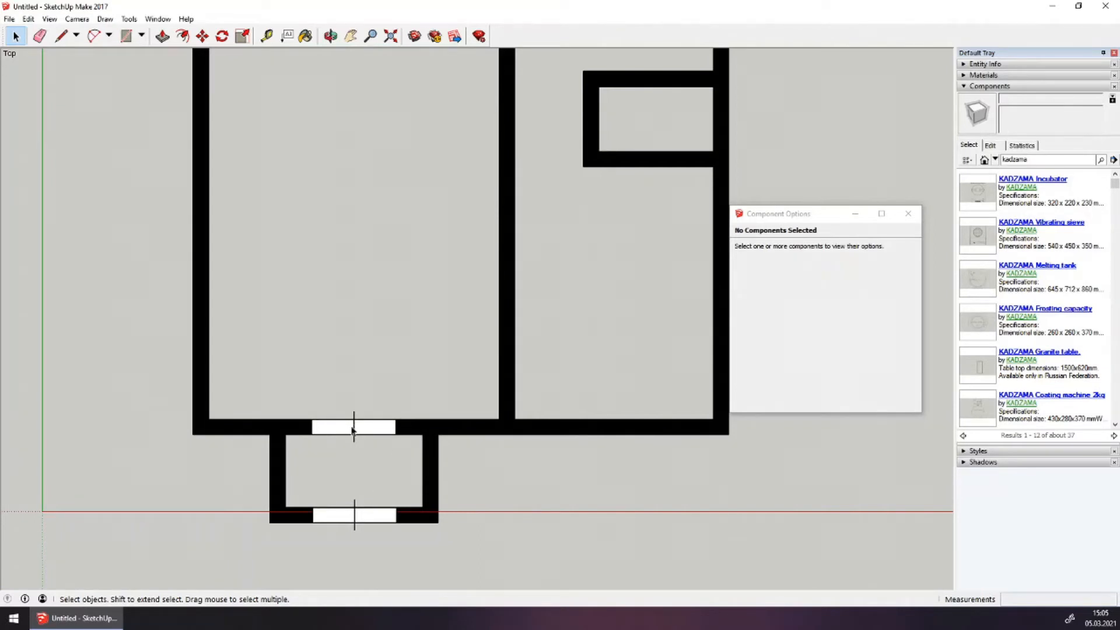
{"action": "scroll", "coordinate": [352, 431], "scroll_direction": "down", "scroll_amount": 3}
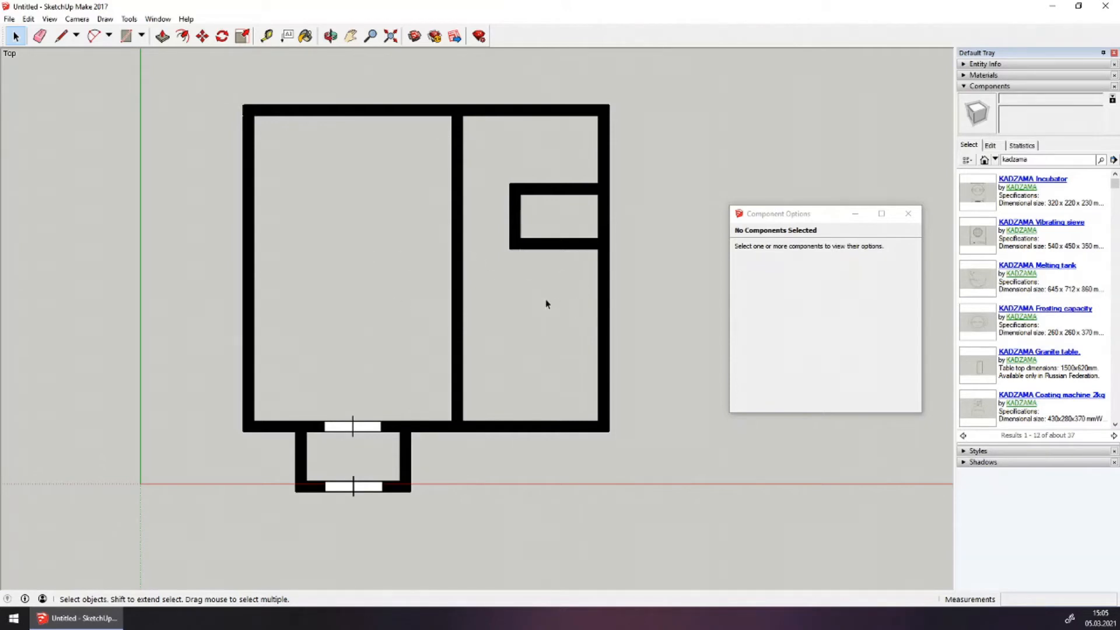
Move the door from the entrance wall into the large left room and rotate it to vertical
{"action": "scroll", "coordinate": [545, 303], "scroll_direction": "up", "scroll_amount": 1}
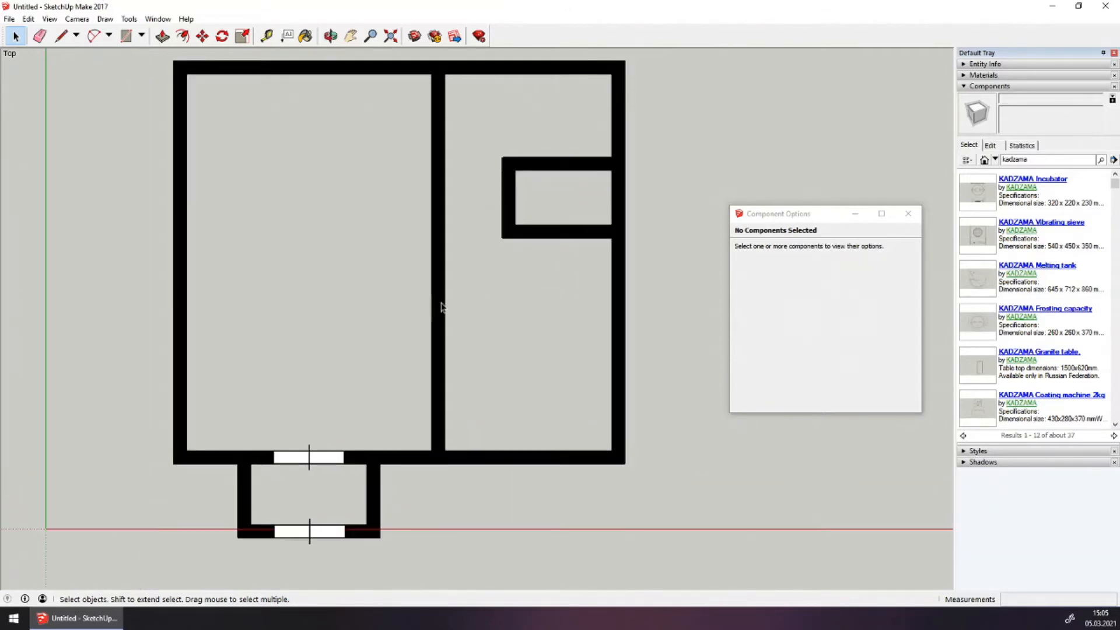
{"action": "left_click", "coordinate": [315, 458]}
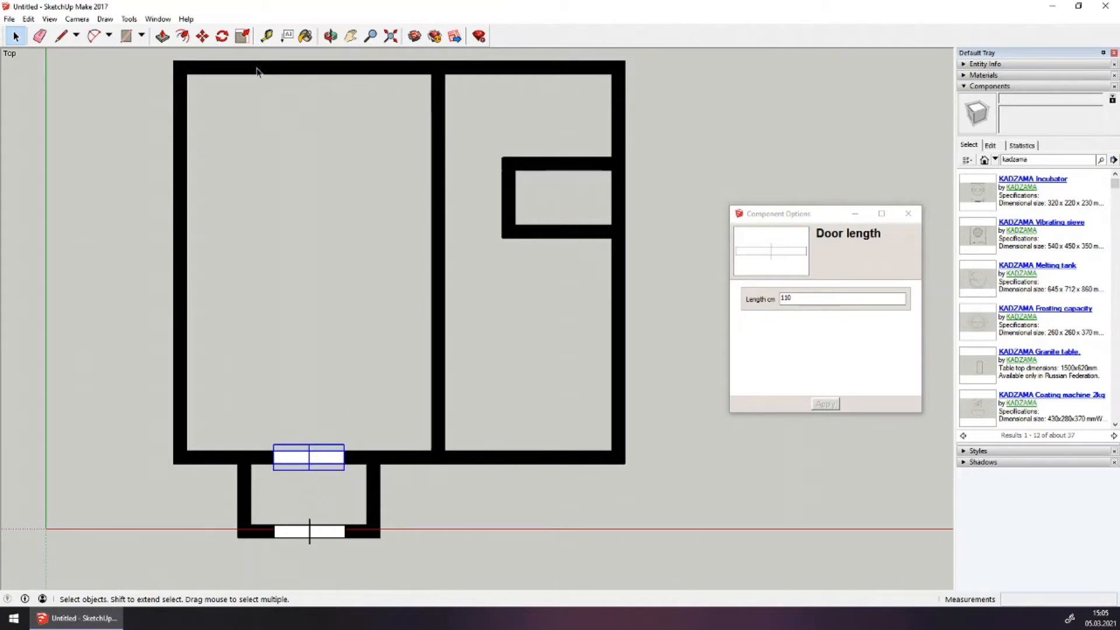
{"action": "left_click", "coordinate": [203, 37]}
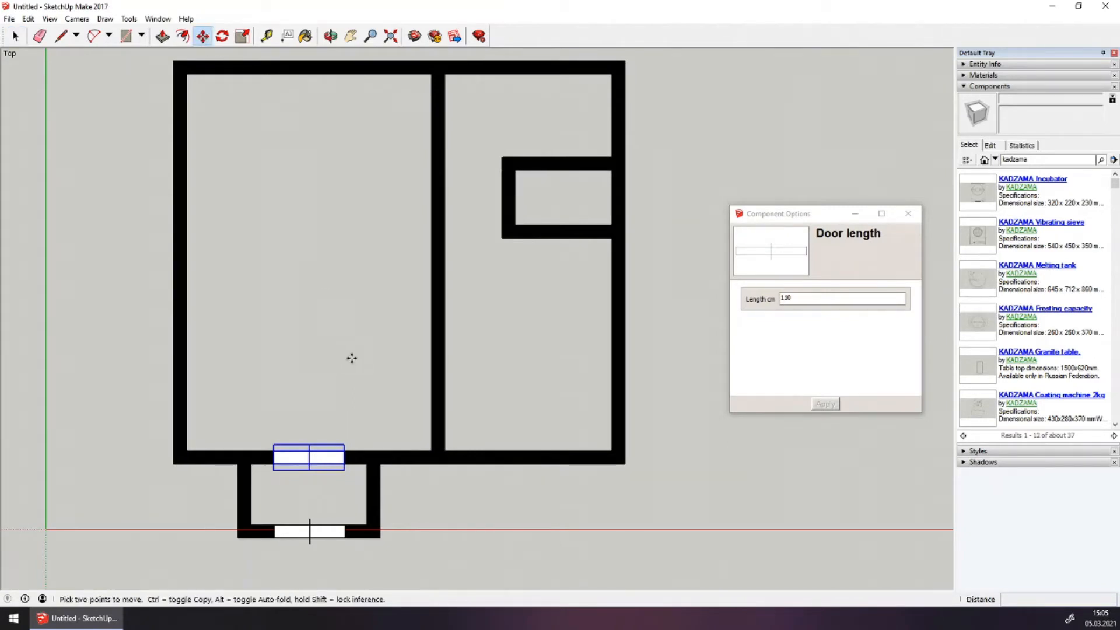
{"action": "left_click", "coordinate": [335, 390]}
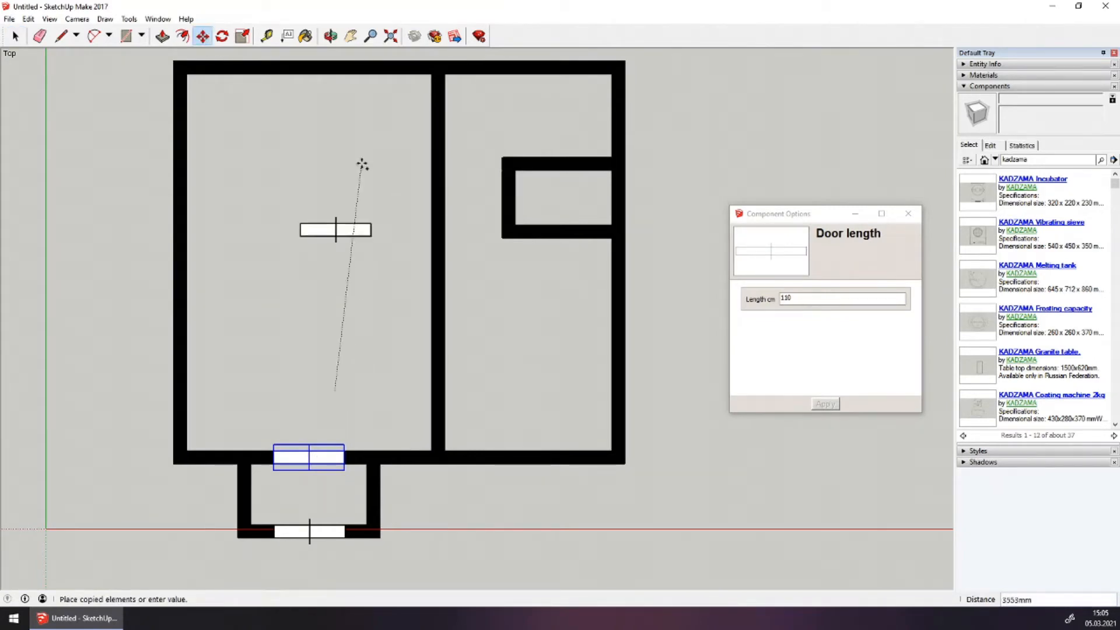
{"action": "left_click", "coordinate": [390, 244]}
{"action": "key", "text": "q"}
{"action": "scroll", "coordinate": [344, 245], "scroll_direction": "up", "scroll_amount": 3}
{"action": "scroll", "coordinate": [345, 245], "scroll_direction": "up", "scroll_amount": 2}
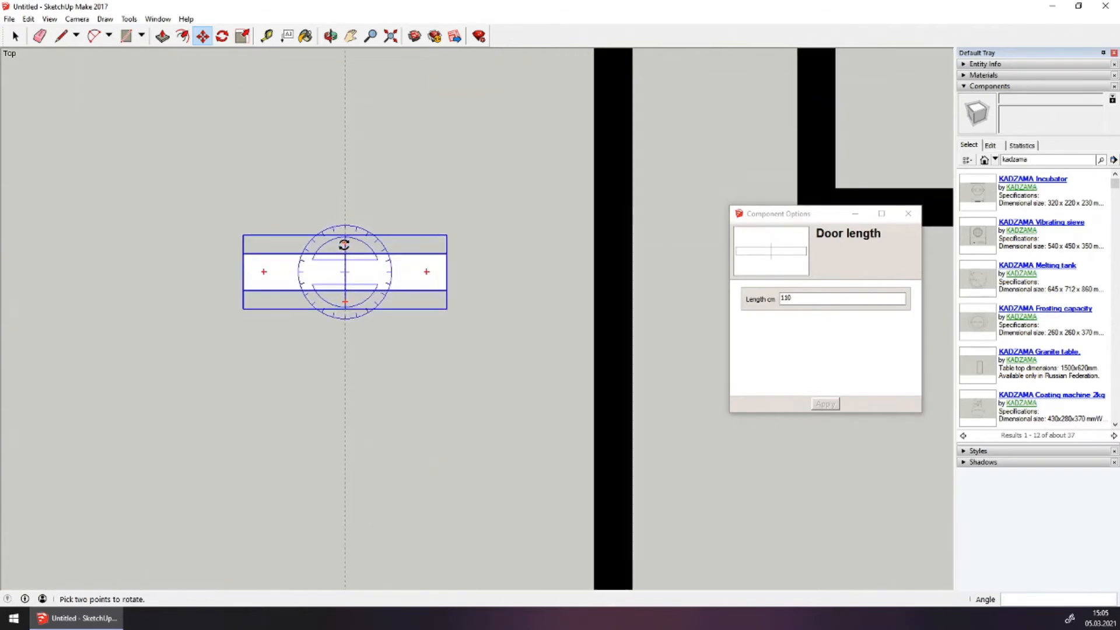
{"action": "key", "text": "m"}
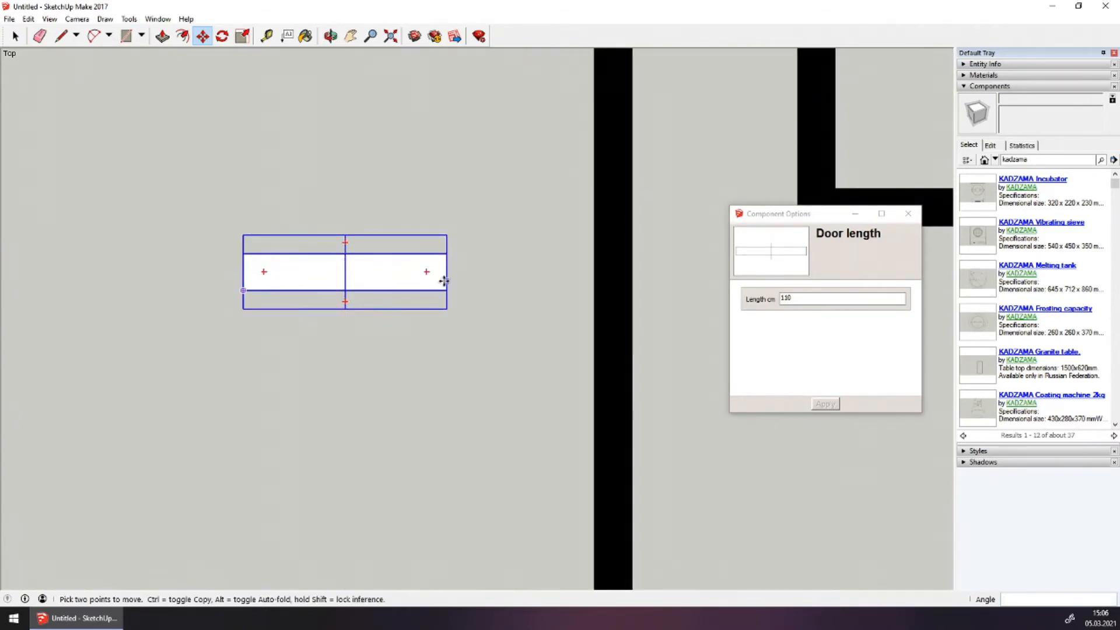
{"action": "left_click", "coordinate": [345, 243]}
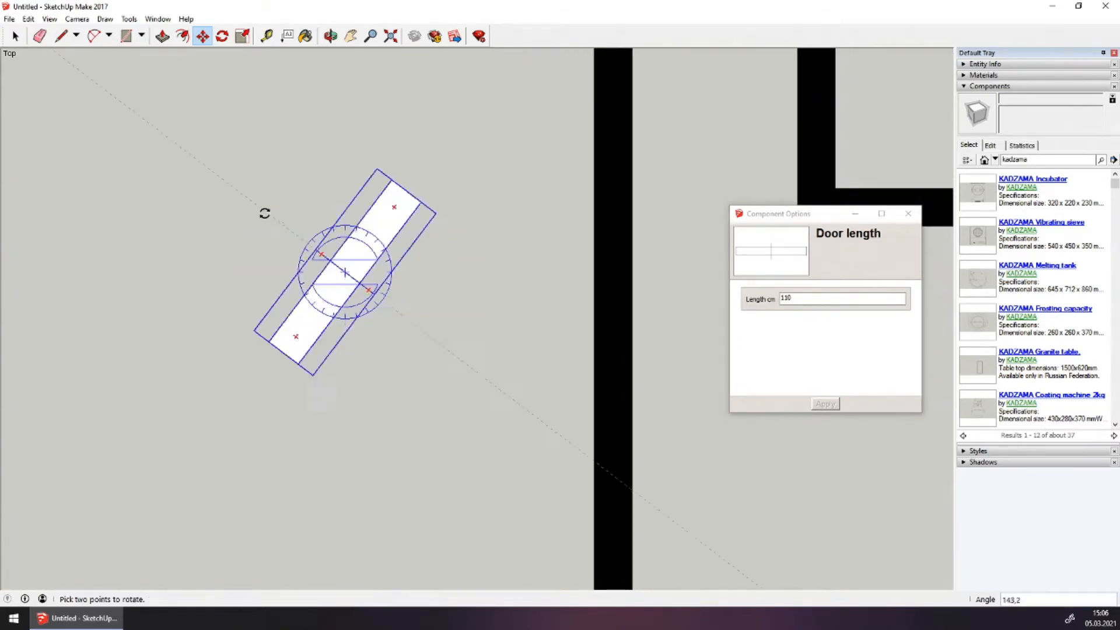
{"action": "left_click", "coordinate": [203, 273]}
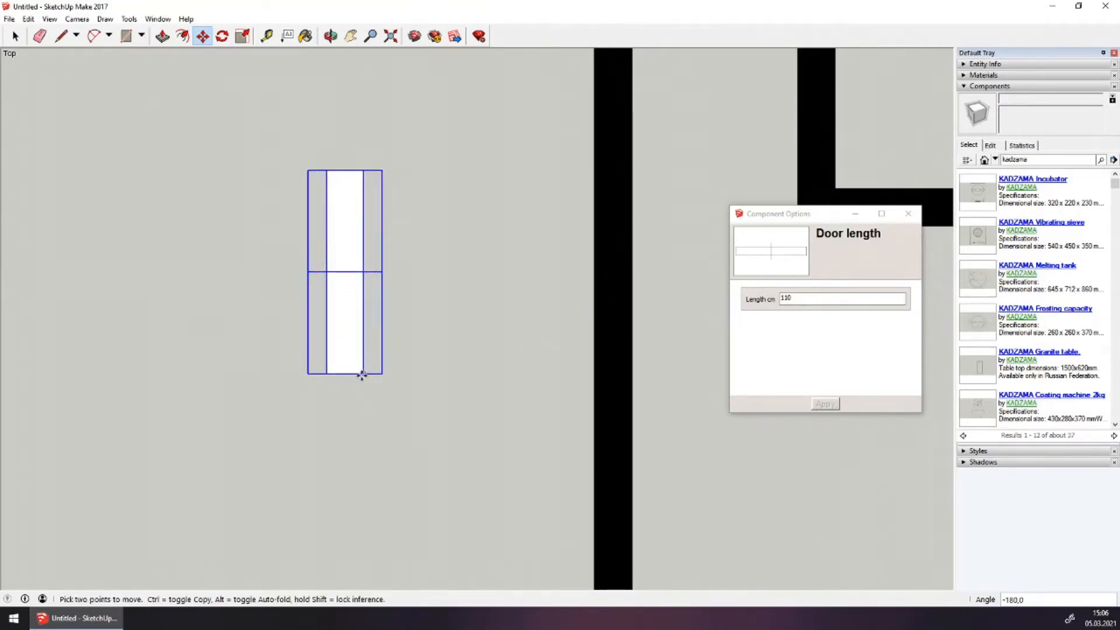
Carry the rotated door by its corner onto the dividing wall and fix it partway up
{"action": "left_click", "coordinate": [362, 372]}
{"action": "scroll", "coordinate": [437, 335], "scroll_direction": "down", "scroll_amount": 4}
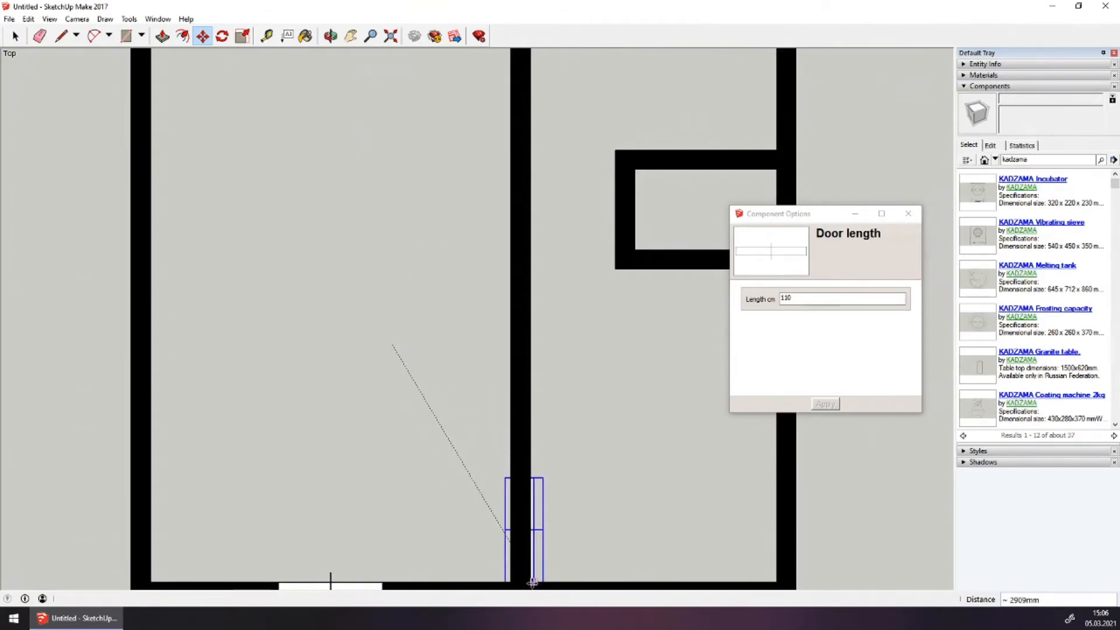
{"action": "left_click", "coordinate": [533, 581]}
{"action": "left_click", "coordinate": [533, 582]}
{"action": "left_click", "coordinate": [531, 581]}
{"action": "left_click", "coordinate": [531, 582]}
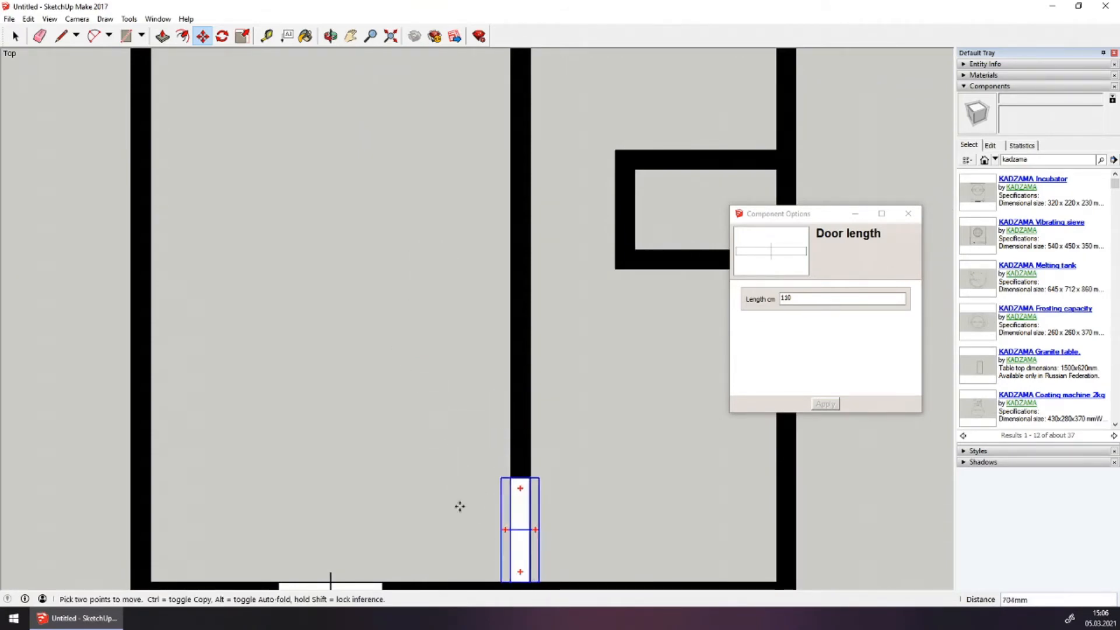
{"action": "left_click", "coordinate": [408, 484]}
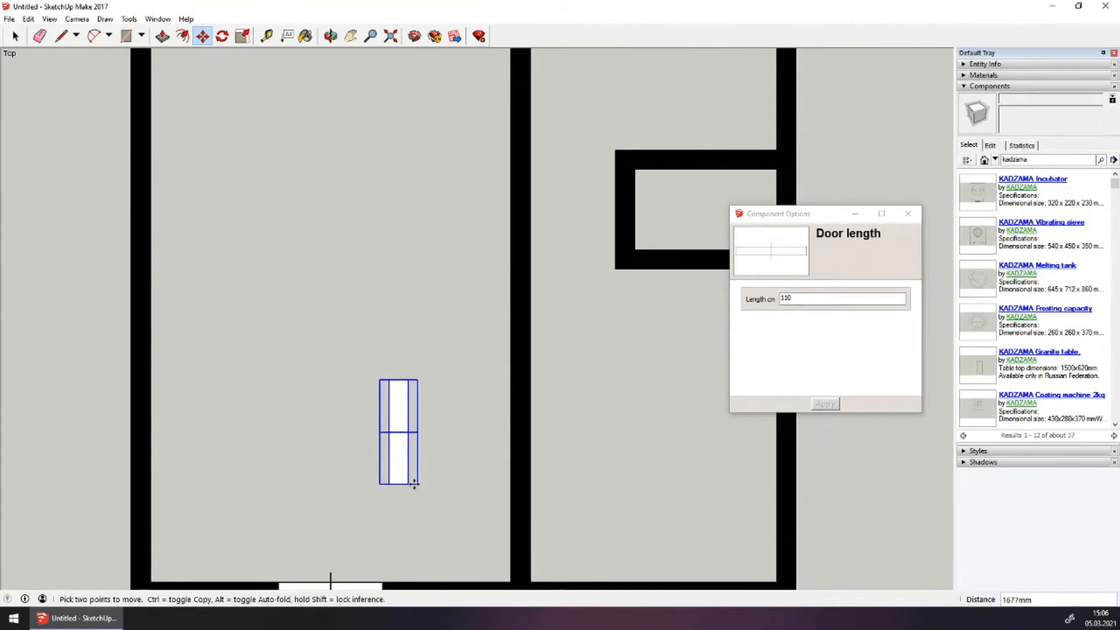
{"action": "left_click", "coordinate": [408, 485]}
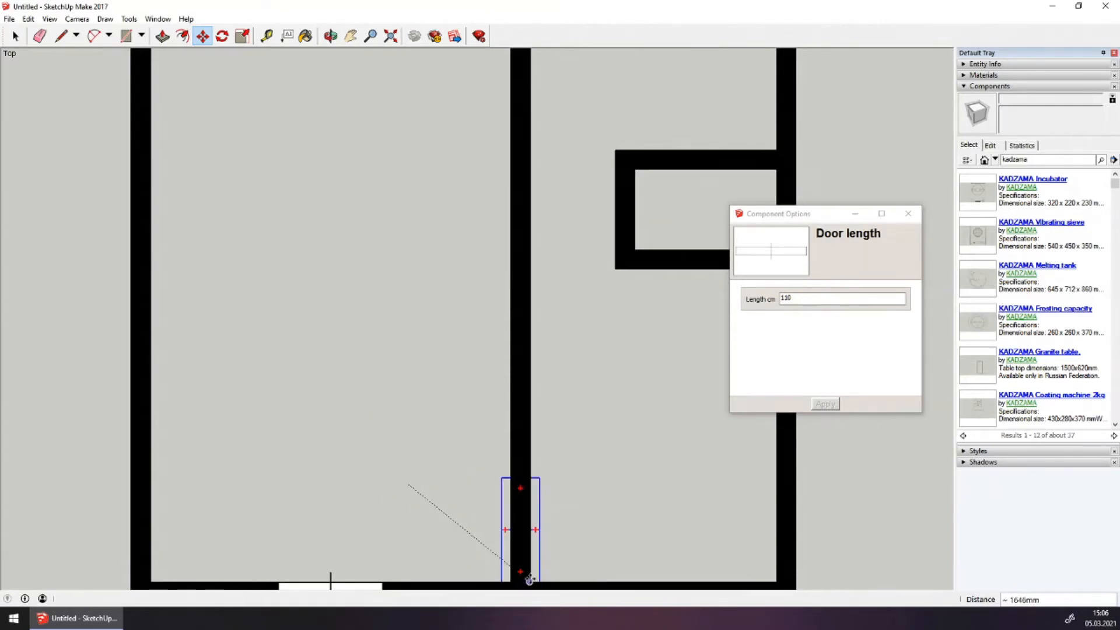
{"action": "left_click", "coordinate": [590, 533]}
{"action": "left_click", "coordinate": [420, 514]}
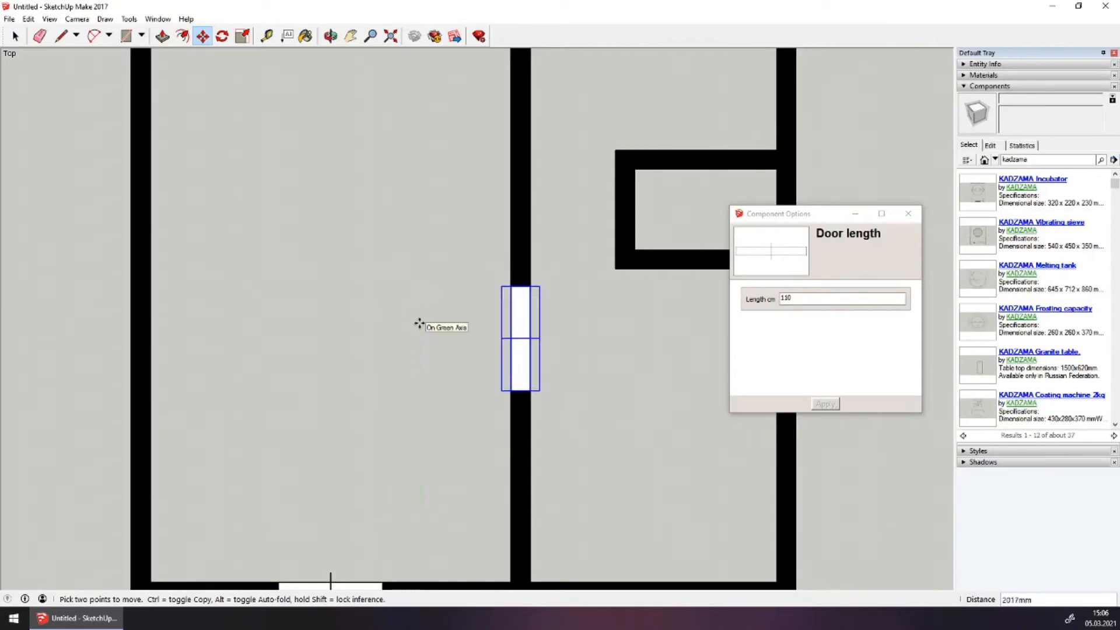
{"action": "left_click", "coordinate": [420, 327]}
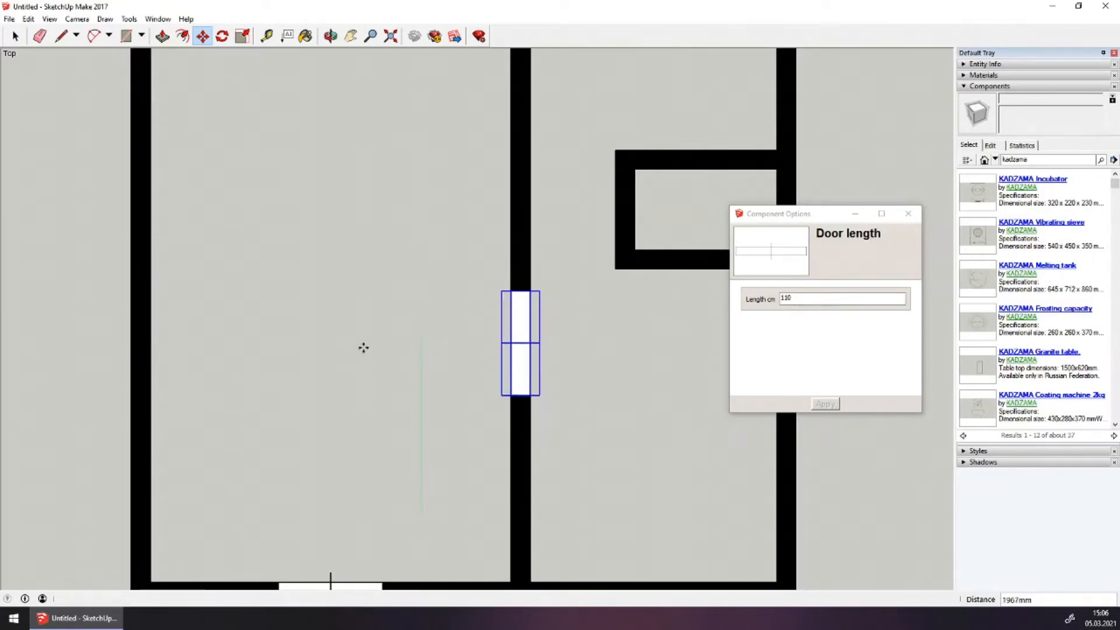
{"action": "scroll", "coordinate": [379, 344], "scroll_direction": "down", "scroll_amount": 1}
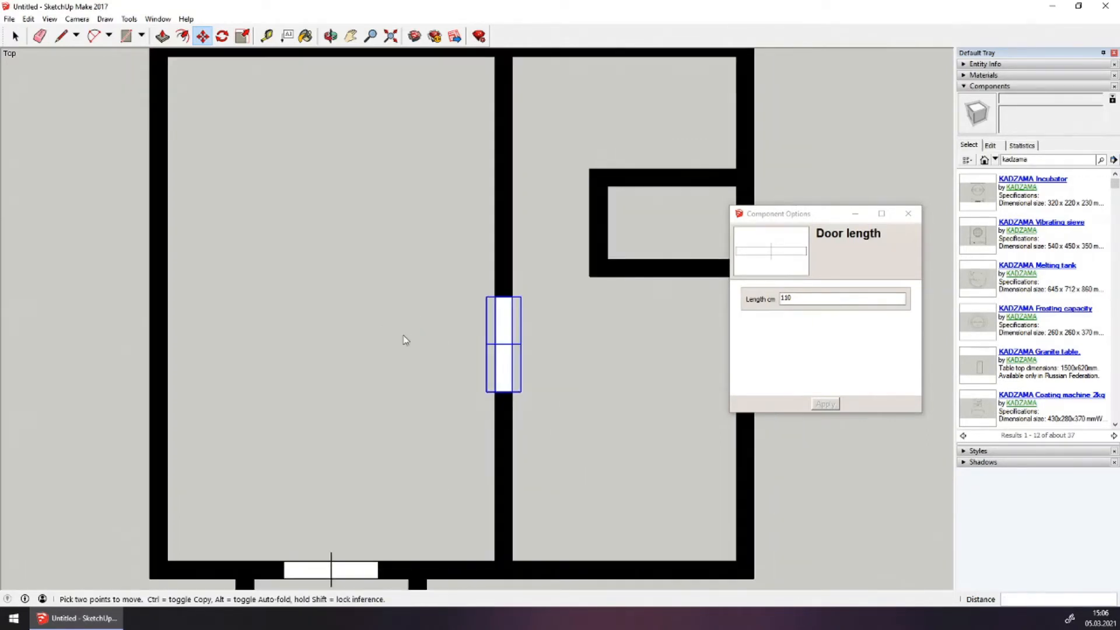
Change the door's Length to 80 cm and shift it to a new spot along the dividing wall
{"action": "double_click", "coordinate": [803, 299]}
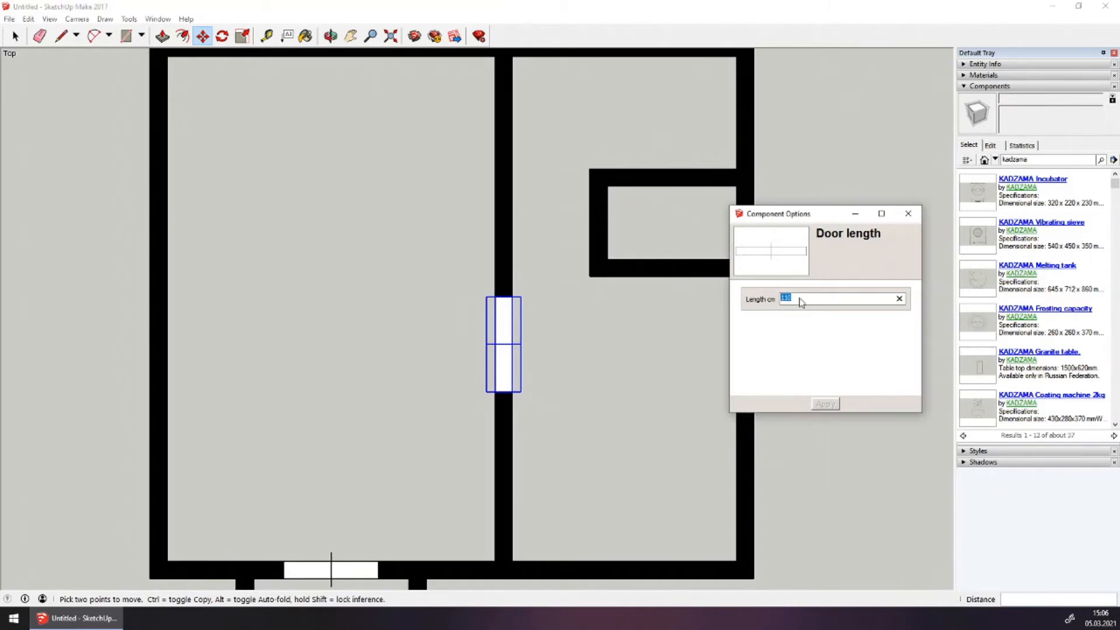
{"action": "type", "text": "80"}
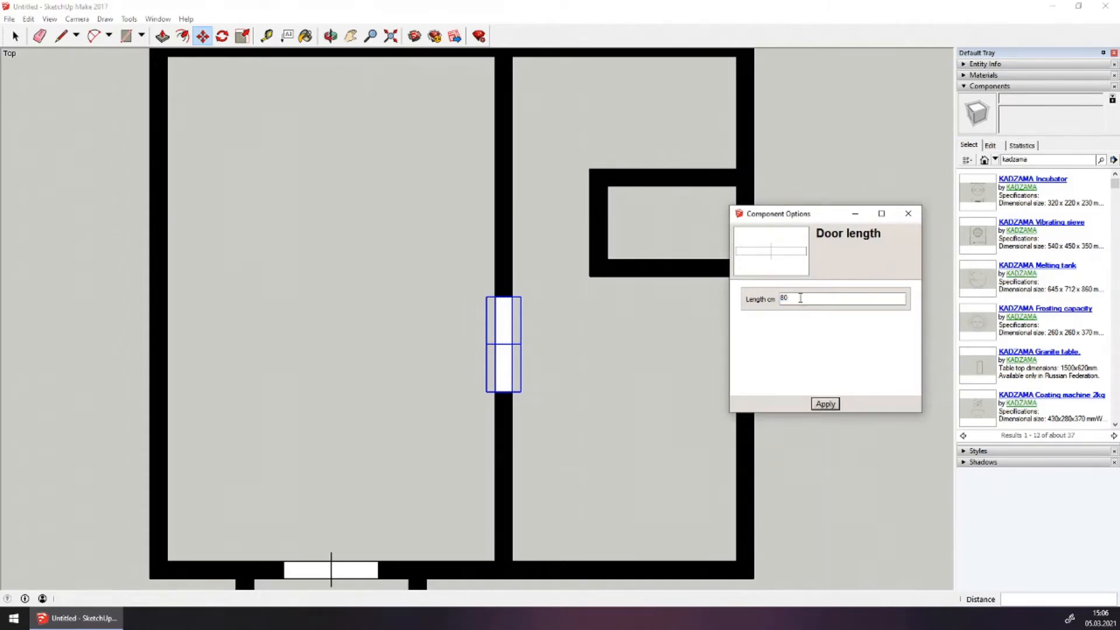
{"action": "key", "text": "Return"}
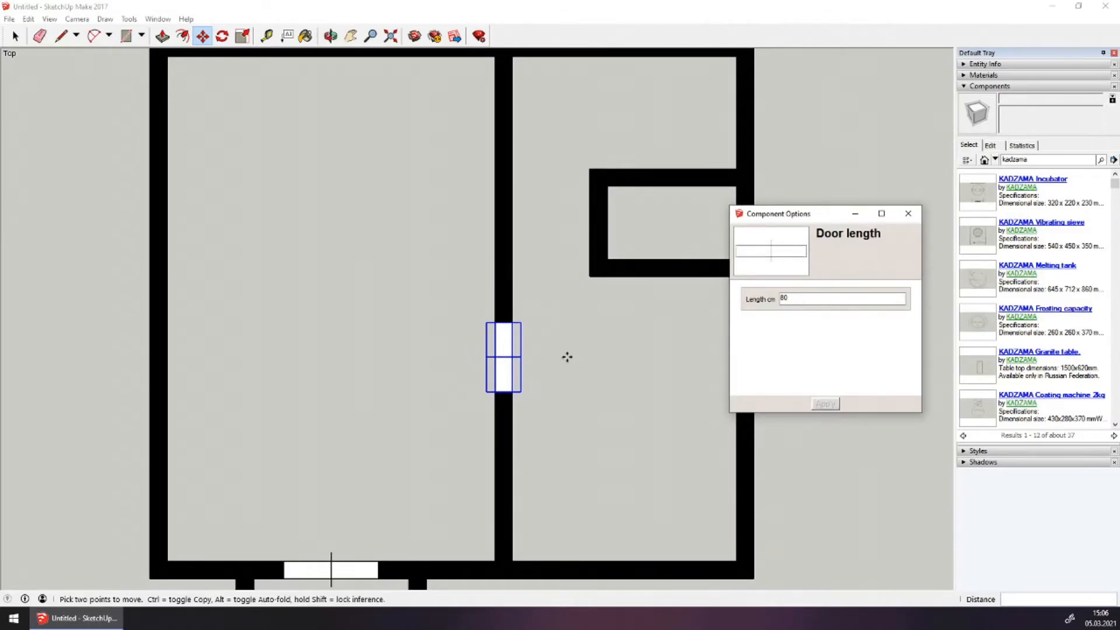
{"action": "scroll", "coordinate": [564, 353], "scroll_direction": "up", "scroll_amount": 2}
{"action": "left_click", "coordinate": [578, 413]}
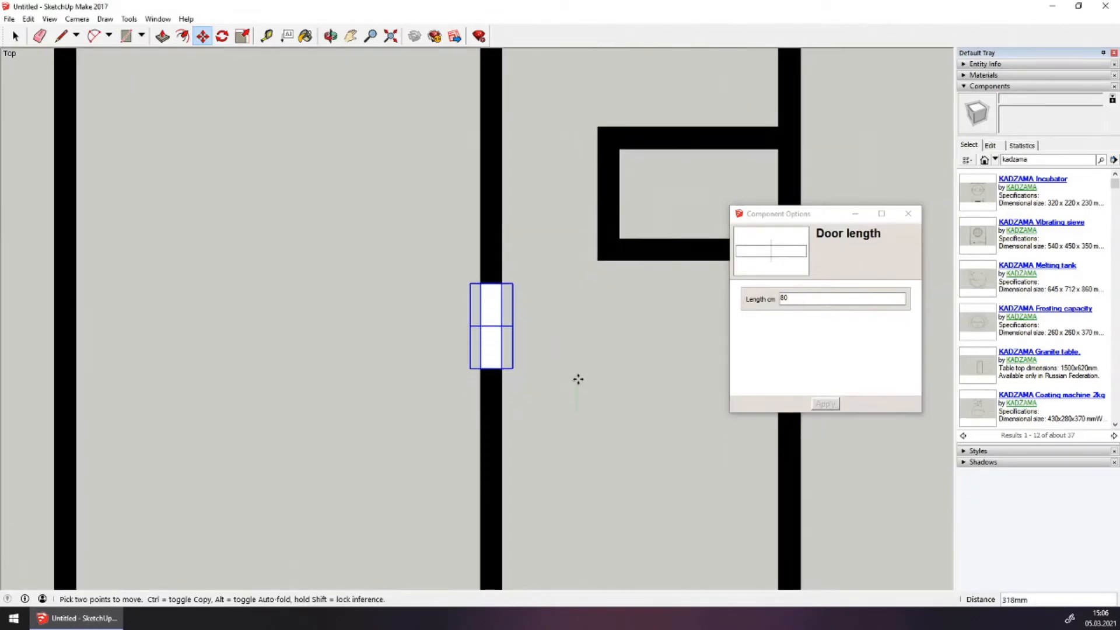
{"action": "left_click", "coordinate": [578, 380]}
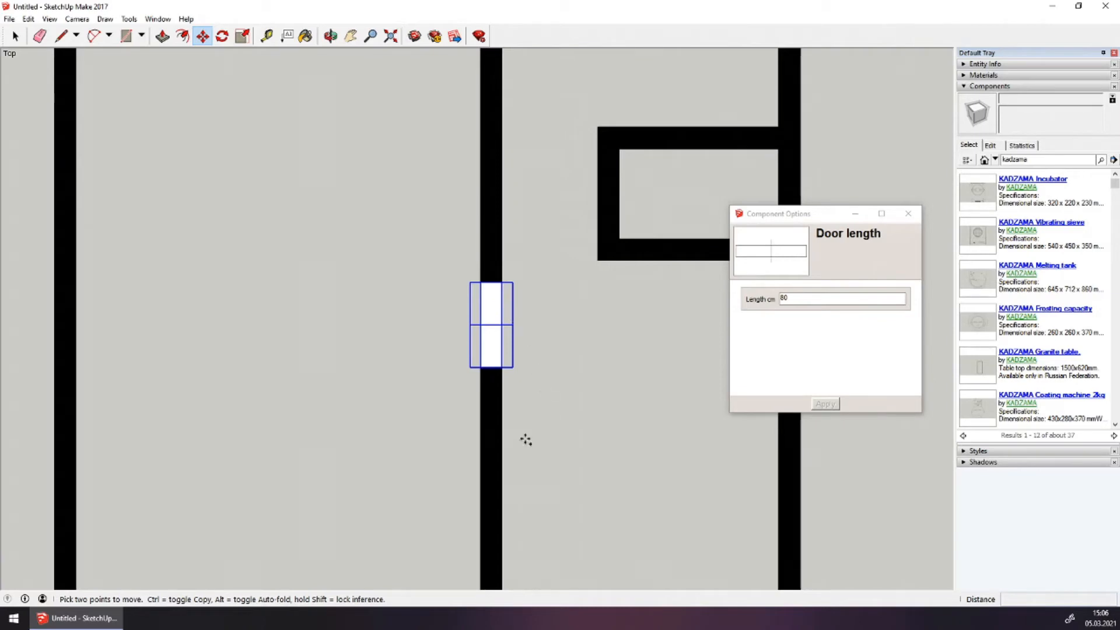
Copy the door into the upper wall opening and set the copy's length to 70 cm
{"action": "key", "text": "ctrl"}
{"action": "left_click", "coordinate": [501, 367]}
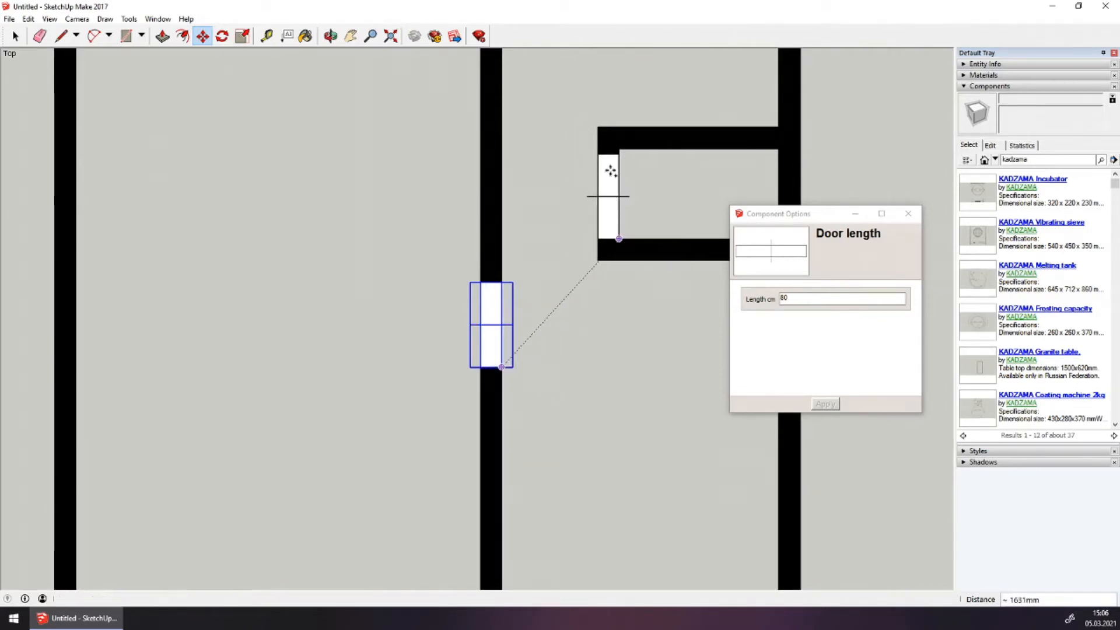
{"action": "left_click", "coordinate": [610, 196]}
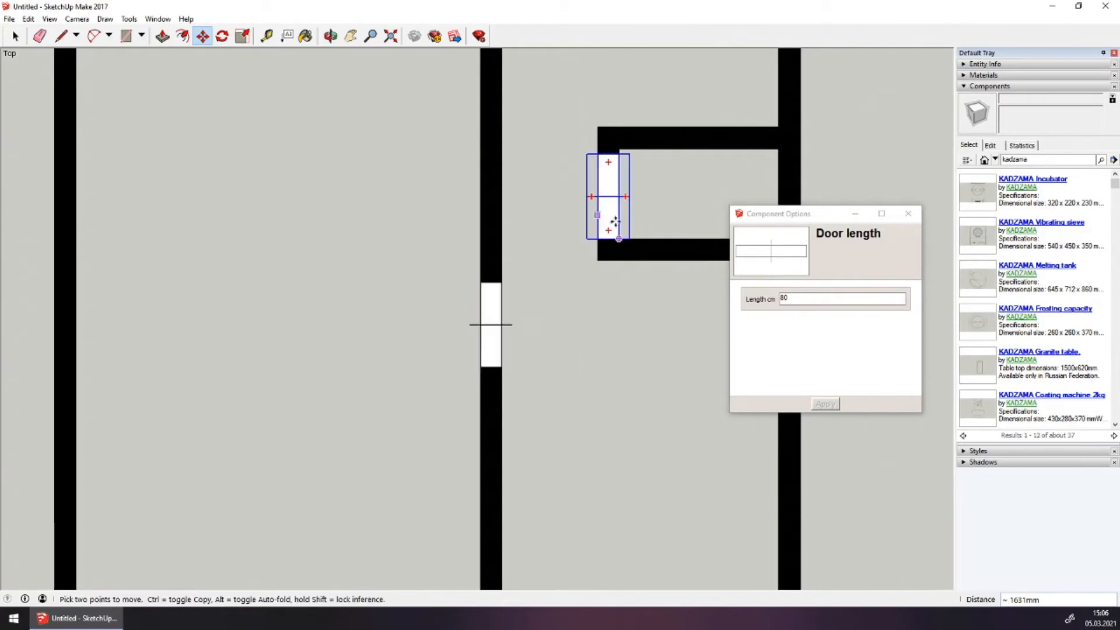
{"action": "left_click", "coordinate": [796, 301]}
{"action": "key", "text": "BackSpace"}
{"action": "key", "text": "BackSpace"}
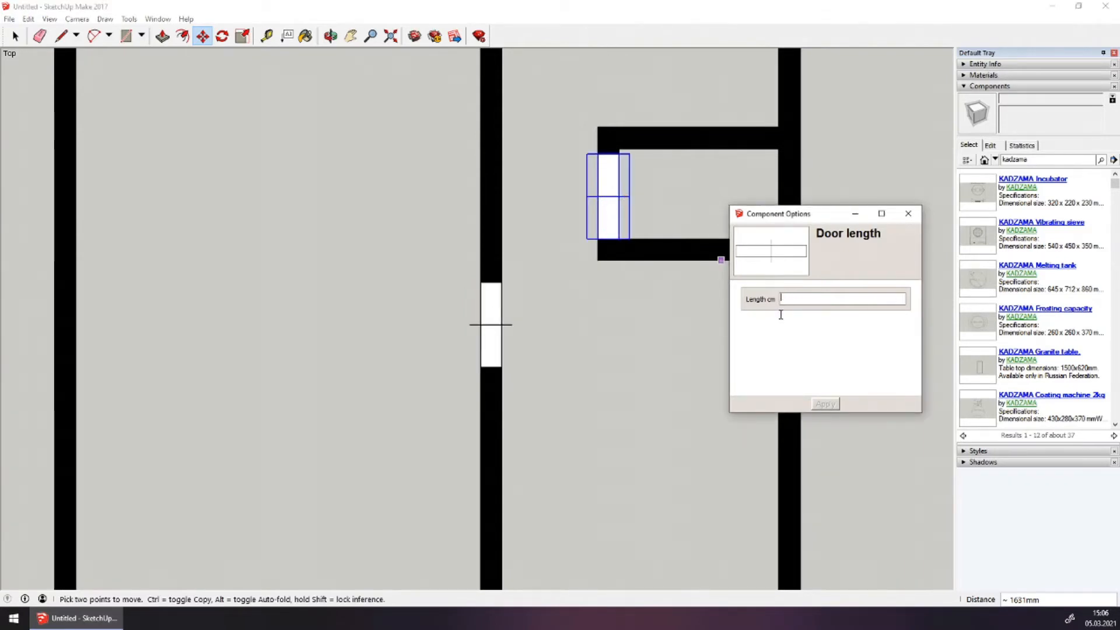
{"action": "type", "text": "70"}
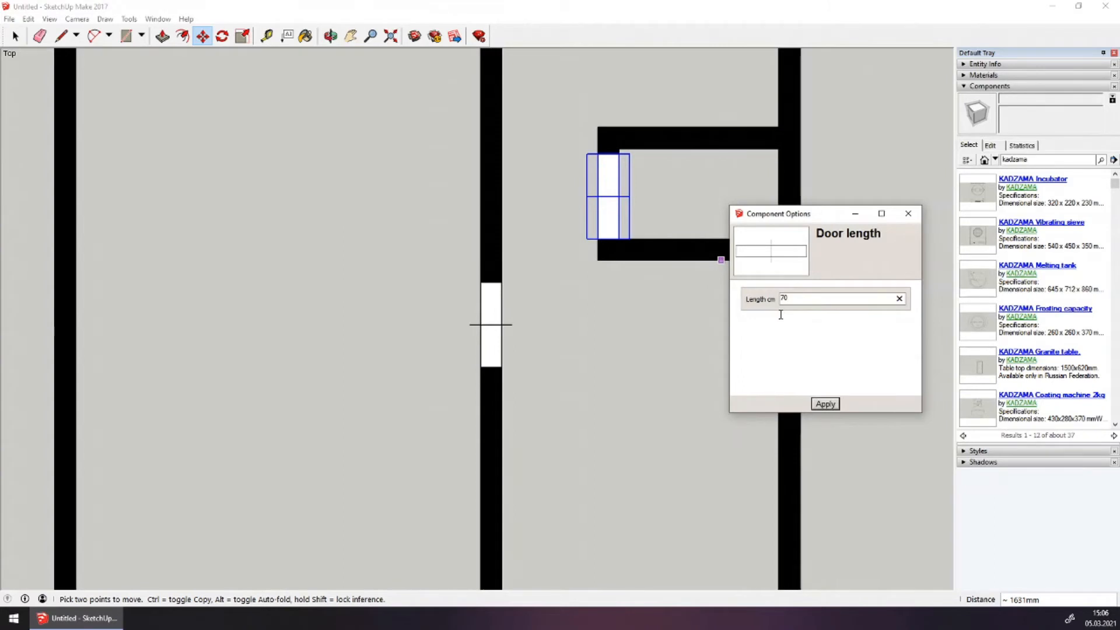
{"action": "key", "text": "Return"}
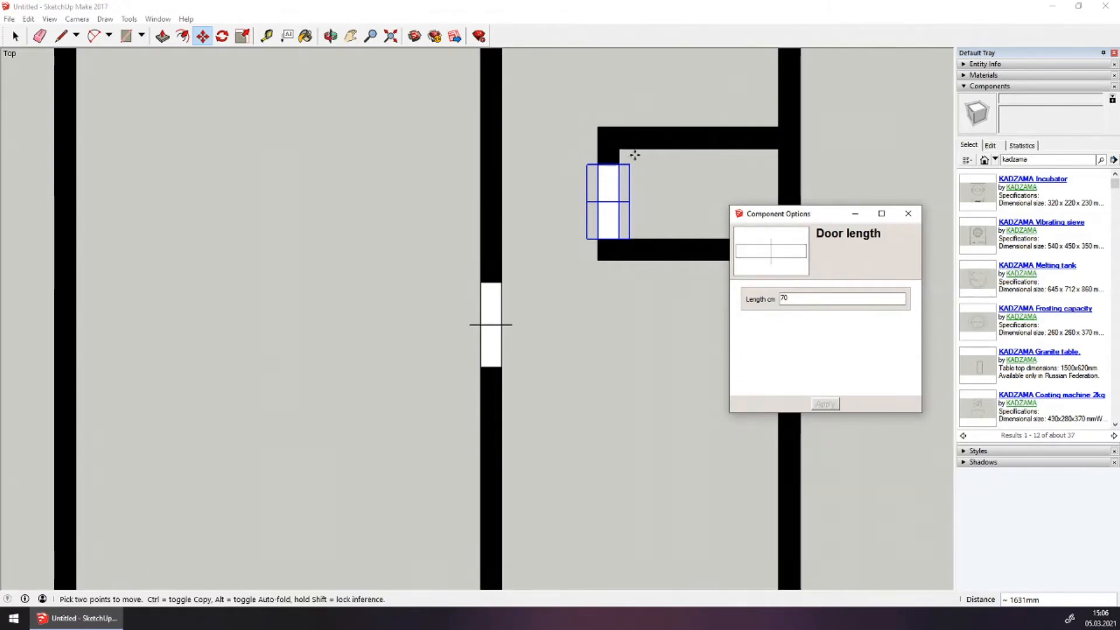
Move the 70 cm door into the small room's left wall
{"action": "scroll", "coordinate": [635, 156], "scroll_direction": "up", "scroll_amount": 2}
{"action": "left_click", "coordinate": [517, 265]}
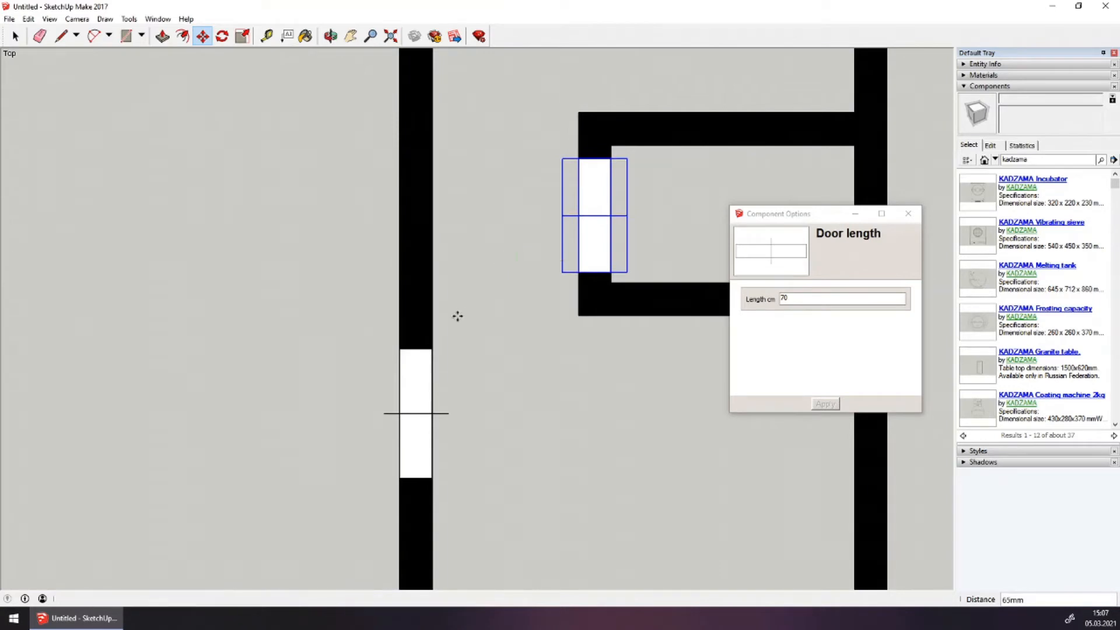
{"action": "scroll", "coordinate": [499, 299], "scroll_direction": "down", "scroll_amount": 5}
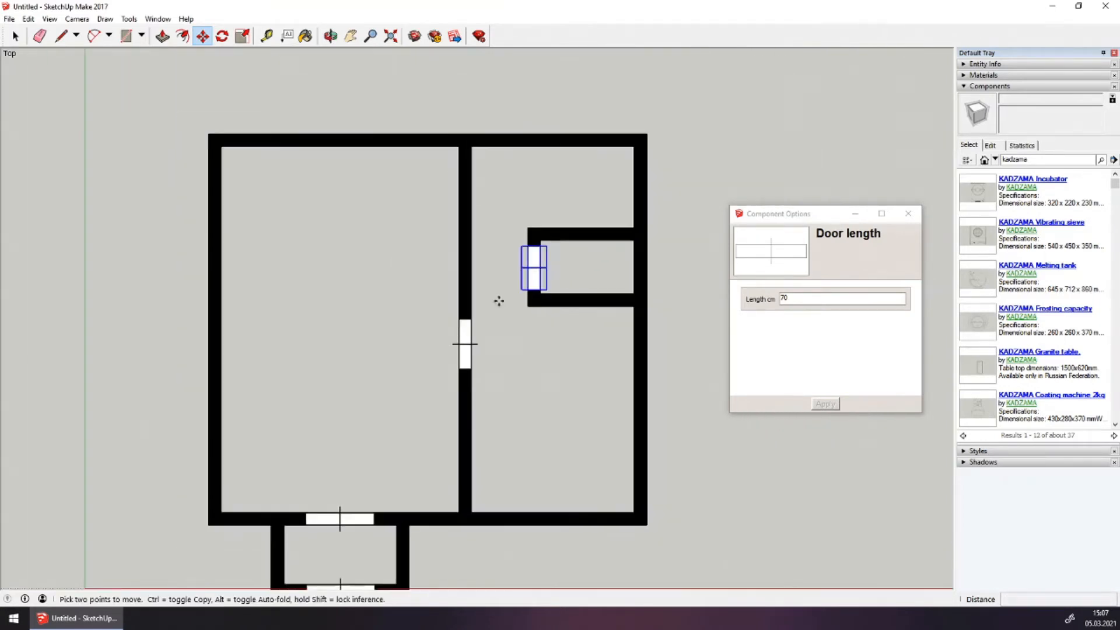
{"action": "scroll", "coordinate": [491, 342], "scroll_direction": "down", "scroll_amount": 2}
{"action": "left_click", "coordinate": [491, 344]}
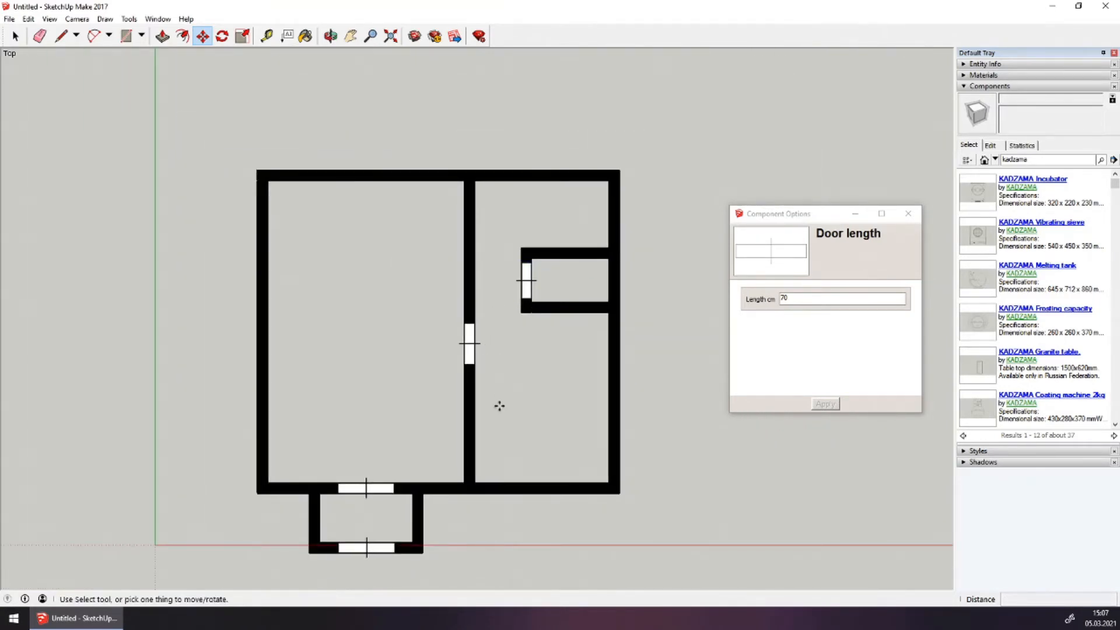
Download the Window from KADZAMA's Dynamic architectural components collection and confirm loading it
{"action": "middle_click_drag", "start_coordinate": [499, 405], "coordinate": [545, 340], "text": "shift"}
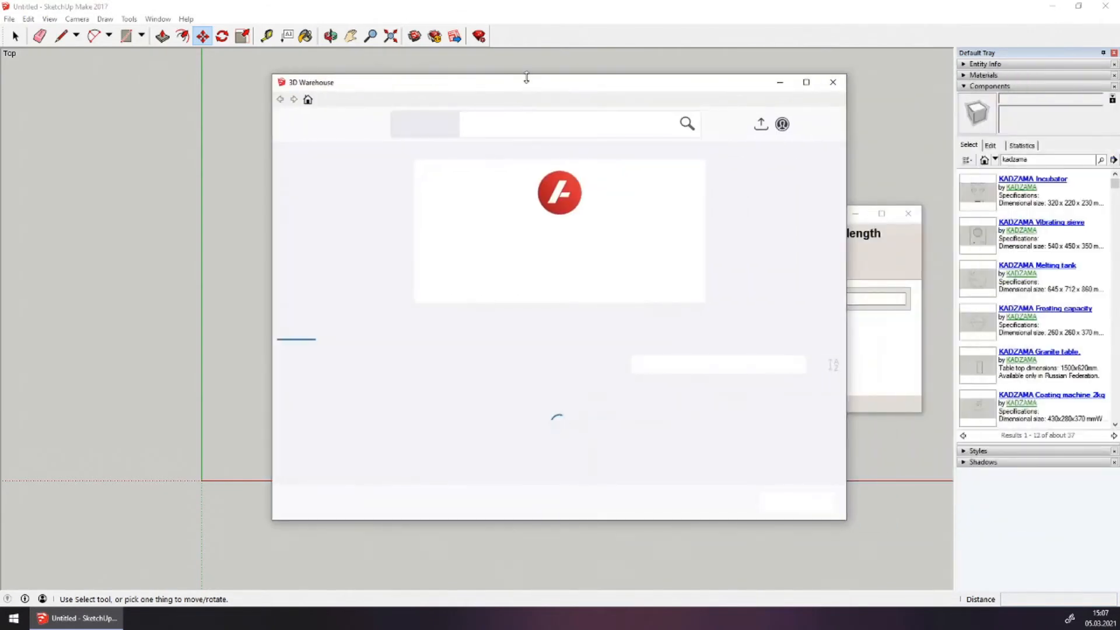
{"action": "left_click_drag", "start_coordinate": [526, 78], "coordinate": [548, 3]}
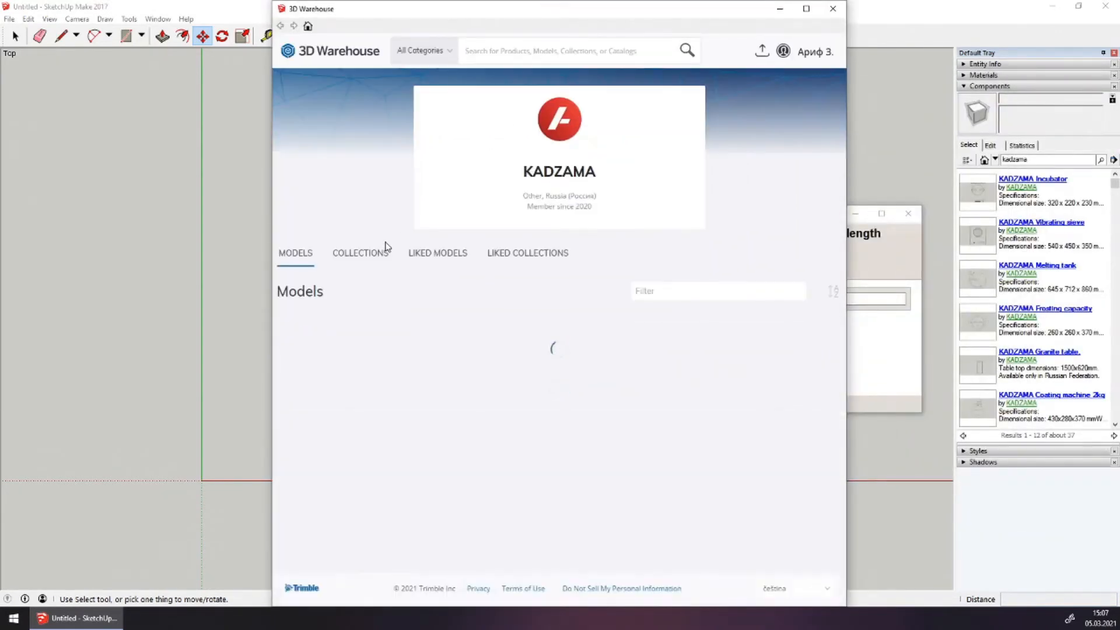
{"action": "left_click", "coordinate": [386, 255]}
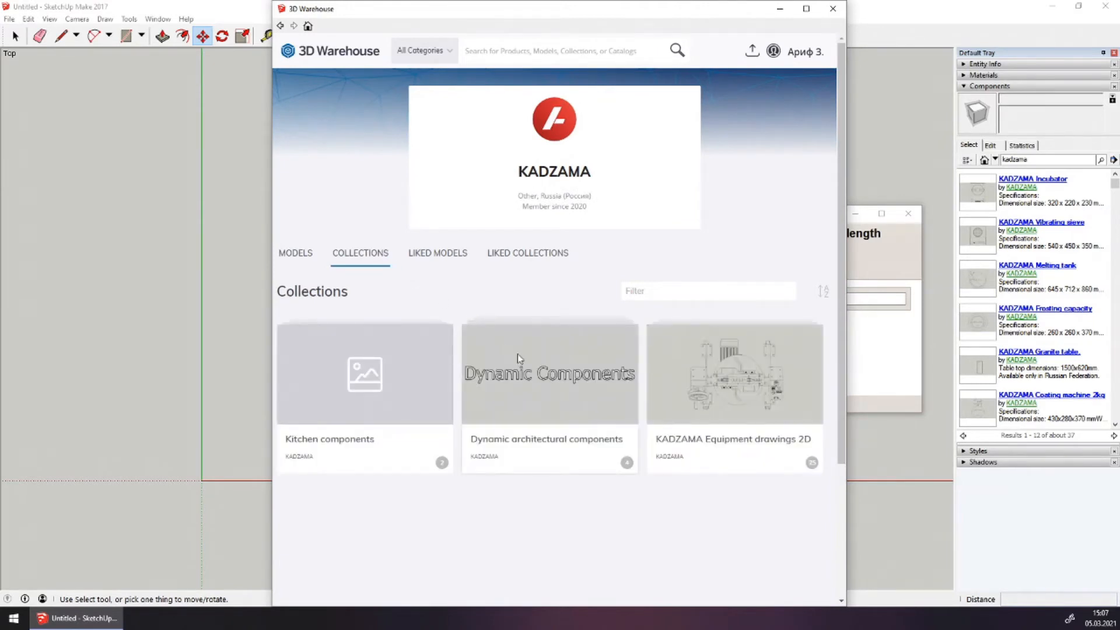
{"action": "left_click", "coordinate": [519, 358]}
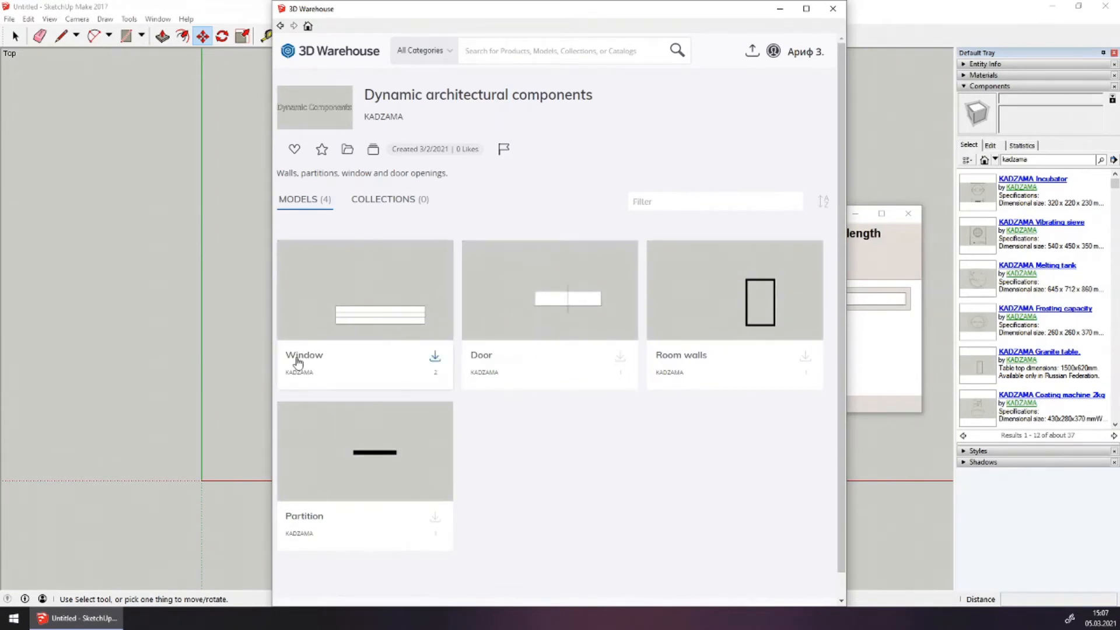
{"action": "left_click", "coordinate": [436, 358]}
{"action": "left_click", "coordinate": [526, 335]}
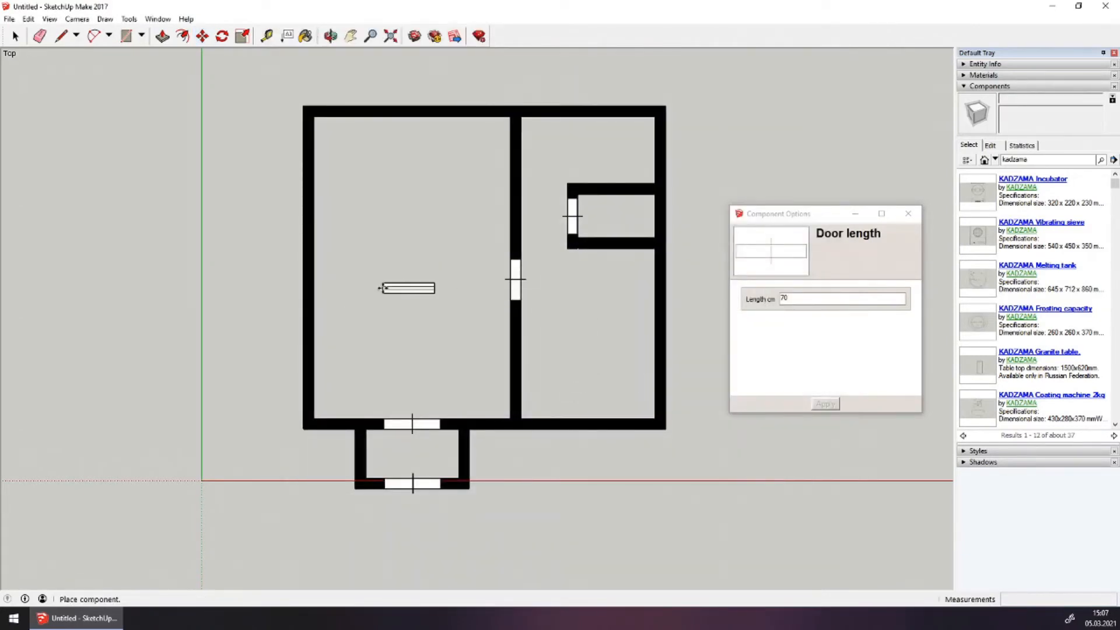
Place the window in the left room and change its Length from 100 to 120 cm
{"action": "left_click", "coordinate": [382, 288]}
{"action": "scroll", "coordinate": [397, 299], "scroll_direction": "up", "scroll_amount": 1}
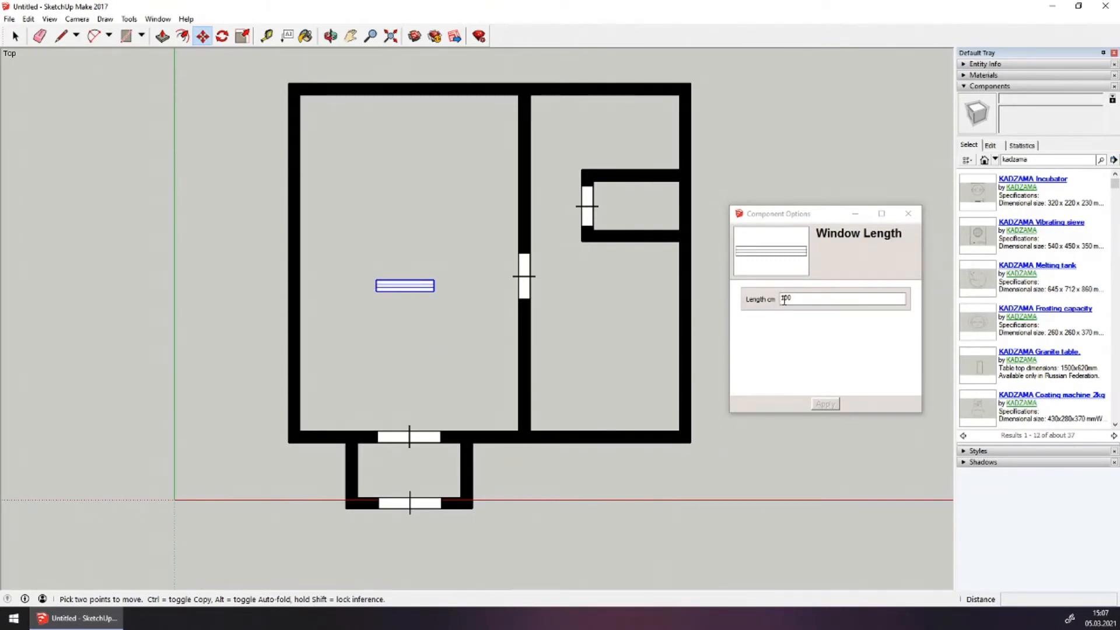
{"action": "left_click", "coordinate": [805, 299]}
{"action": "double_click", "coordinate": [805, 300]}
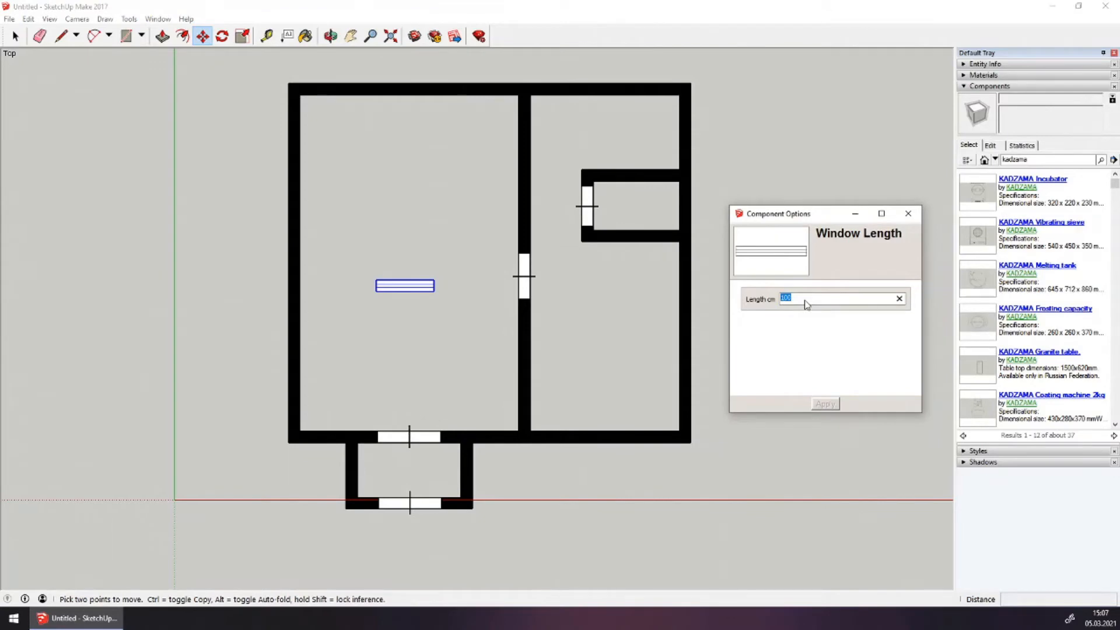
{"action": "type", "text": "12"}
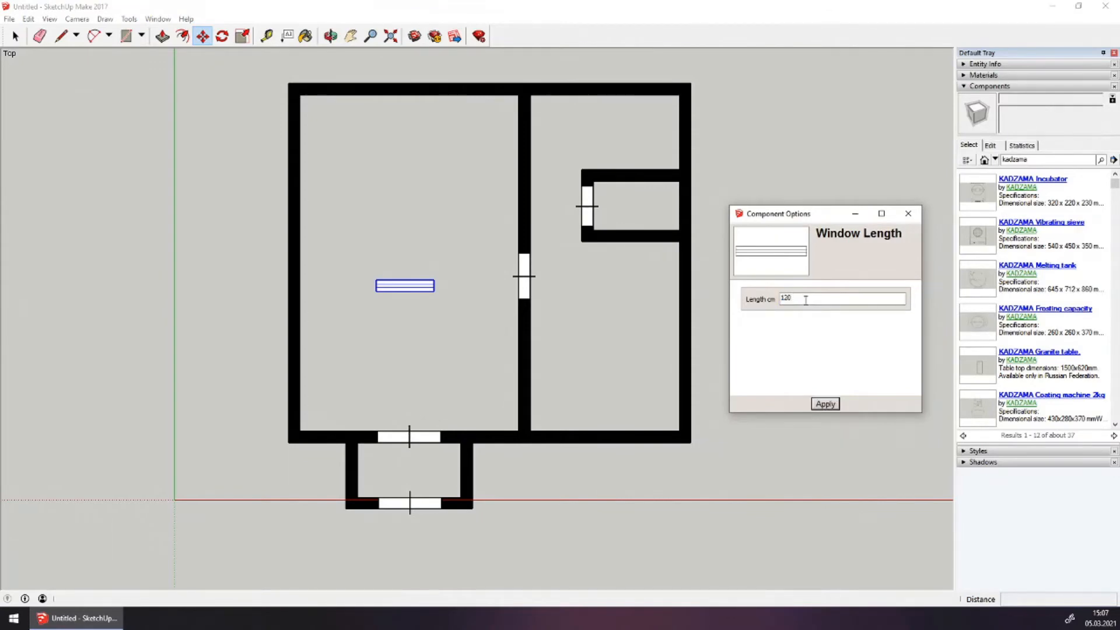
{"action": "key", "text": "Return"}
Rotate the window so it runs vertically
{"action": "scroll", "coordinate": [403, 285], "scroll_direction": "up", "scroll_amount": 4}
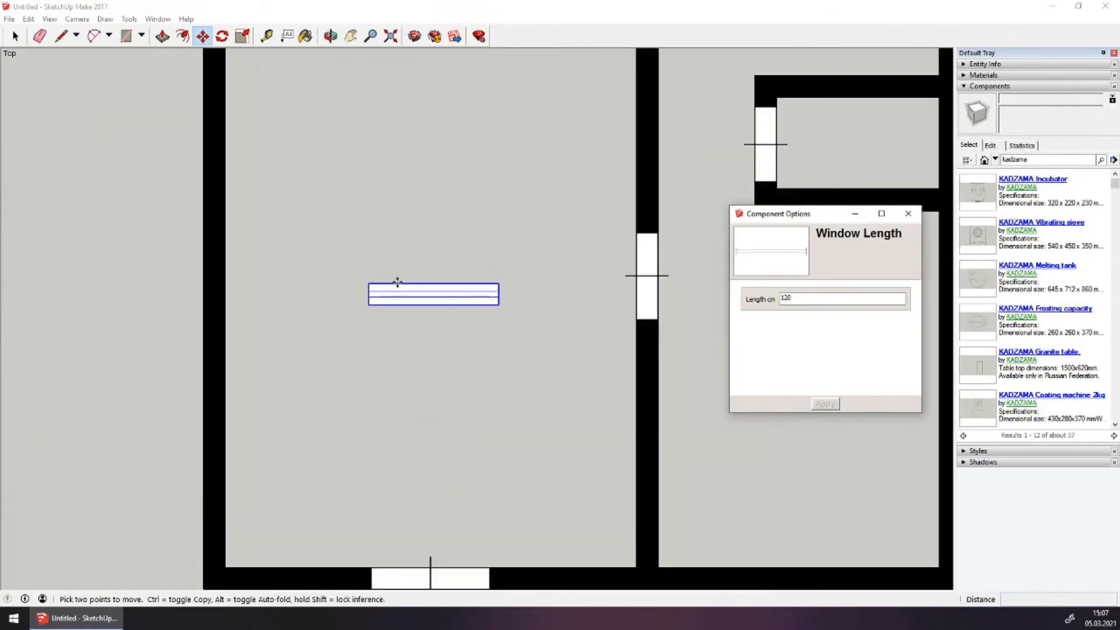
{"action": "key", "text": "q"}
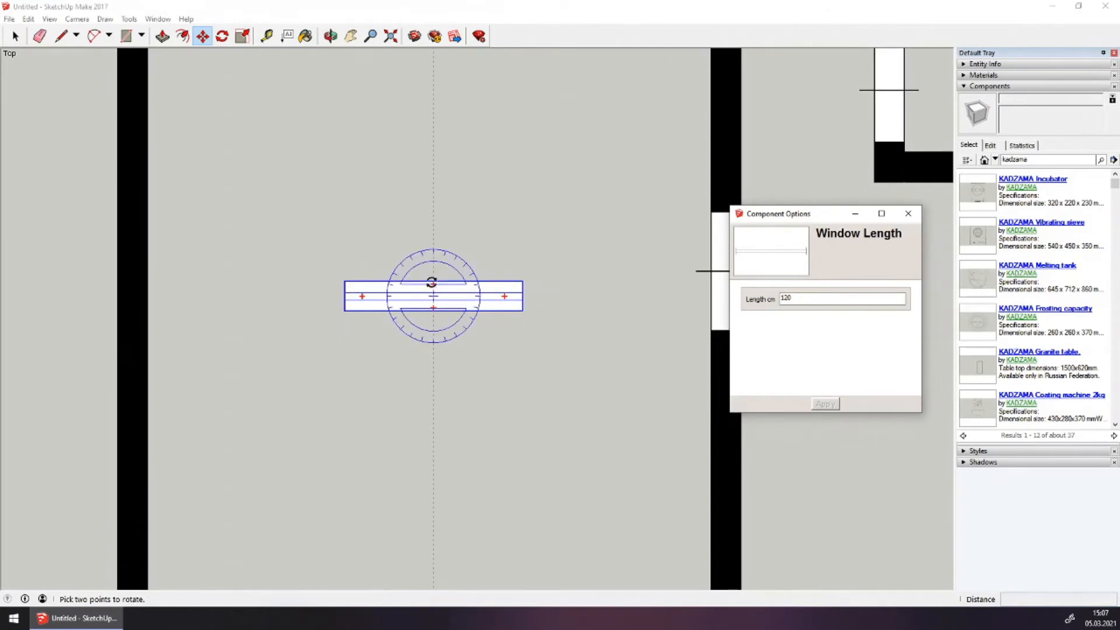
{"action": "left_click", "coordinate": [431, 282]}
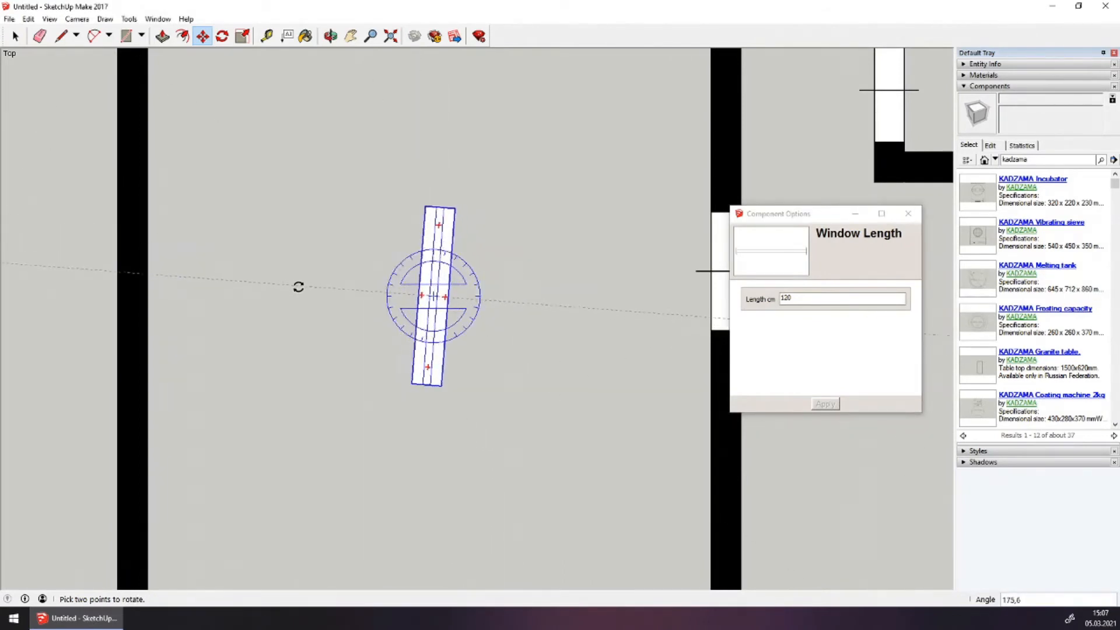
{"action": "left_click", "coordinate": [298, 296]}
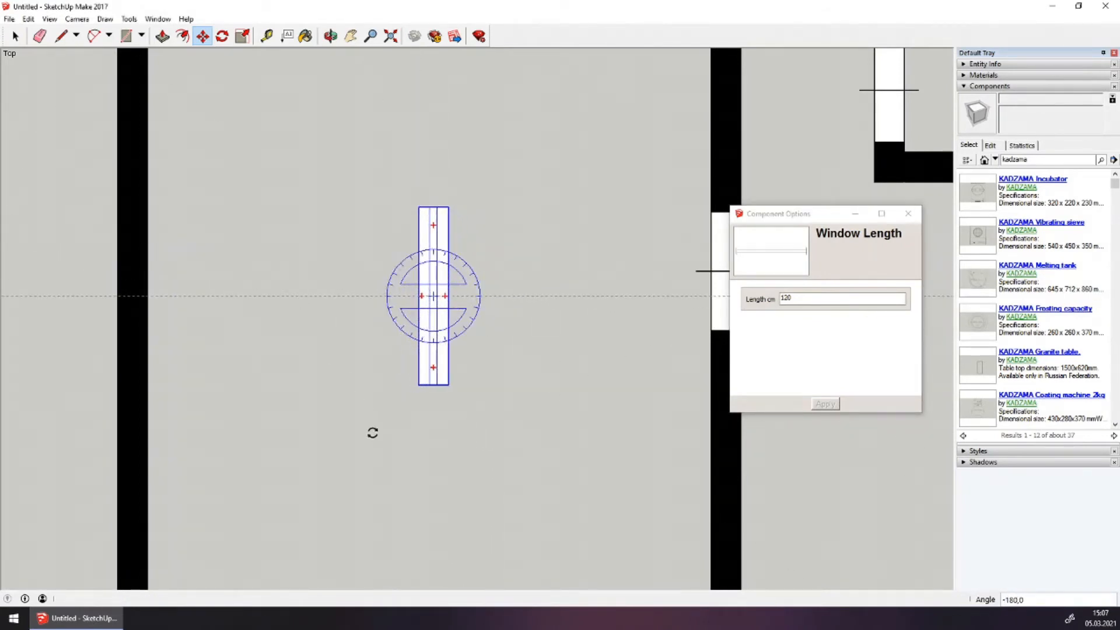
{"action": "key", "text": "m"}
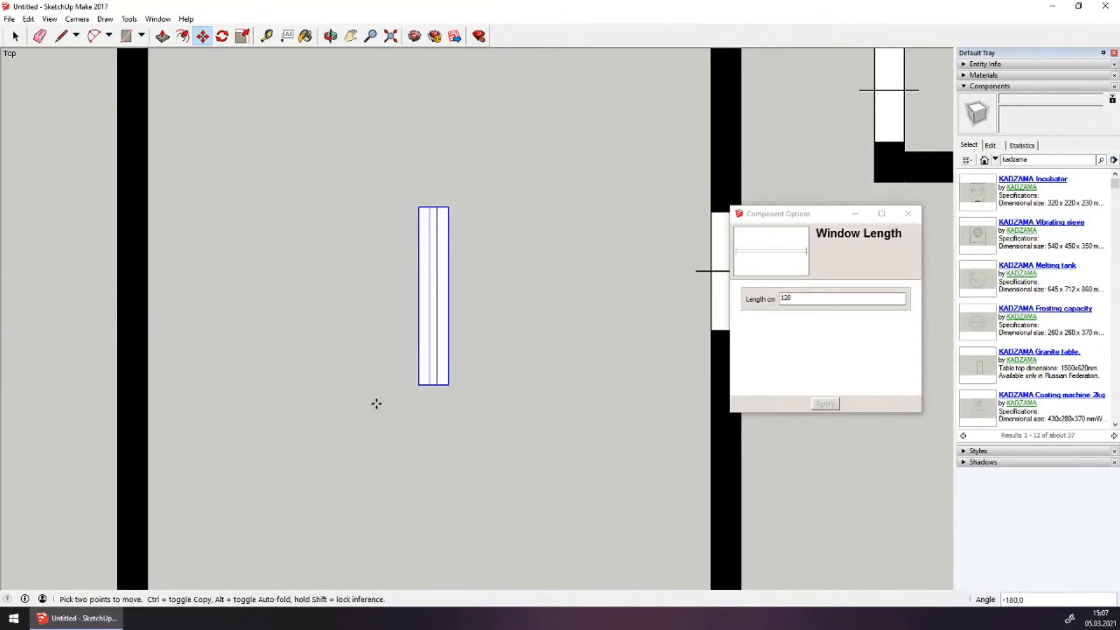
{"action": "scroll", "coordinate": [377, 404], "scroll_direction": "down", "scroll_amount": 3}
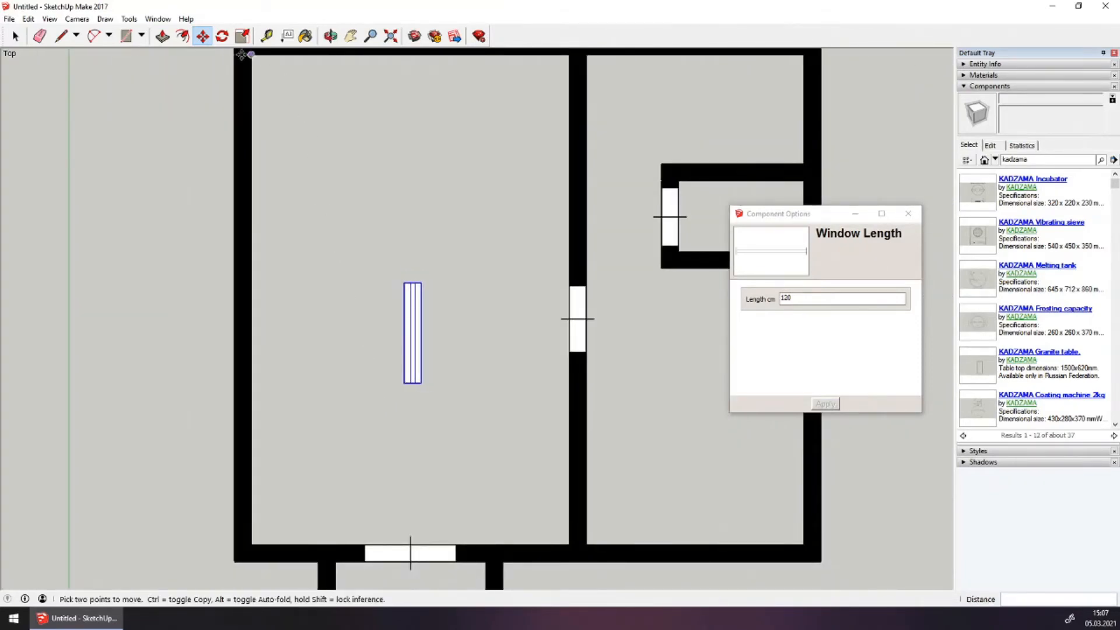
Move the 120 cm window by its corner into the left room's outer wall
{"action": "left_click", "coordinate": [404, 383]}
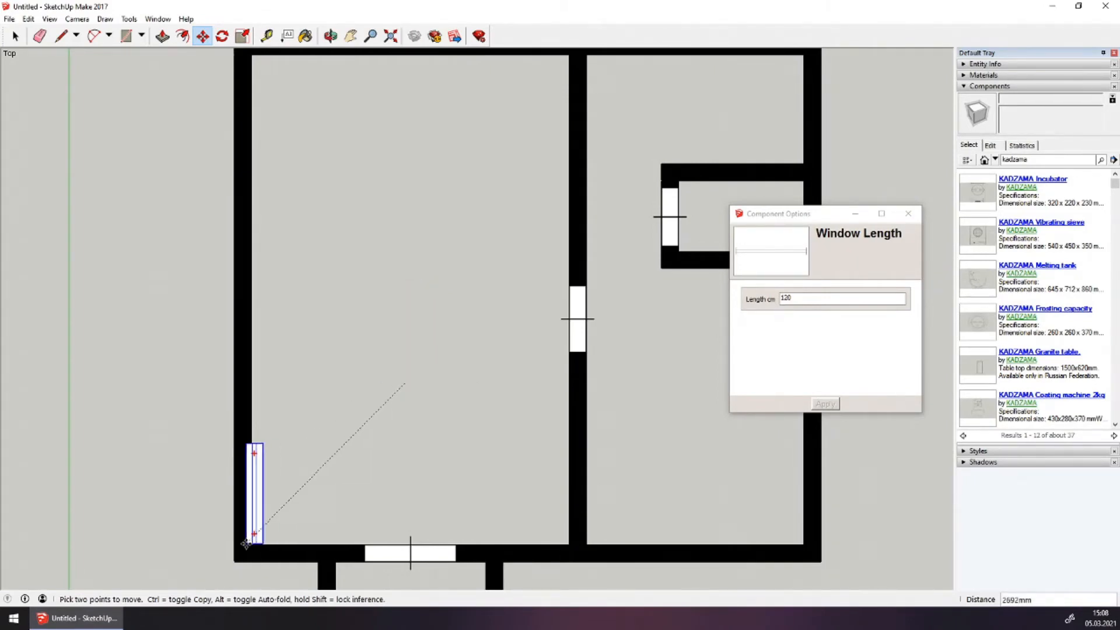
{"action": "scroll", "coordinate": [290, 335], "scroll_direction": "down", "scroll_amount": 2}
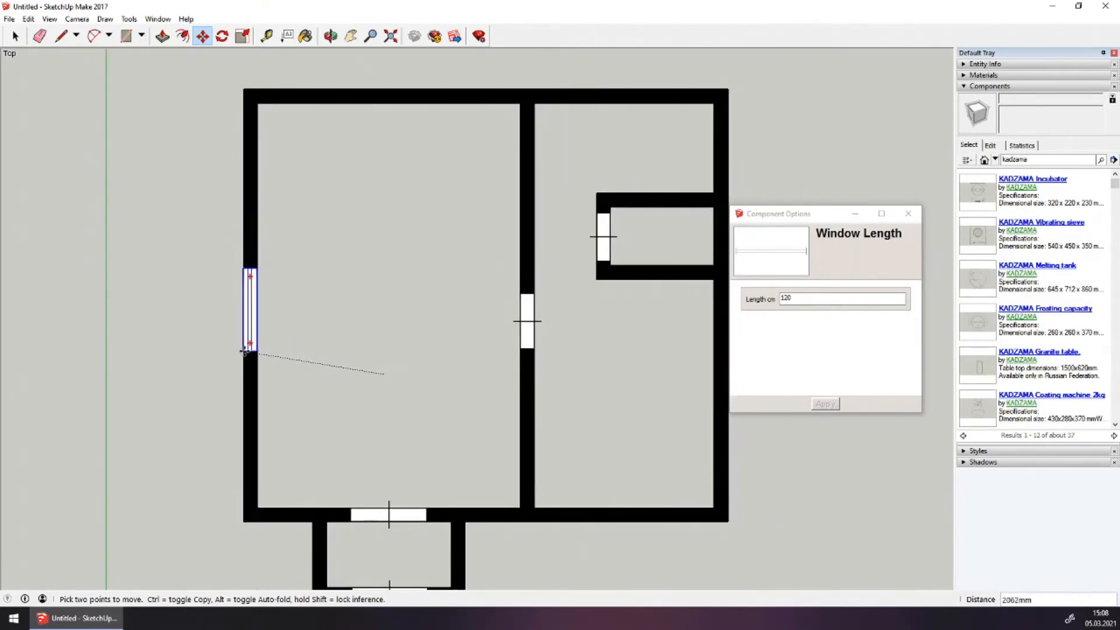
{"action": "scroll", "coordinate": [244, 319], "scroll_direction": "up", "scroll_amount": 5}
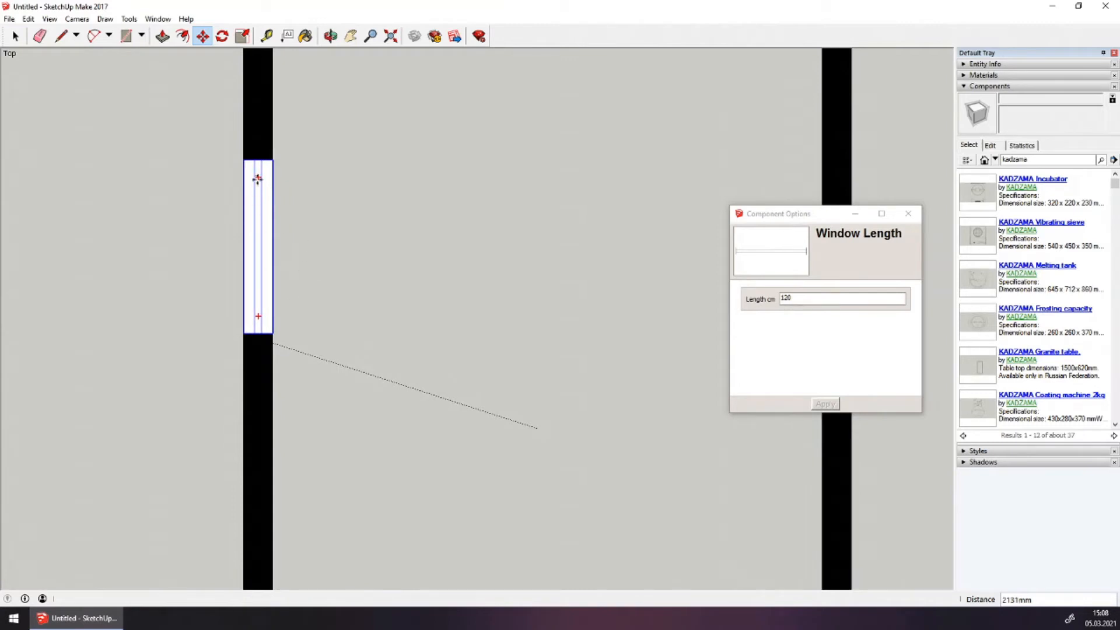
{"action": "scroll", "coordinate": [258, 178], "scroll_direction": "up", "scroll_amount": 1}
{"action": "scroll", "coordinate": [282, 254], "scroll_direction": "down", "scroll_amount": 3}
{"action": "scroll", "coordinate": [281, 257], "scroll_direction": "down", "scroll_amount": 3}
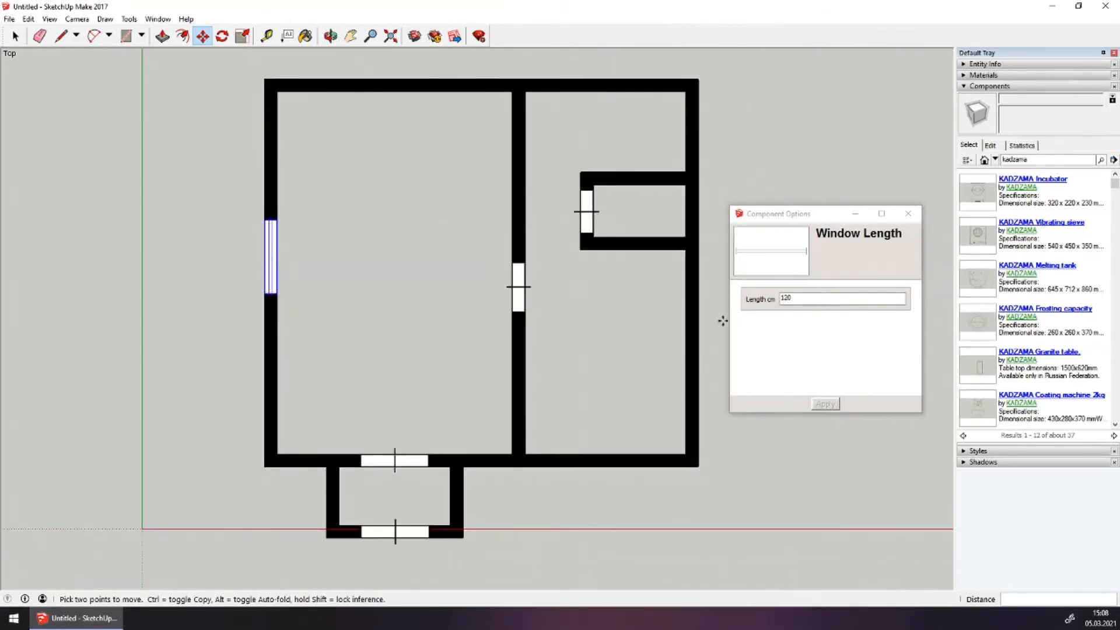
Copy the window into the right room's outer wall
{"action": "key", "text": "ctrl"}
{"action": "left_click", "coordinate": [272, 294]}
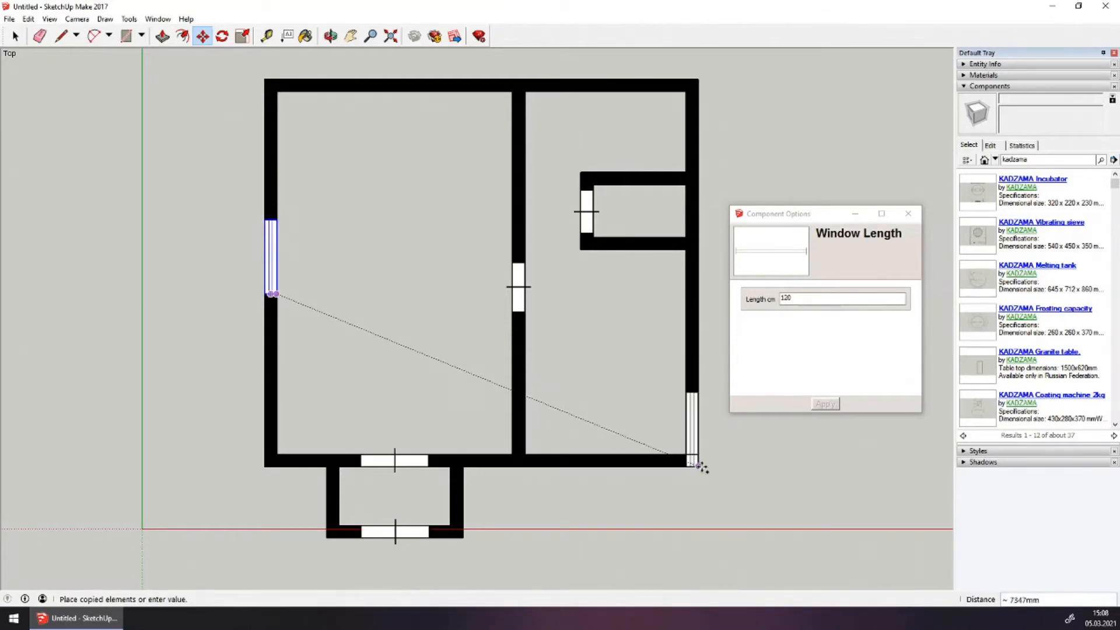
{"action": "left_click", "coordinate": [698, 465]}
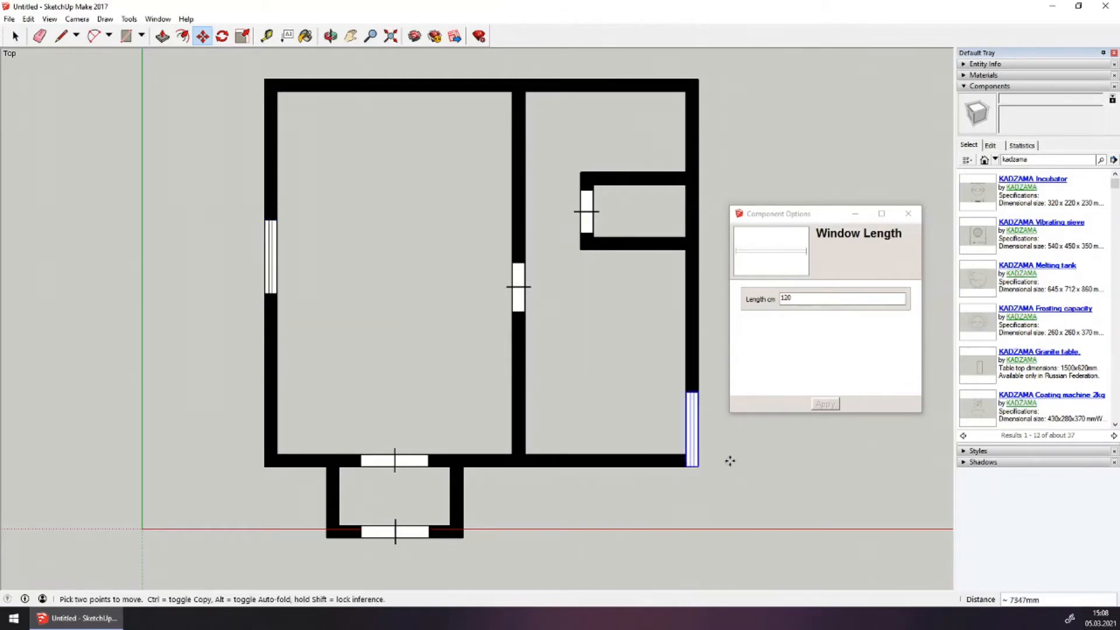
{"action": "left_click", "coordinate": [613, 418]}
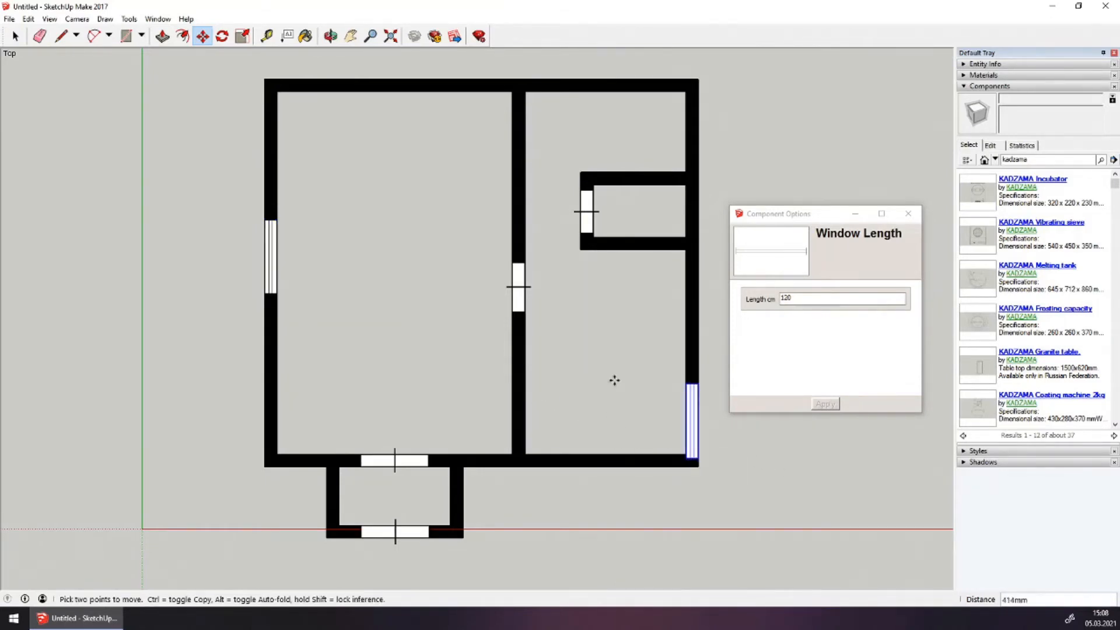
{"action": "left_click", "coordinate": [610, 324]}
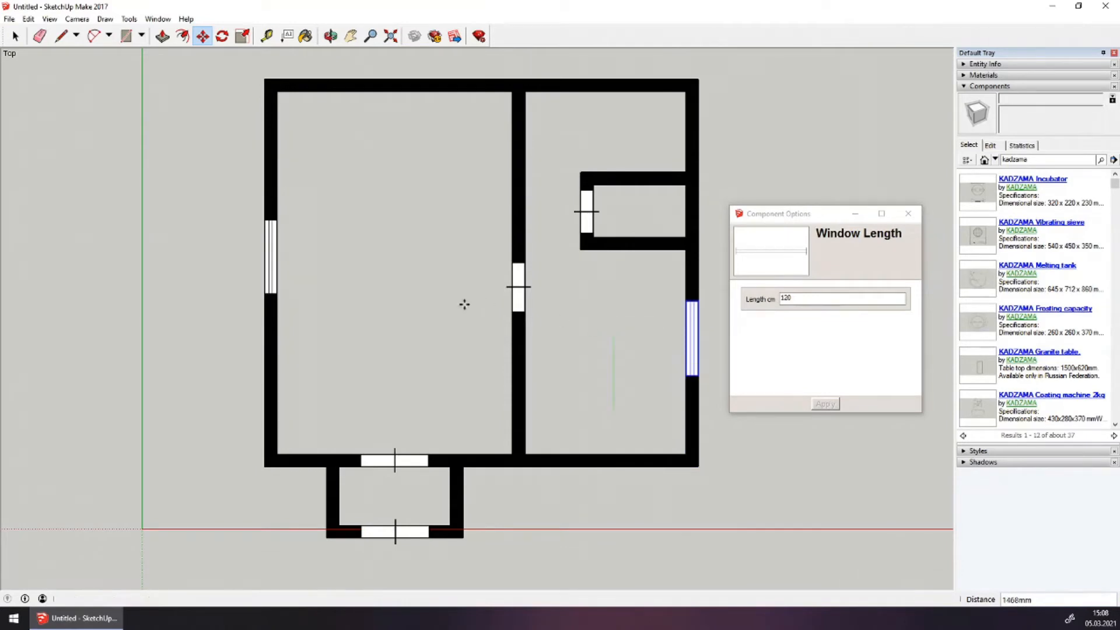
Box-select all walls, doors and windows and move the whole floor plan to its new position
{"action": "key", "text": "ctrl+t"}
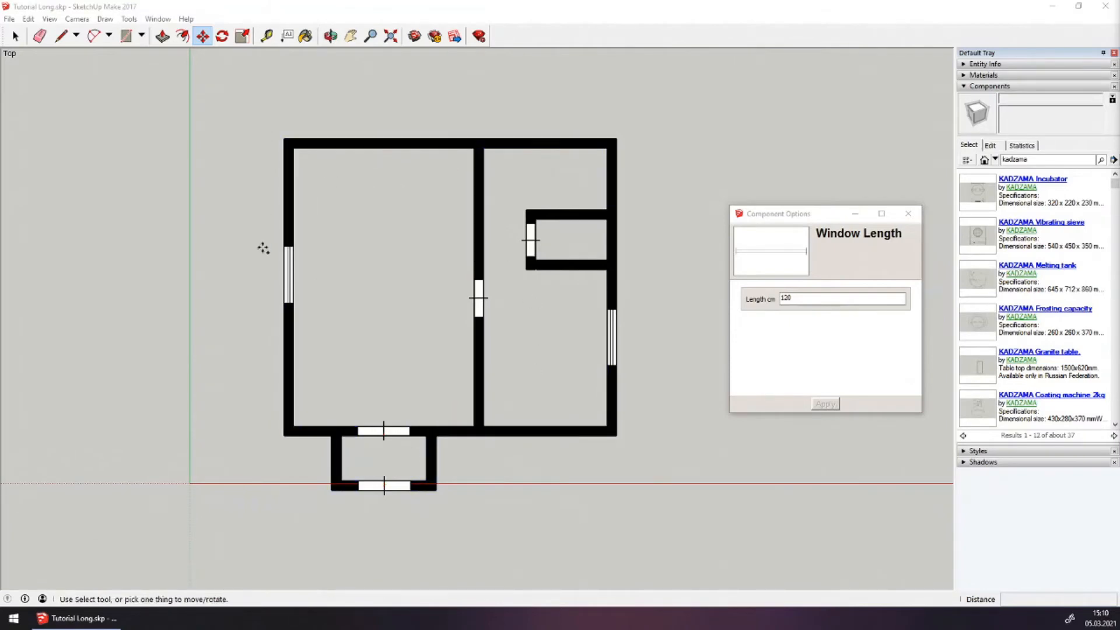
{"action": "left_click", "coordinate": [16, 37]}
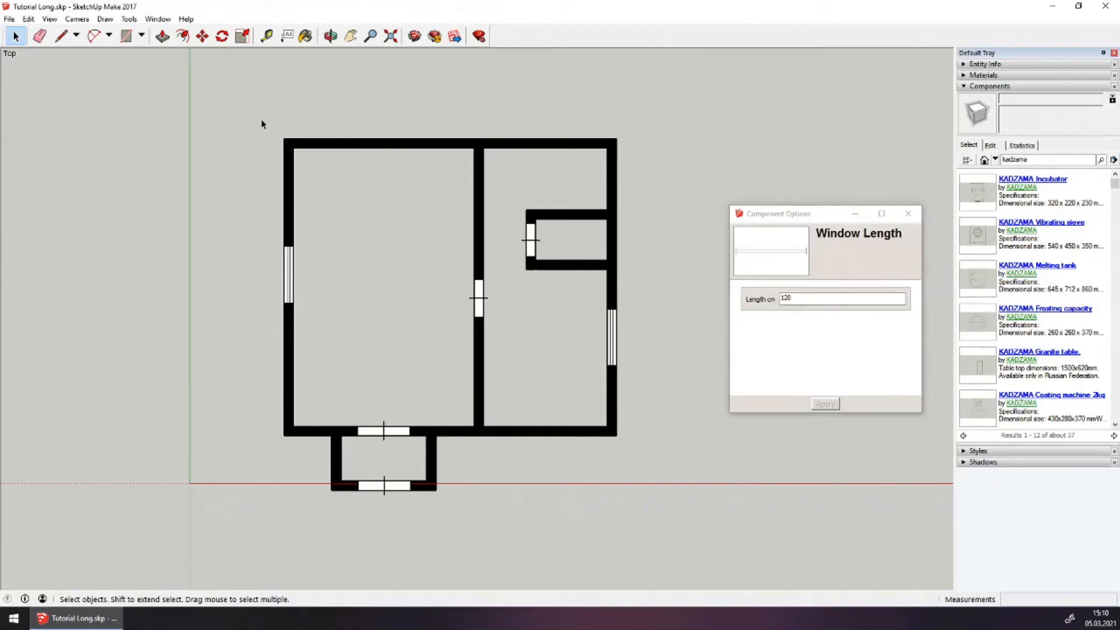
{"action": "left_click_drag", "start_coordinate": [262, 124], "coordinate": [673, 533]}
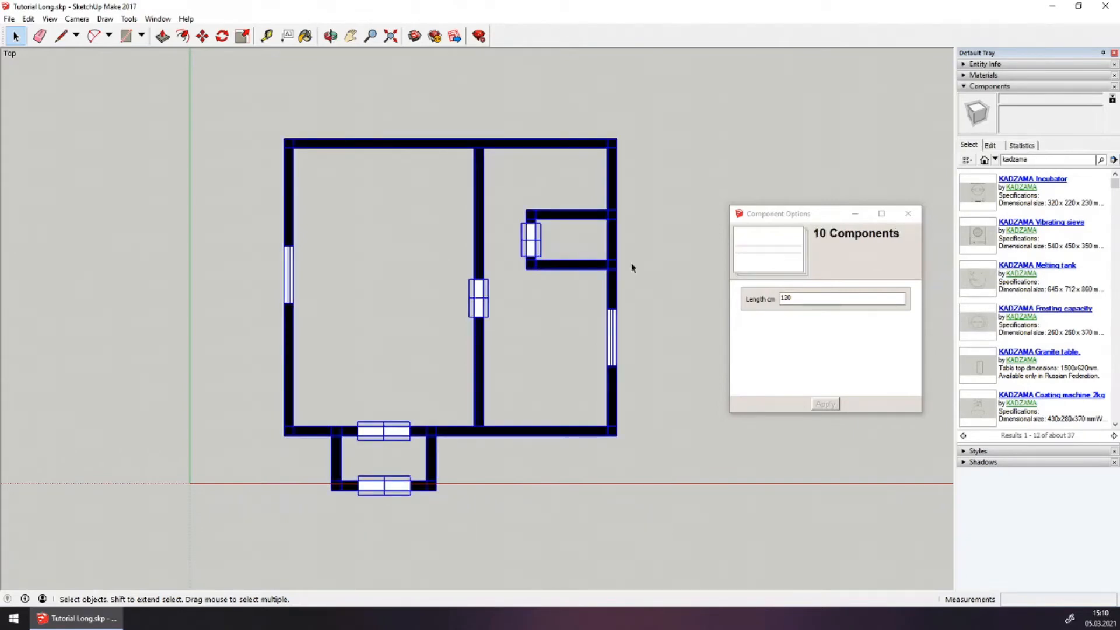
{"action": "left_click", "coordinate": [203, 36]}
{"action": "left_click", "coordinate": [426, 318]}
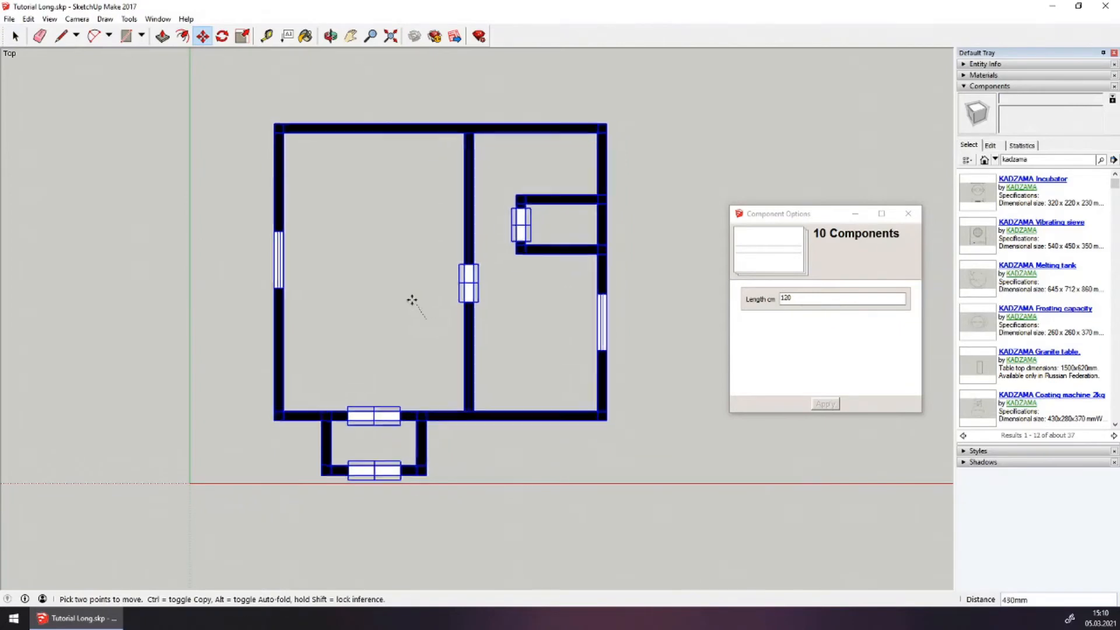
{"action": "left_click", "coordinate": [388, 281]}
Clear the selection and recentre the view on the floor plan
{"action": "key", "text": "Escape"}
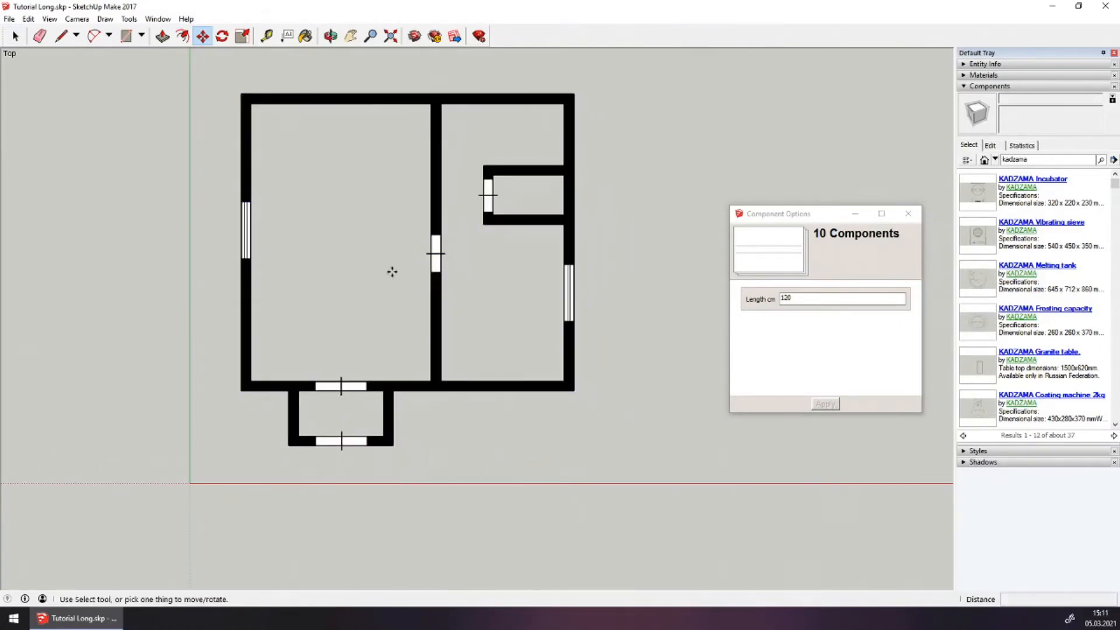
{"action": "left_click", "coordinate": [16, 36]}
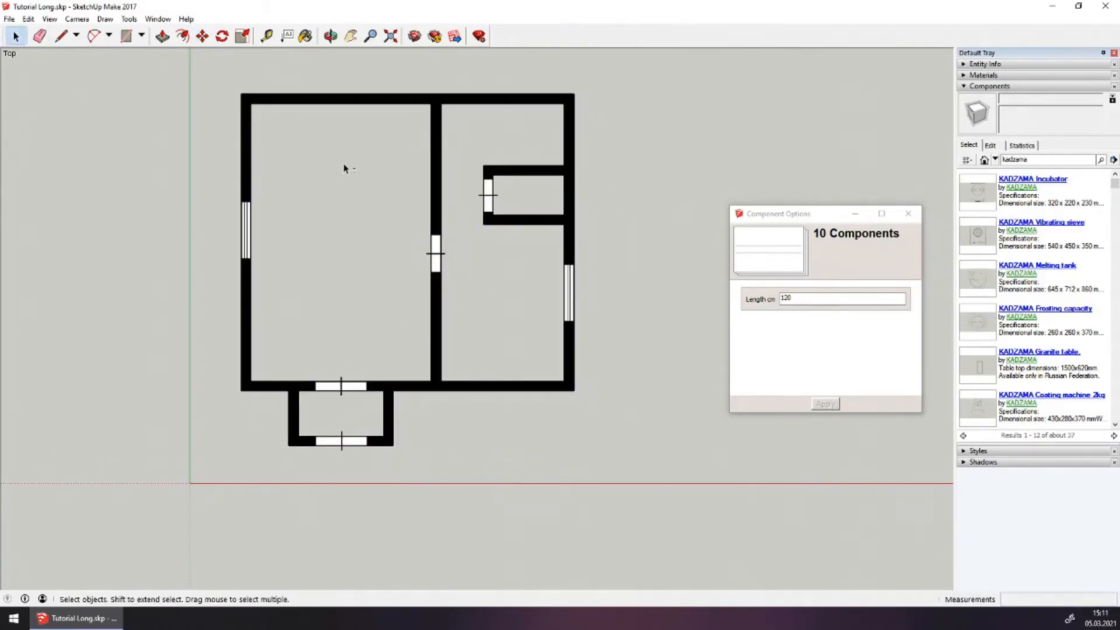
{"action": "middle_click_drag", "start_coordinate": [344, 166], "coordinate": [354, 239], "text": "shift"}
{"action": "scroll", "coordinate": [353, 239], "scroll_direction": "up", "scroll_amount": 1}
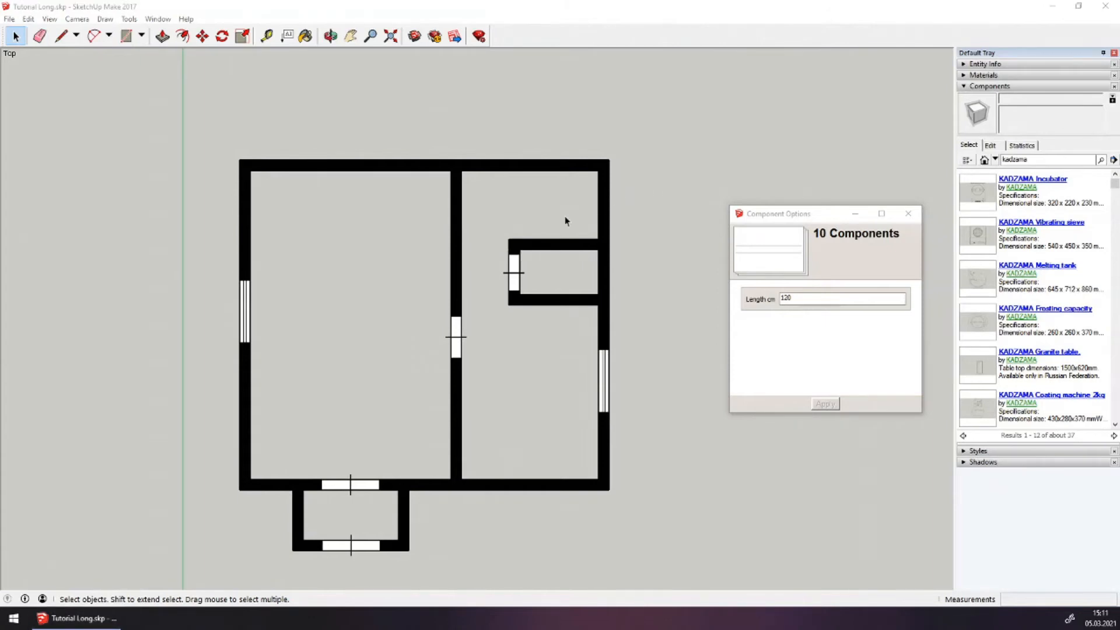
{"action": "left_click", "coordinate": [392, 220]}
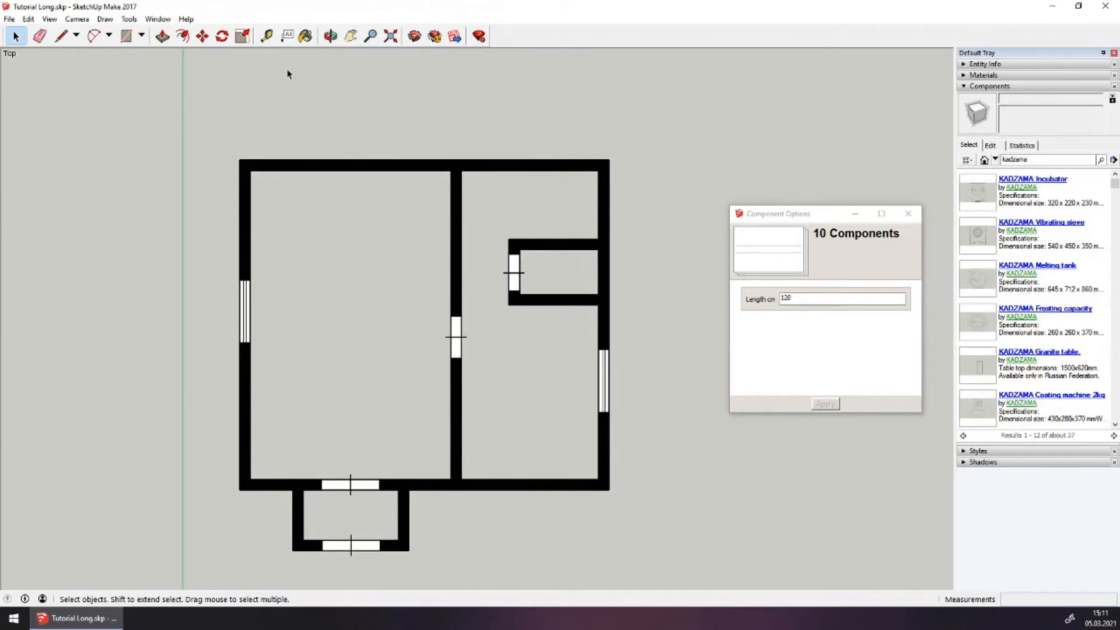
Draw a closed 600 × 3800 mm rectangle with the Line tool left of the plan and select it
{"action": "left_click", "coordinate": [57, 42]}
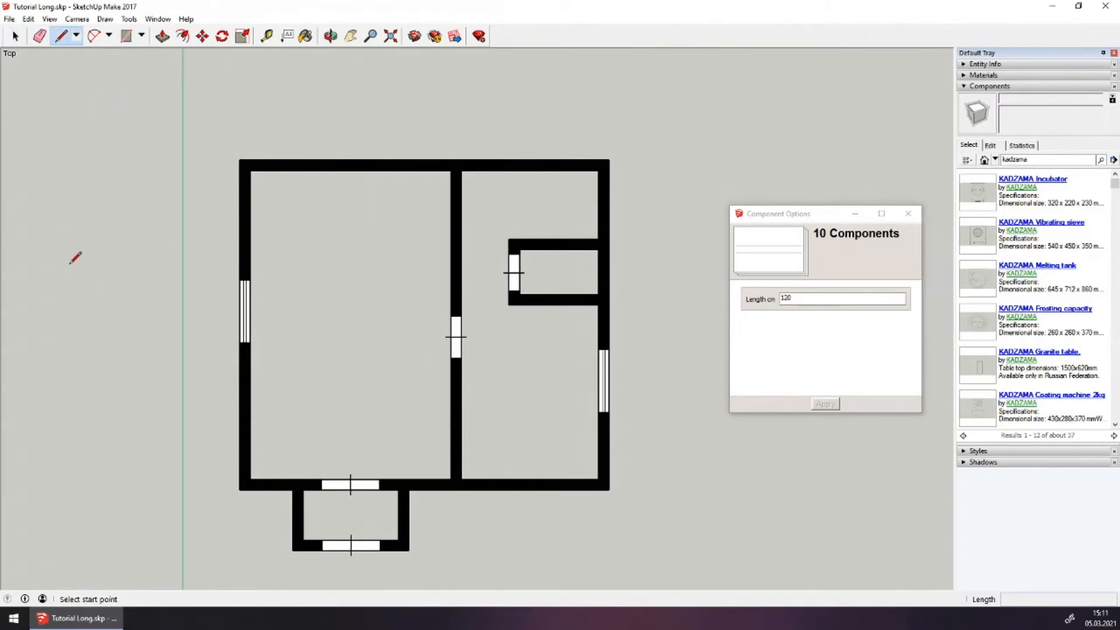
{"action": "left_click", "coordinate": [88, 346]}
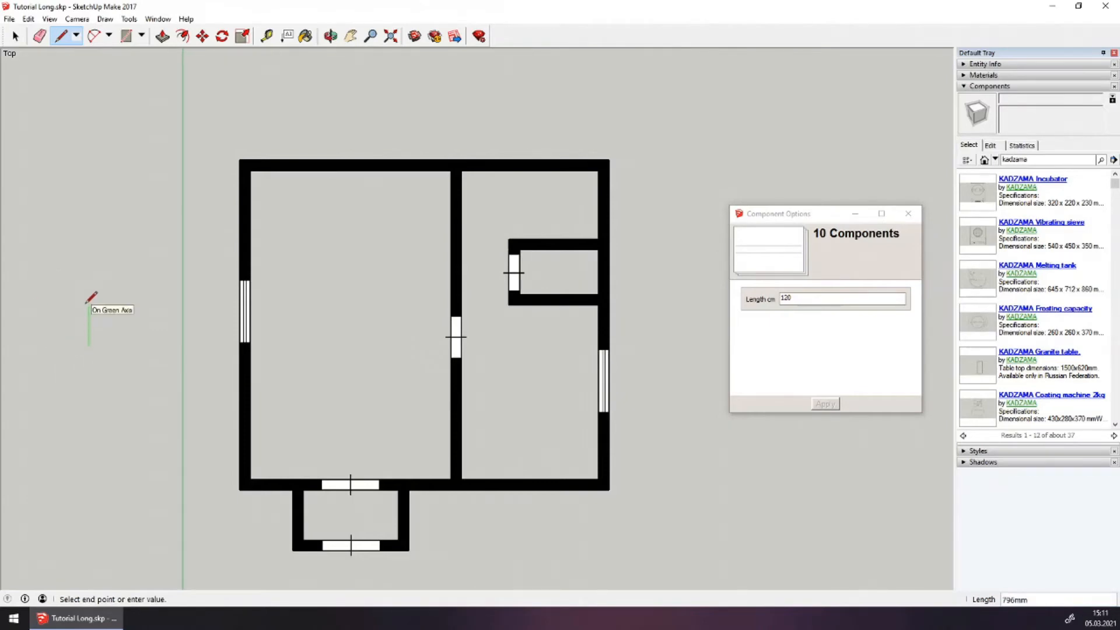
{"action": "type", "text": "600"}
{"action": "key", "text": "Return"}
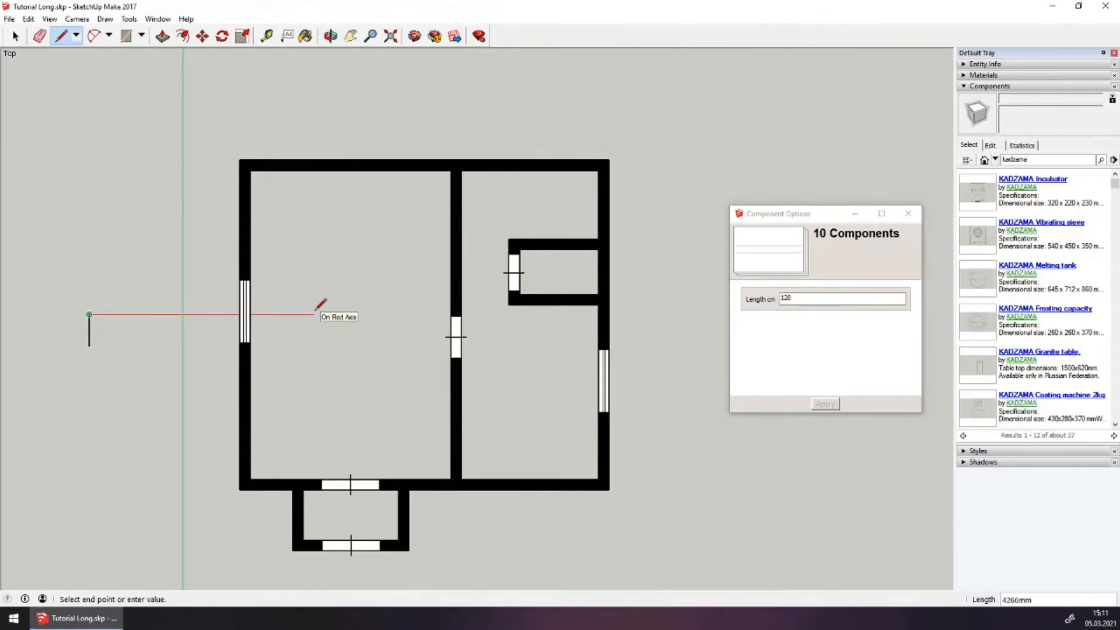
{"action": "type", "text": "3800"}
{"action": "key", "text": "Return"}
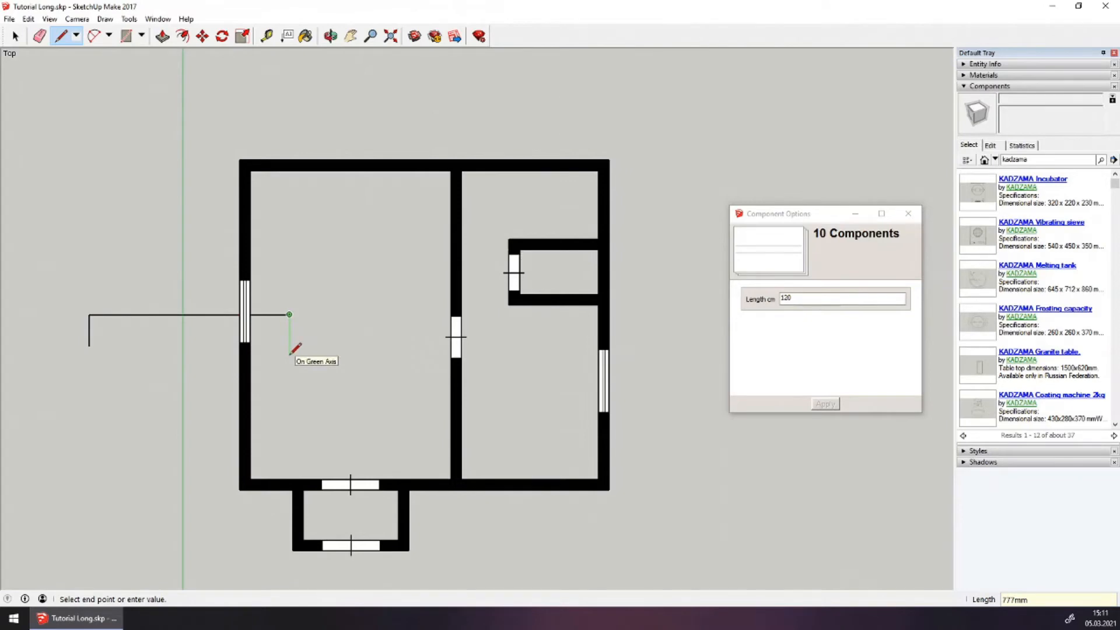
{"action": "type", "text": "600"}
{"action": "key", "text": "Return"}
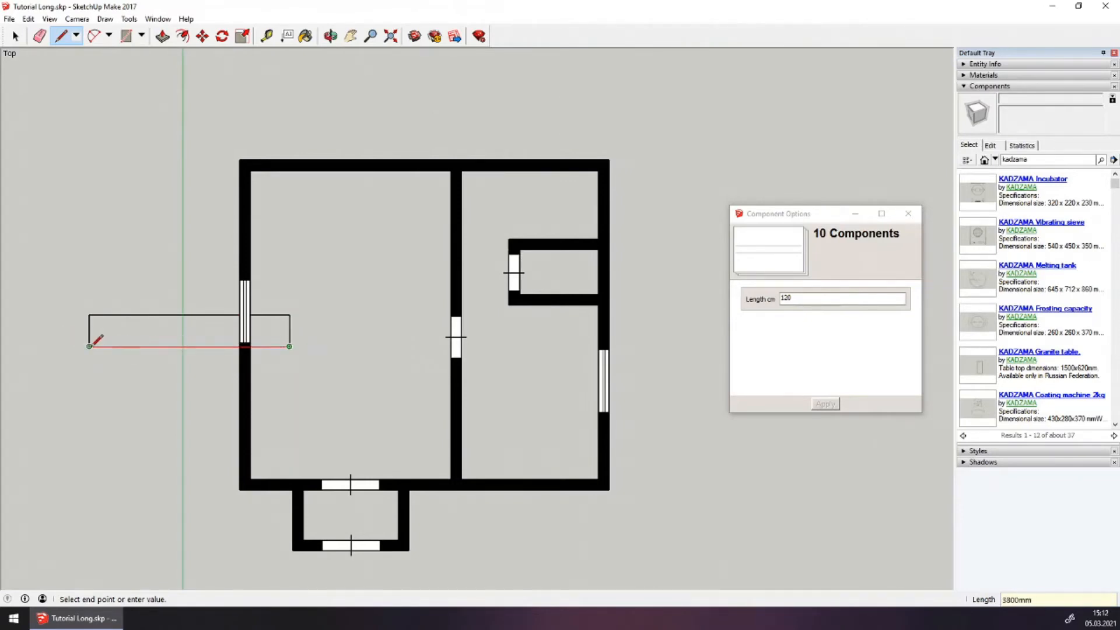
{"action": "left_click", "coordinate": [89, 346]}
{"action": "left_click", "coordinate": [17, 37]}
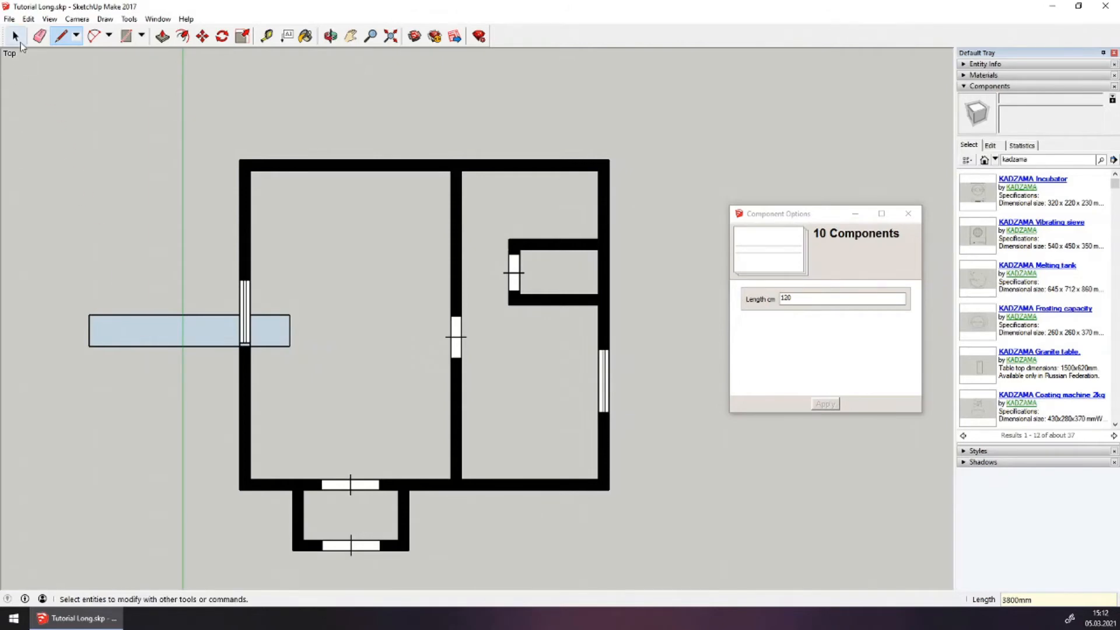
{"action": "left_click", "coordinate": [134, 336]}
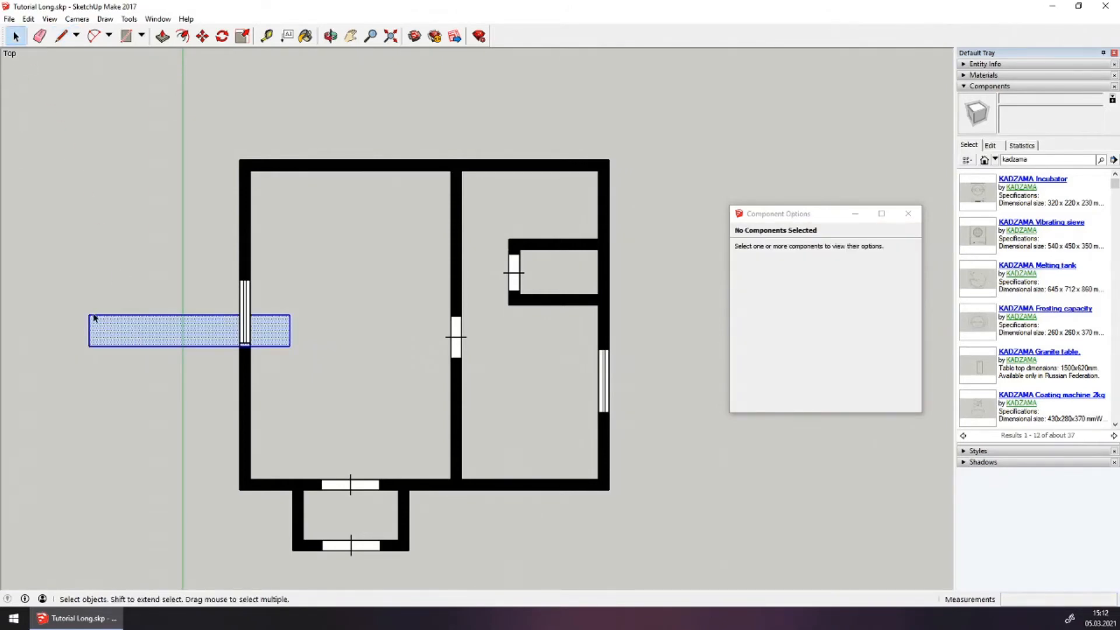
Move the long rectangle by its corner into the left room's inner top-left corner
{"action": "key", "text": "m"}
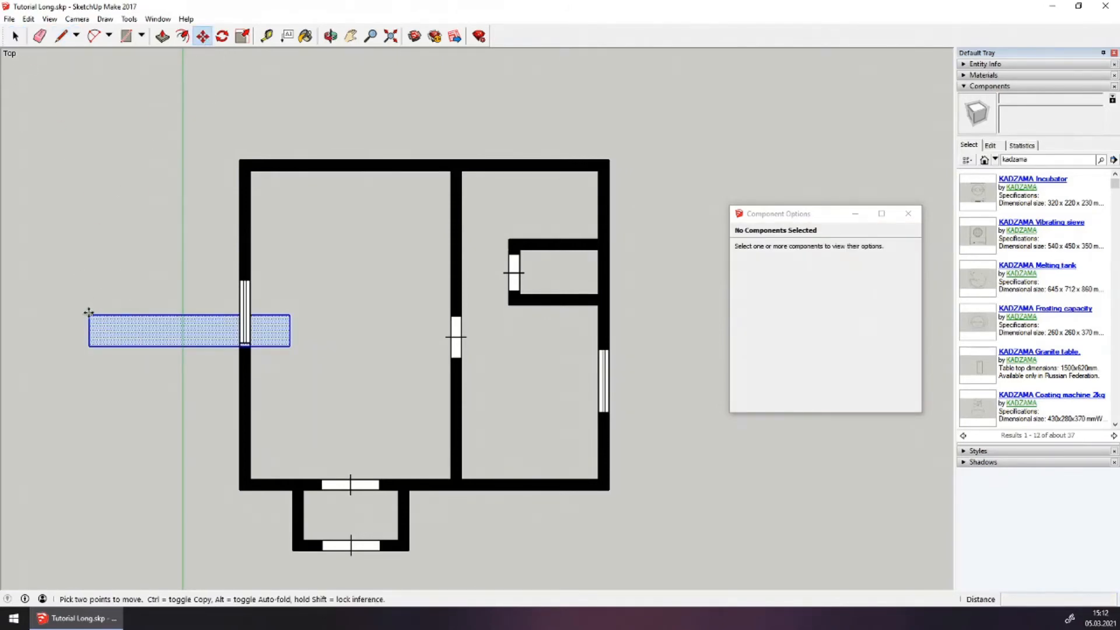
{"action": "left_click", "coordinate": [89, 315]}
{"action": "left_click", "coordinate": [251, 170]}
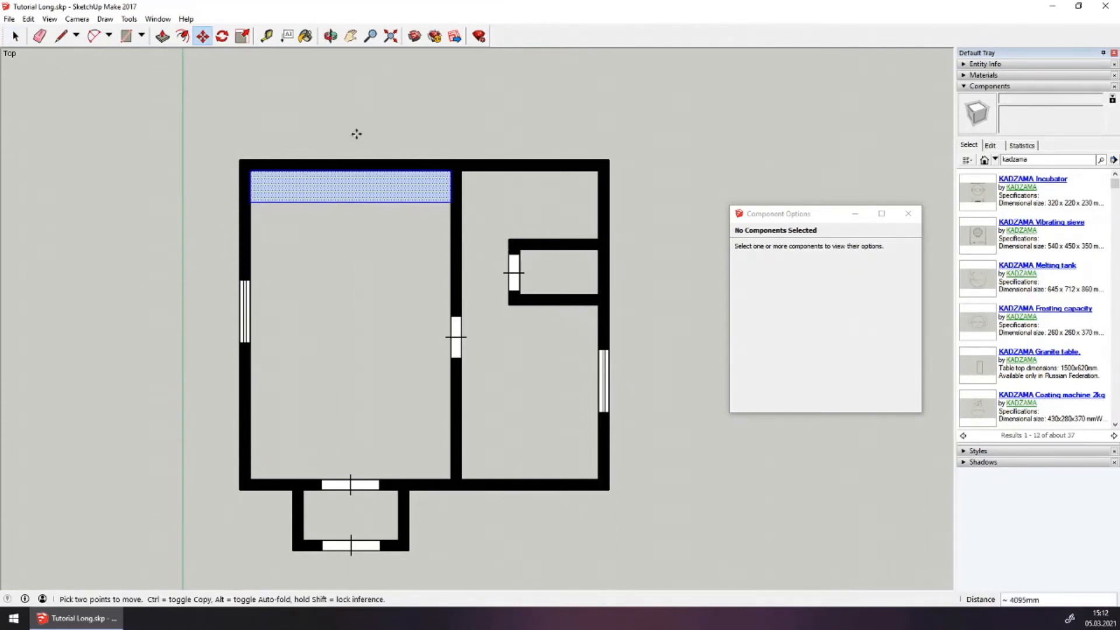
{"action": "scroll", "coordinate": [358, 132], "scroll_direction": "up", "scroll_amount": 3}
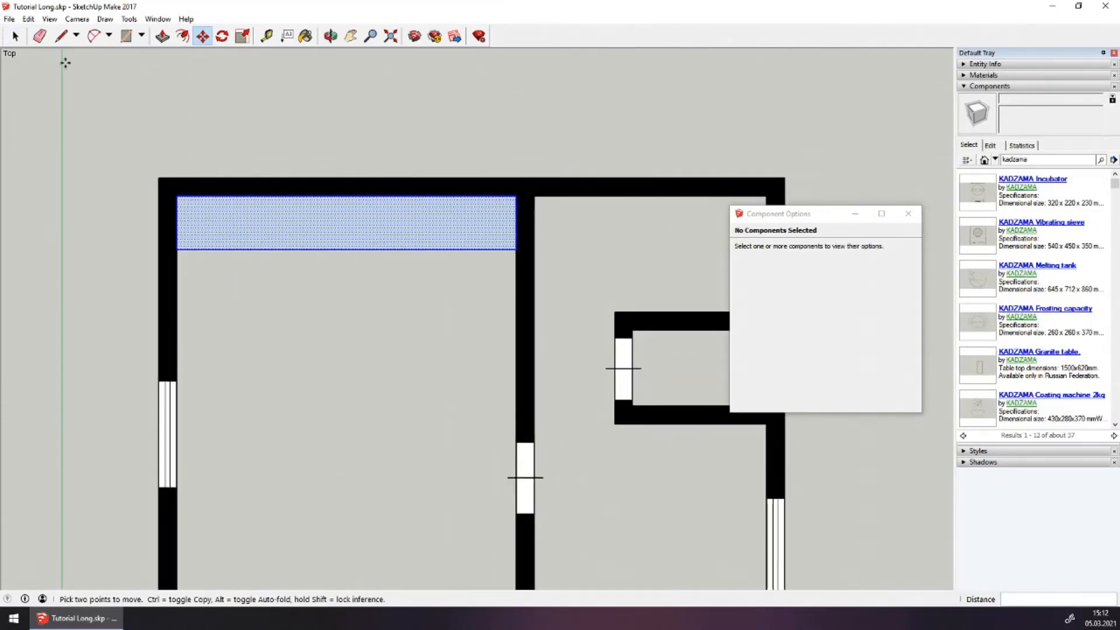
{"action": "left_click", "coordinate": [15, 36]}
{"action": "left_click", "coordinate": [313, 290]}
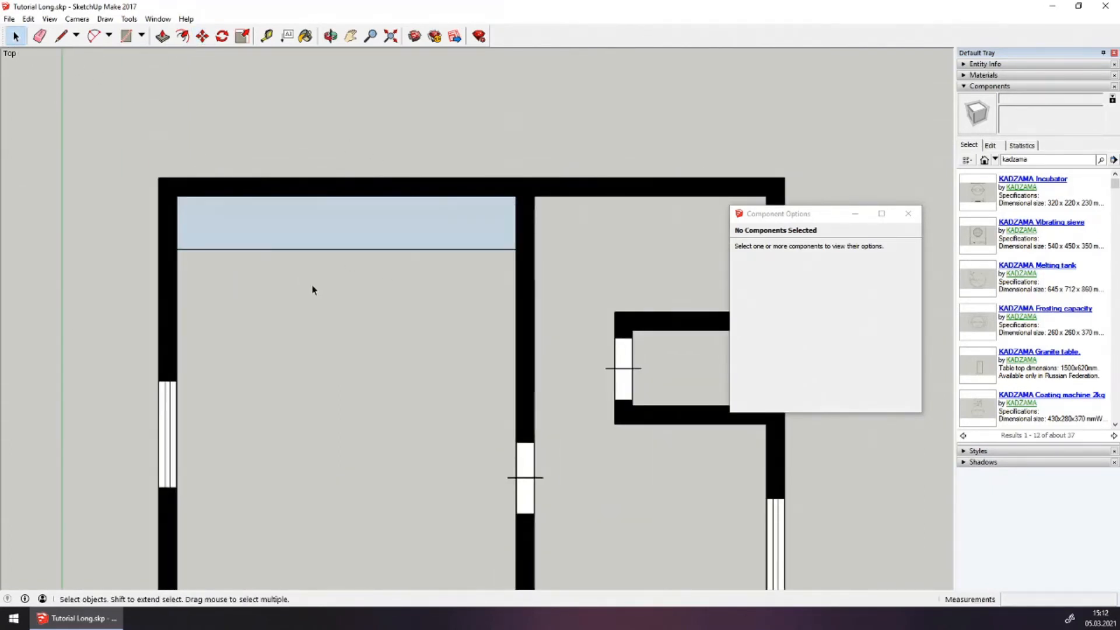
{"action": "left_click", "coordinate": [343, 233]}
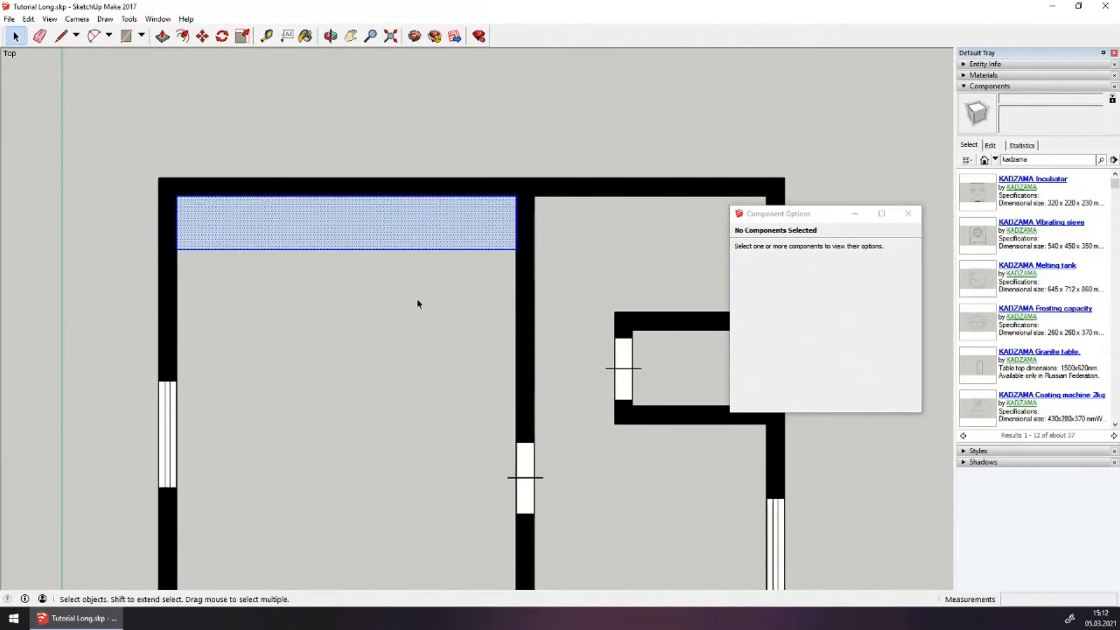
{"action": "left_click", "coordinate": [280, 275]}
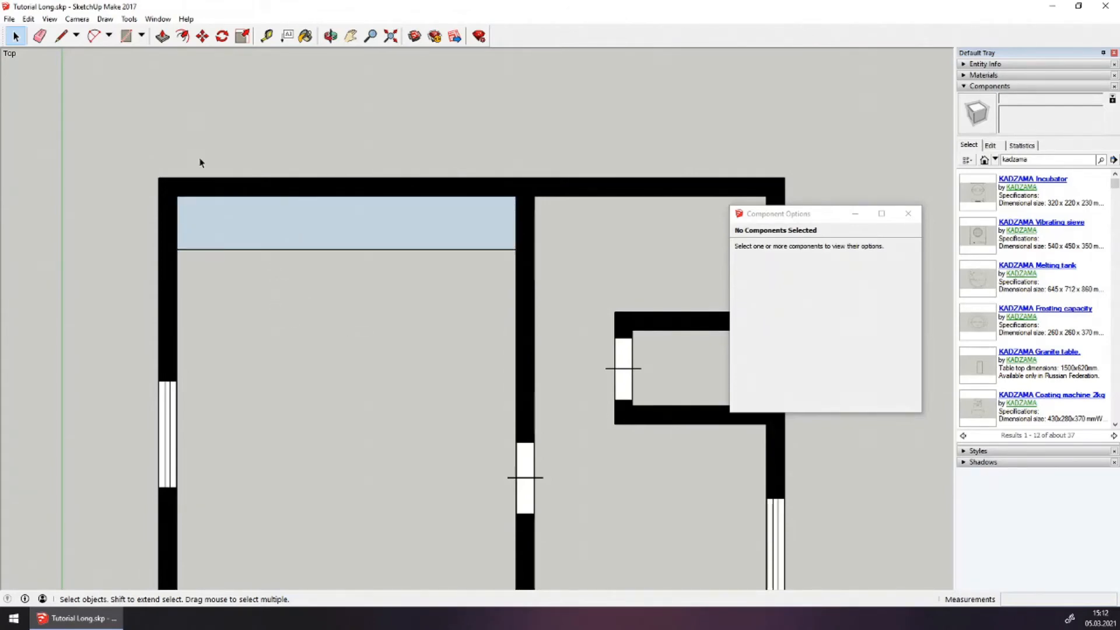
Draw a trial small rectangle below the long one, then cancel its move and undo it
{"action": "left_click", "coordinate": [61, 36]}
{"action": "left_click", "coordinate": [212, 293]}
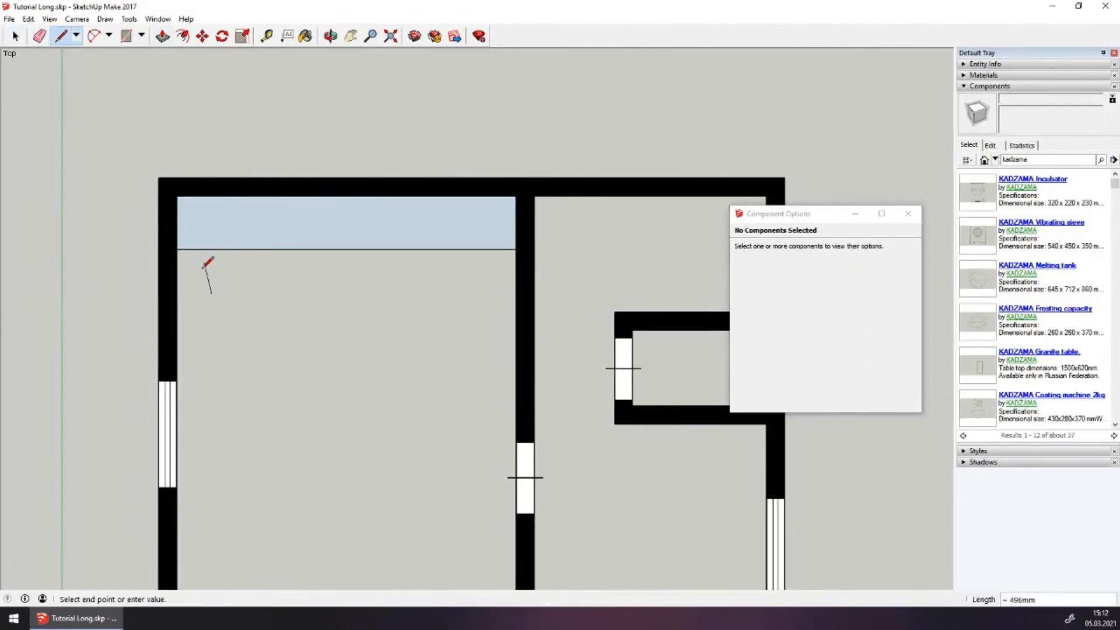
{"action": "left_click", "coordinate": [212, 229]}
{"action": "left_click", "coordinate": [265, 228]}
{"action": "left_click", "coordinate": [265, 292]}
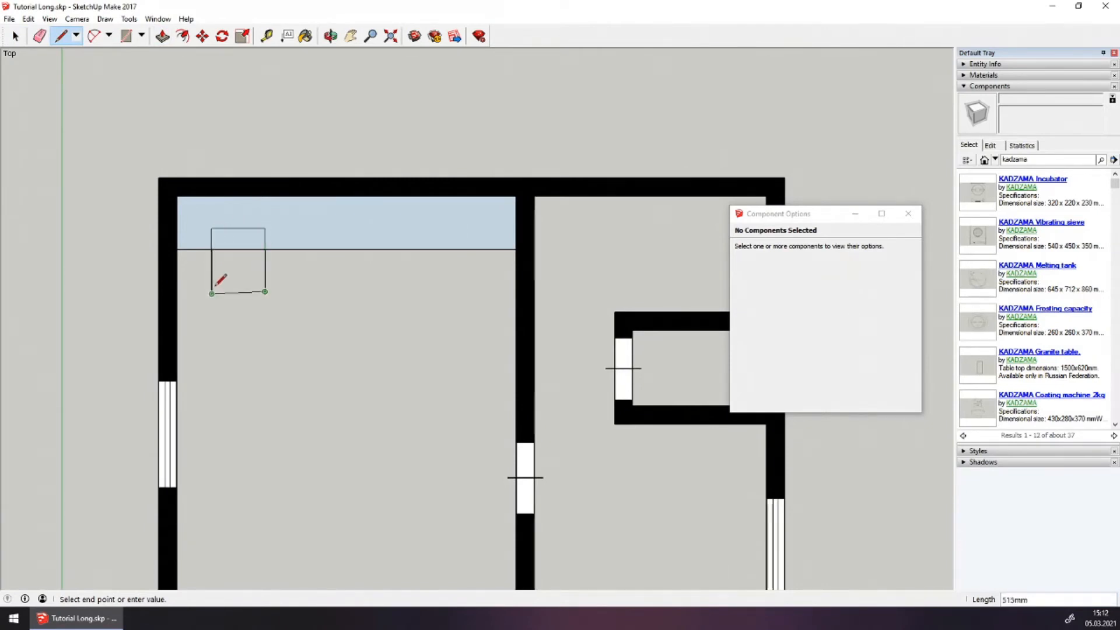
{"action": "left_click", "coordinate": [212, 293]}
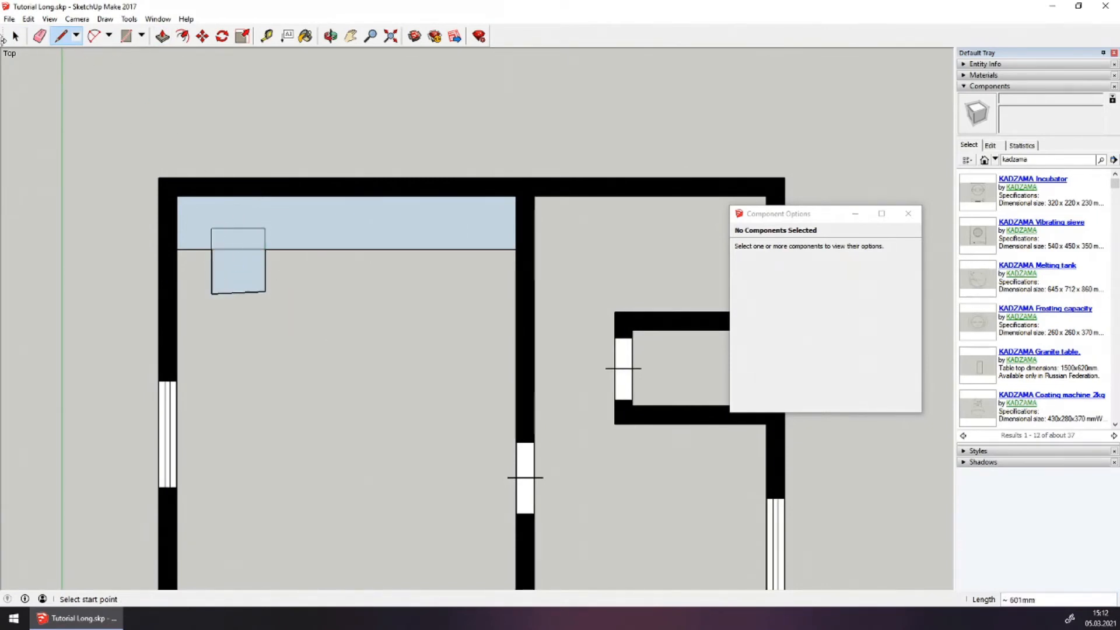
{"action": "key", "text": "space"}
{"action": "left_click_drag", "start_coordinate": [203, 320], "coordinate": [281, 207]}
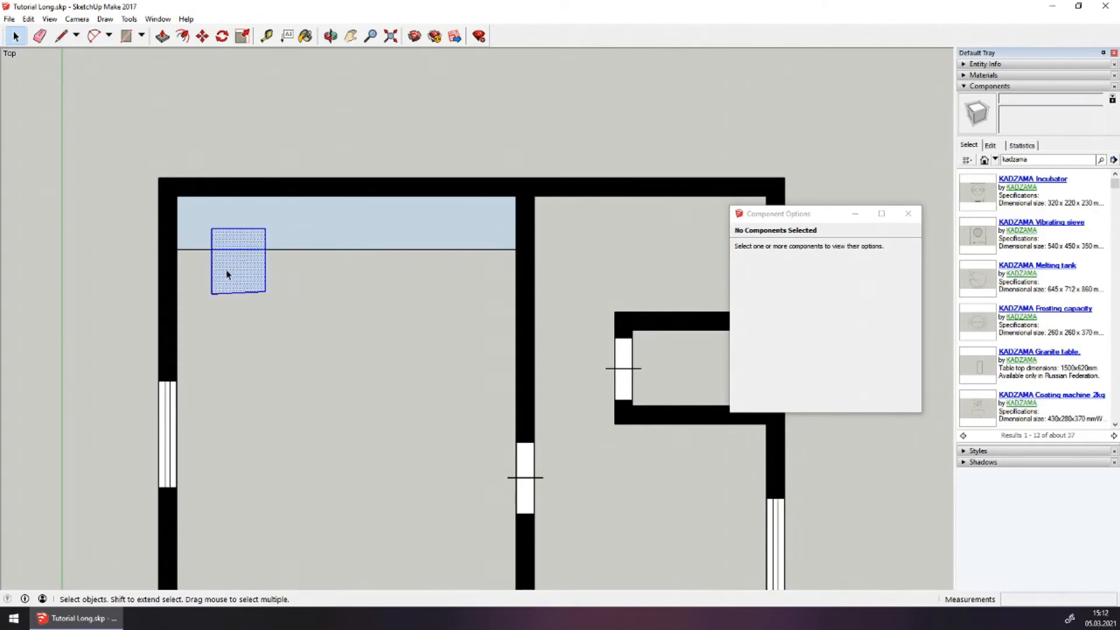
{"action": "left_click", "coordinate": [203, 36]}
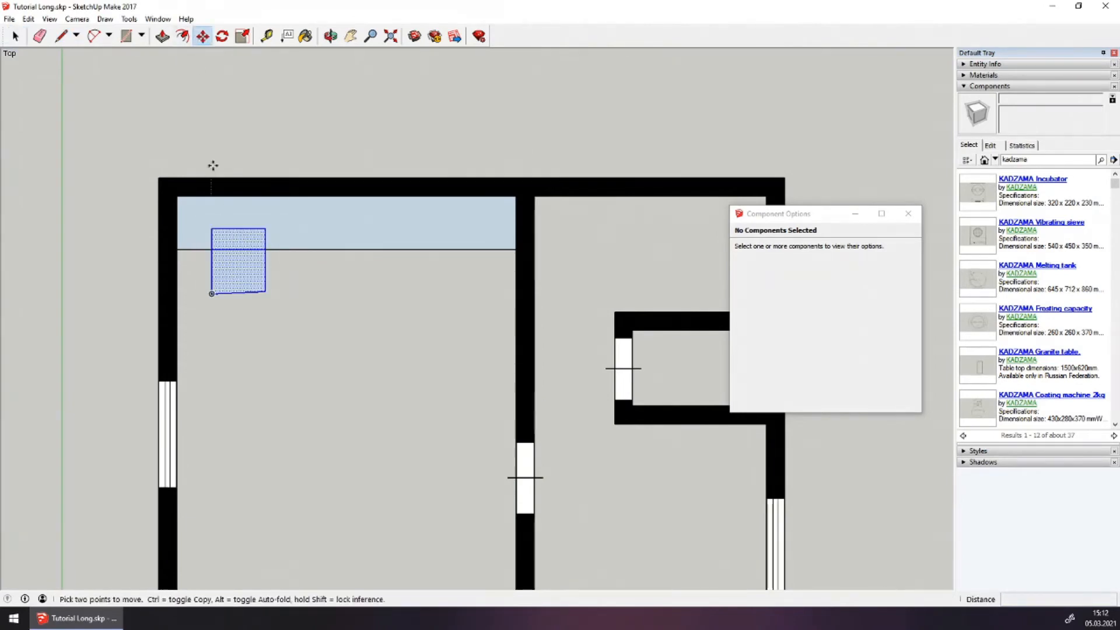
{"action": "left_click", "coordinate": [230, 270]}
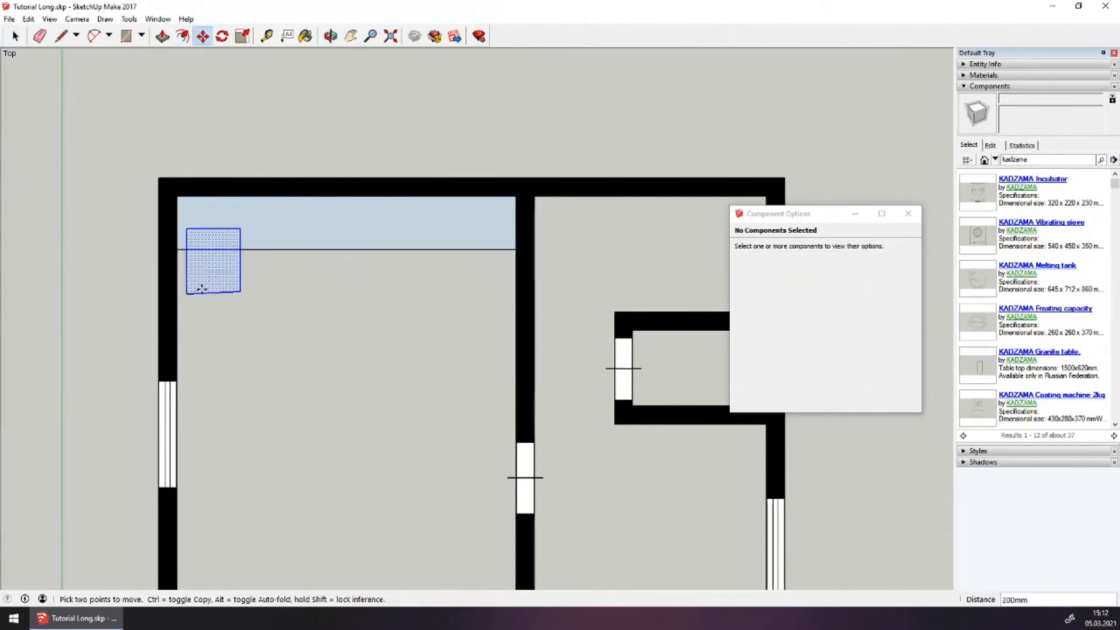
{"action": "key", "text": "Escape"}
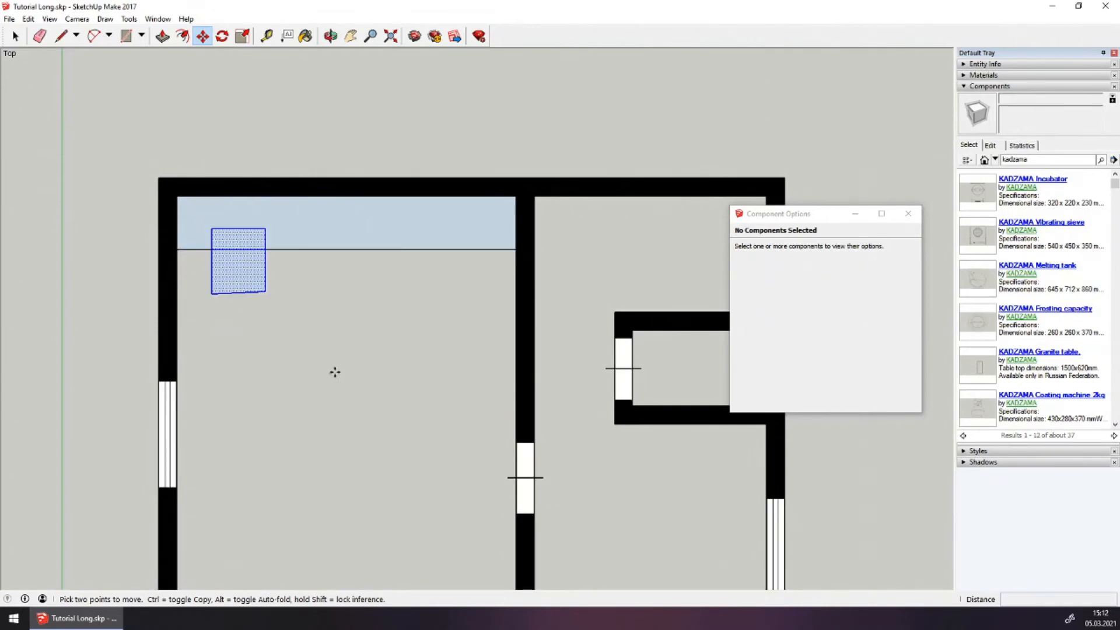
{"action": "key", "text": "ctrl+z"}
{"action": "key", "text": "ctrl+z"}
{"action": "key", "text": "ctrl+z"}
{"action": "key", "text": "ctrl+z"}
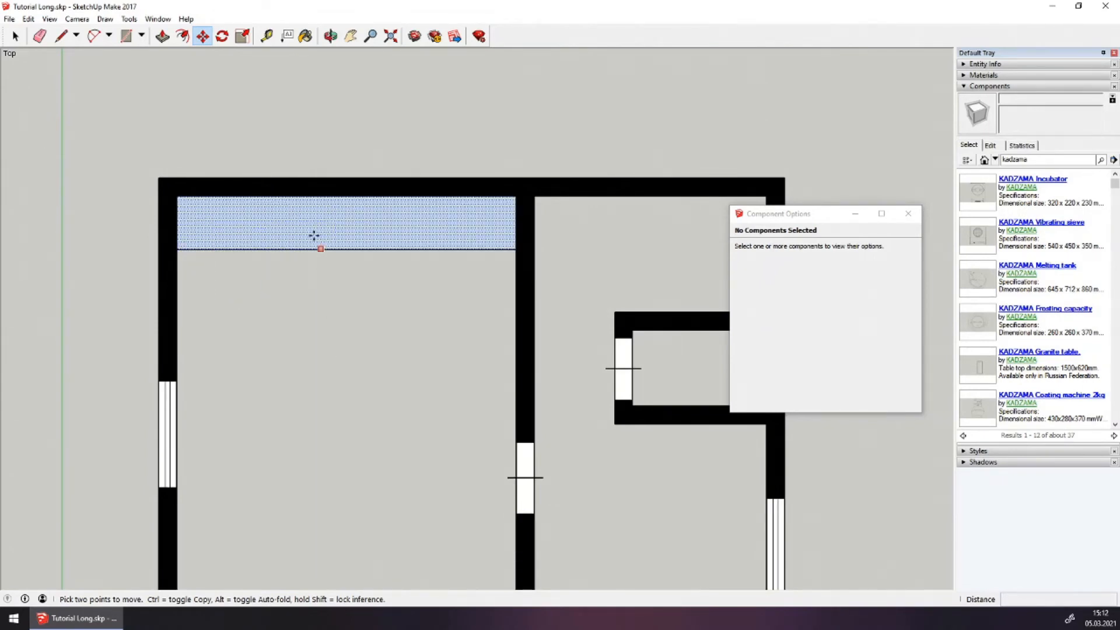
Reselect the long rectangle face along the top wall
{"action": "left_click", "coordinate": [15, 36]}
{"action": "left_click", "coordinate": [149, 133]}
{"action": "left_click", "coordinate": [270, 229]}
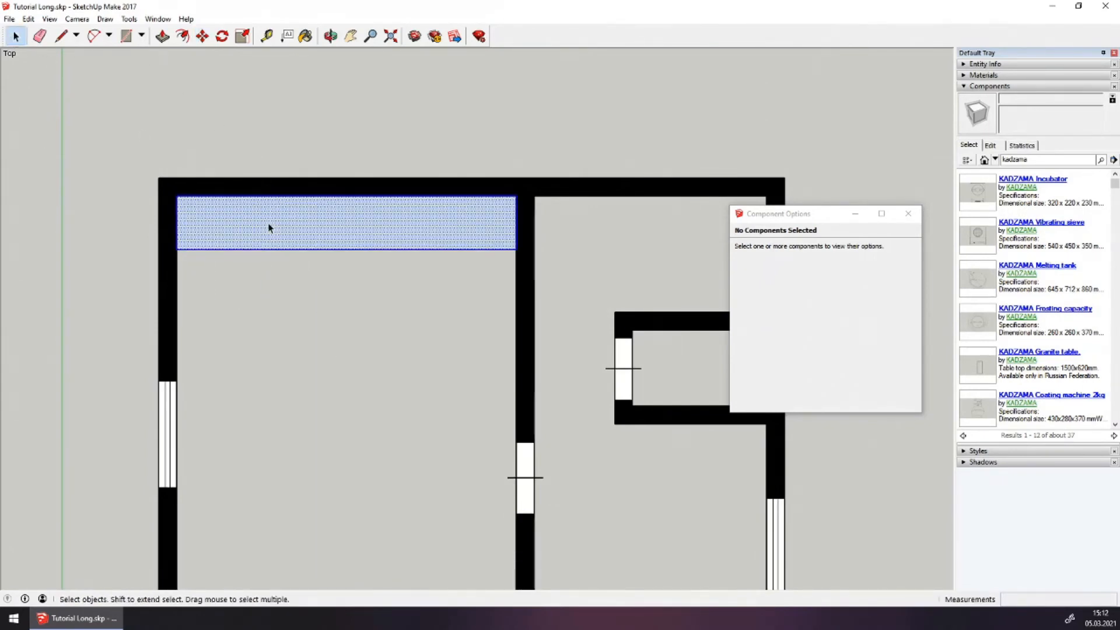
{"action": "left_click", "coordinate": [310, 358]}
{"action": "left_click", "coordinate": [385, 240]}
Use Make Component on the selected rectangle with the definition name 'Стеллаж' and create it
{"action": "right_click", "coordinate": [354, 219]}
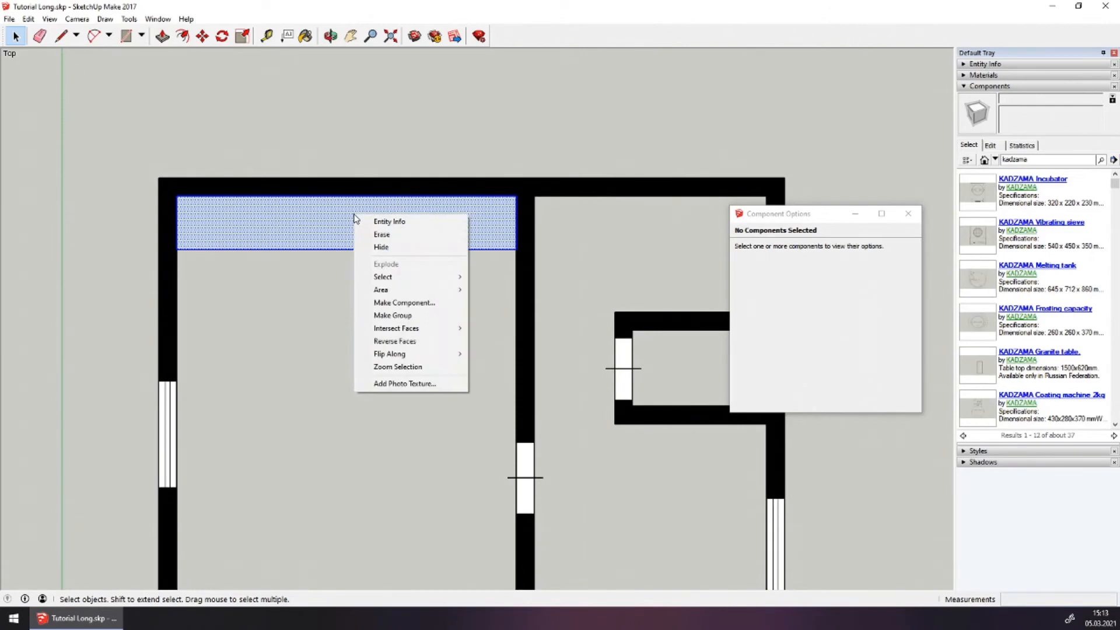
{"action": "left_click", "coordinate": [401, 303]}
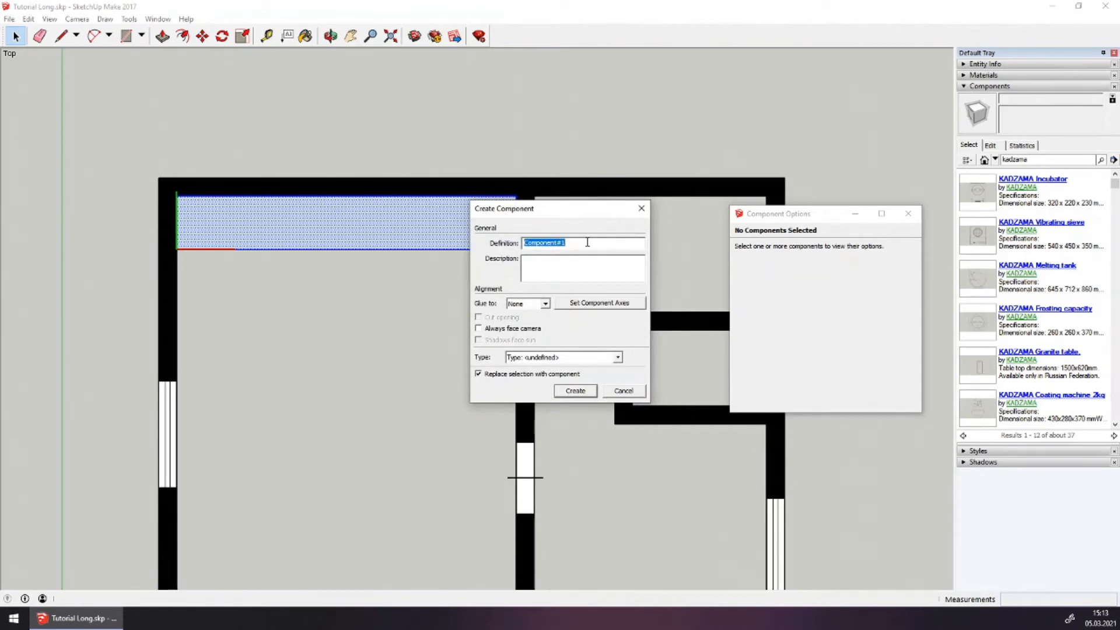
{"action": "type", "text": "Стеллаж"}
{"action": "left_click", "coordinate": [576, 389]}
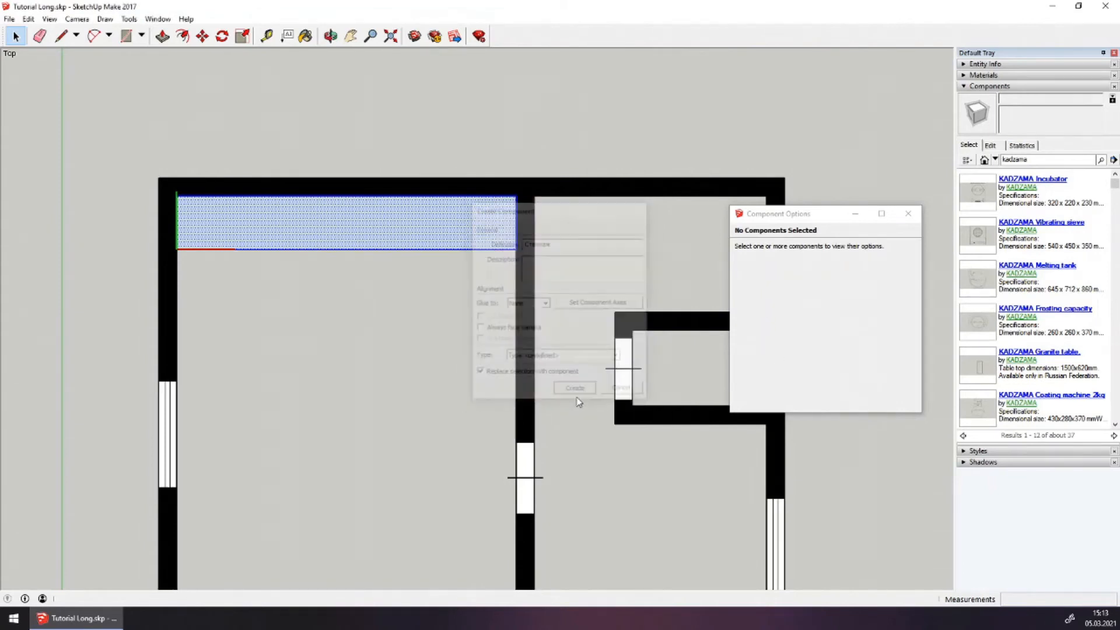
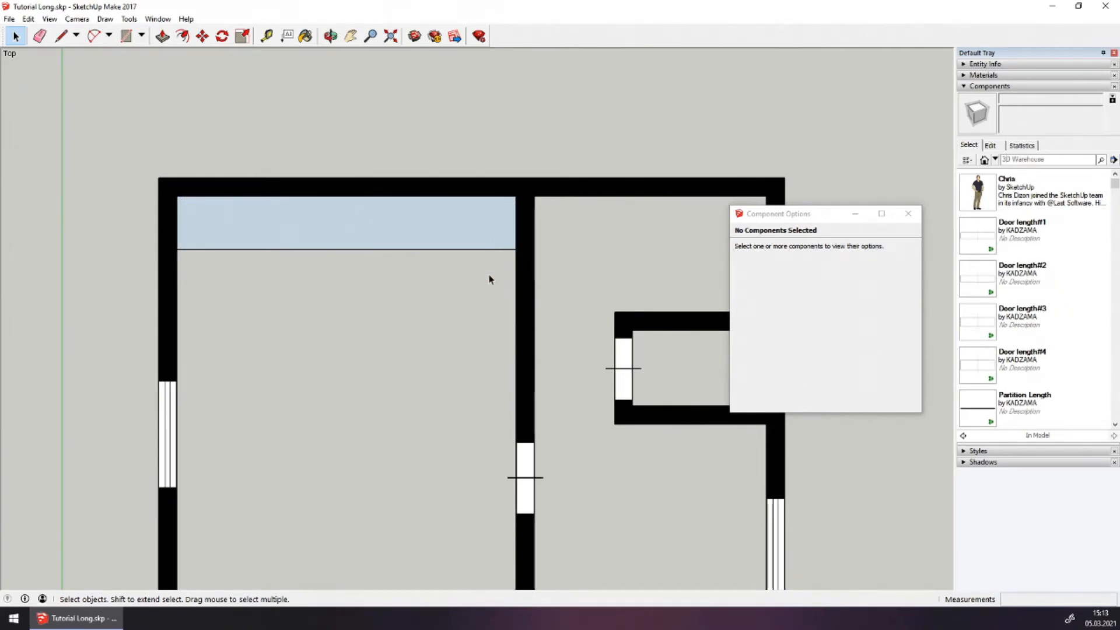
Draw a 600 × 1800 mm counter rectangle below the top counter against the right wall
{"action": "left_click", "coordinate": [61, 36]}
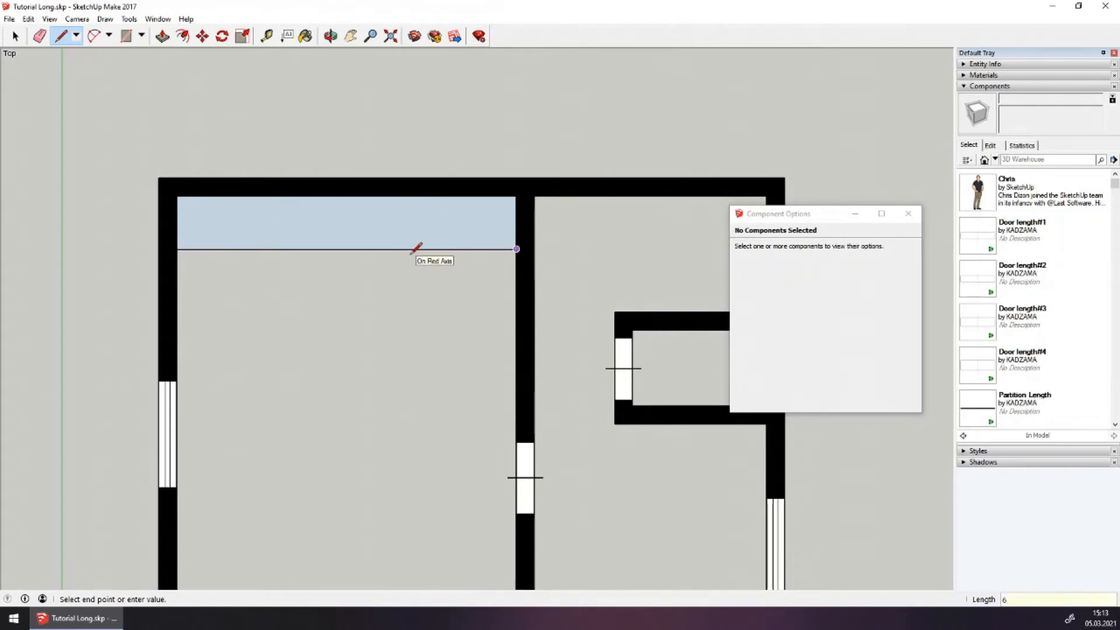
{"action": "key", "text": "Return"}
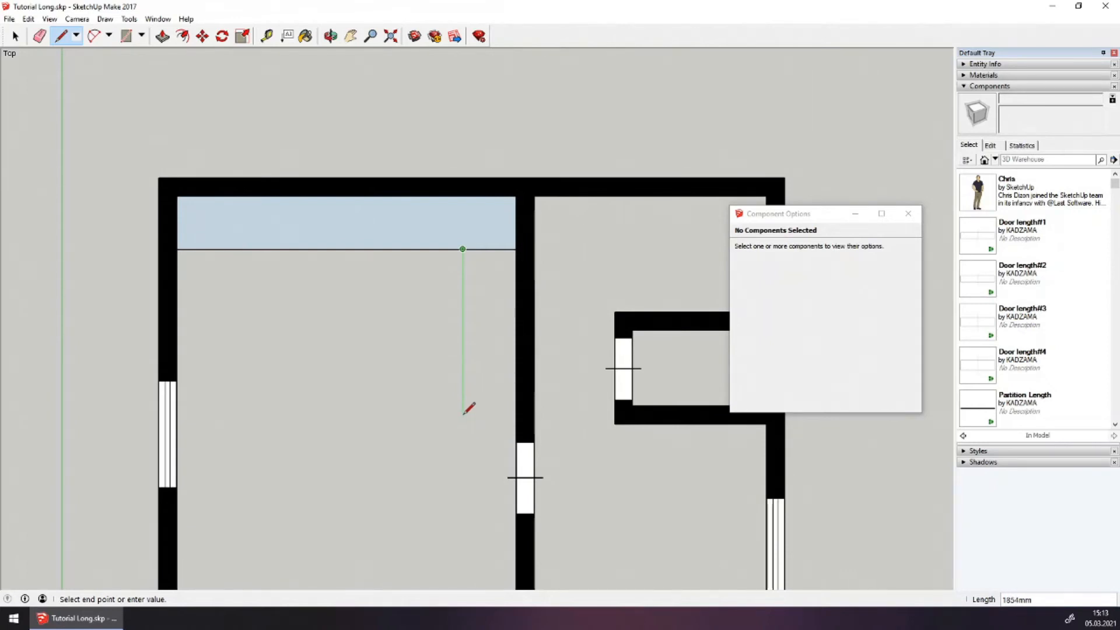
{"action": "type", "text": "1800"}
{"action": "key", "text": "Return"}
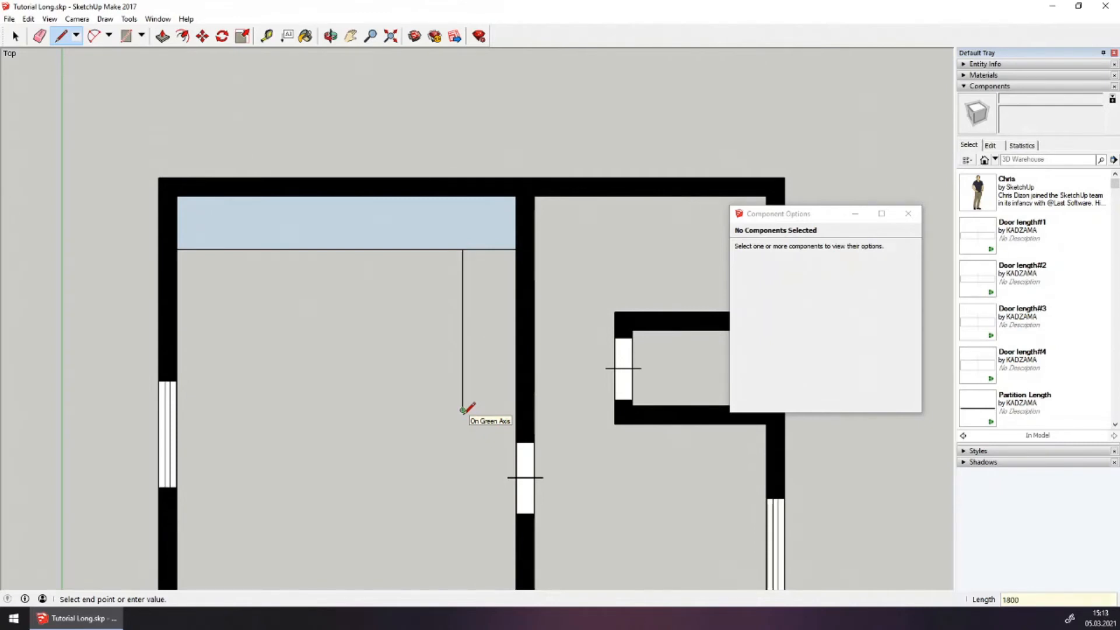
{"action": "left_click", "coordinate": [516, 410]}
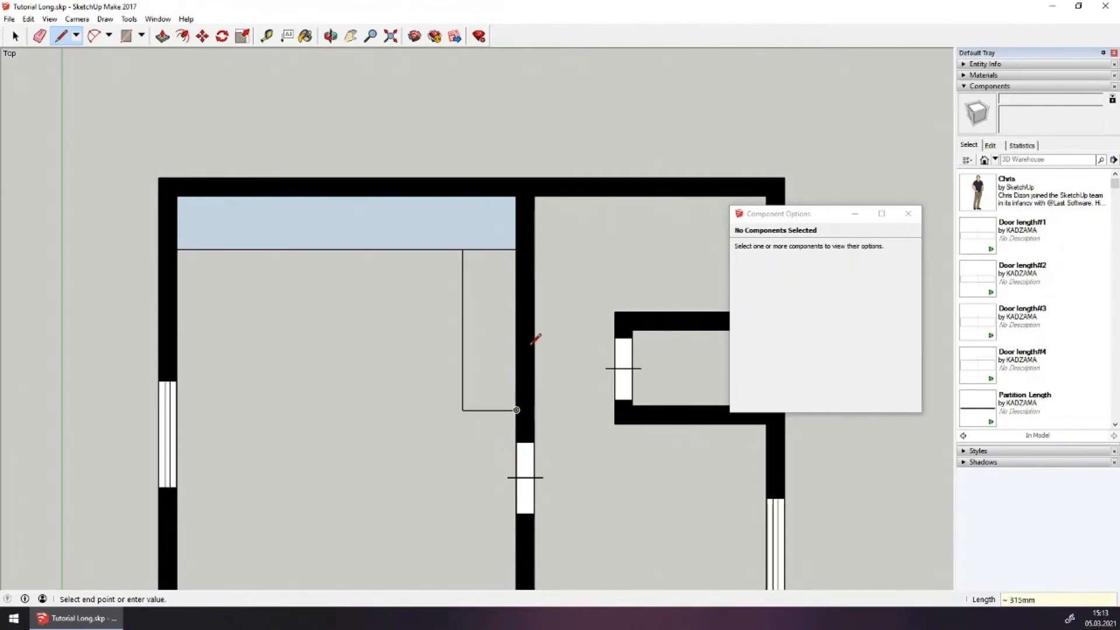
{"action": "left_click", "coordinate": [516, 250]}
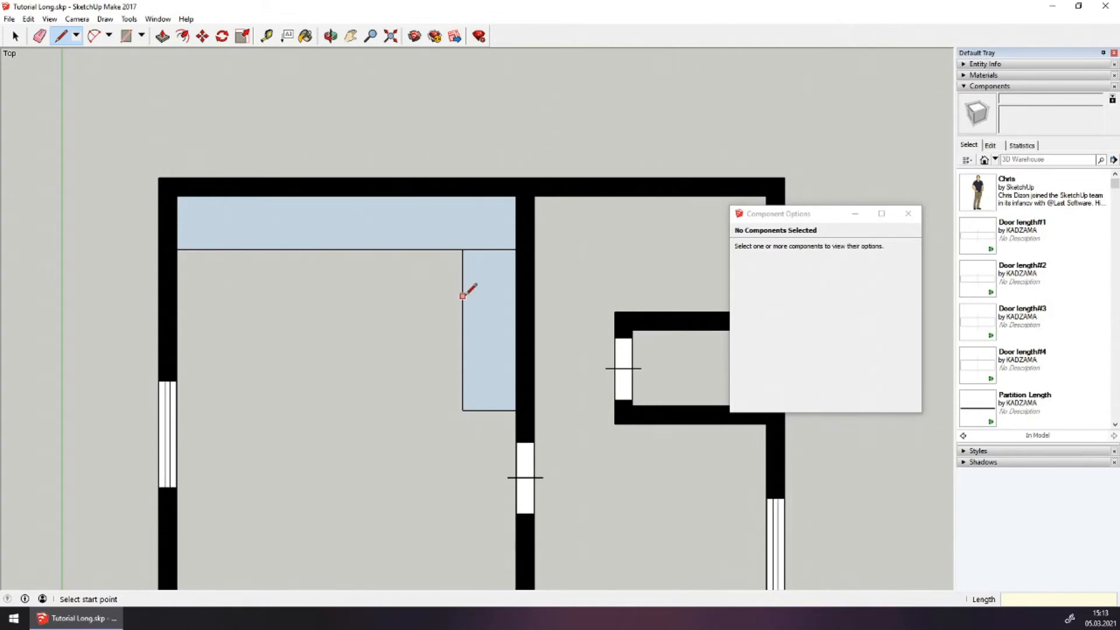
Convert the new counter into component 'Стеллаж 2' and deselect it
{"action": "left_click", "coordinate": [14, 37]}
{"action": "left_click", "coordinate": [13, 37]}
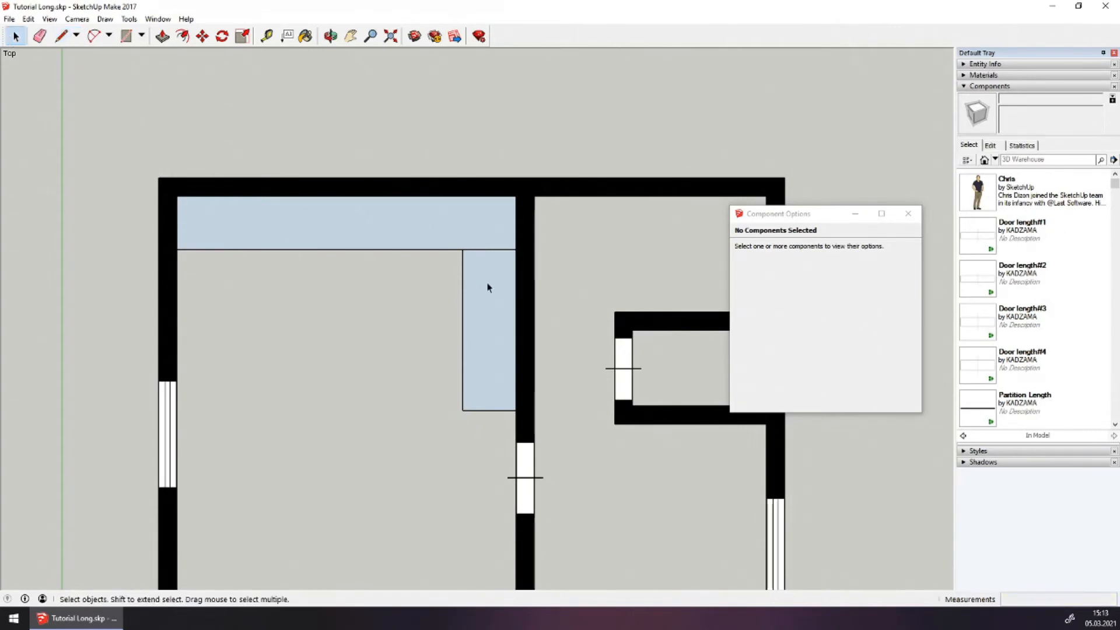
{"action": "double_click", "coordinate": [488, 287]}
{"action": "right_click", "coordinate": [489, 287]}
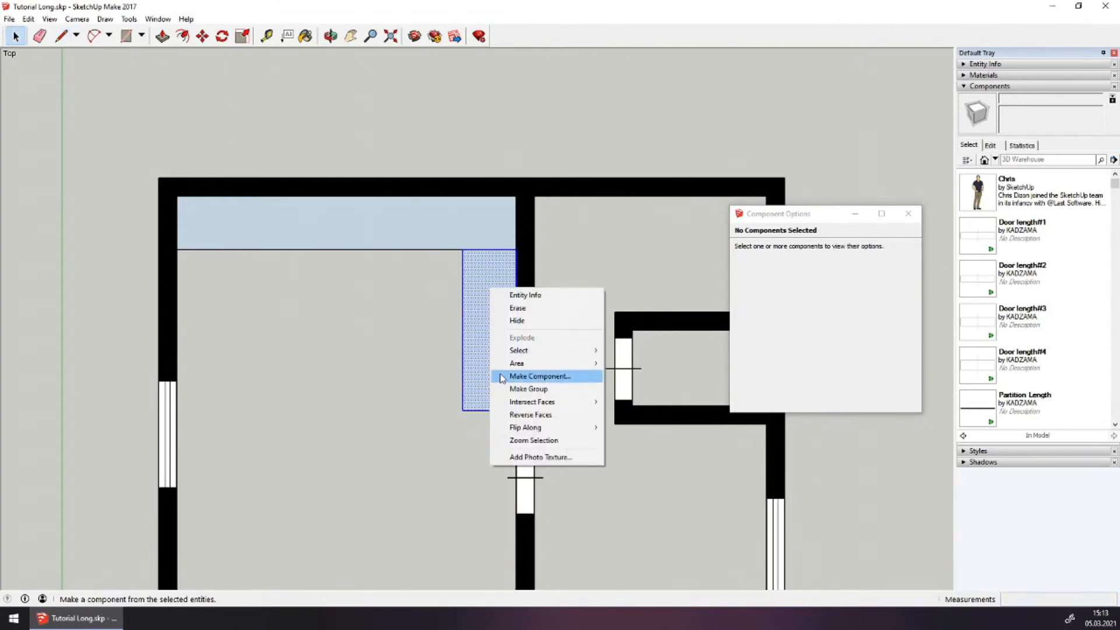
{"action": "left_click", "coordinate": [540, 376]}
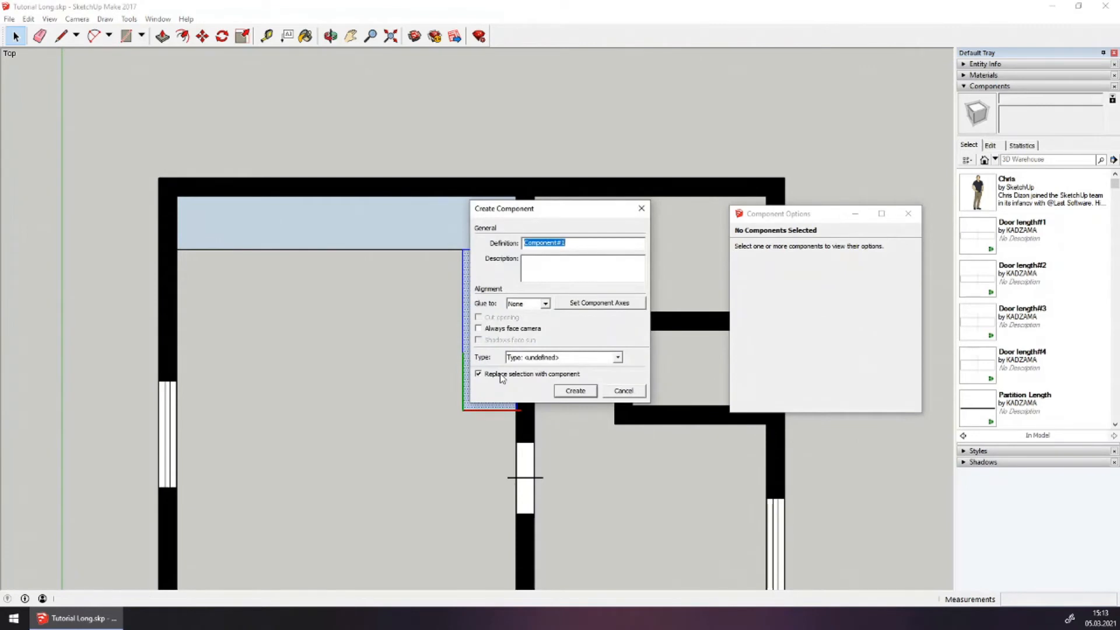
{"action": "type", "text": "CTолешница"}
{"action": "key", "text": "Return"}
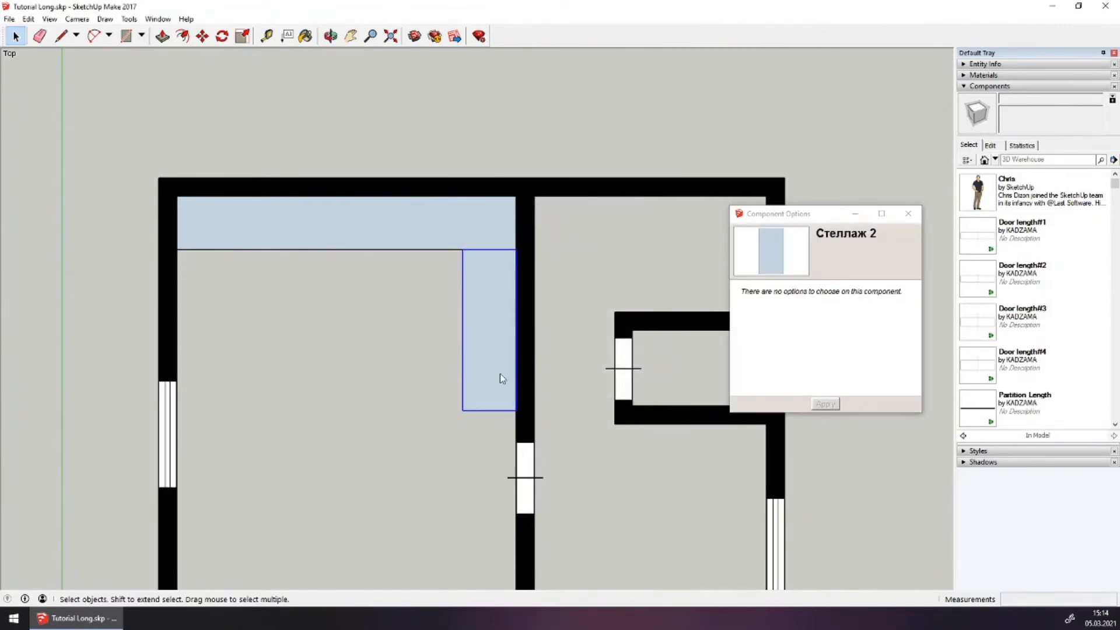
{"action": "left_click", "coordinate": [542, 240]}
Draw an 1100 × 600 mm block in the left room's bottom-left corner
{"action": "scroll", "coordinate": [529, 247], "scroll_direction": "down", "scroll_amount": 3}
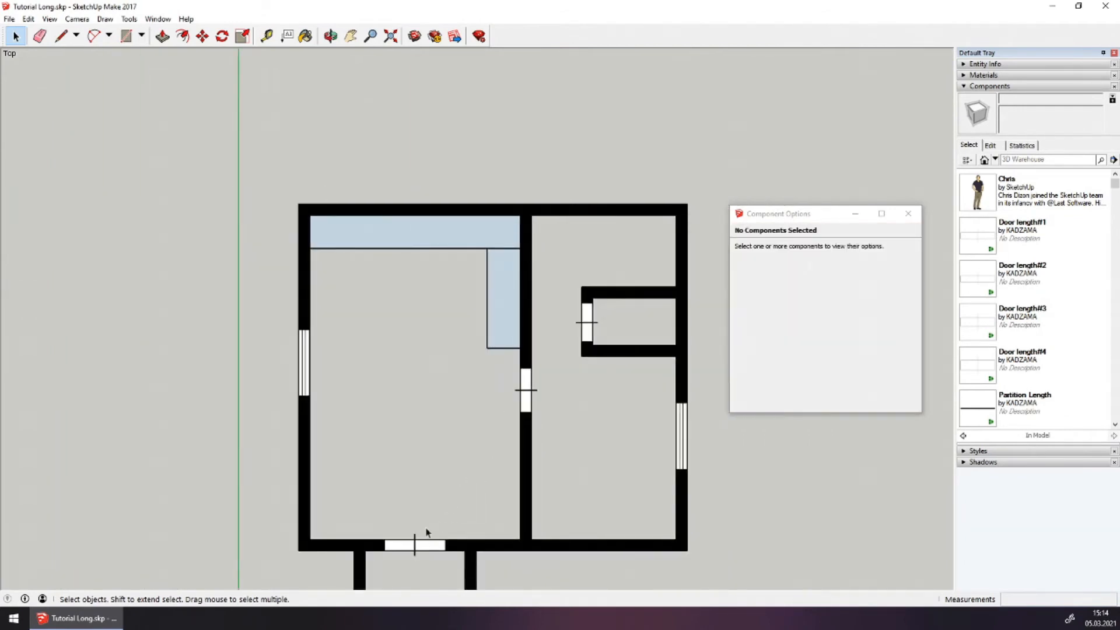
{"action": "scroll", "coordinate": [471, 526], "scroll_direction": "up", "scroll_amount": 1}
{"action": "middle_click_drag", "start_coordinate": [380, 500], "coordinate": [384, 360], "text": "shift"}
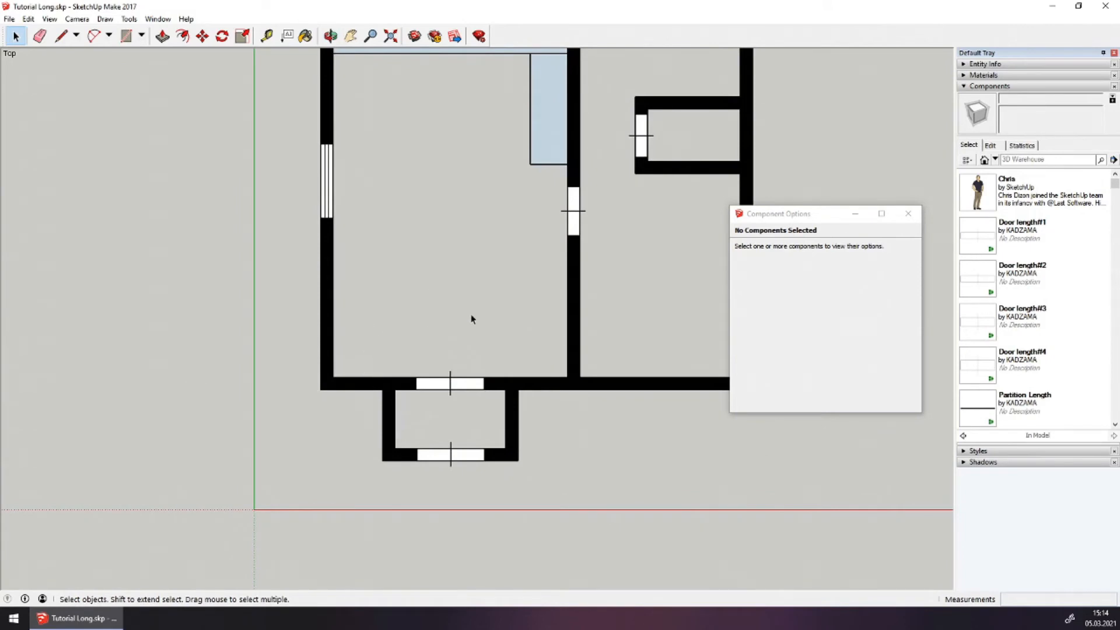
{"action": "scroll", "coordinate": [411, 322], "scroll_direction": "up", "scroll_amount": 3}
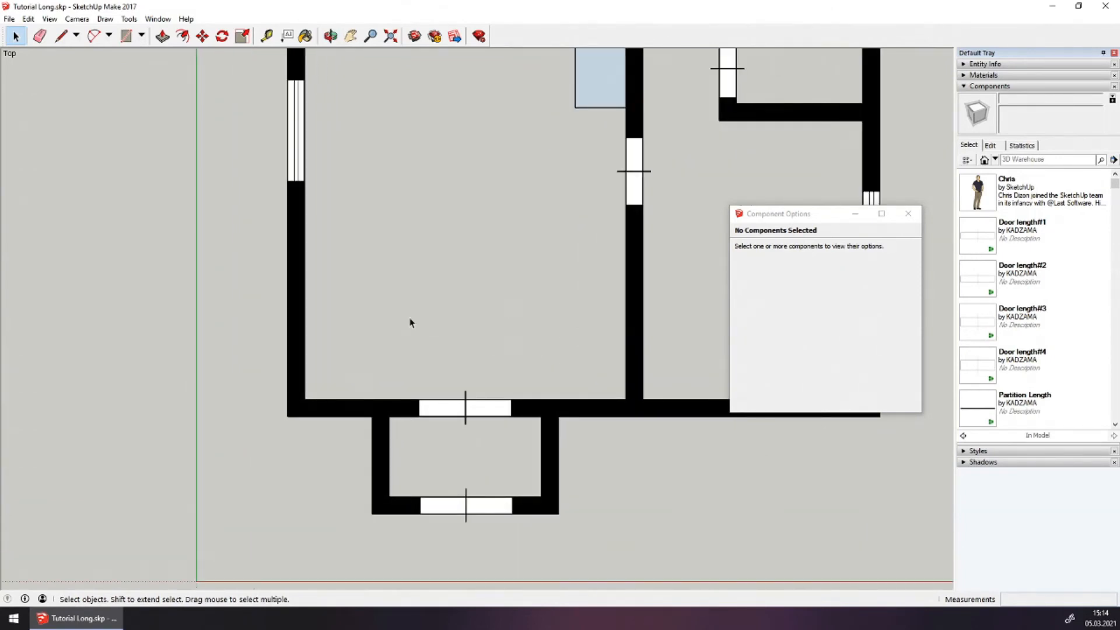
{"action": "left_click", "coordinate": [61, 36]}
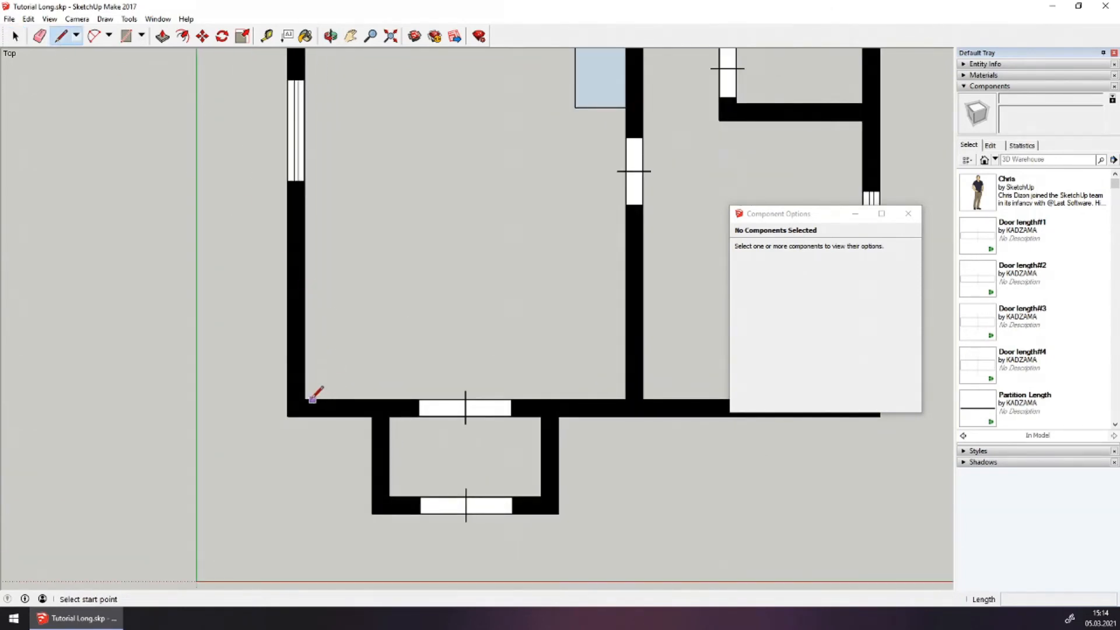
{"action": "left_click", "coordinate": [305, 400]}
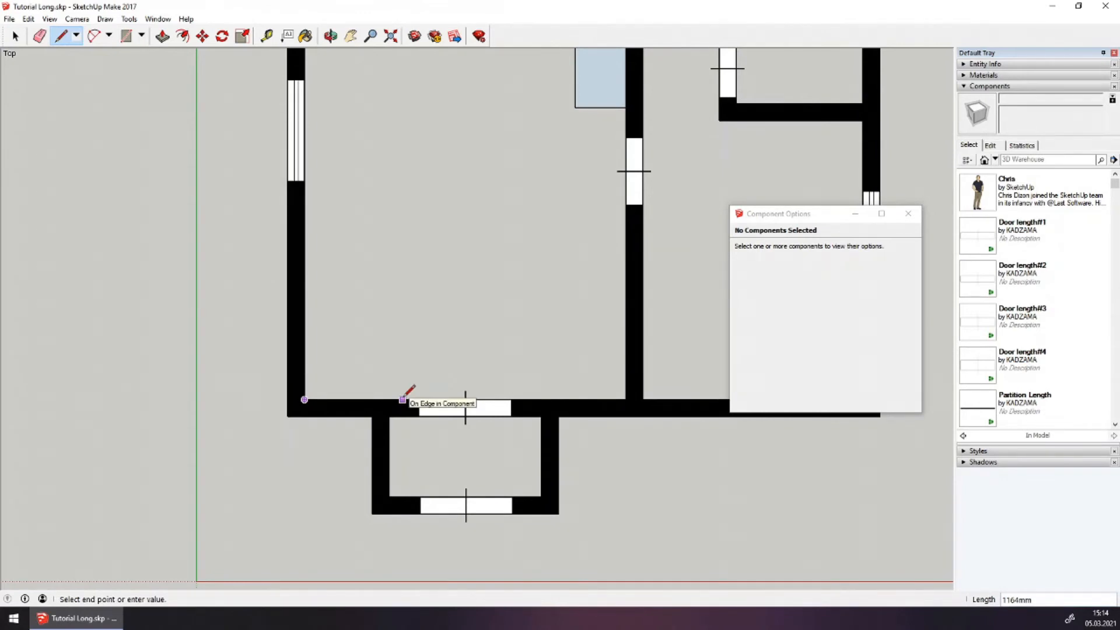
{"action": "type", "text": "1100"}
{"action": "key", "text": "Return"}
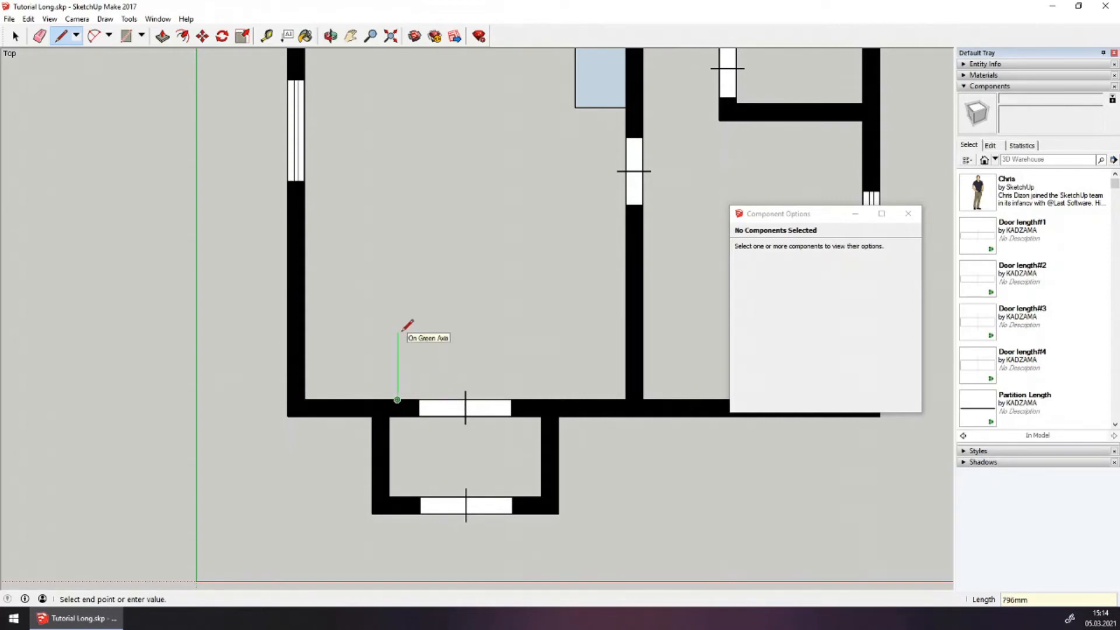
{"action": "type", "text": "600"}
{"action": "key", "text": "Return"}
{"action": "left_click", "coordinate": [304, 349]}
{"action": "left_click", "coordinate": [304, 400]}
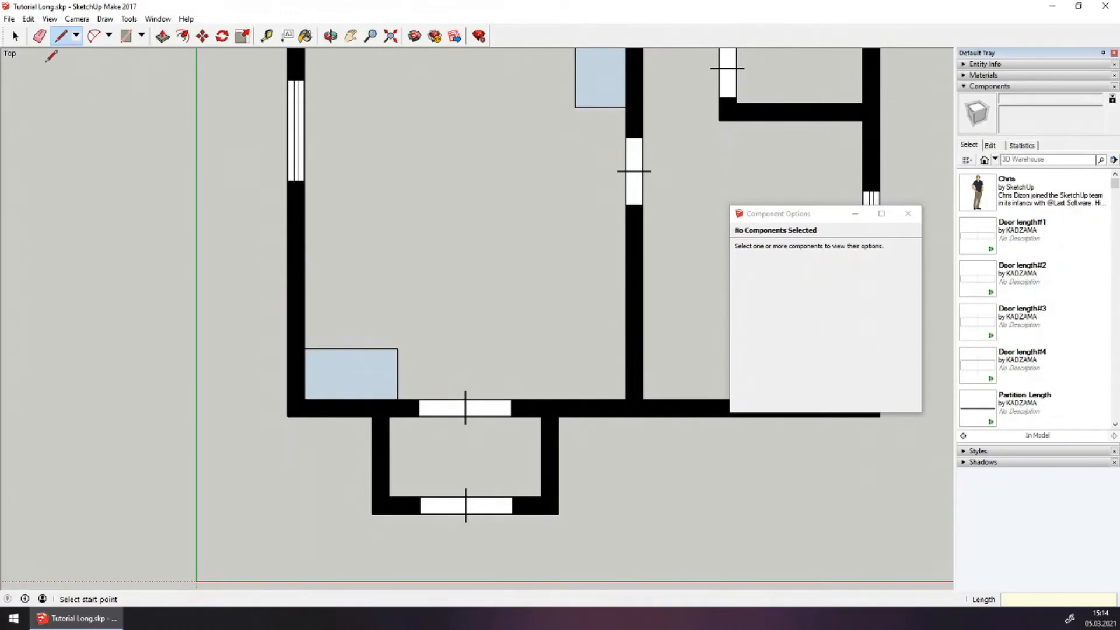
Make the corner block a component, 'Стеллаж 3'
{"action": "left_click", "coordinate": [16, 36]}
{"action": "left_click", "coordinate": [321, 365]}
{"action": "right_click", "coordinate": [317, 365]}
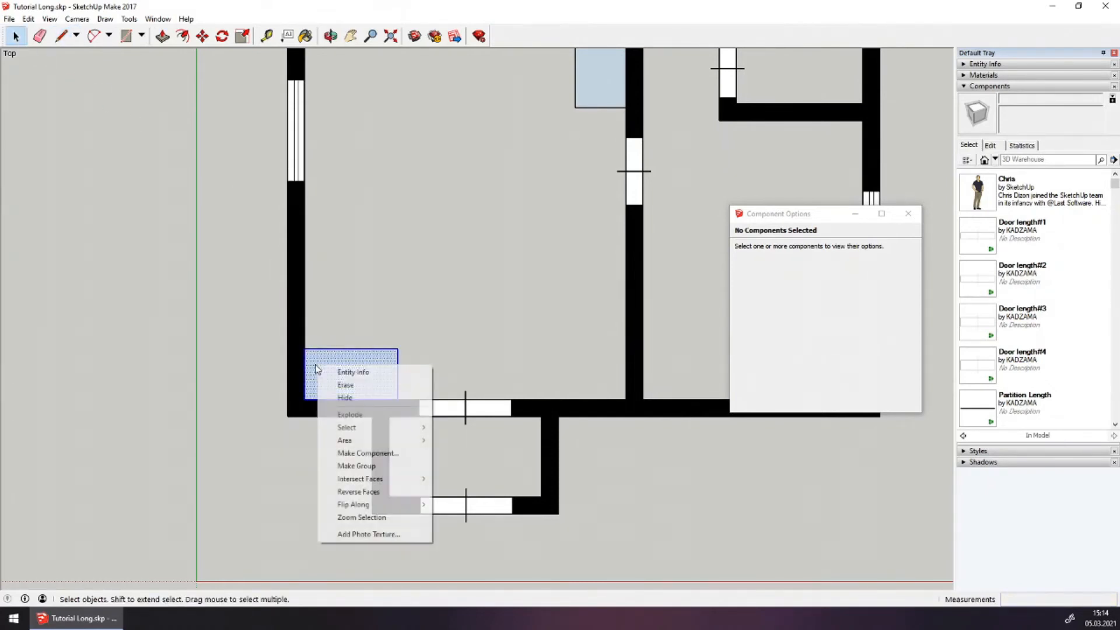
{"action": "left_click", "coordinate": [363, 454]}
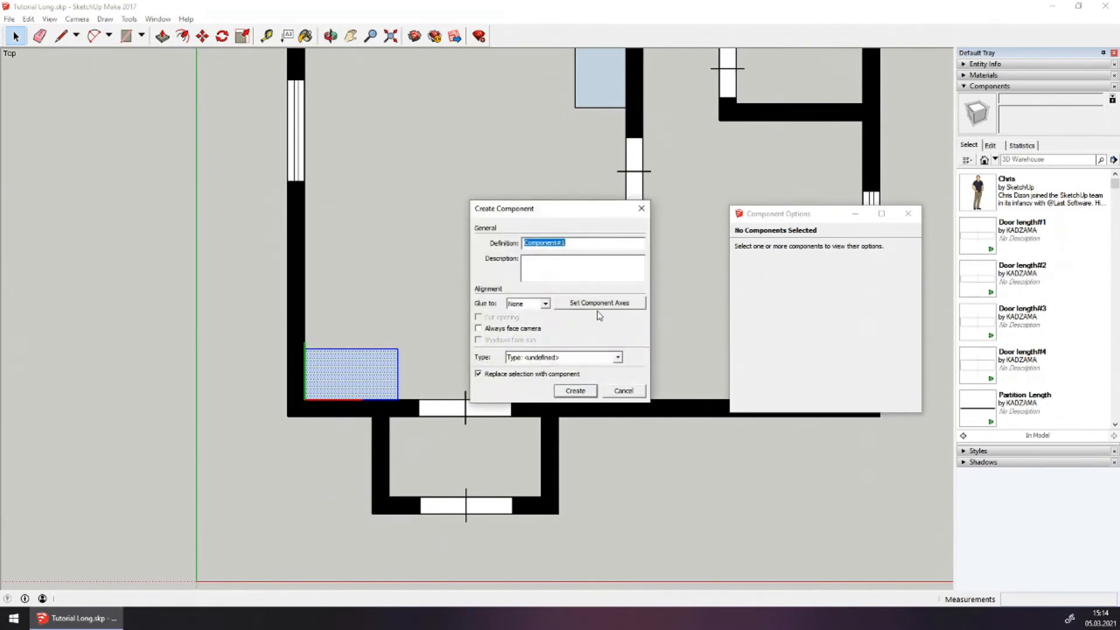
{"action": "type", "text": "Cre"}
{"action": "left_click", "coordinate": [582, 391]}
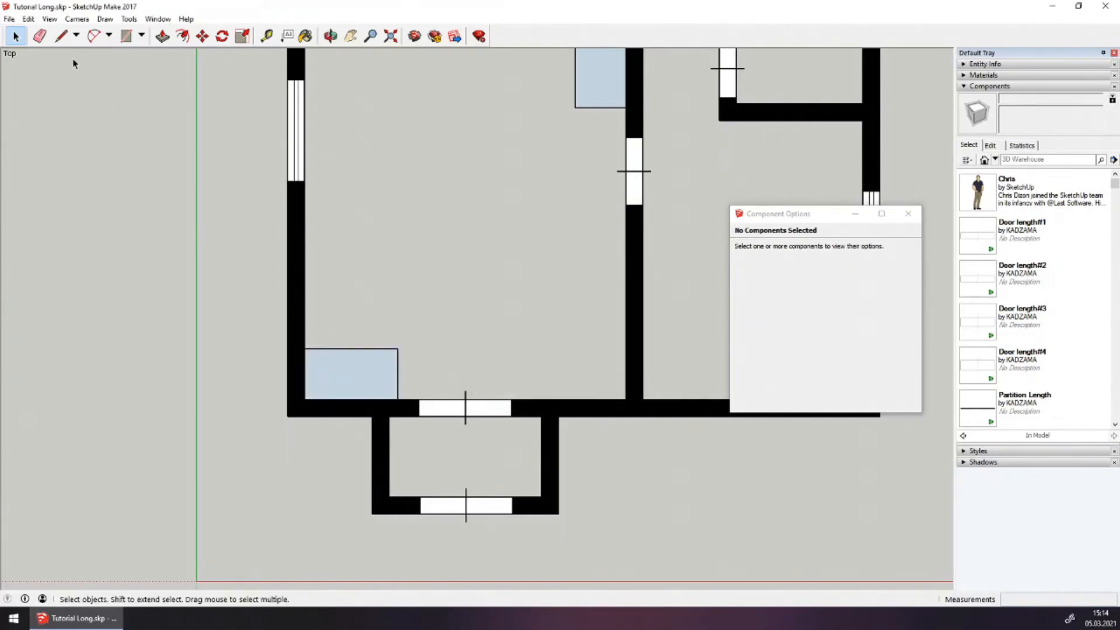
{"action": "left_click", "coordinate": [61, 35]}
Draw an 1800 × 600 mm shelf up the left wall from the corner block
{"action": "left_click", "coordinate": [304, 349]}
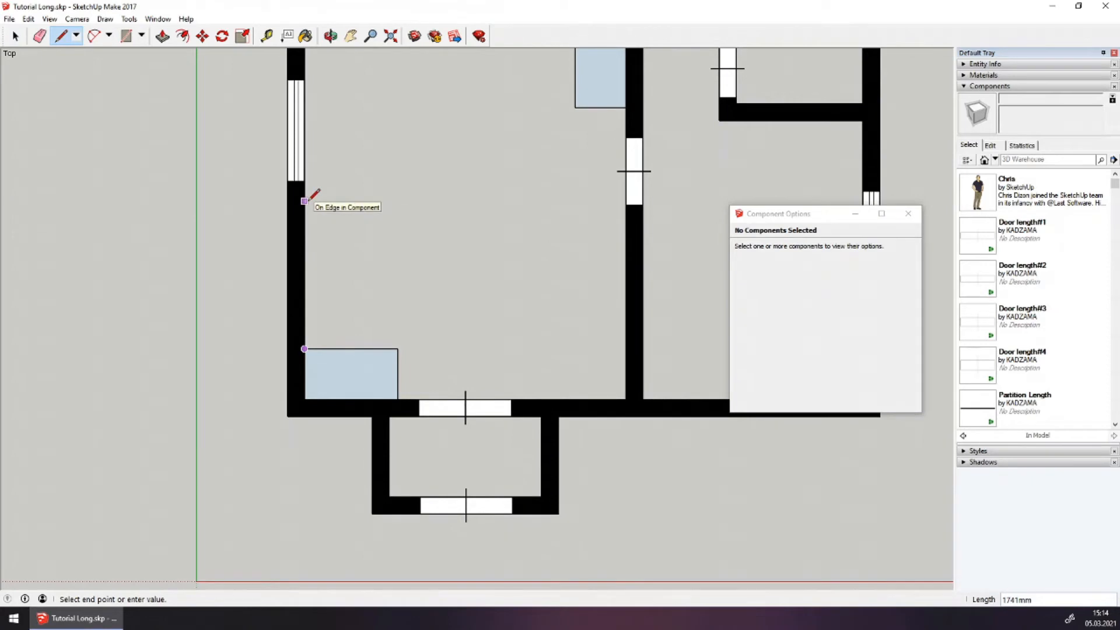
{"action": "type", "text": "1800"}
{"action": "key", "text": "Return"}
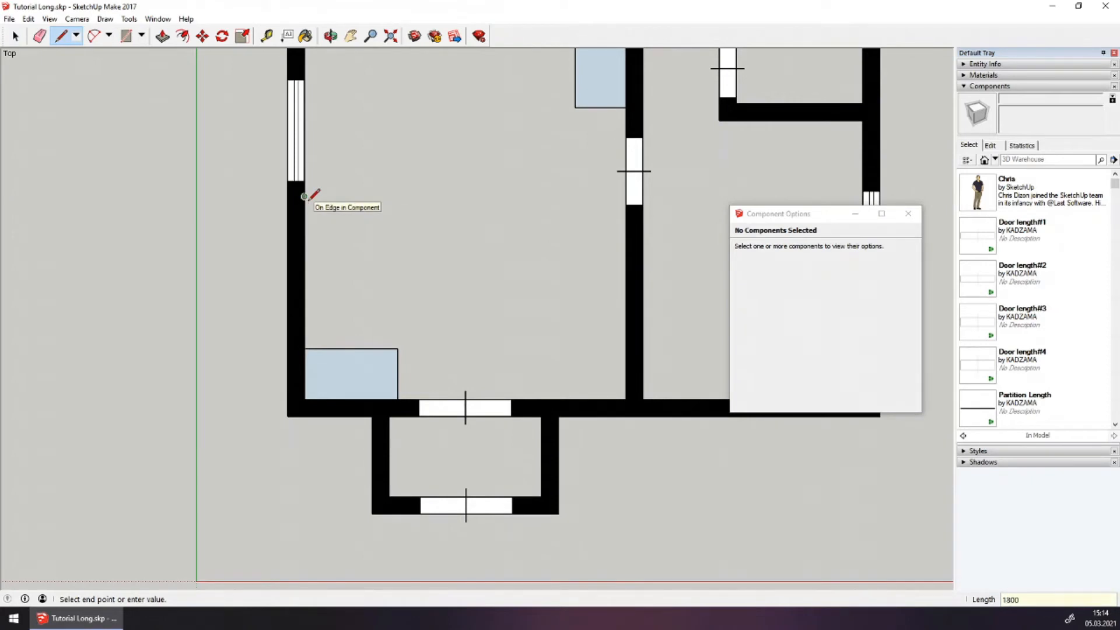
{"action": "type", "text": "6"}
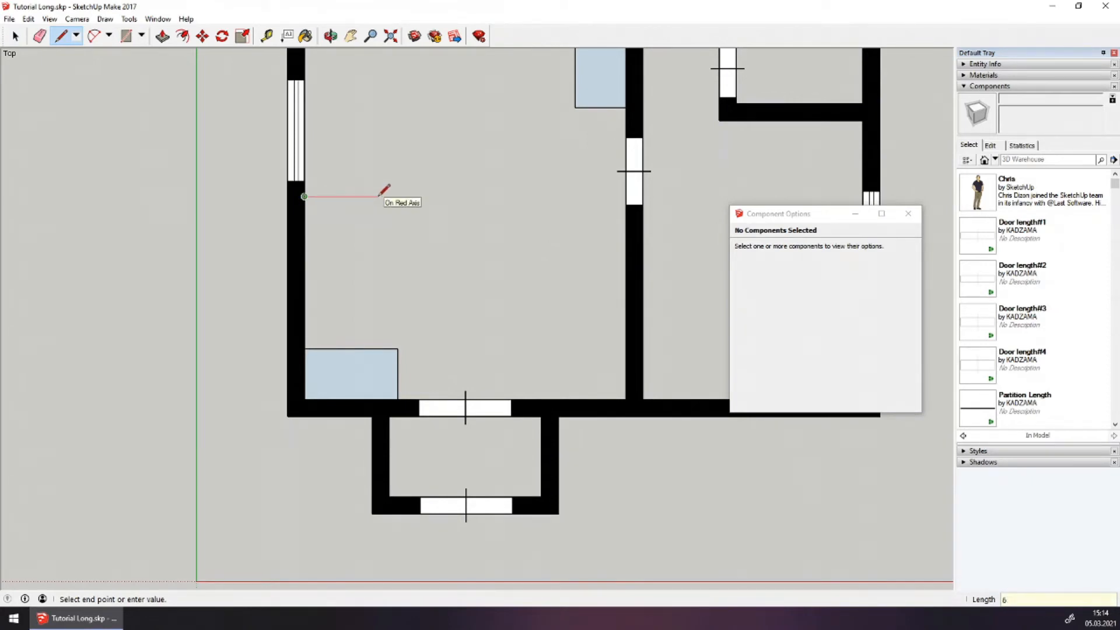
{"action": "type", "text": "00"}
{"action": "key", "text": "Return"}
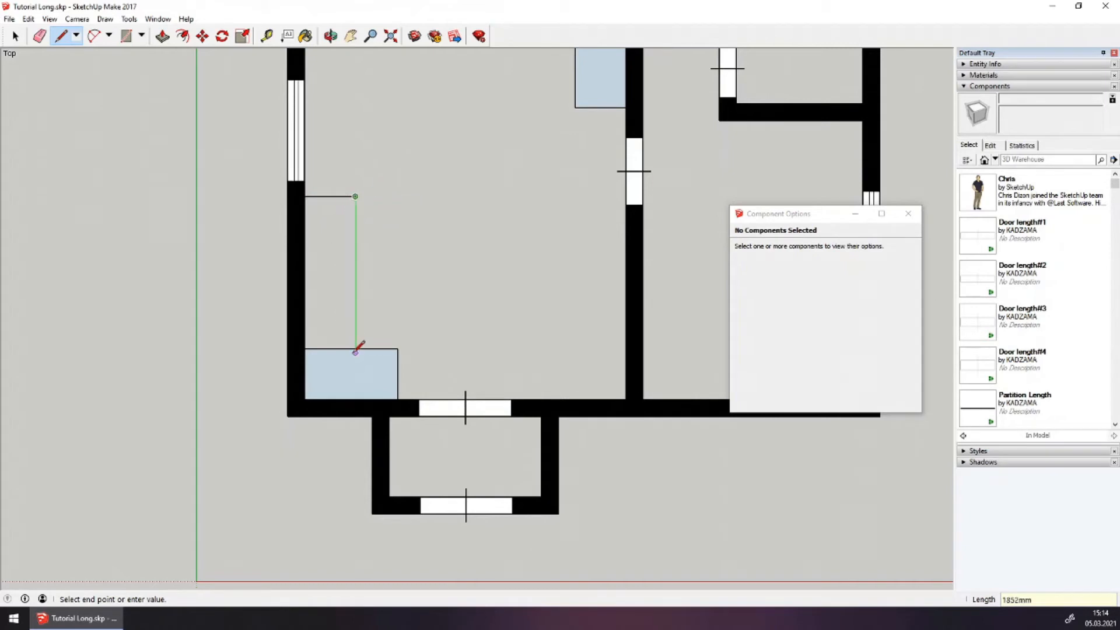
{"action": "left_click", "coordinate": [356, 348]}
{"action": "left_click", "coordinate": [305, 348]}
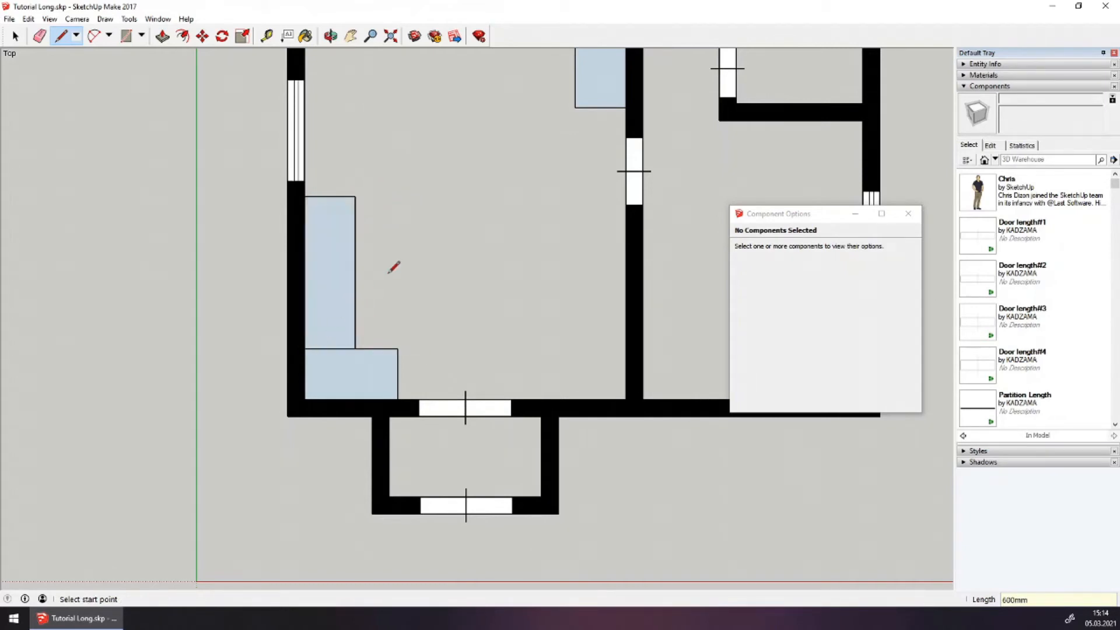
Turn the shelf into component 'Стеллаж 4'
{"action": "left_click", "coordinate": [15, 36]}
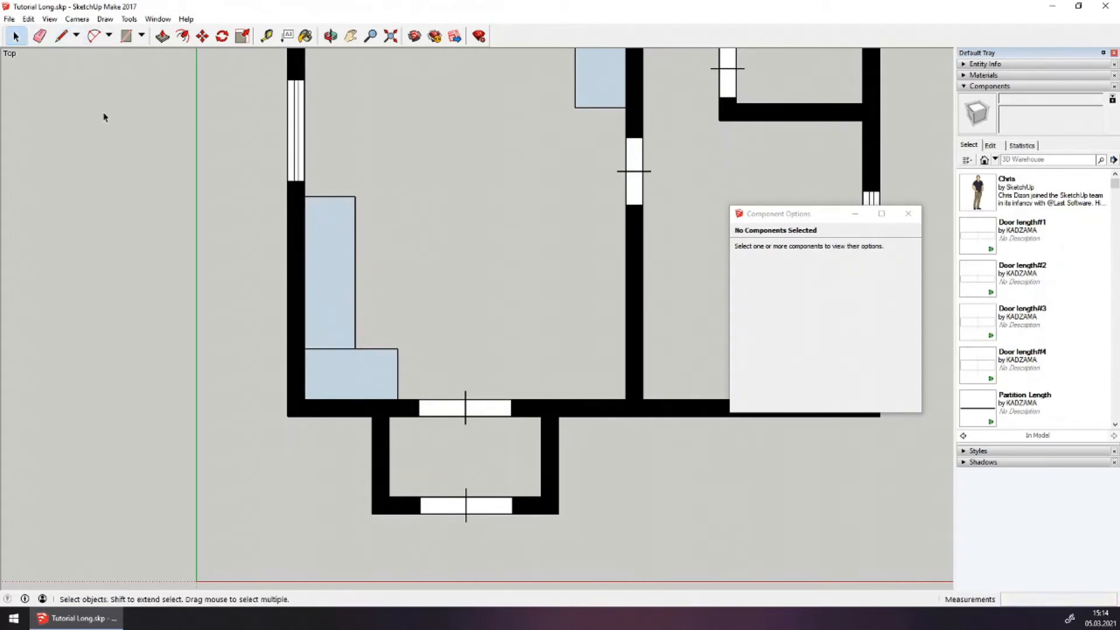
{"action": "left_click", "coordinate": [342, 232]}
{"action": "right_click", "coordinate": [346, 268]}
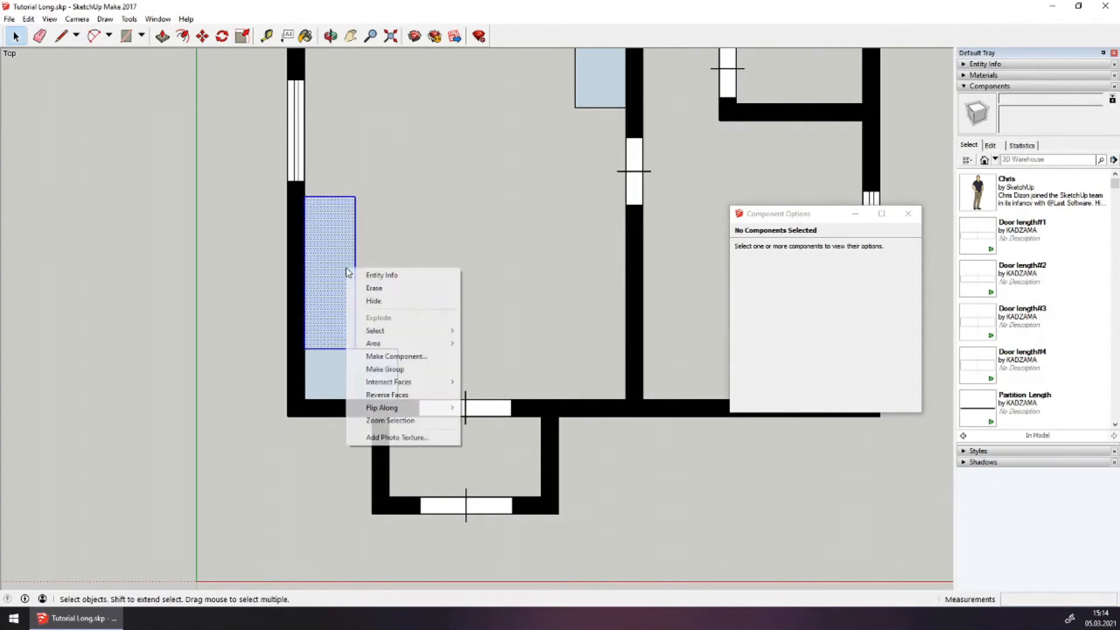
{"action": "left_click", "coordinate": [396, 356]}
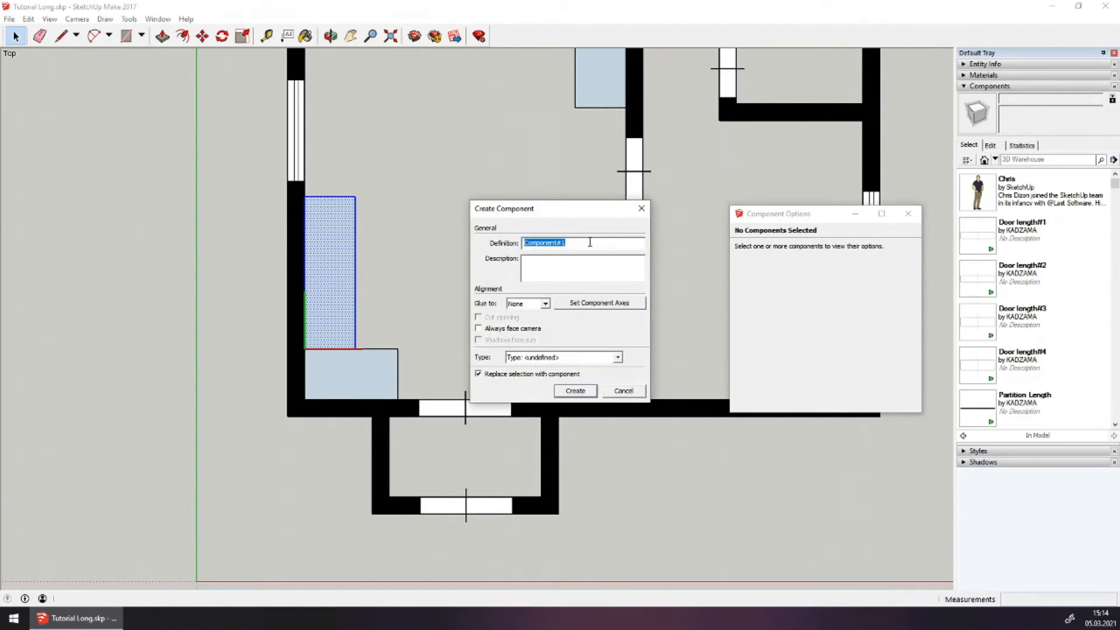
{"action": "type", "text": "Cre"}
{"action": "left_click", "coordinate": [575, 390]}
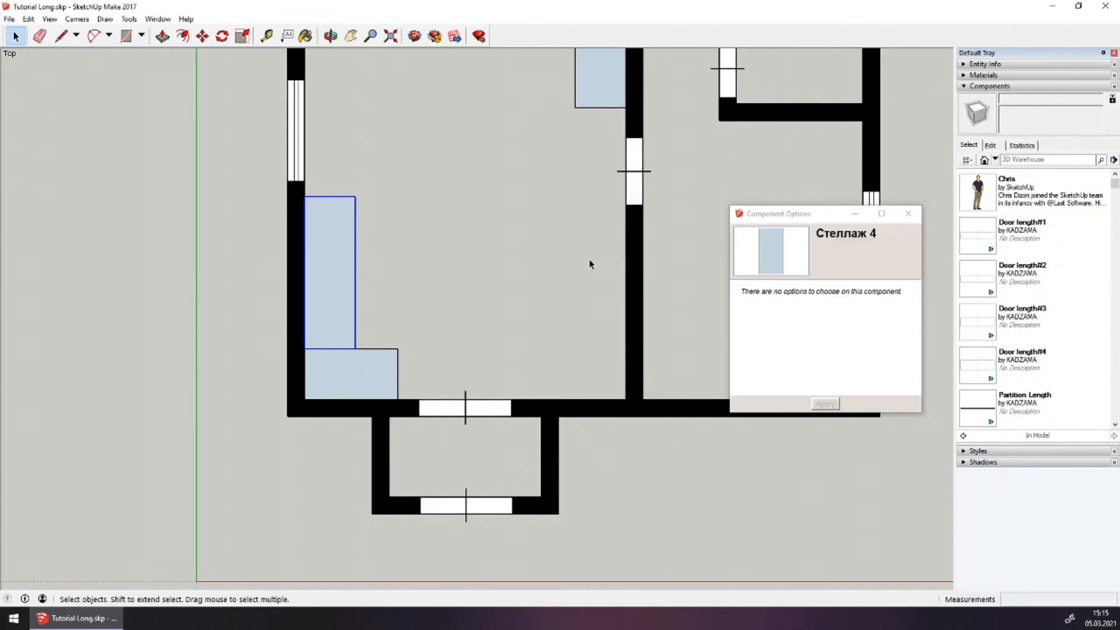
Copy both left-wall counter components to the right
{"action": "left_click", "coordinate": [380, 299]}
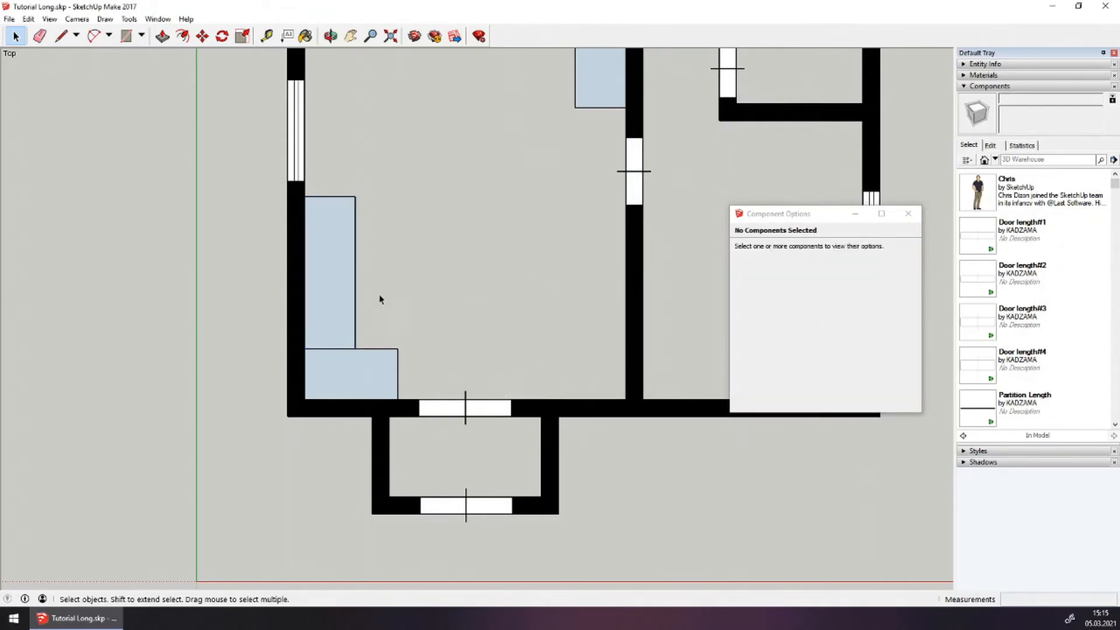
{"action": "left_click_drag", "start_coordinate": [314, 370], "coordinate": [354, 366]}
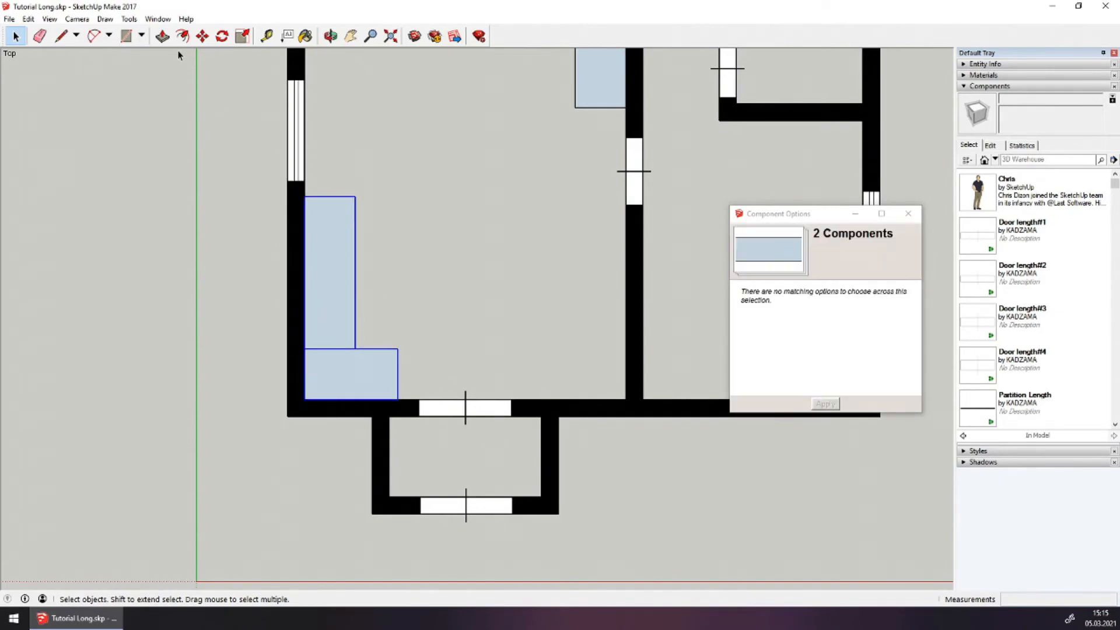
{"action": "left_click", "coordinate": [202, 37]}
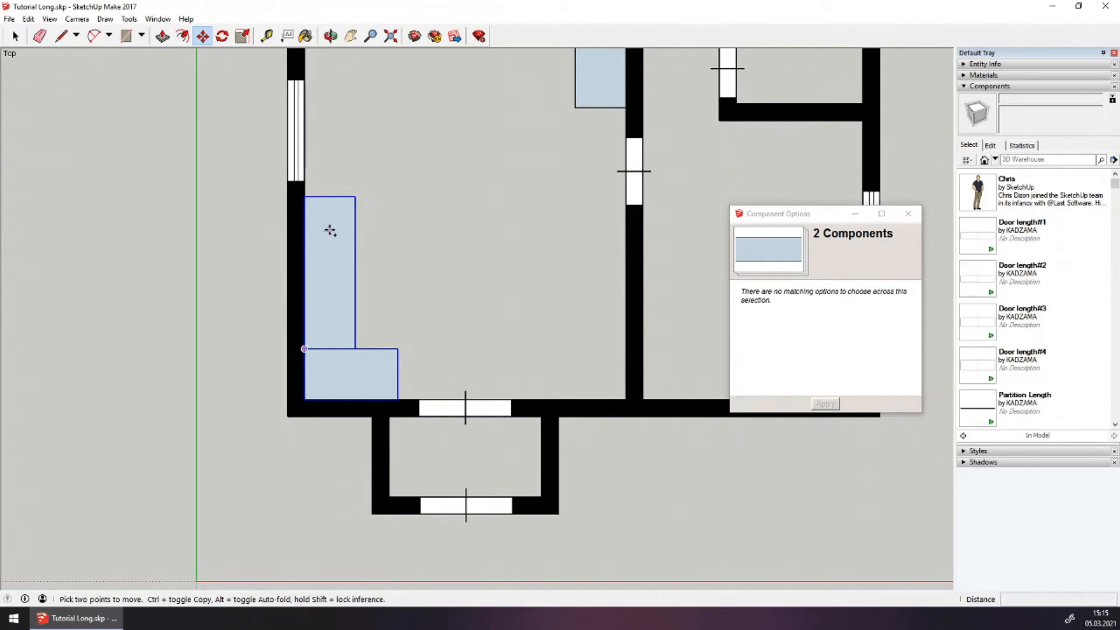
{"action": "left_click", "coordinate": [329, 229]}
{"action": "key", "text": "ctrl"}
{"action": "left_click", "coordinate": [470, 234]}
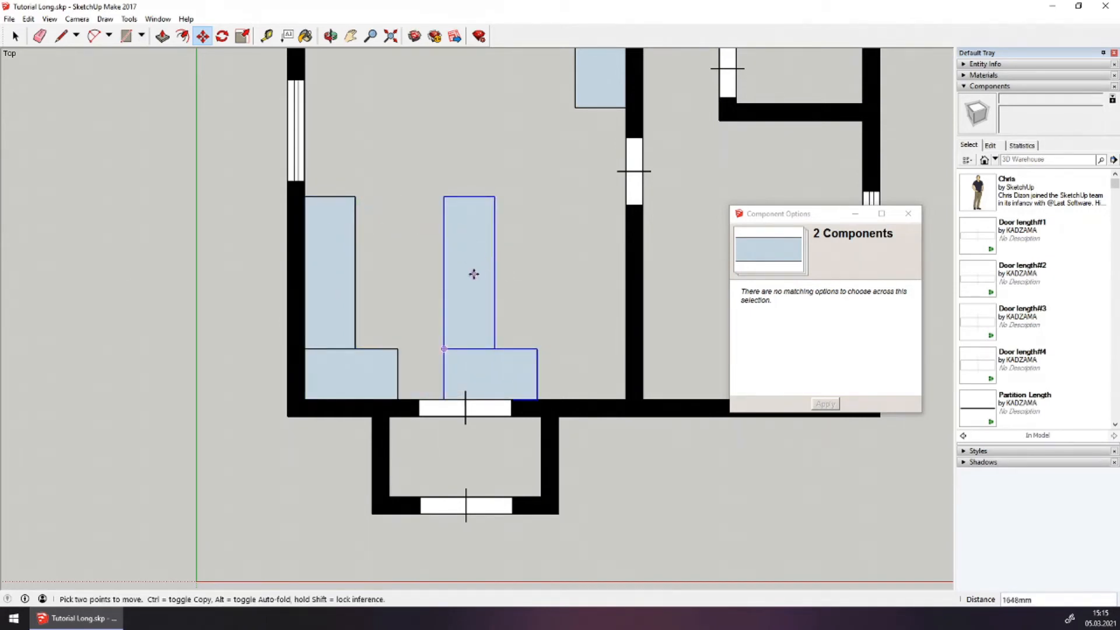
{"action": "key", "text": "space"}
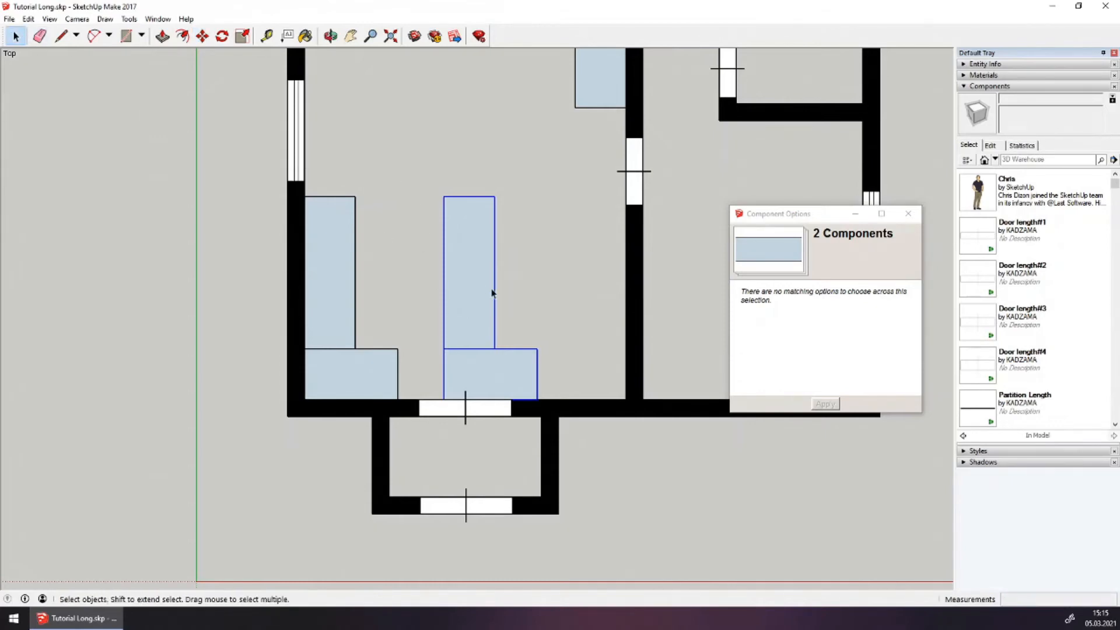
Flip the copy along the red direction and move it 1052 mm into the bottom-right corner
{"action": "right_click", "coordinate": [491, 291]}
{"action": "mouse_move", "coordinate": [523, 455]}
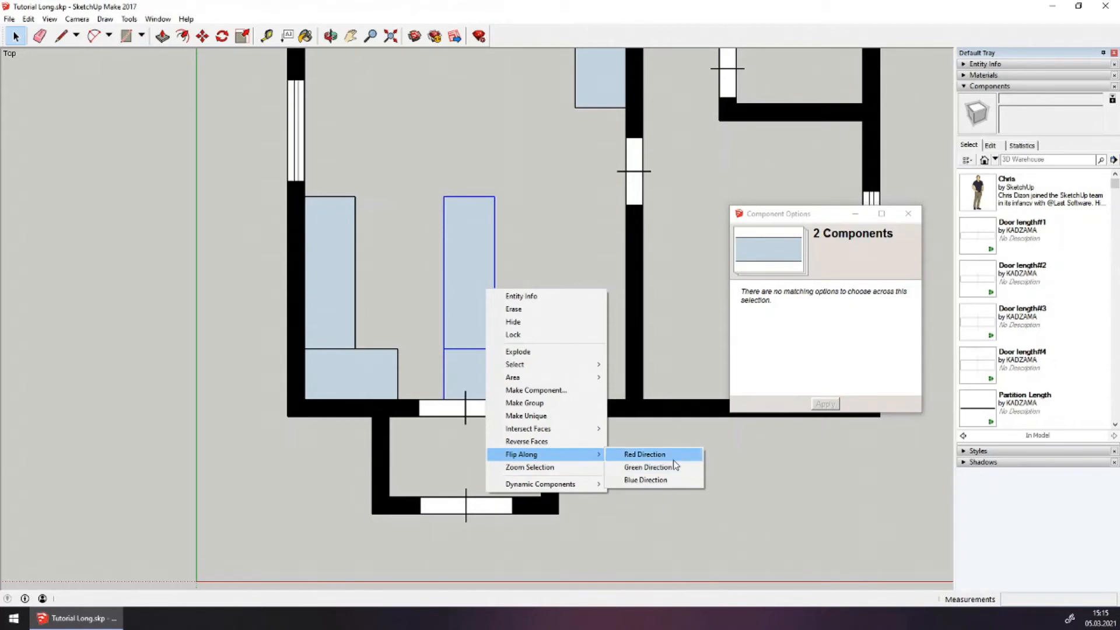
{"action": "left_click", "coordinate": [673, 456]}
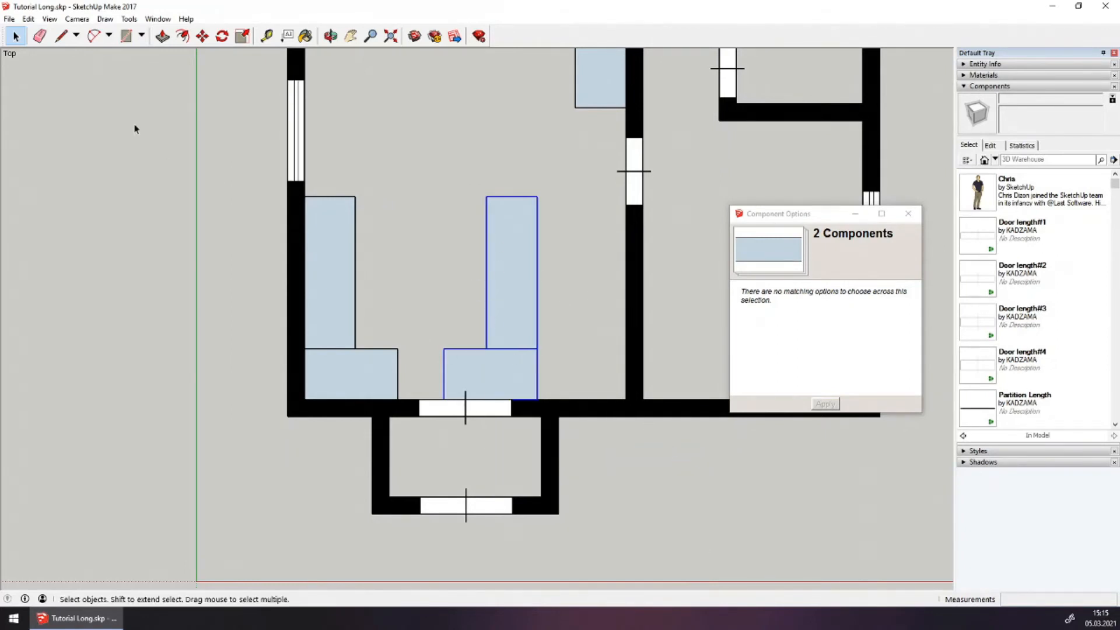
{"action": "key", "text": "m"}
{"action": "left_click", "coordinate": [537, 399]}
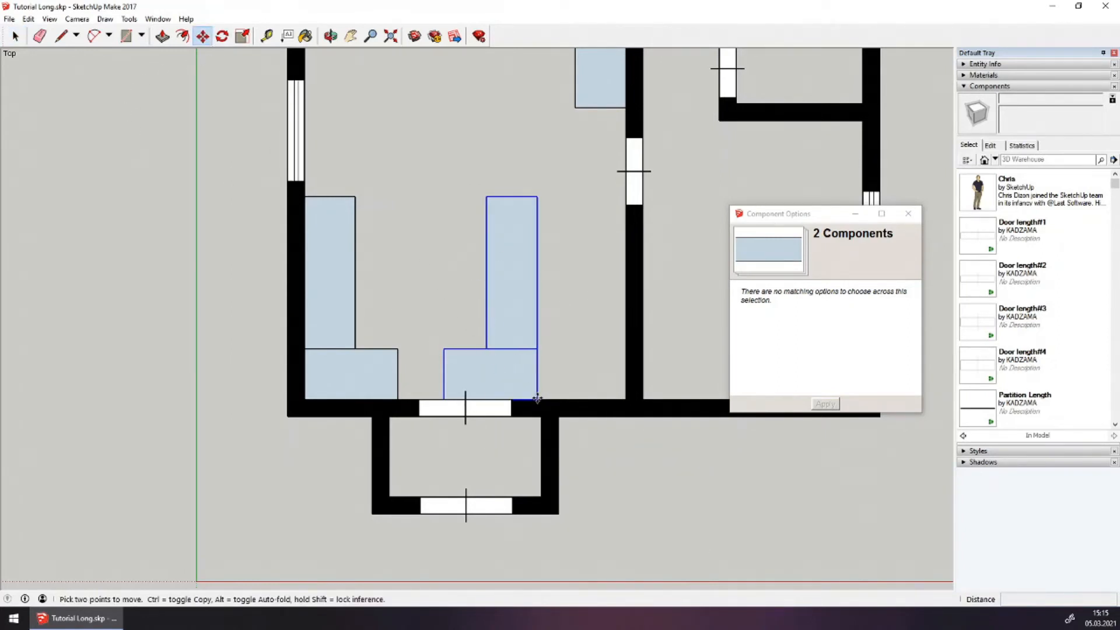
{"action": "left_click", "coordinate": [626, 399]}
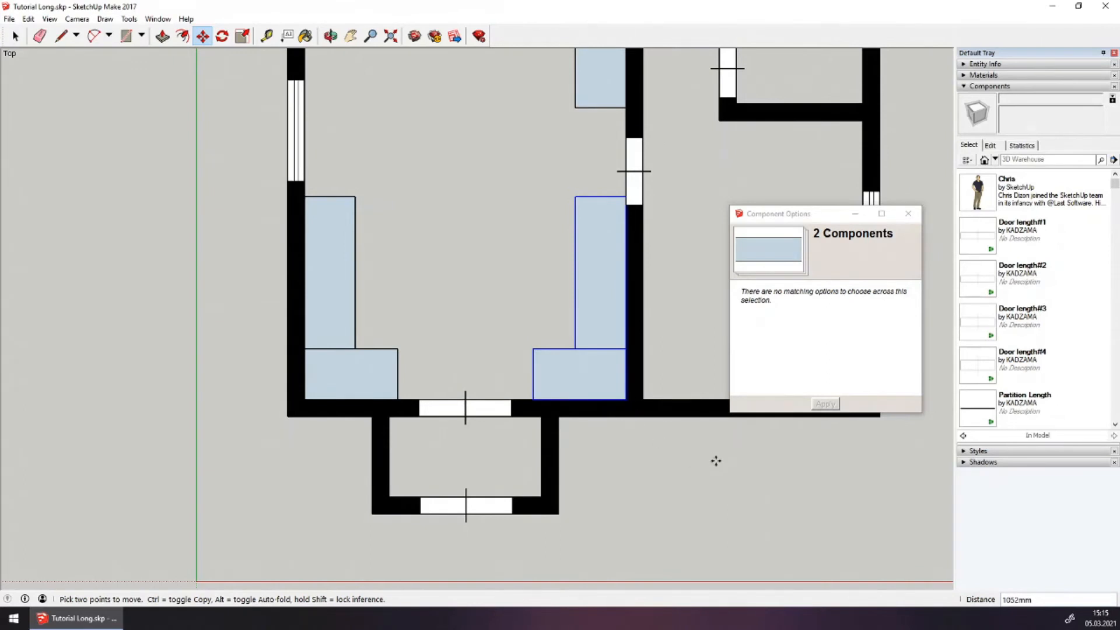
{"action": "key", "text": "ctrl+t"}
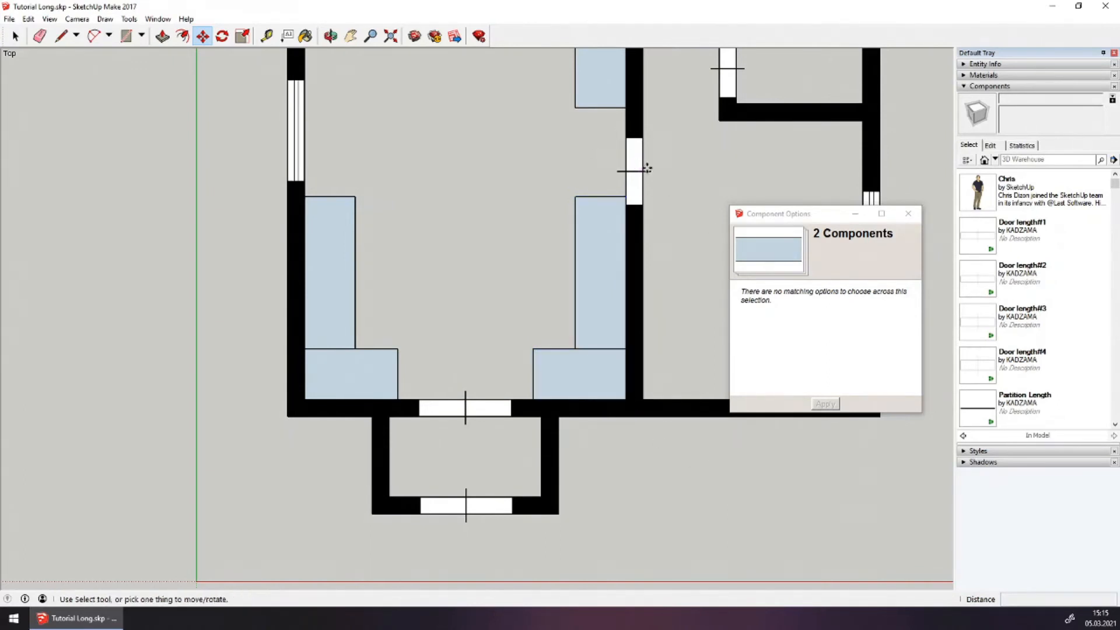
{"action": "key", "text": "space"}
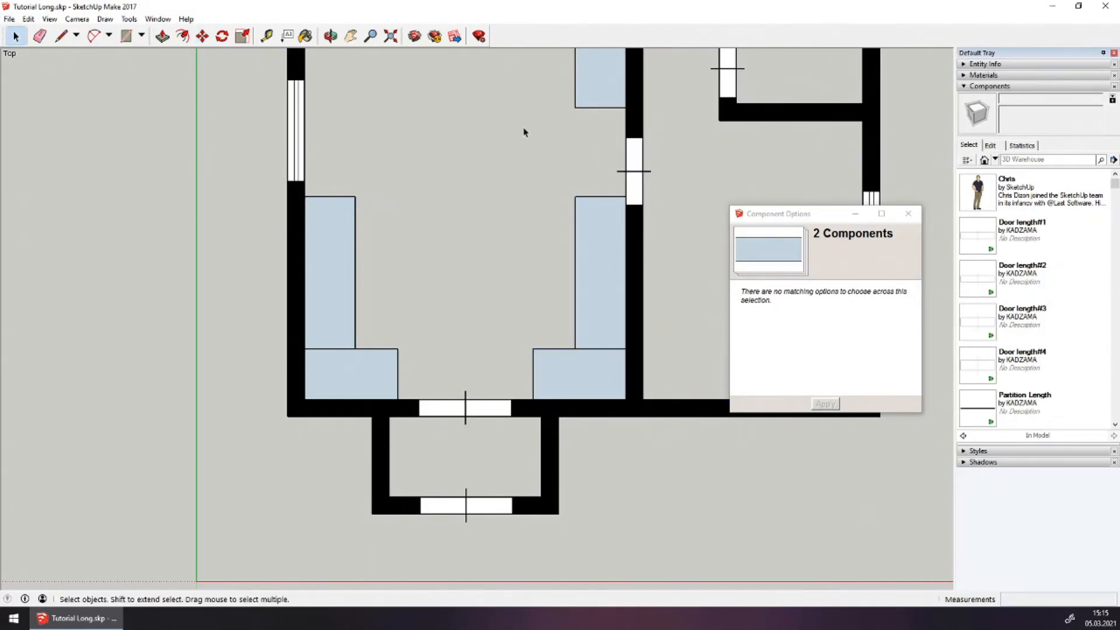
Move the partition-wall door about 232 mm up along the green axis
{"action": "left_click", "coordinate": [632, 164]}
{"action": "scroll", "coordinate": [632, 169], "scroll_direction": "down", "scroll_amount": 1}
{"action": "scroll", "coordinate": [633, 175], "scroll_direction": "up", "scroll_amount": 3}
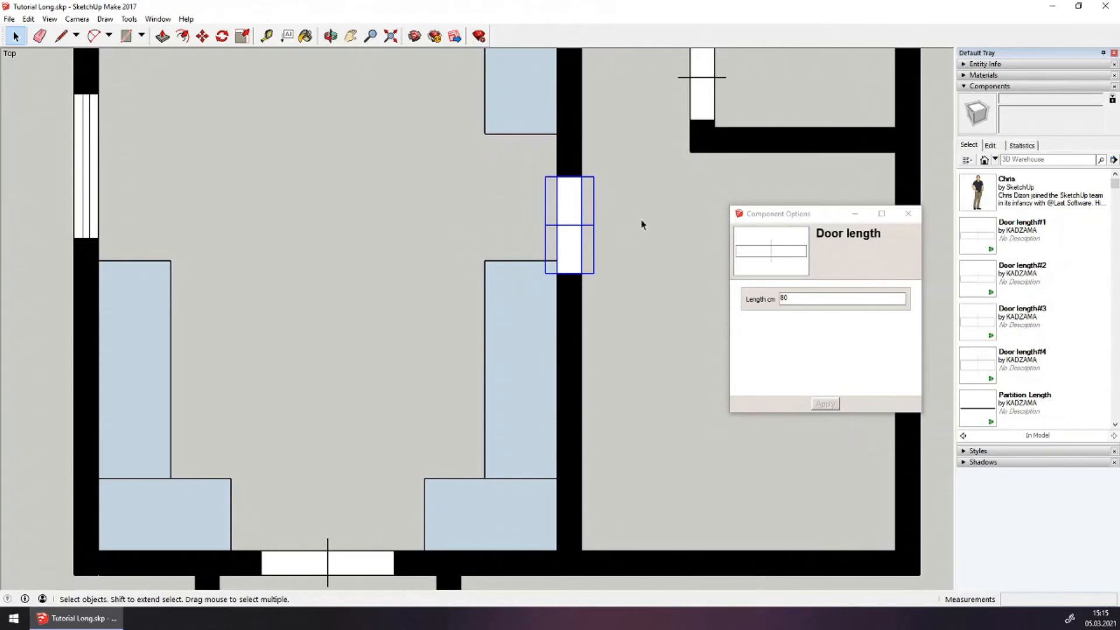
{"action": "left_click", "coordinate": [203, 37]}
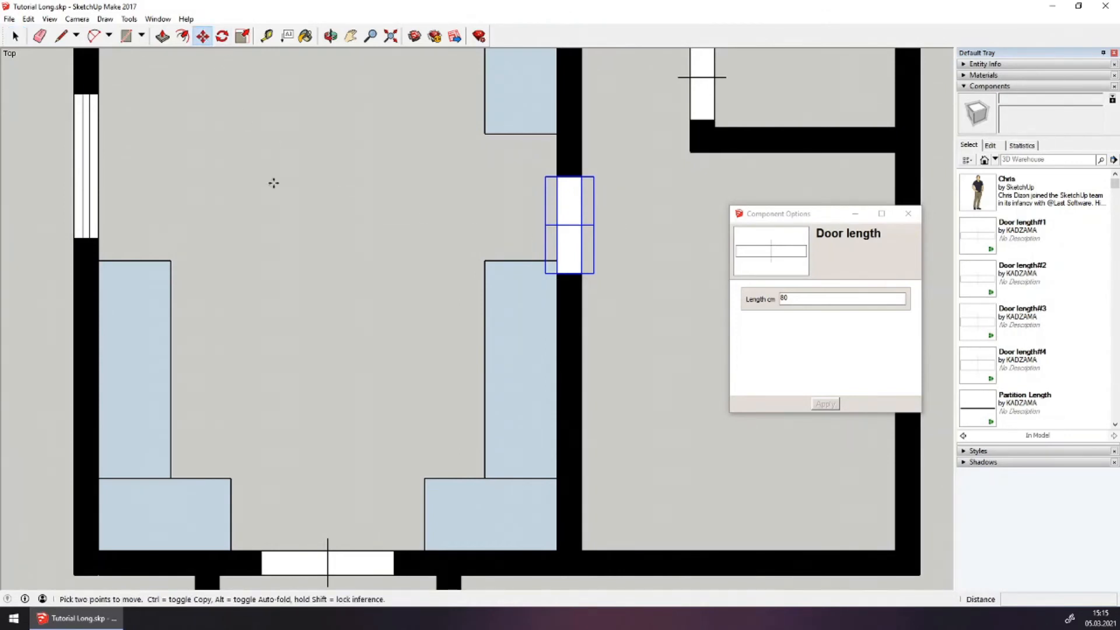
{"action": "left_click", "coordinate": [373, 279]}
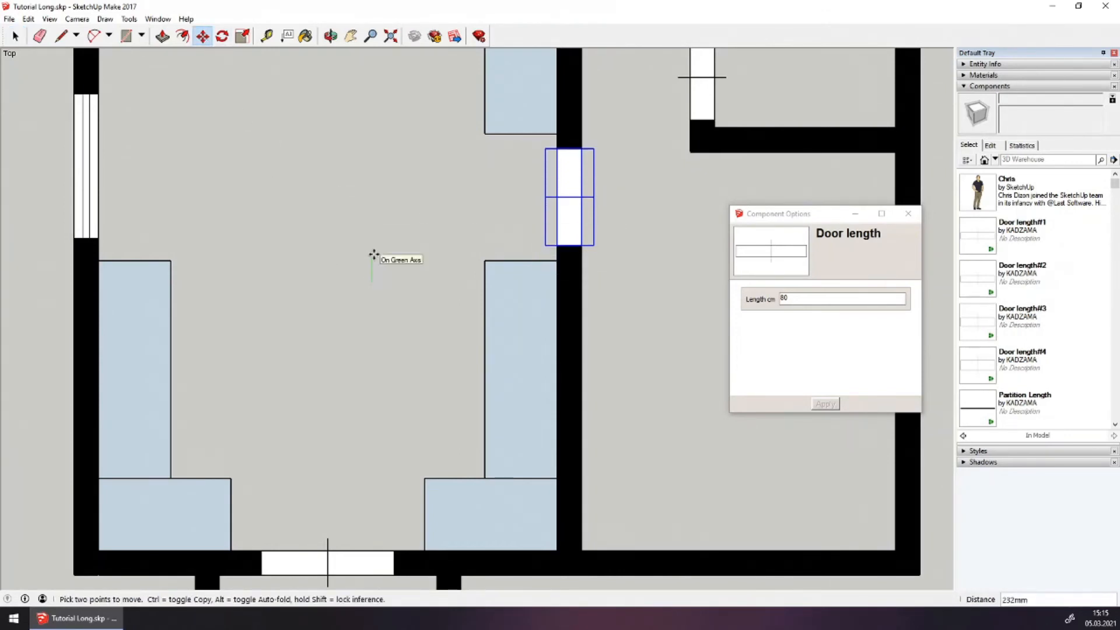
{"action": "left_click", "coordinate": [373, 253]}
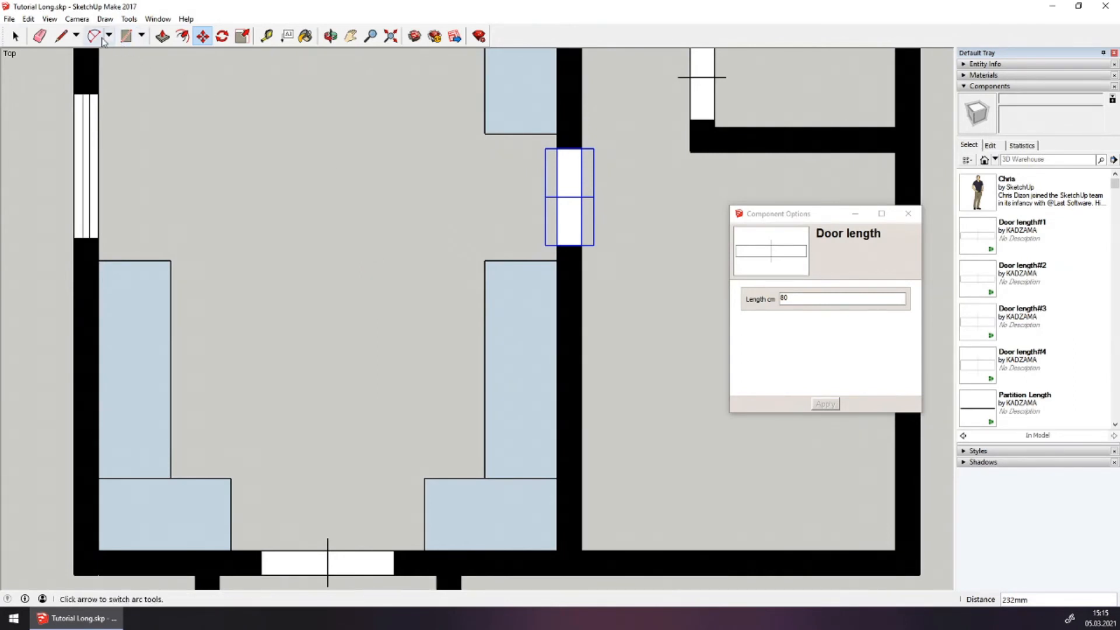
{"action": "left_click", "coordinate": [16, 36]}
{"action": "scroll", "coordinate": [180, 148], "scroll_direction": "down", "scroll_amount": 2}
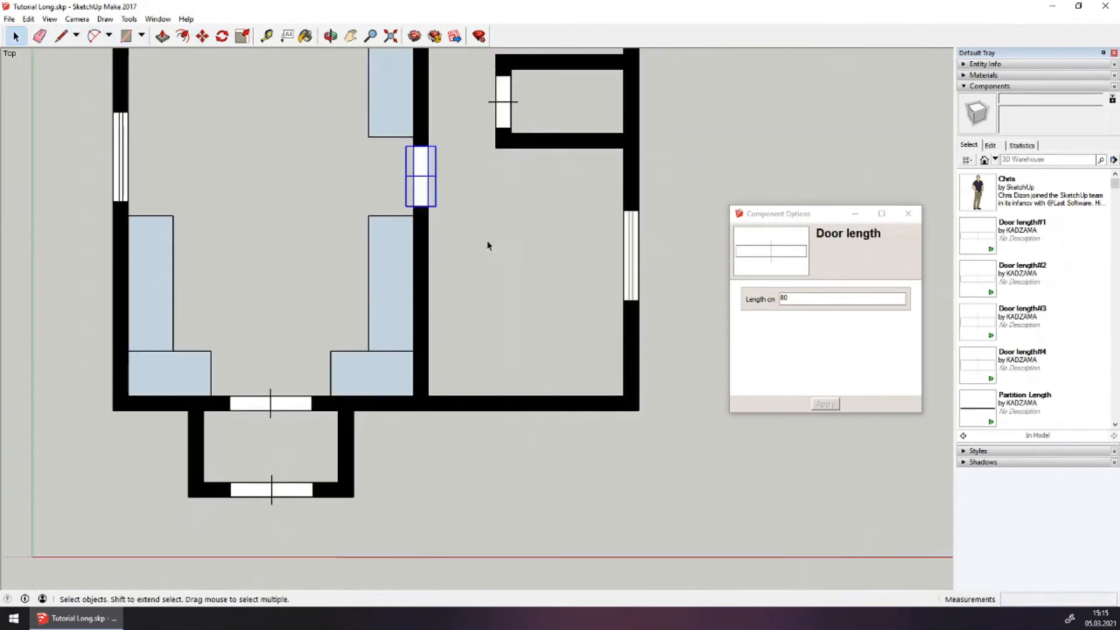
{"action": "left_click", "coordinate": [511, 255]}
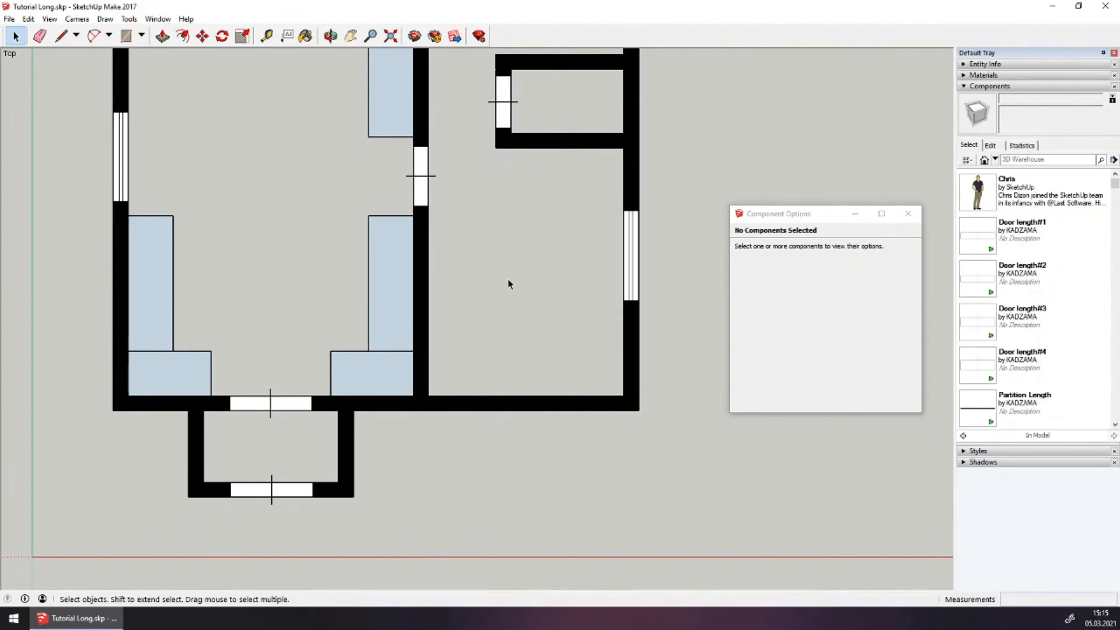
{"action": "scroll", "coordinate": [508, 284], "scroll_direction": "down", "scroll_amount": 2}
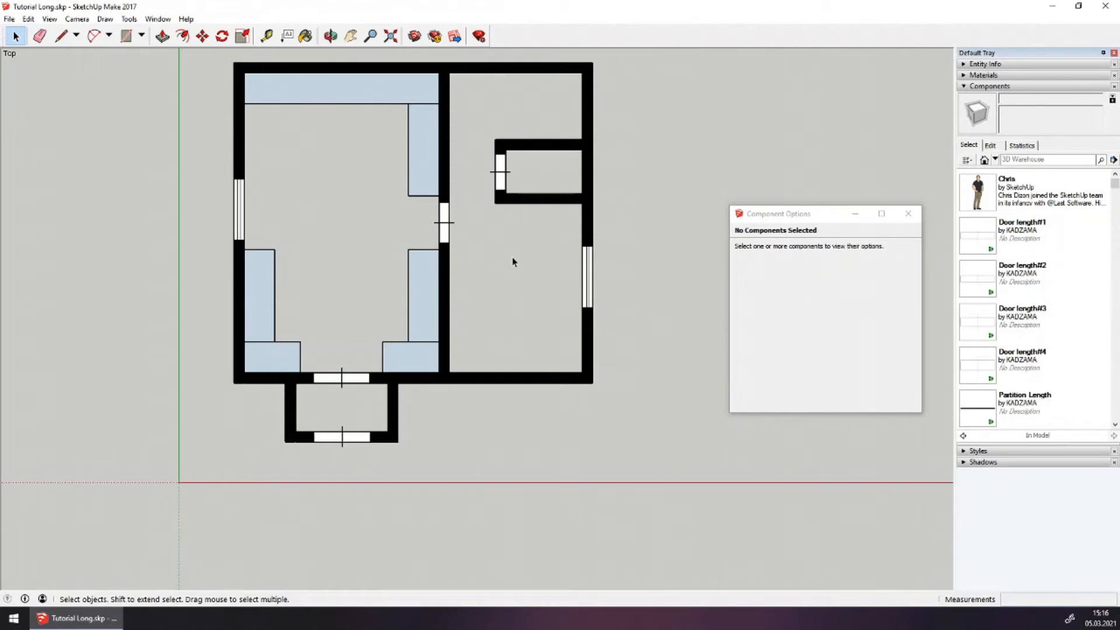
Start a counter outline with a 1200 mm edge, then undo it
{"action": "scroll", "coordinate": [244, 137], "scroll_direction": "up", "scroll_amount": 2}
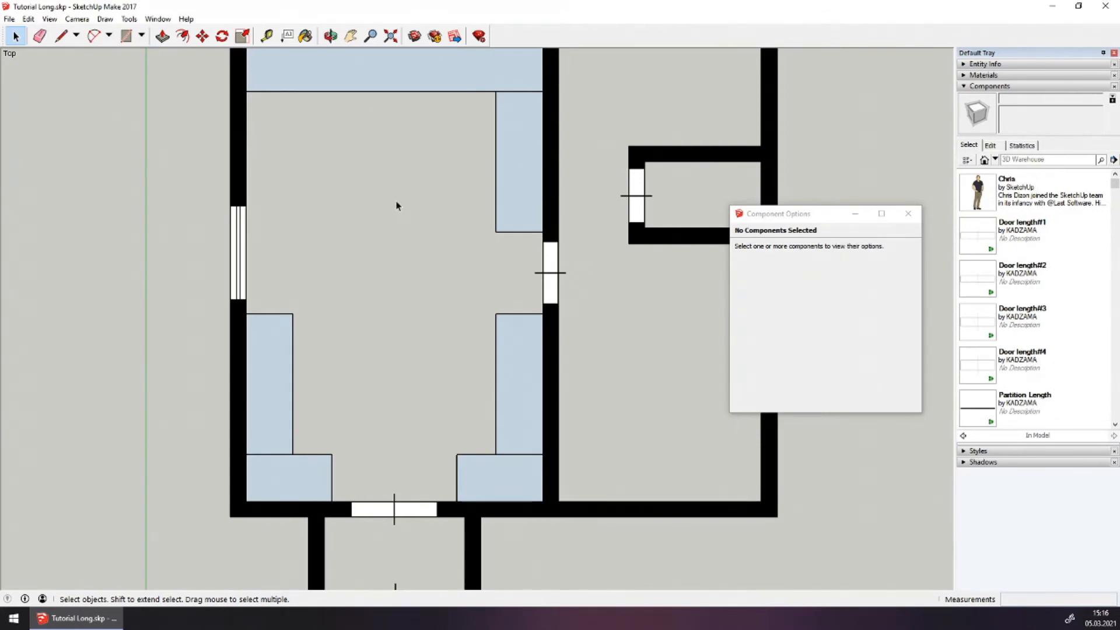
{"action": "left_click", "coordinate": [61, 36]}
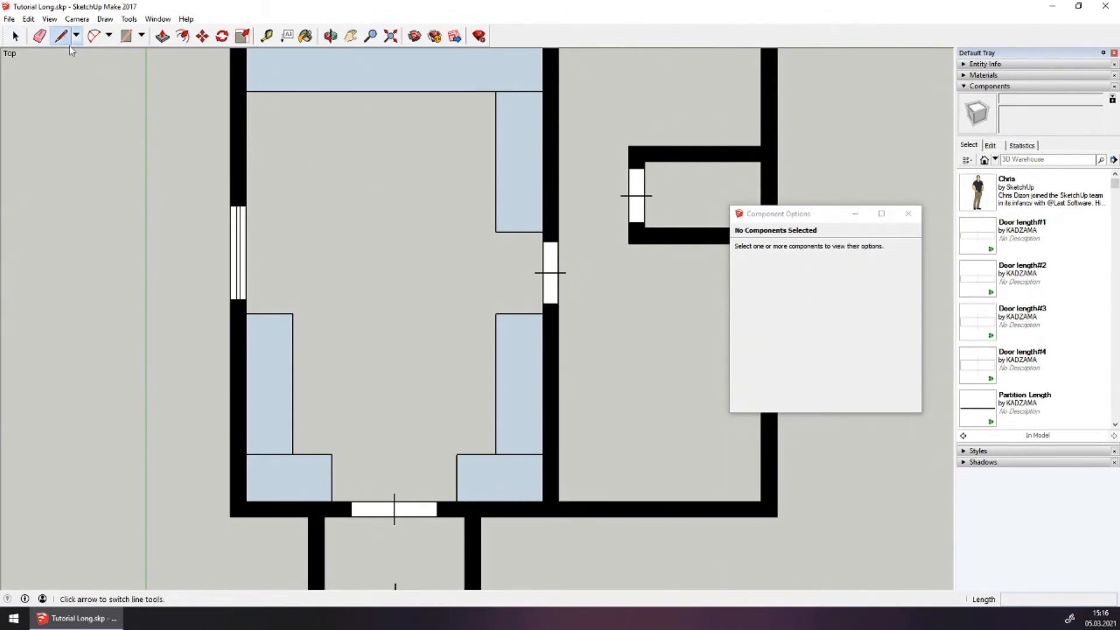
{"action": "left_click", "coordinate": [318, 225]}
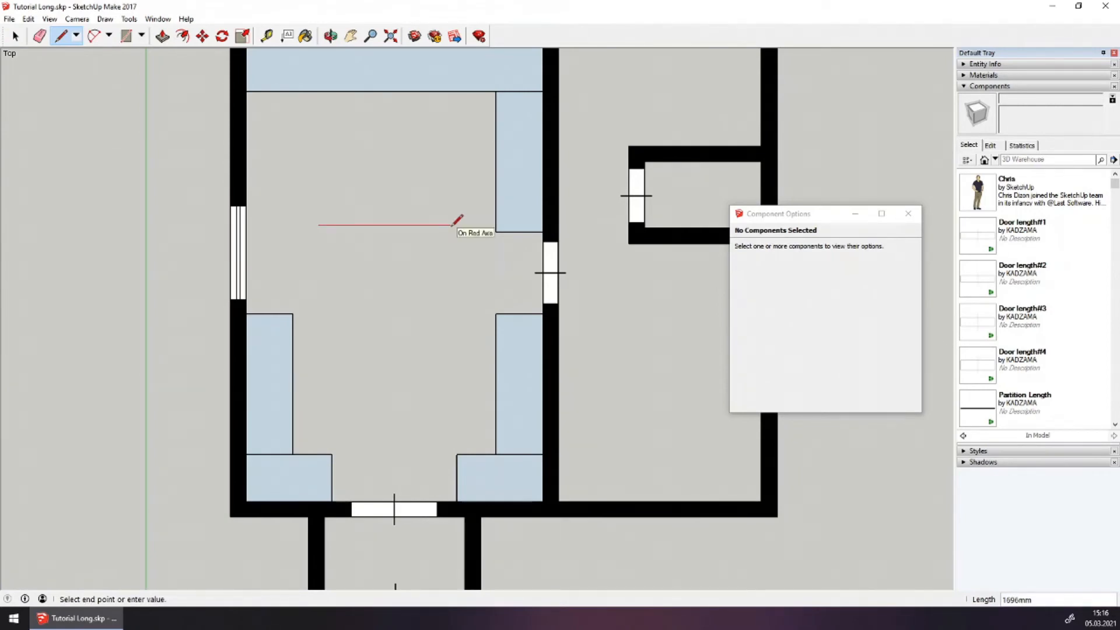
{"action": "type", "text": "1200"}
{"action": "key", "text": "Return"}
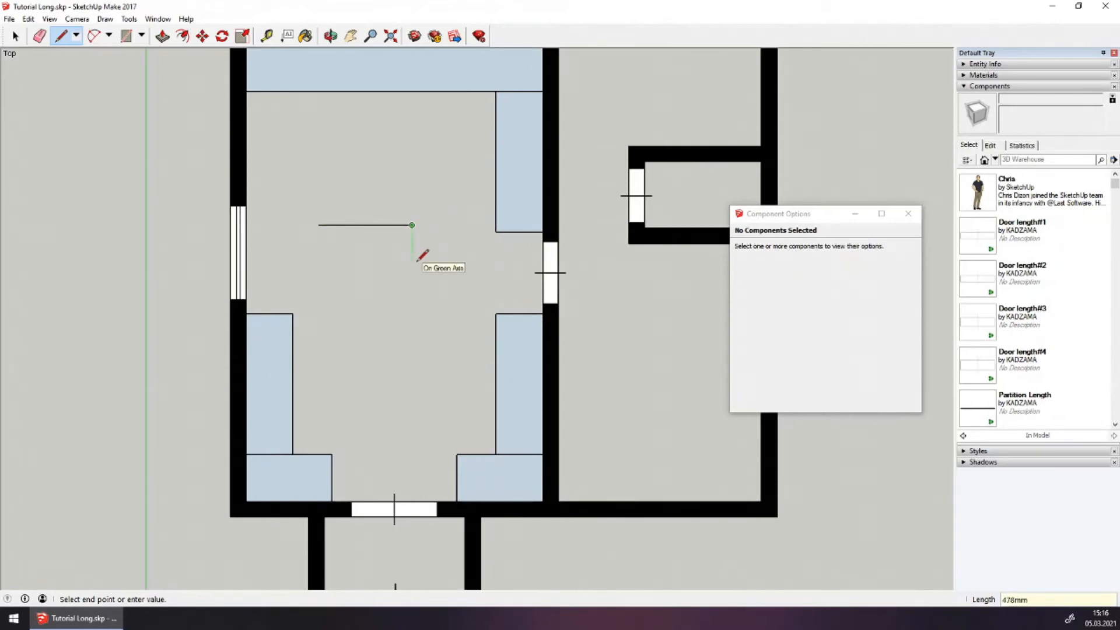
{"action": "key", "text": "ctrl+z"}
Draw a 1500 × 600 mm counter rectangle in the middle of the left room
{"action": "left_click", "coordinate": [299, 212]}
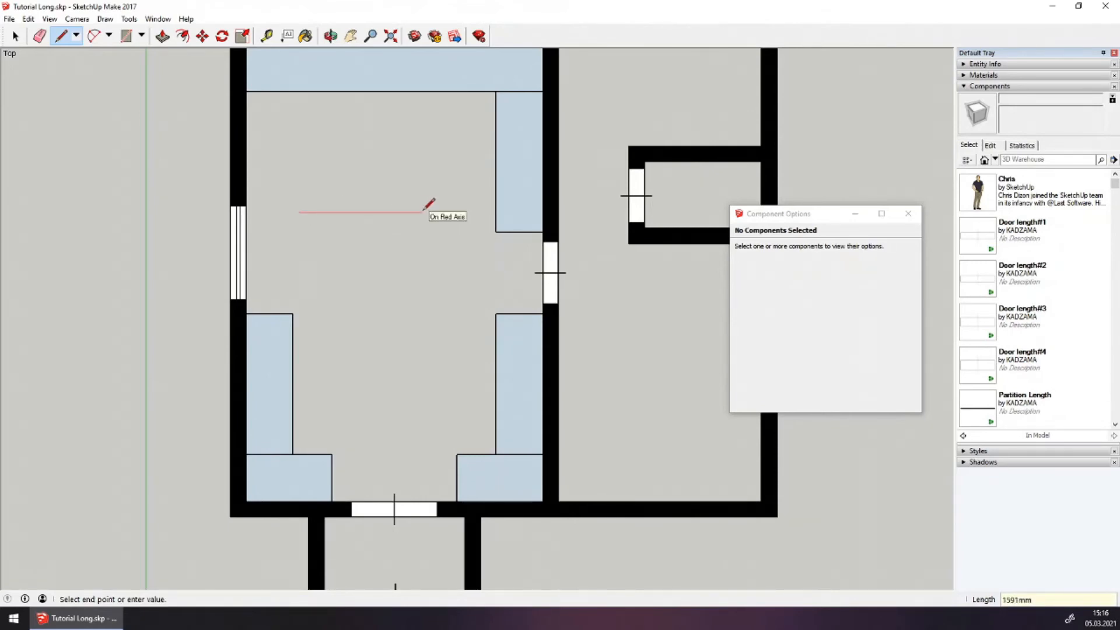
{"action": "type", "text": "1500"}
{"action": "key", "text": "Return"}
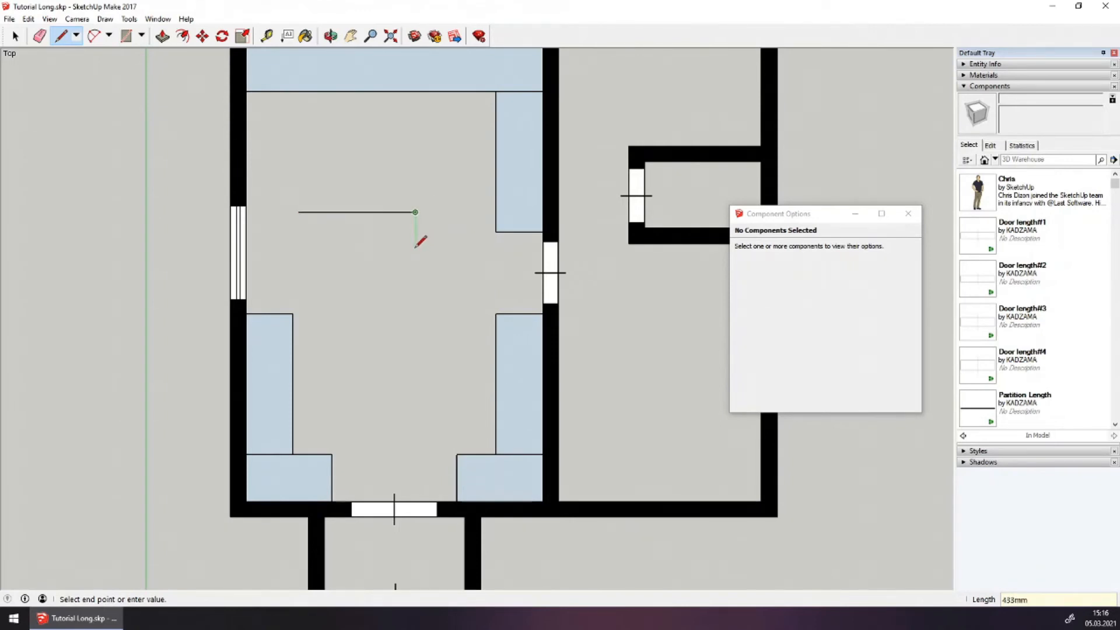
{"action": "type", "text": "600"}
{"action": "key", "text": "Return"}
{"action": "left_click", "coordinate": [301, 206]}
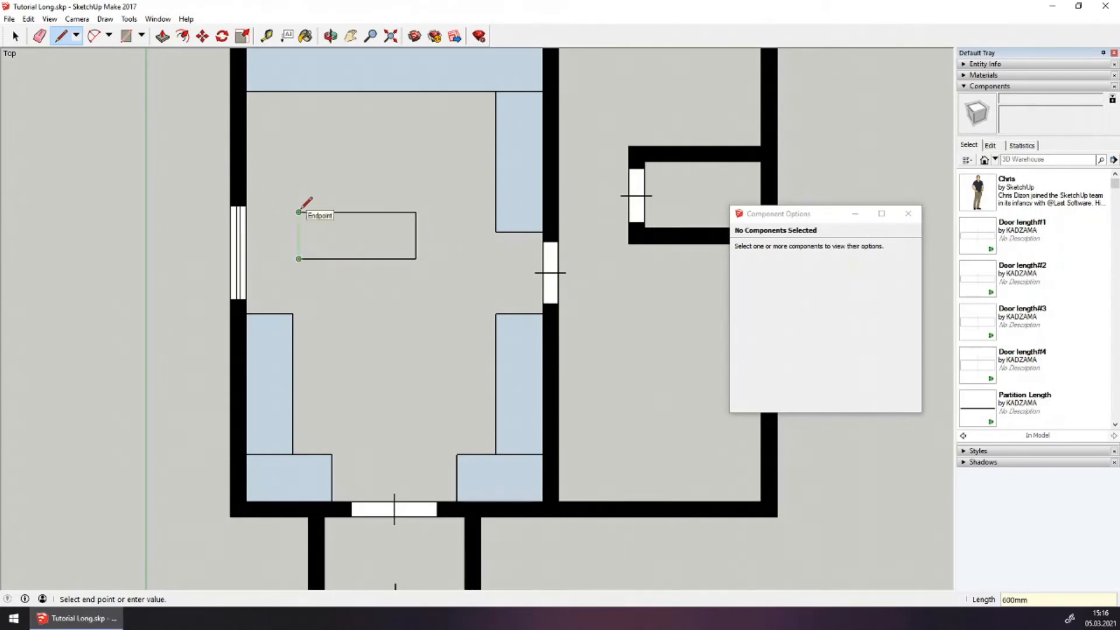
{"action": "left_click", "coordinate": [298, 211]}
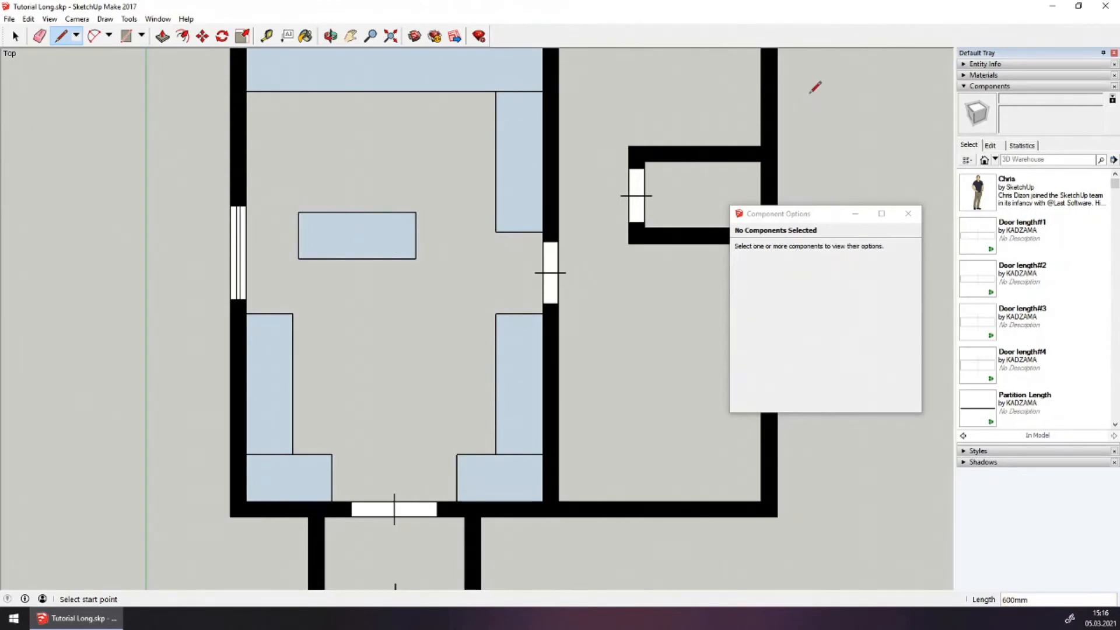
Paint the central counter white with Color M01 from the Colors collection
{"action": "left_click", "coordinate": [974, 75]}
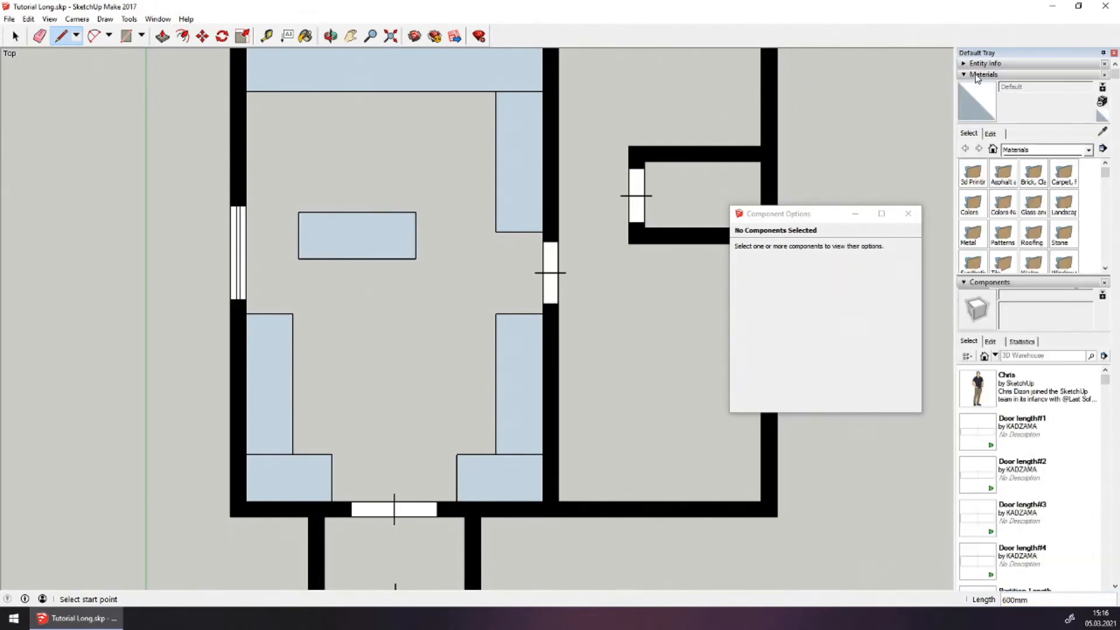
{"action": "left_click", "coordinate": [1043, 152]}
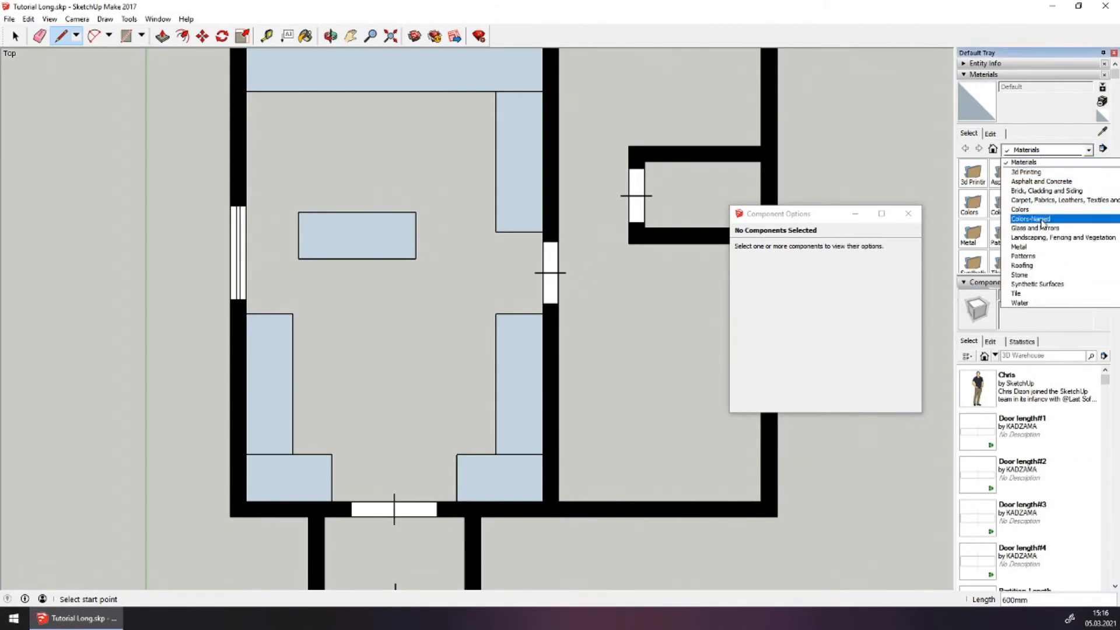
{"action": "left_click", "coordinate": [1027, 209]}
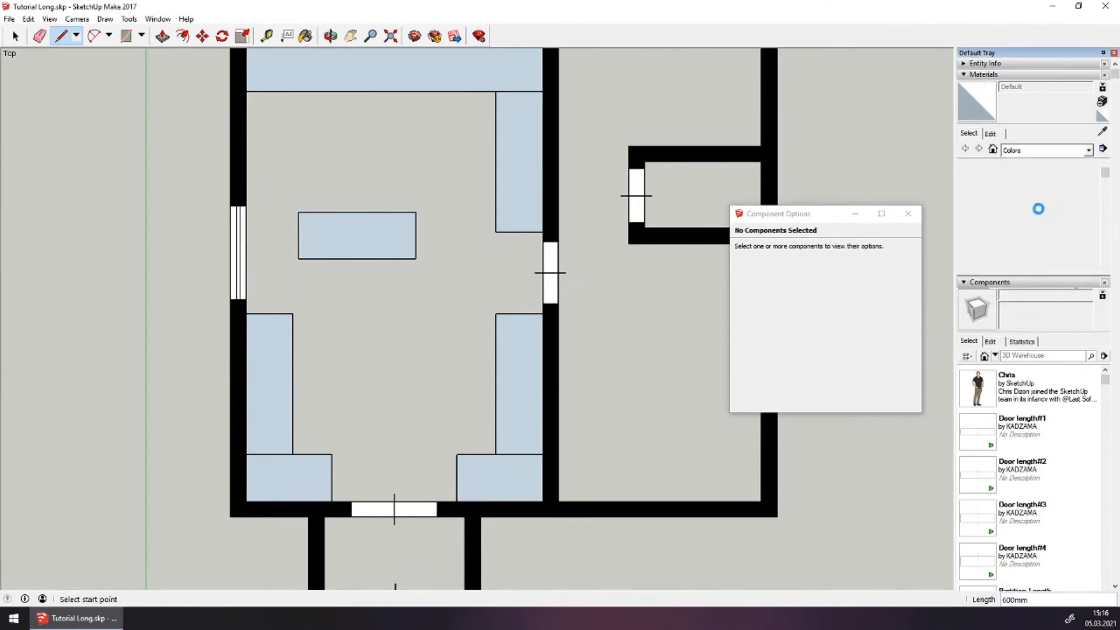
{"action": "scroll", "coordinate": [1041, 211], "scroll_direction": "down", "scroll_amount": 3}
{"action": "scroll", "coordinate": [1037, 216], "scroll_direction": "down", "scroll_amount": 10}
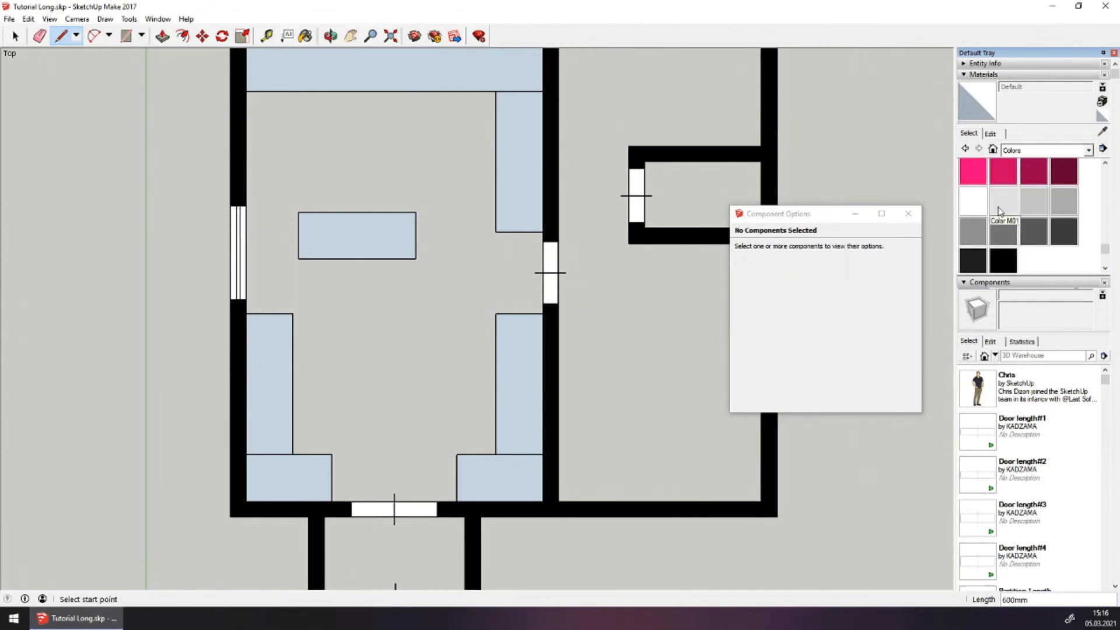
{"action": "left_click", "coordinate": [1003, 204]}
{"action": "left_click", "coordinate": [355, 227]}
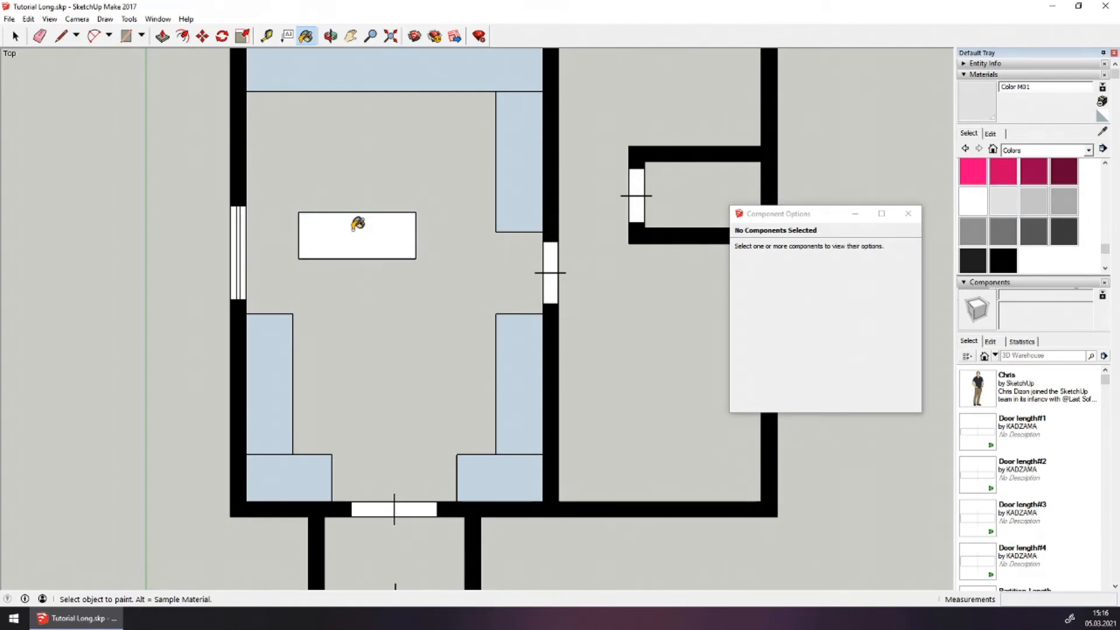
{"action": "left_click", "coordinate": [15, 36]}
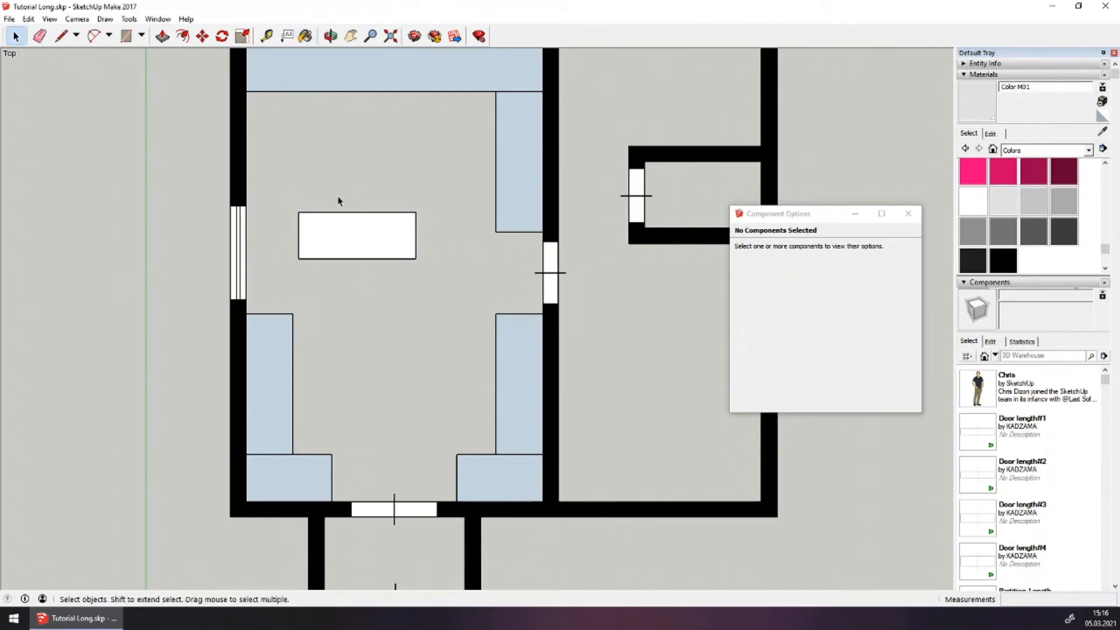
Make the white counter a component named 'Прилавок'
{"action": "double_click", "coordinate": [363, 249]}
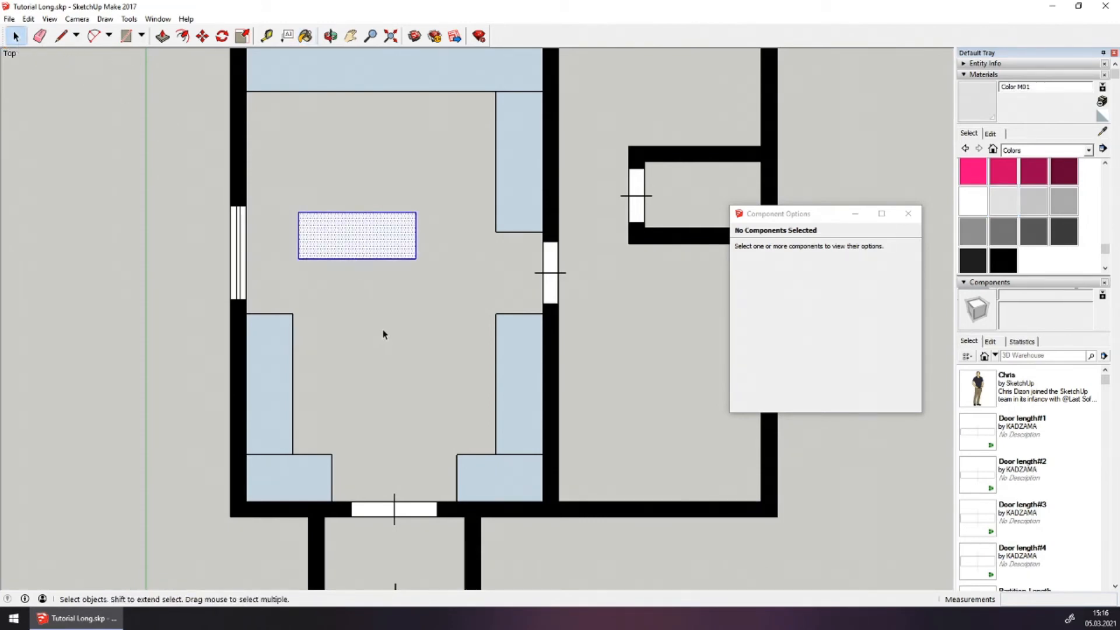
{"action": "right_click", "coordinate": [347, 232]}
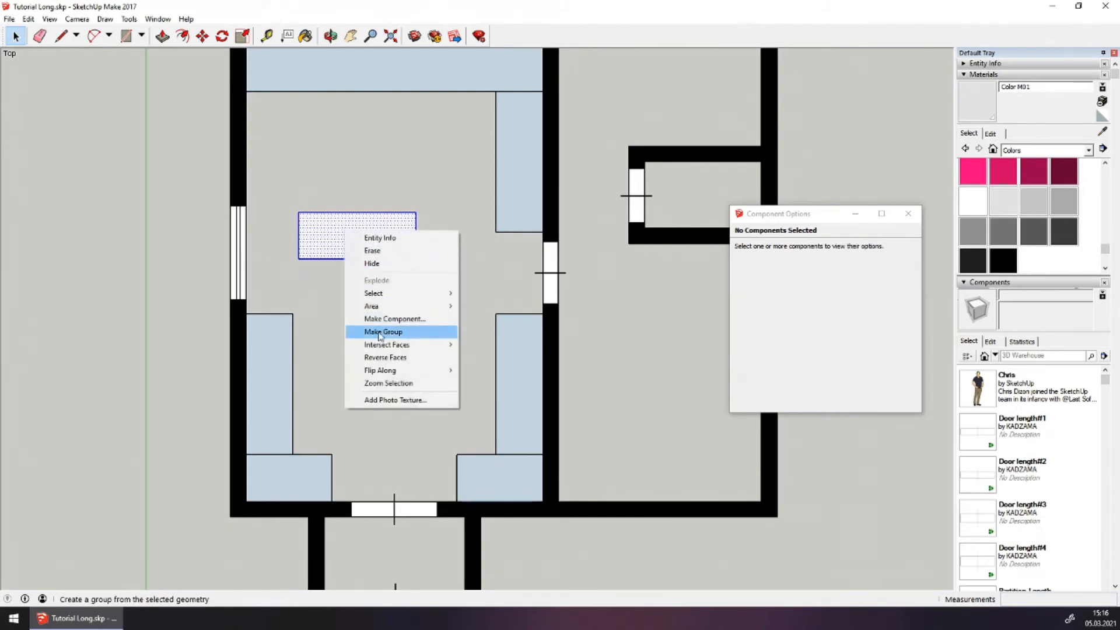
{"action": "left_click", "coordinate": [411, 319]}
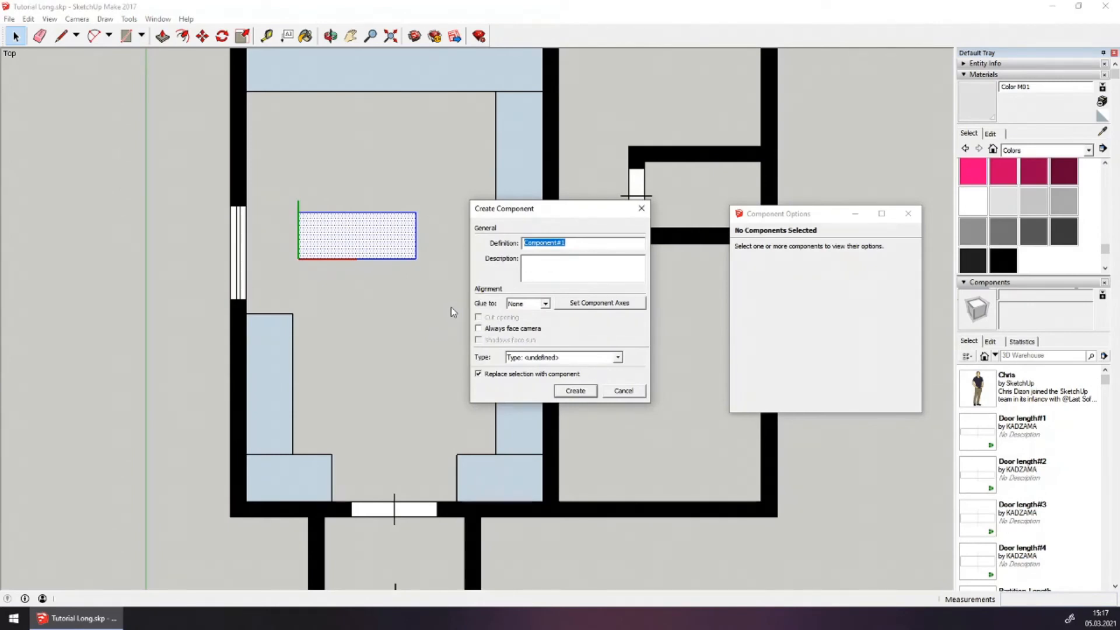
{"action": "type", "text": "Прилавок"}
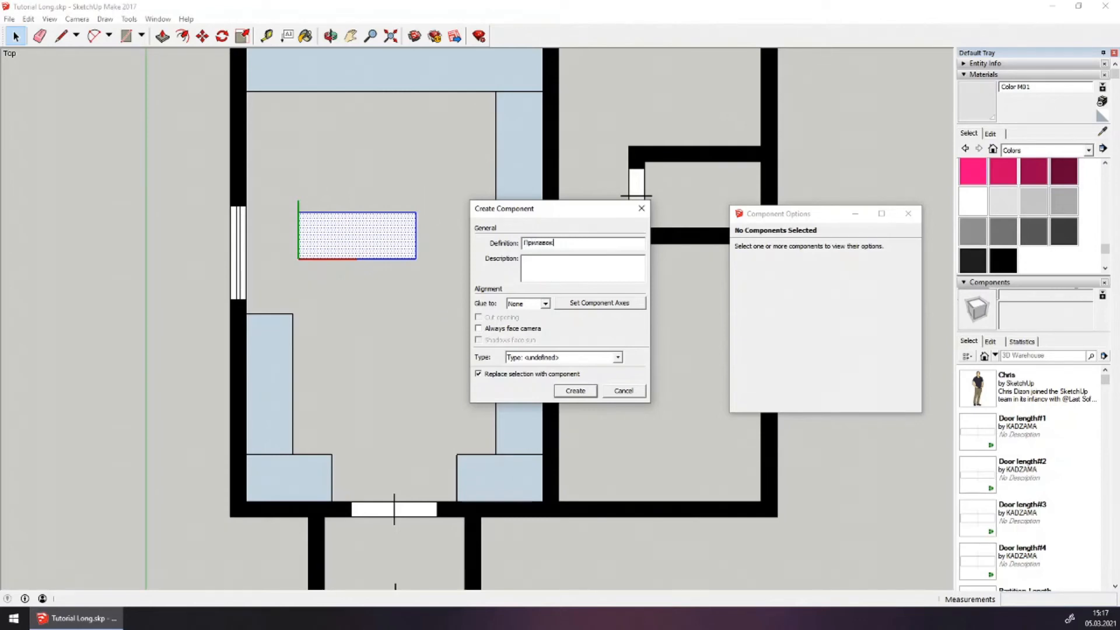
{"action": "key", "text": "Return"}
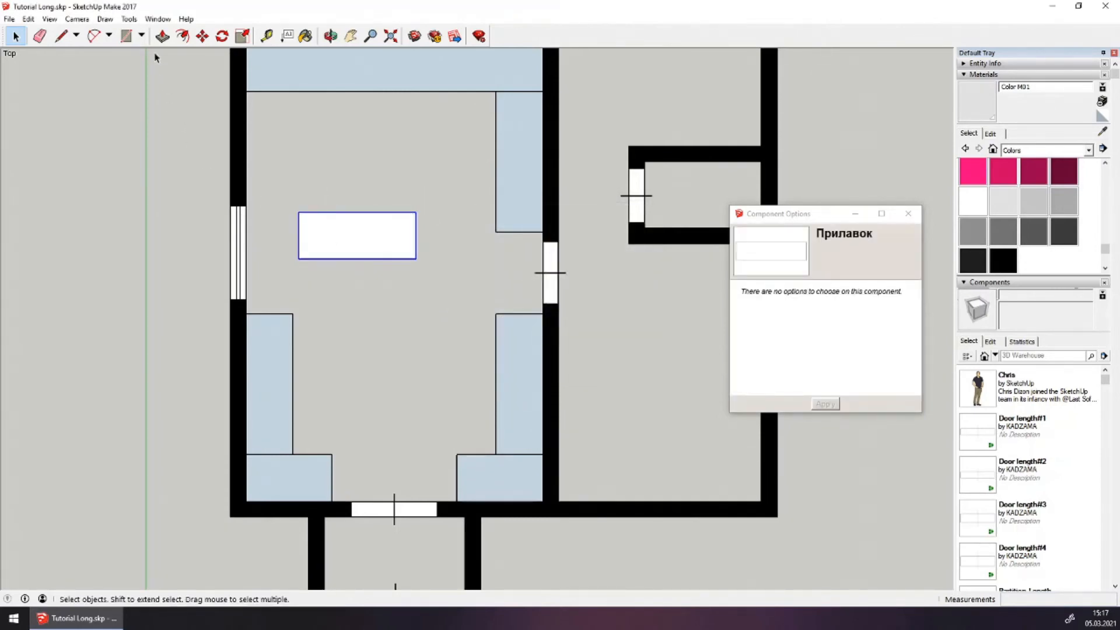
Move the Прилавок counter by its bottom-left corner against the left wall
{"action": "left_click", "coordinate": [209, 37]}
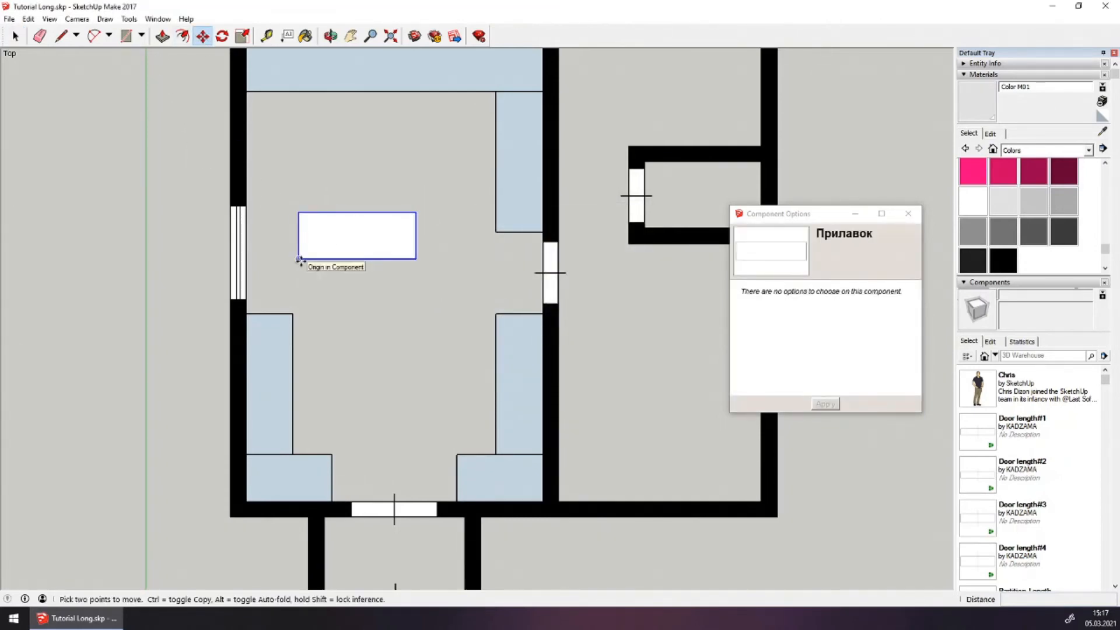
{"action": "left_click", "coordinate": [298, 259]}
{"action": "left_click", "coordinate": [246, 206]}
{"action": "key", "text": "space"}
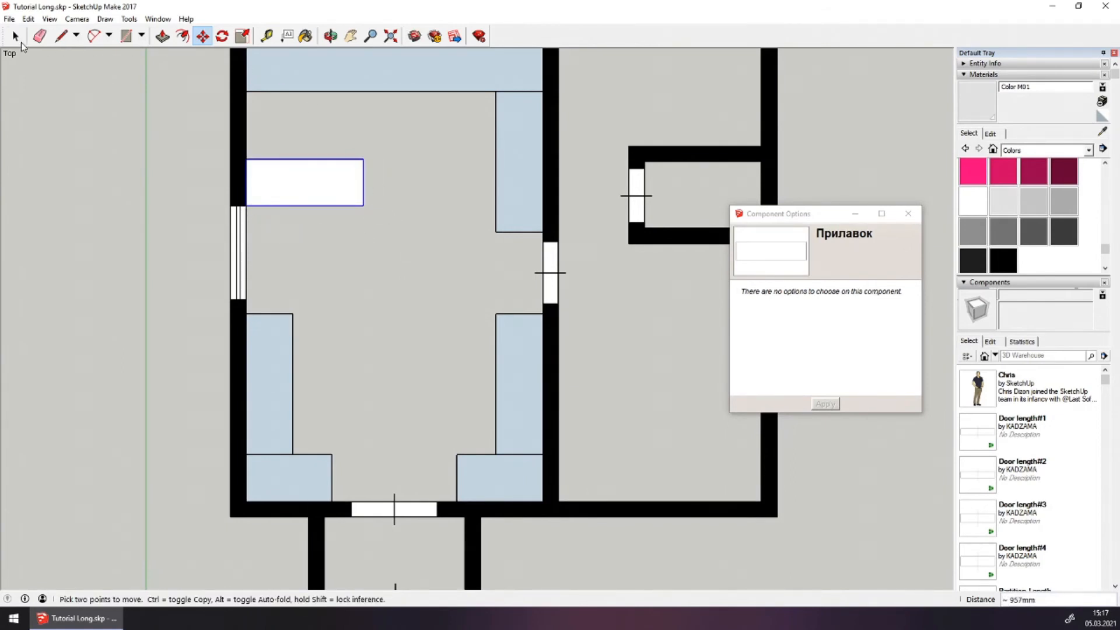
{"action": "scroll", "coordinate": [262, 196], "scroll_direction": "down", "scroll_amount": 2}
Search Components for 'kadzama' and bring the KADZAMA 3D Warehouse page into view
{"action": "left_click", "coordinate": [318, 281]}
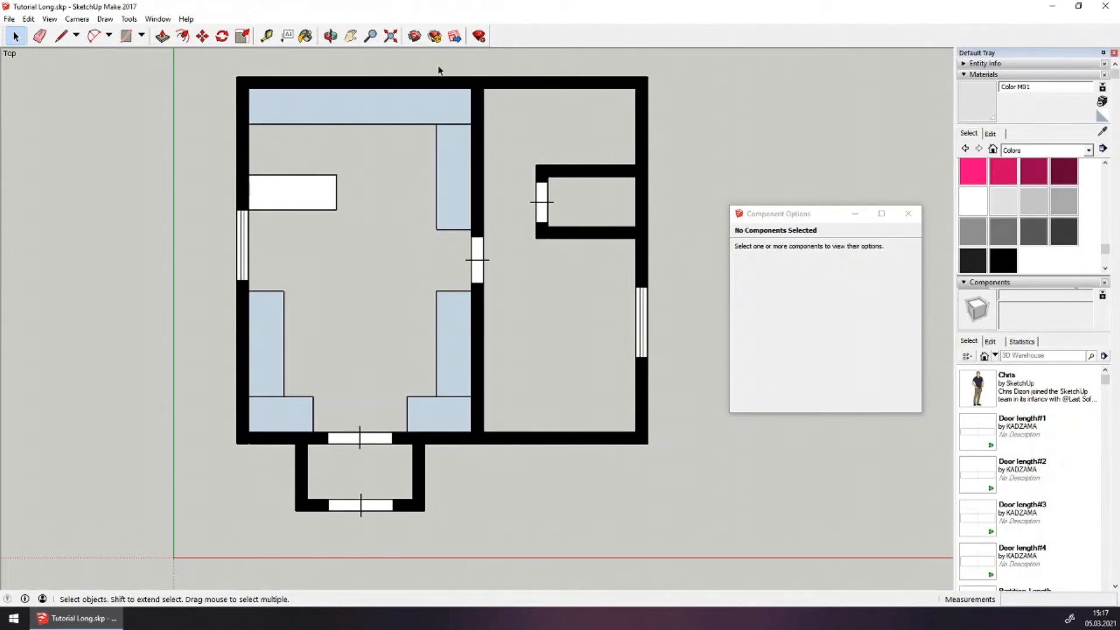
{"action": "scroll", "coordinate": [542, 100], "scroll_direction": "up", "scroll_amount": 4}
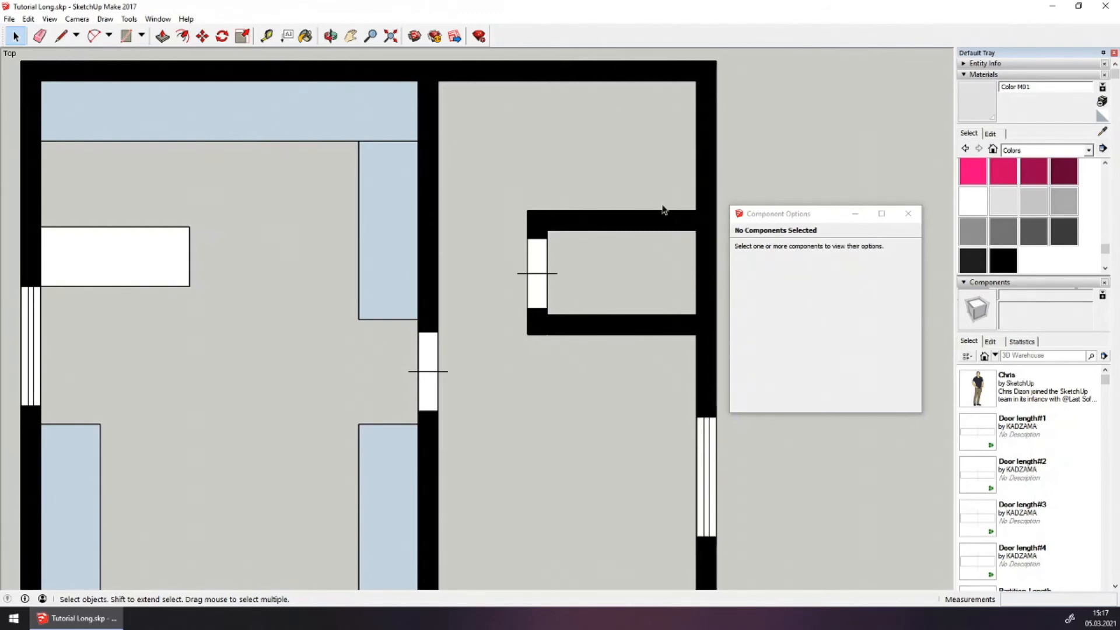
{"action": "scroll", "coordinate": [481, 182], "scroll_direction": "down", "scroll_amount": 2}
{"action": "scroll", "coordinate": [584, 409], "scroll_direction": "up", "scroll_amount": 1}
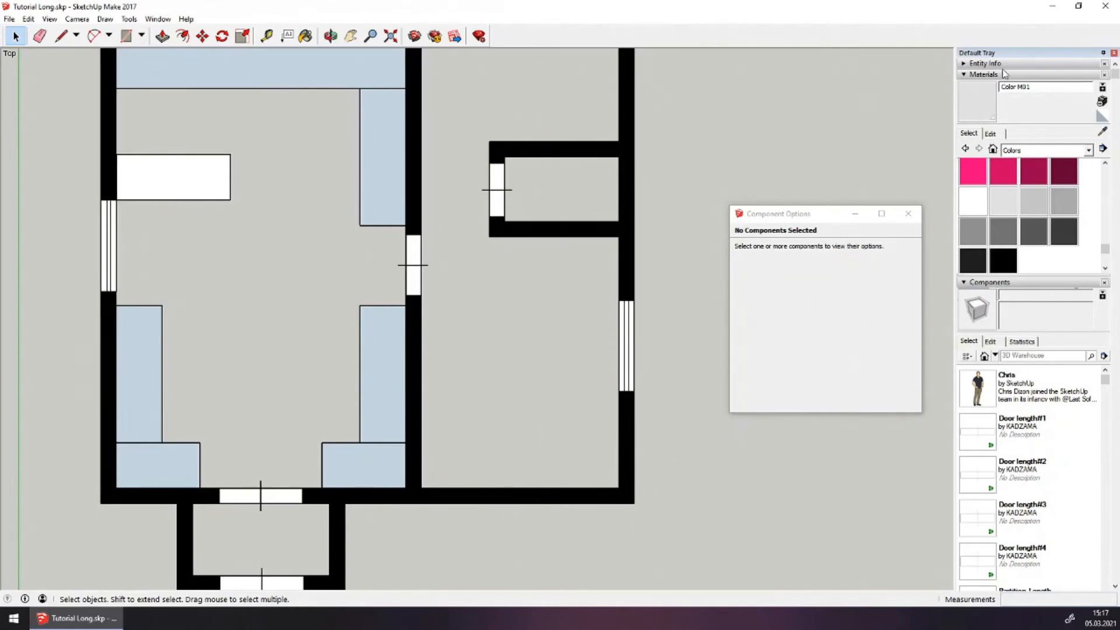
{"action": "left_click", "coordinate": [969, 75]}
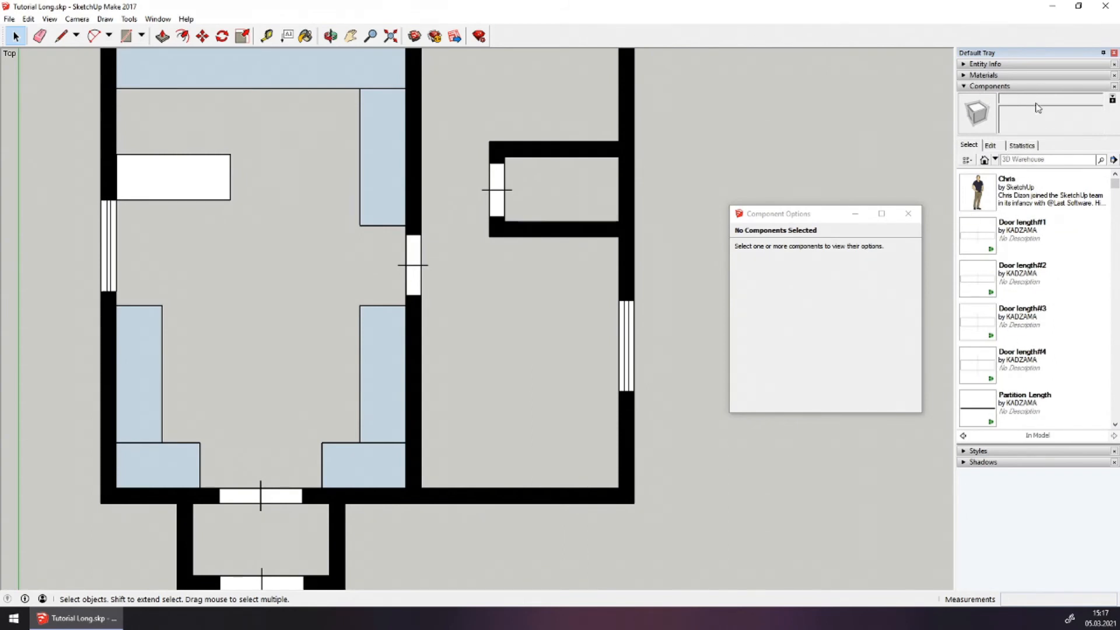
{"action": "left_click", "coordinate": [1041, 159]}
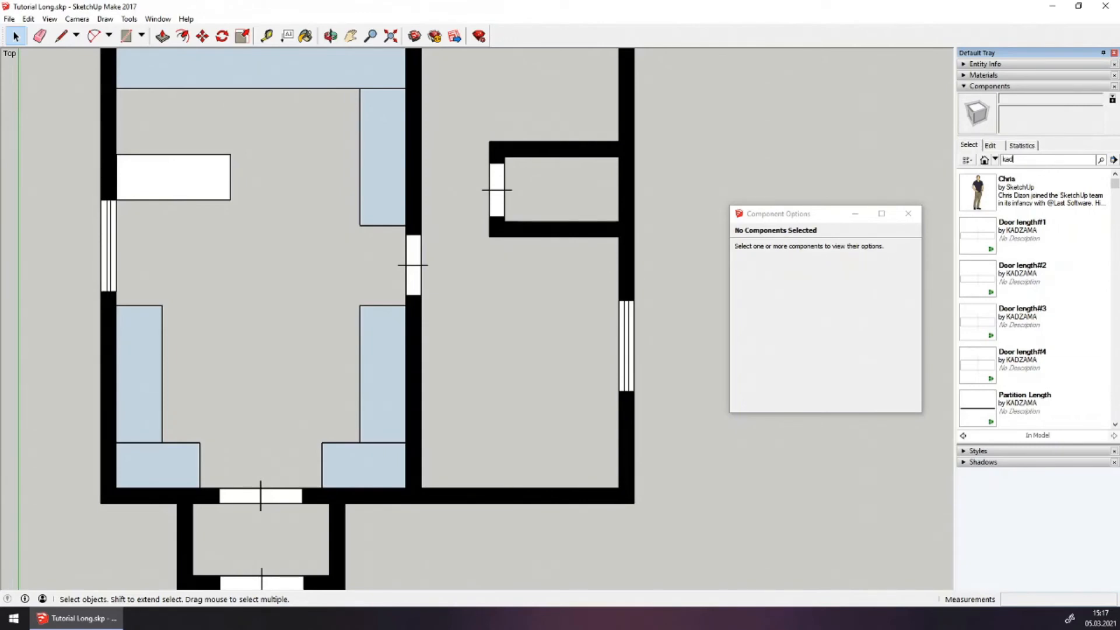
{"action": "type", "text": "kadzama"}
{"action": "key", "text": "Return"}
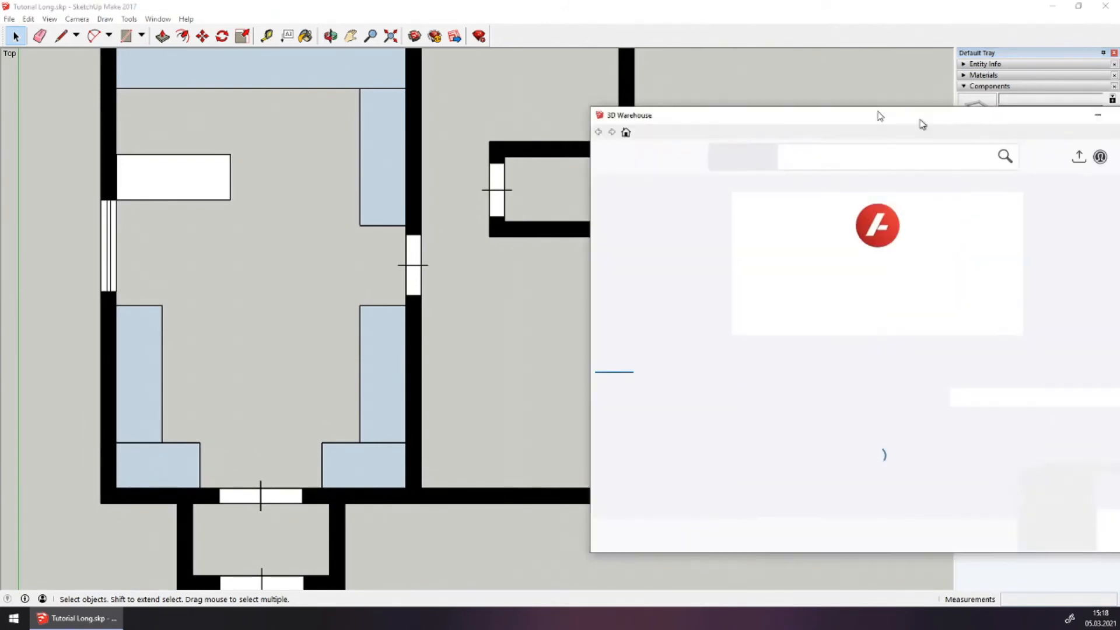
{"action": "left_click_drag", "start_coordinate": [923, 123], "coordinate": [684, 15]}
Load KADZAMA's Refrigerator from the Kitchen components collection into the model
{"action": "left_click", "coordinate": [437, 272]}
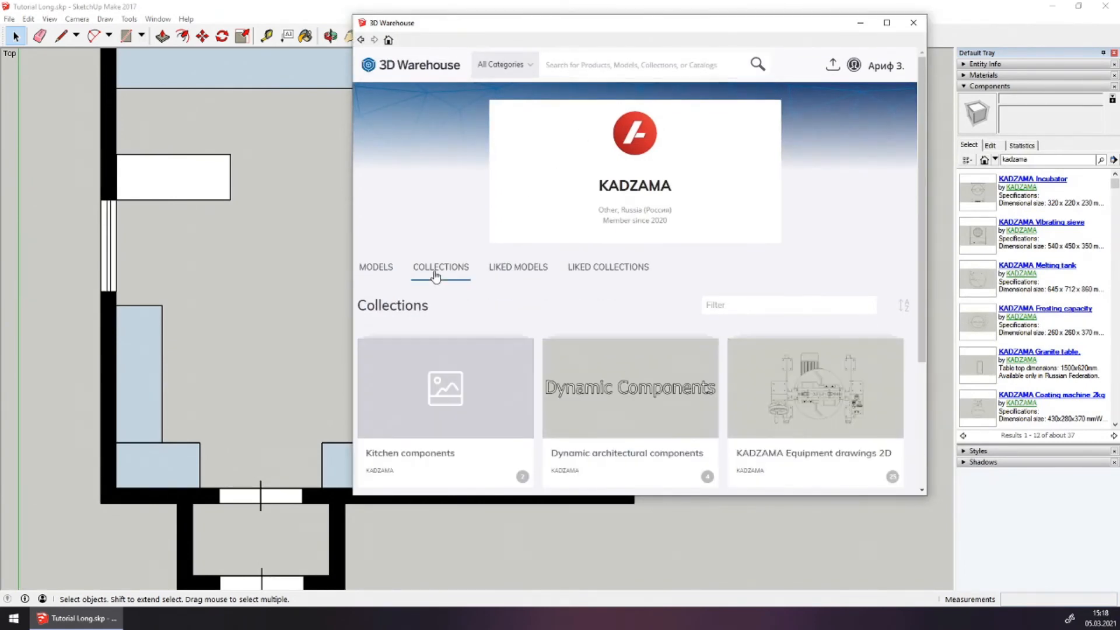
{"action": "scroll", "coordinate": [512, 295], "scroll_direction": "down", "scroll_amount": 1}
{"action": "scroll", "coordinate": [512, 295], "scroll_direction": "down", "scroll_amount": 3}
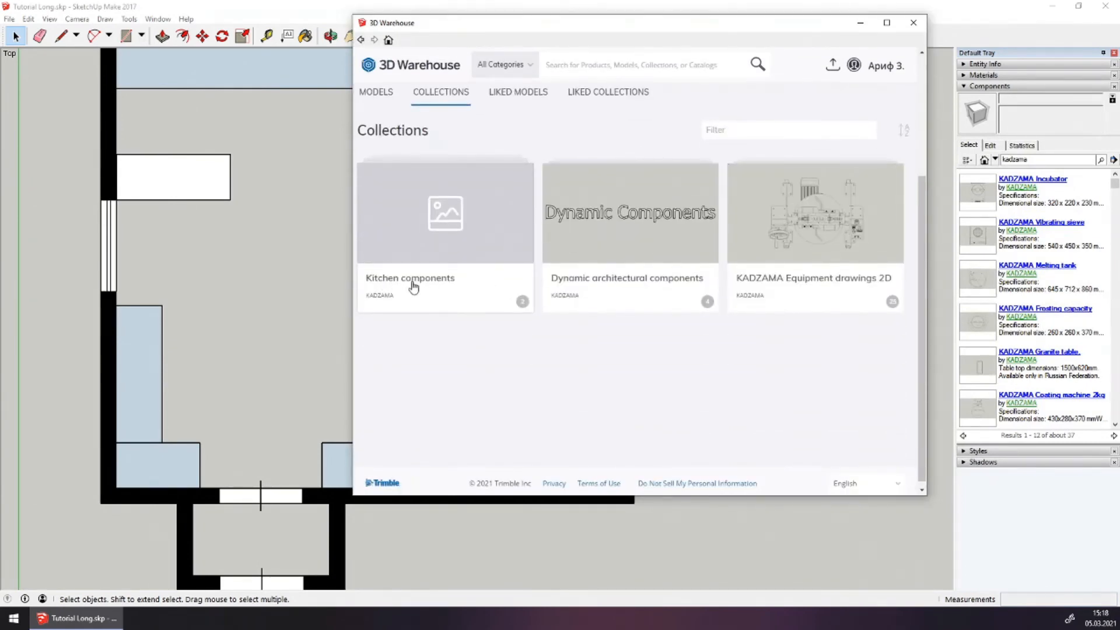
{"action": "left_click", "coordinate": [448, 229]}
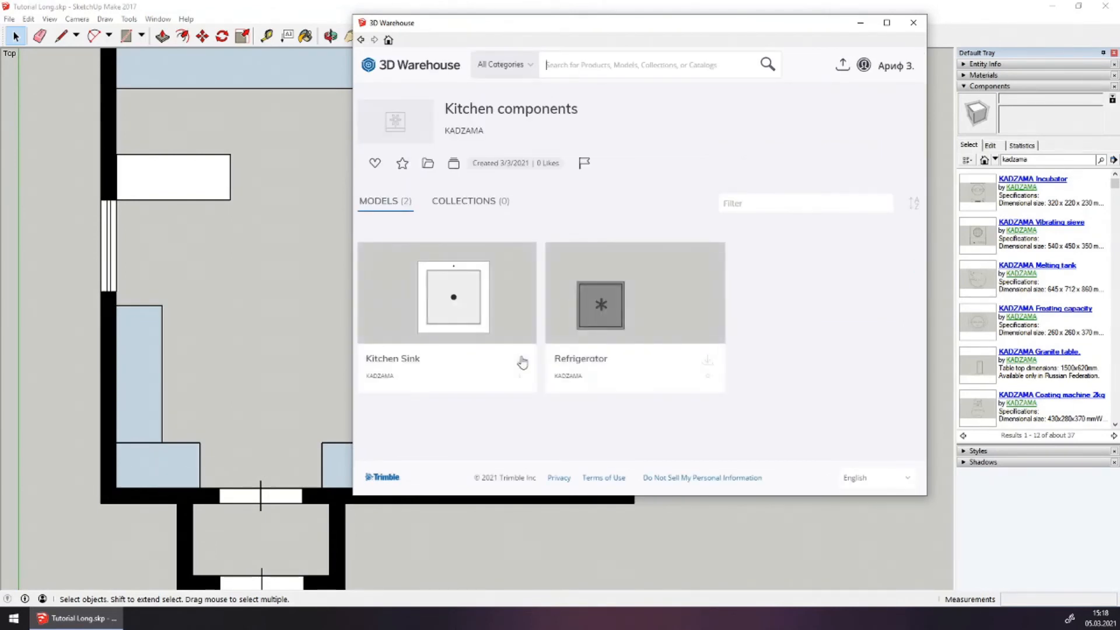
{"action": "left_click", "coordinate": [636, 307]}
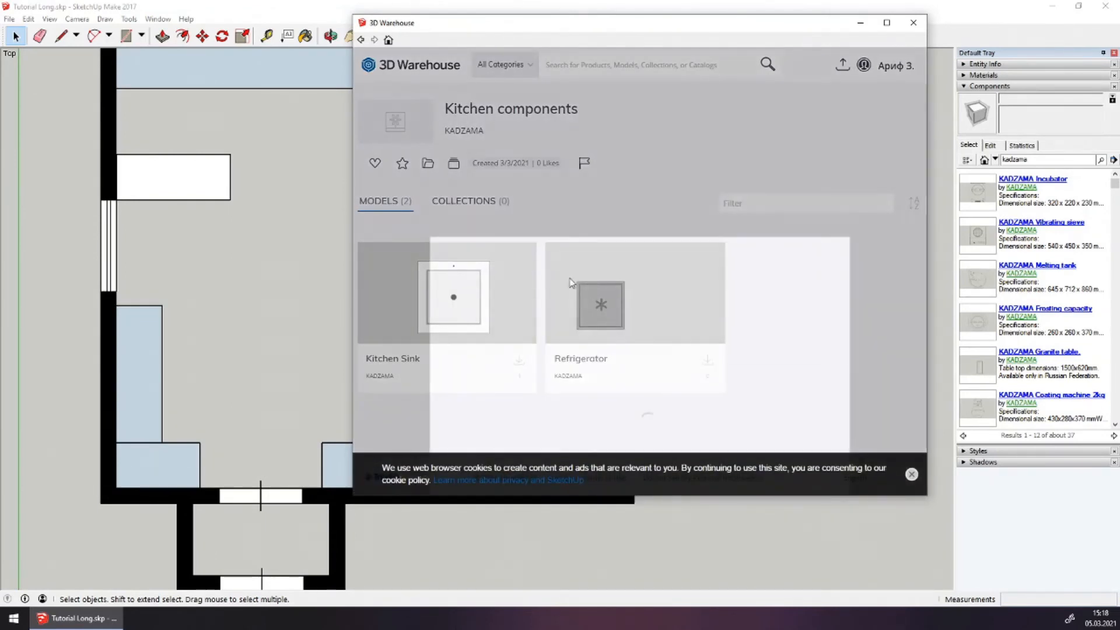
{"action": "left_click", "coordinate": [730, 314]}
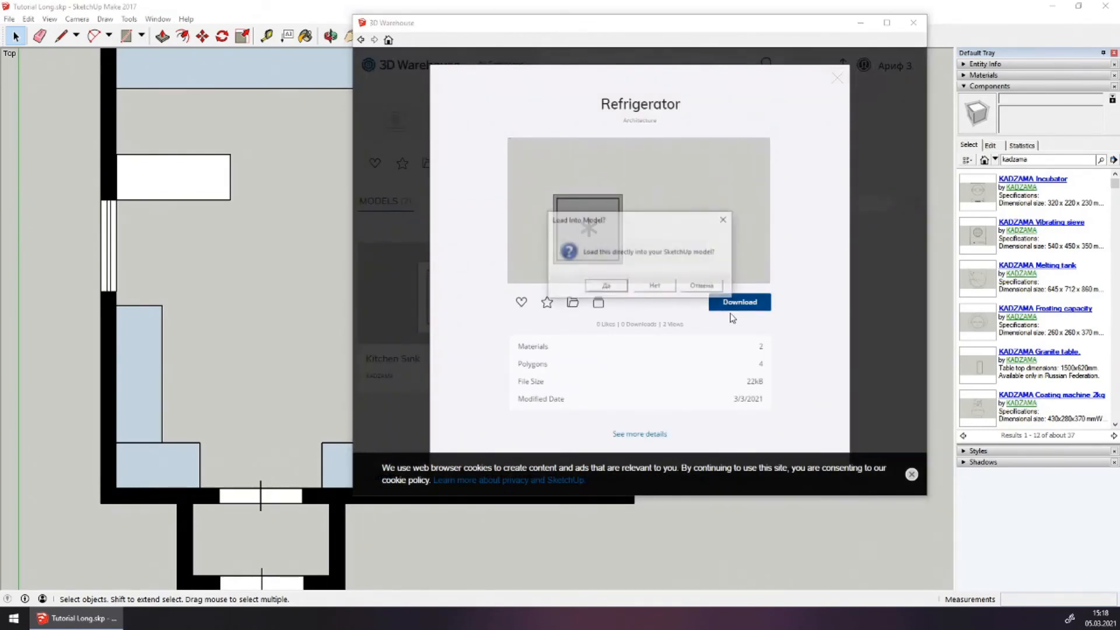
{"action": "left_click", "coordinate": [616, 287]}
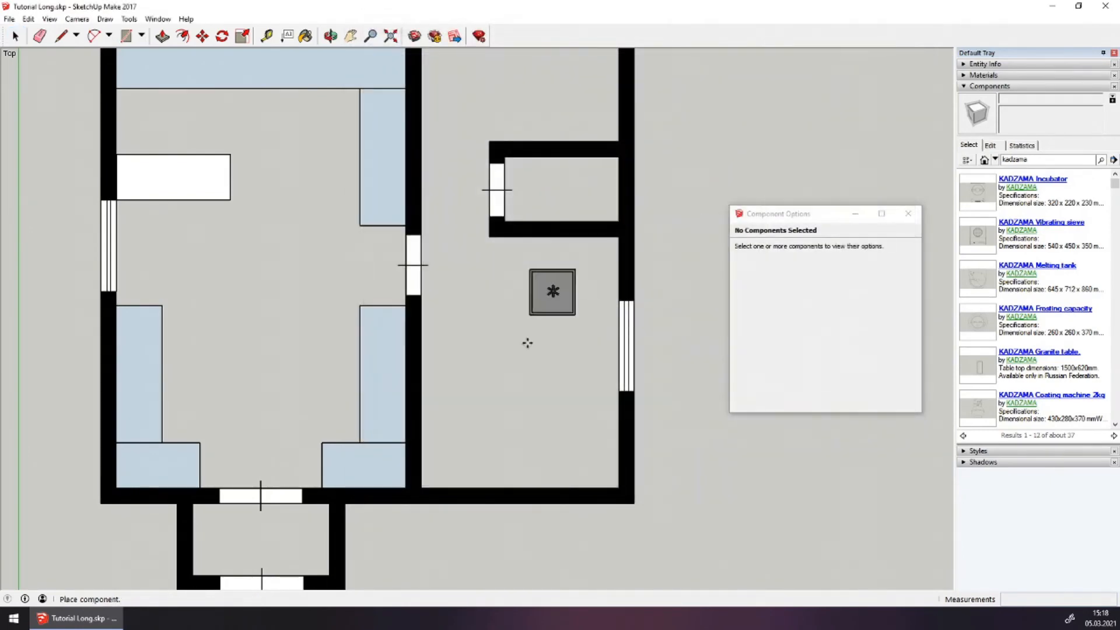
Snap the Refrigerator into the right-hand room's lower-right corner and reopen KADZAMA's 3D Warehouse page
{"action": "left_click", "coordinate": [585, 451]}
{"action": "scroll", "coordinate": [577, 417], "scroll_direction": "up", "scroll_amount": 2}
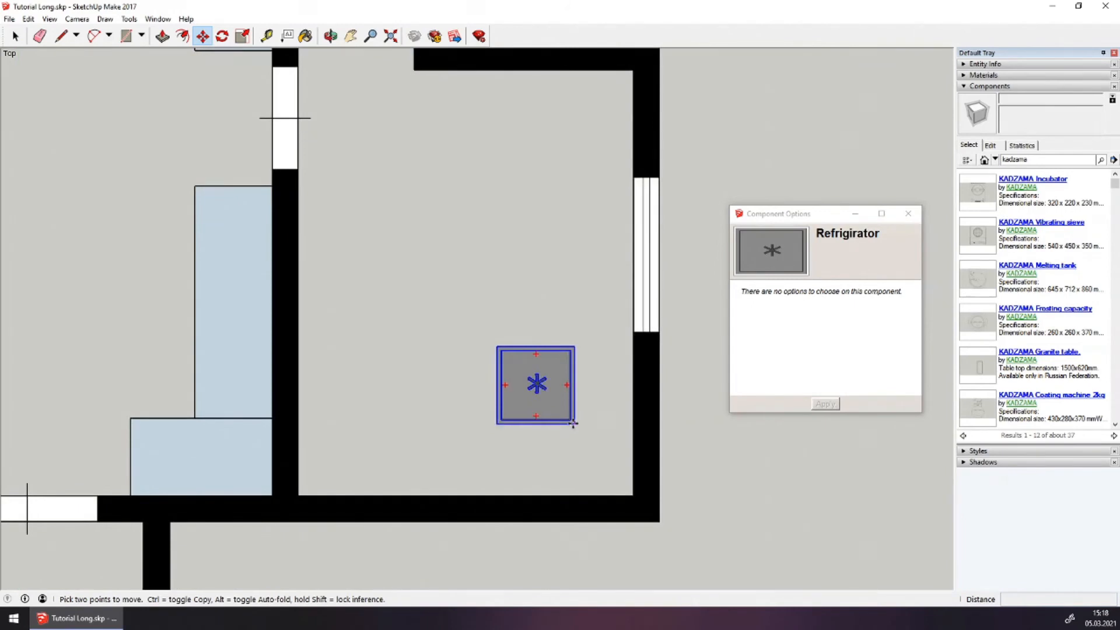
{"action": "left_click", "coordinate": [575, 418]}
{"action": "left_click", "coordinate": [632, 495]}
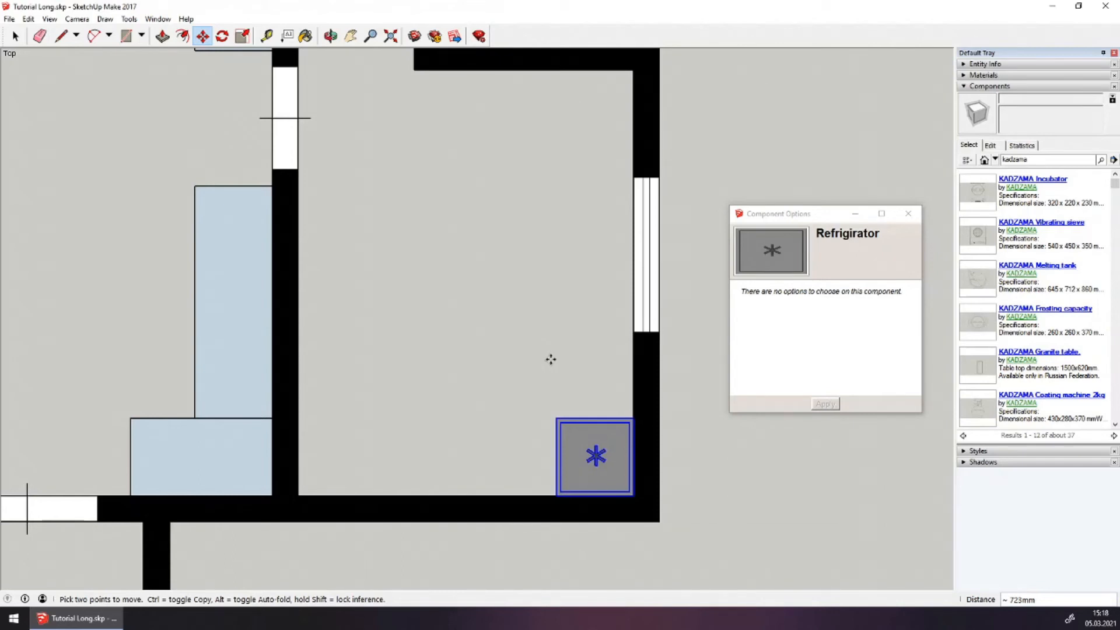
{"action": "left_click", "coordinate": [1020, 182]}
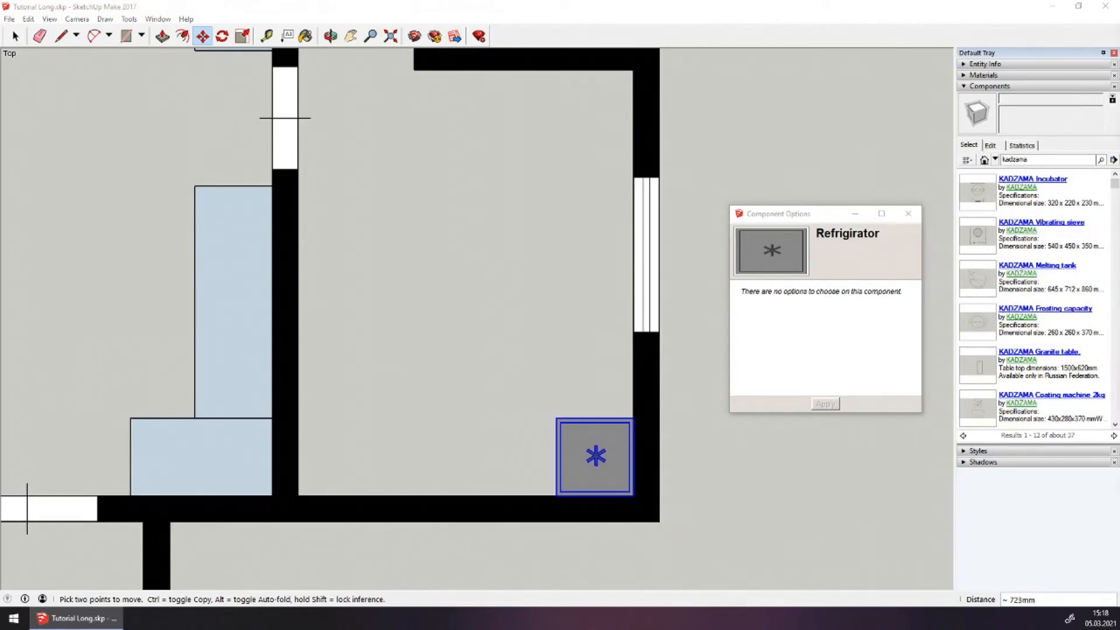
{"action": "mouse_move", "coordinate": [1119, 80]}
{"action": "left_mouse_down"}
{"action": "mouse_move", "coordinate": [624, 64]}
{"action": "mouse_move", "coordinate": [608, 52]}
{"action": "left_mouse_up"}
Open KADZAMA's Equipment drawings 2D collection and start downloading the Granite table
{"action": "left_click", "coordinate": [431, 300]}
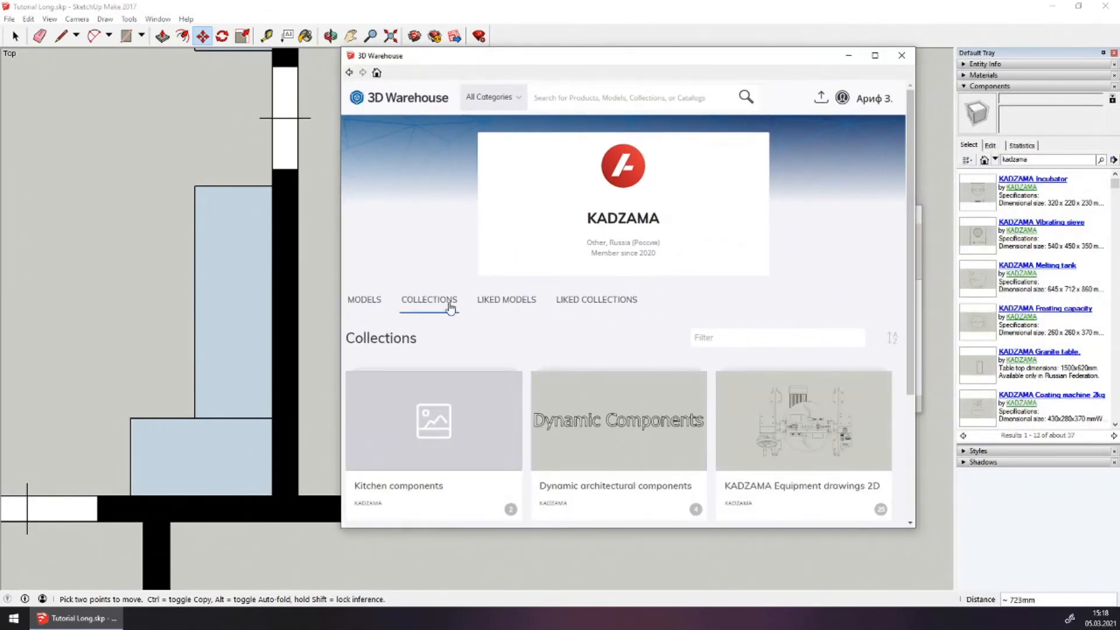
{"action": "left_click", "coordinate": [789, 433]}
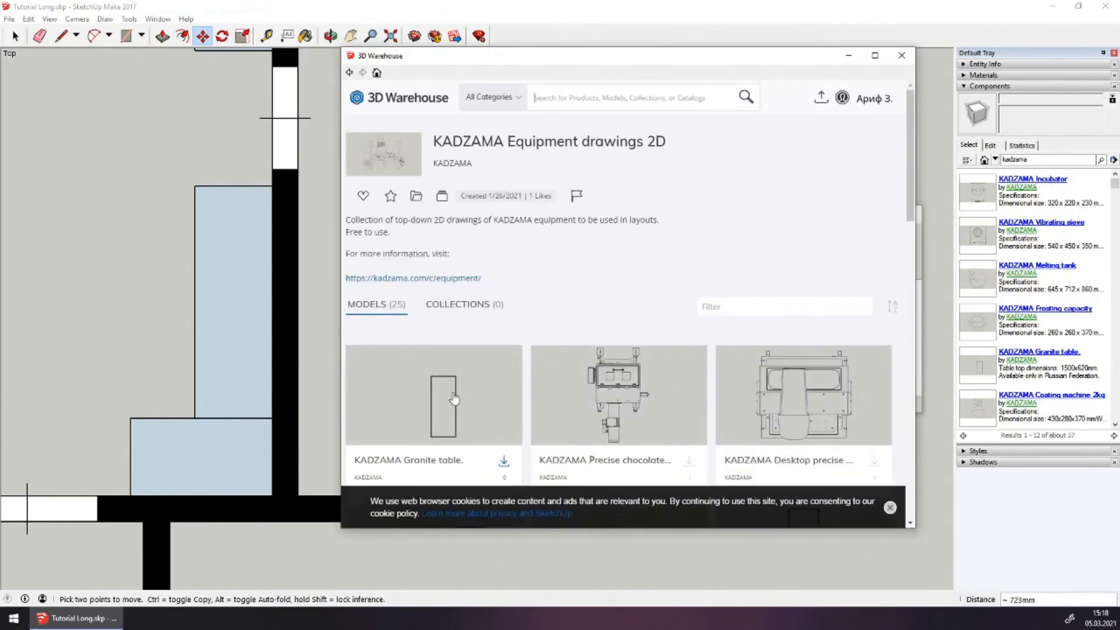
{"action": "left_click", "coordinate": [454, 400]}
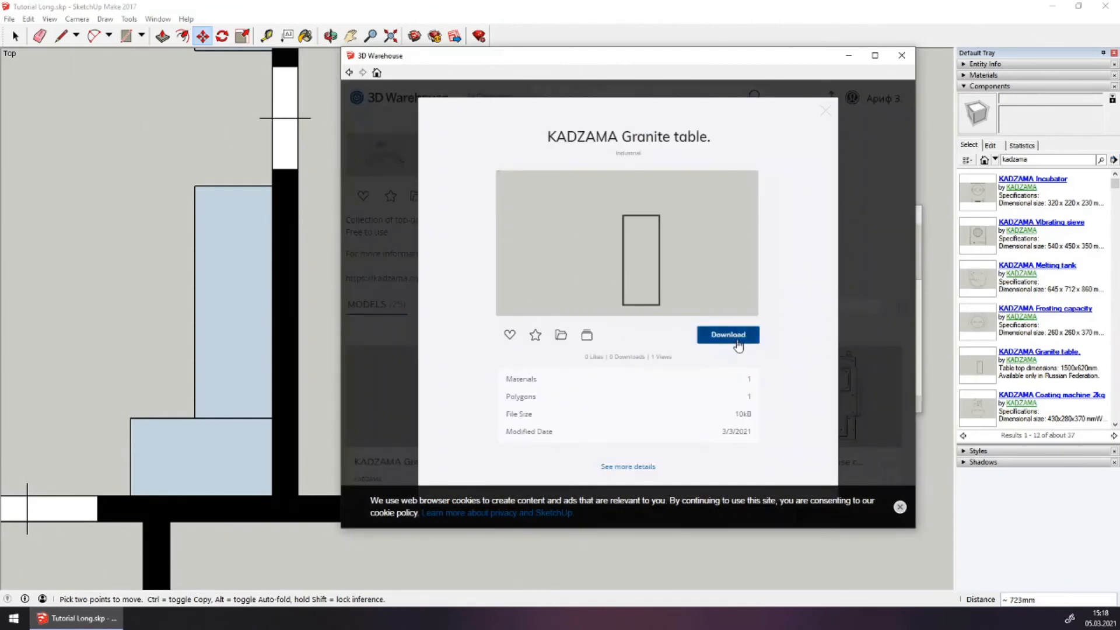
{"action": "left_click", "coordinate": [737, 341]}
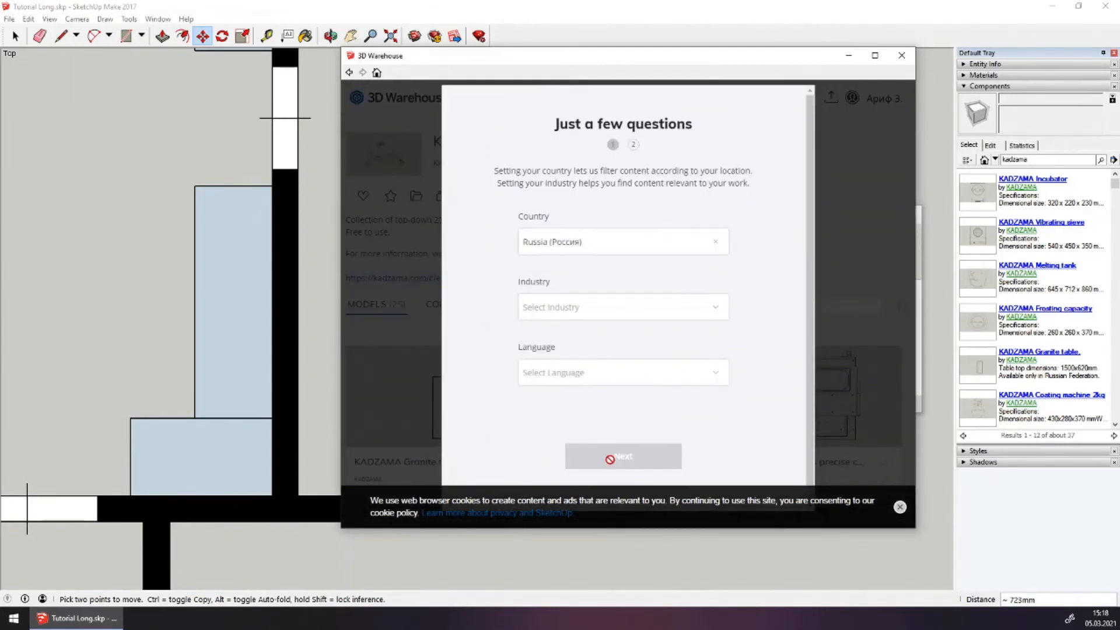
Answer the profile questions with Architecture as industry and čeština as language
{"action": "scroll", "coordinate": [668, 264], "scroll_direction": "down", "scroll_amount": 2}
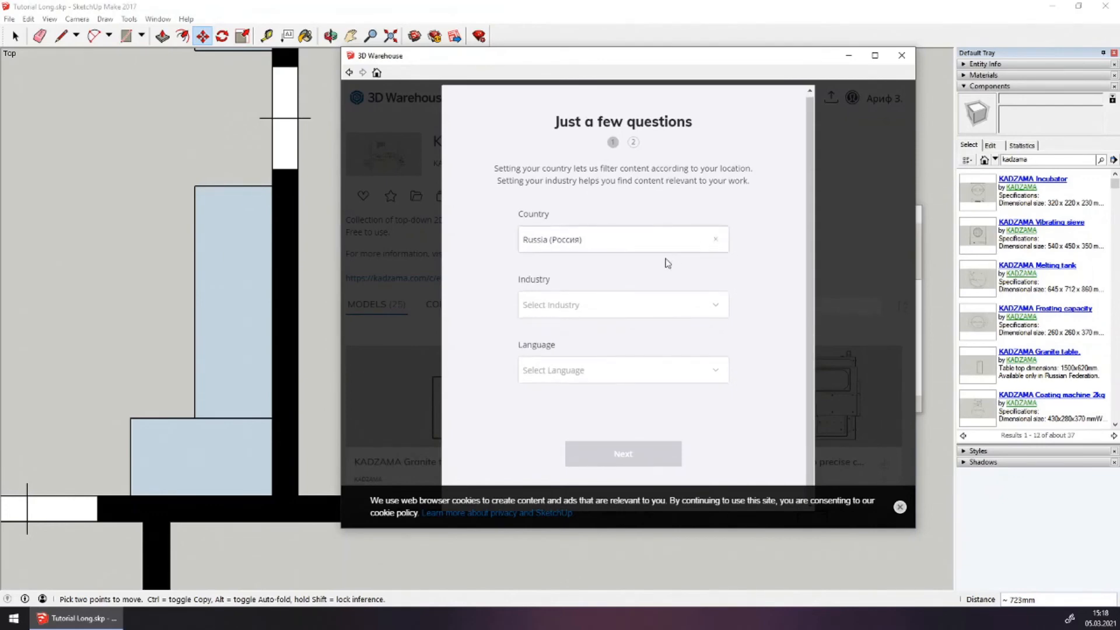
{"action": "left_click", "coordinate": [615, 309]}
{"action": "left_click", "coordinate": [623, 341]}
{"action": "left_click", "coordinate": [592, 377]}
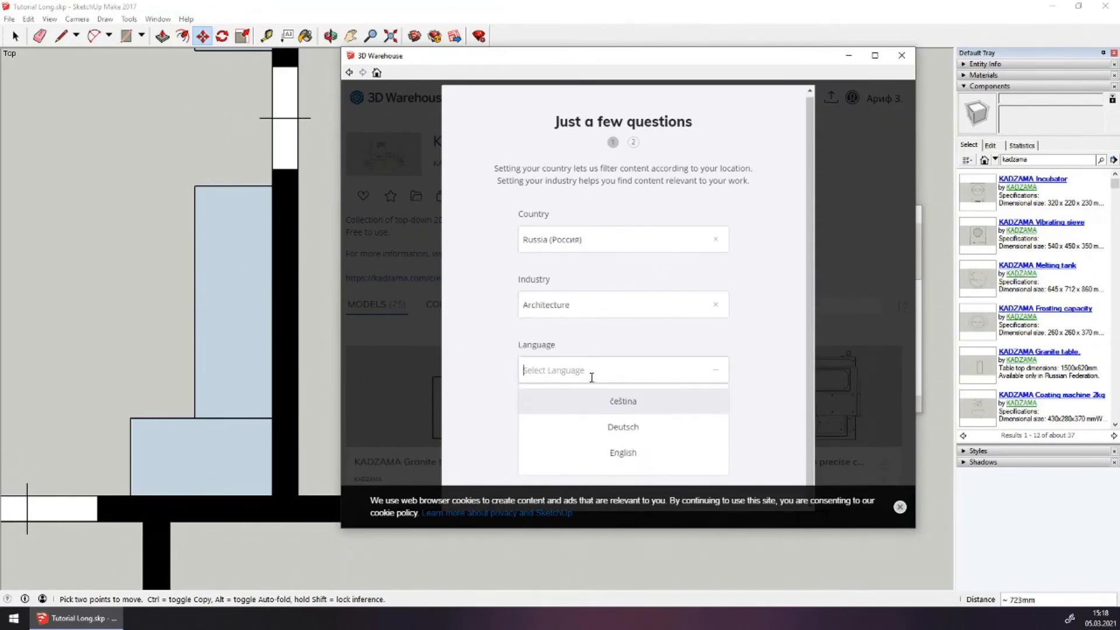
{"action": "left_click", "coordinate": [601, 402]}
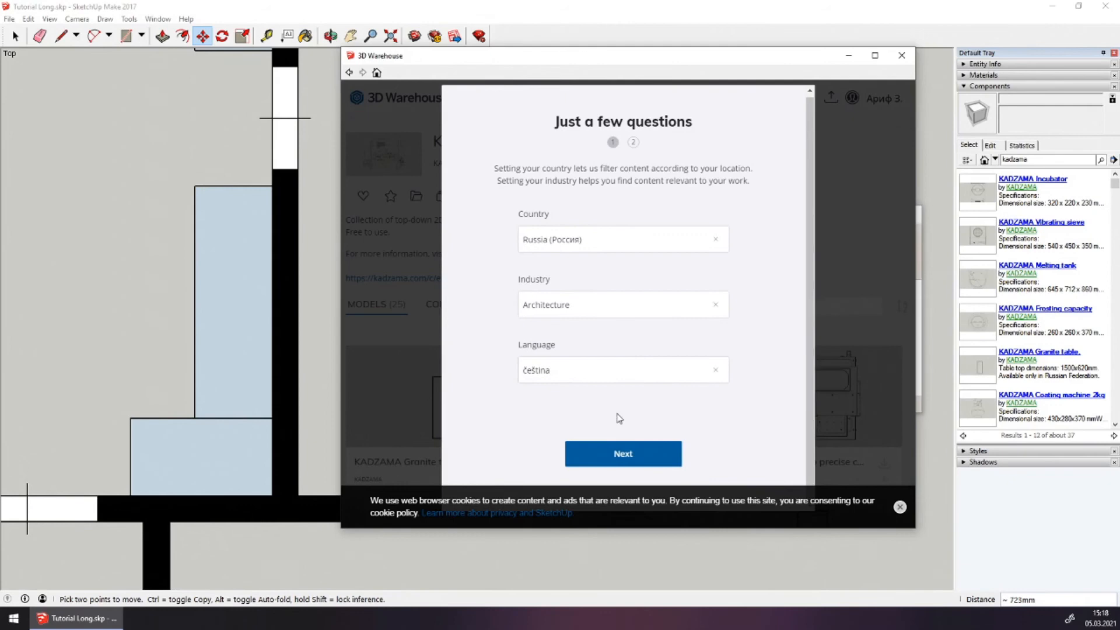
{"action": "left_click", "coordinate": [632, 451]}
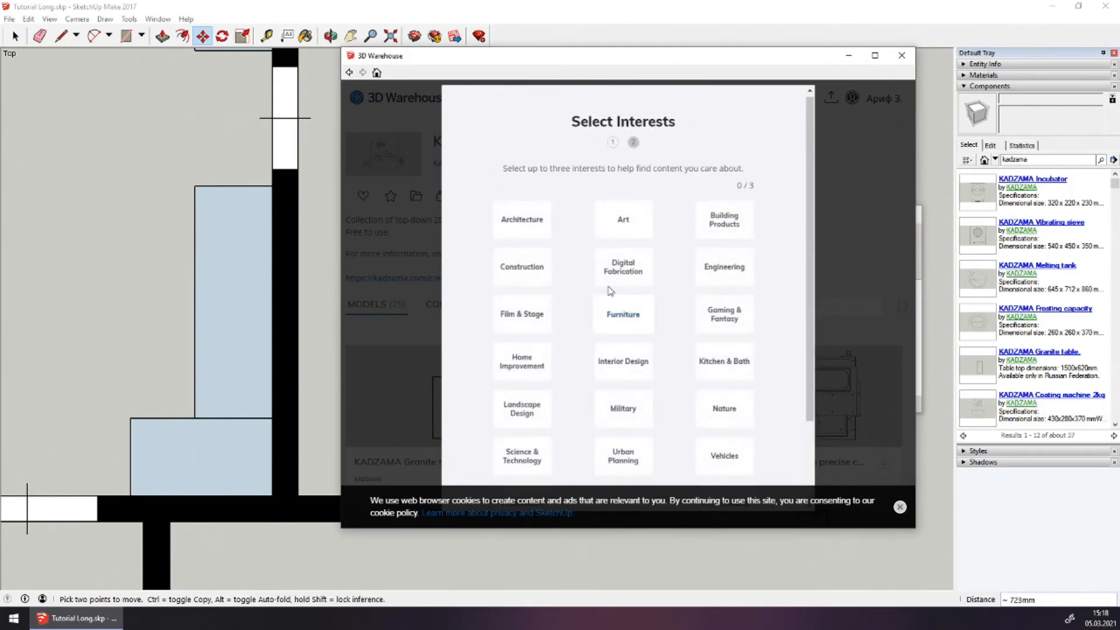
Mark Architecture as an interest, finish the questionnaire, and load the Granite table into the model
{"action": "left_click", "coordinate": [531, 224]}
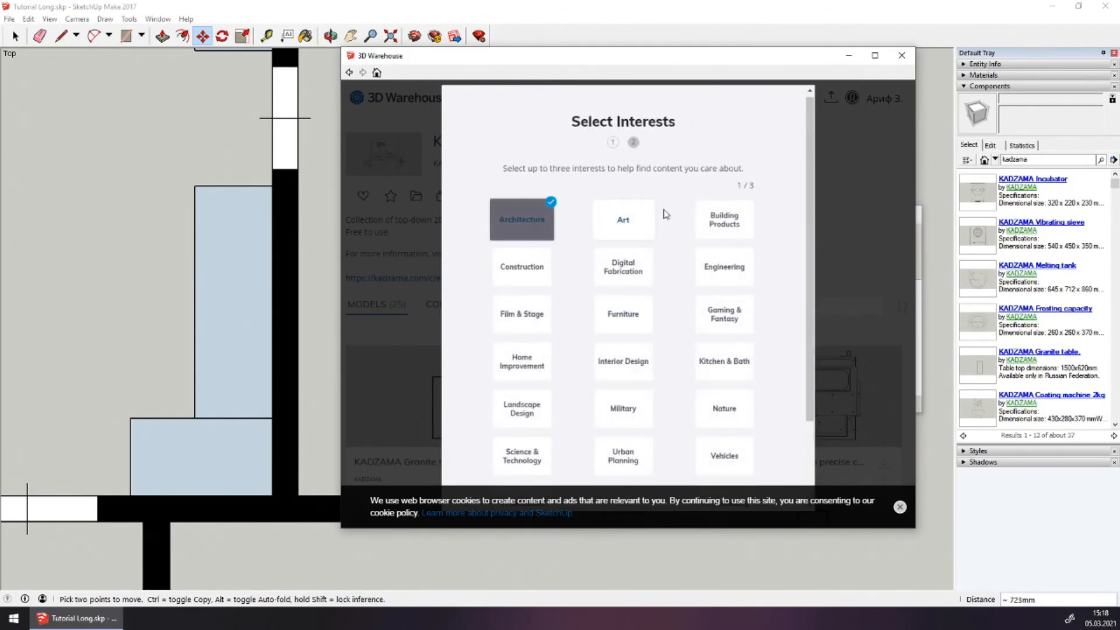
{"action": "scroll", "coordinate": [724, 292], "scroll_direction": "down", "scroll_amount": 3}
{"action": "left_click", "coordinate": [668, 449]}
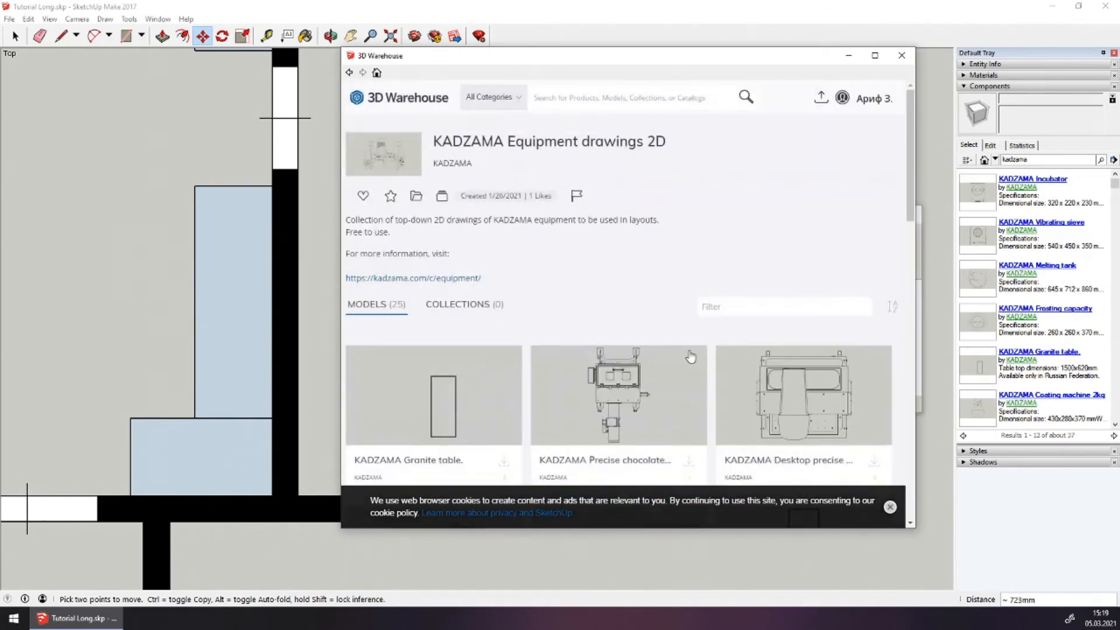
{"action": "left_click", "coordinate": [475, 380]}
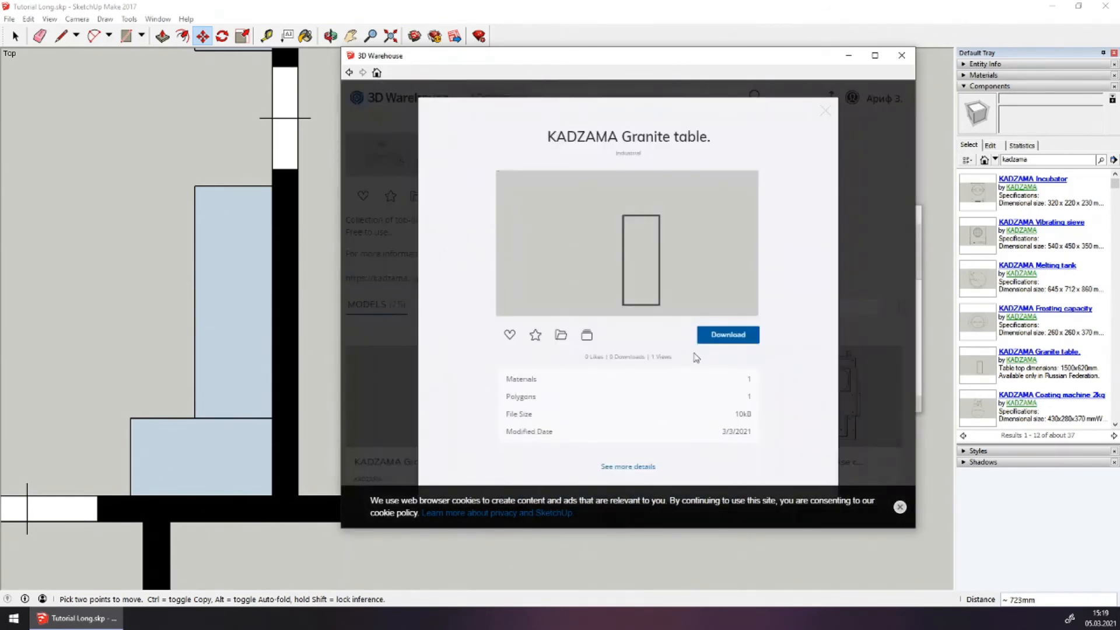
{"action": "left_click", "coordinate": [716, 334]}
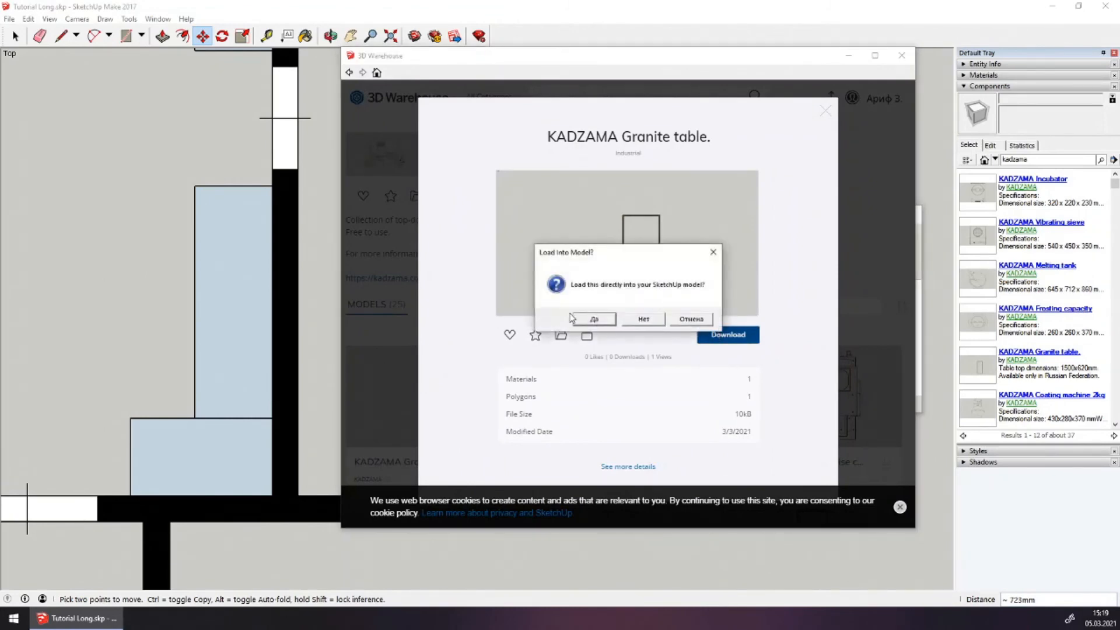
{"action": "left_click", "coordinate": [593, 320]}
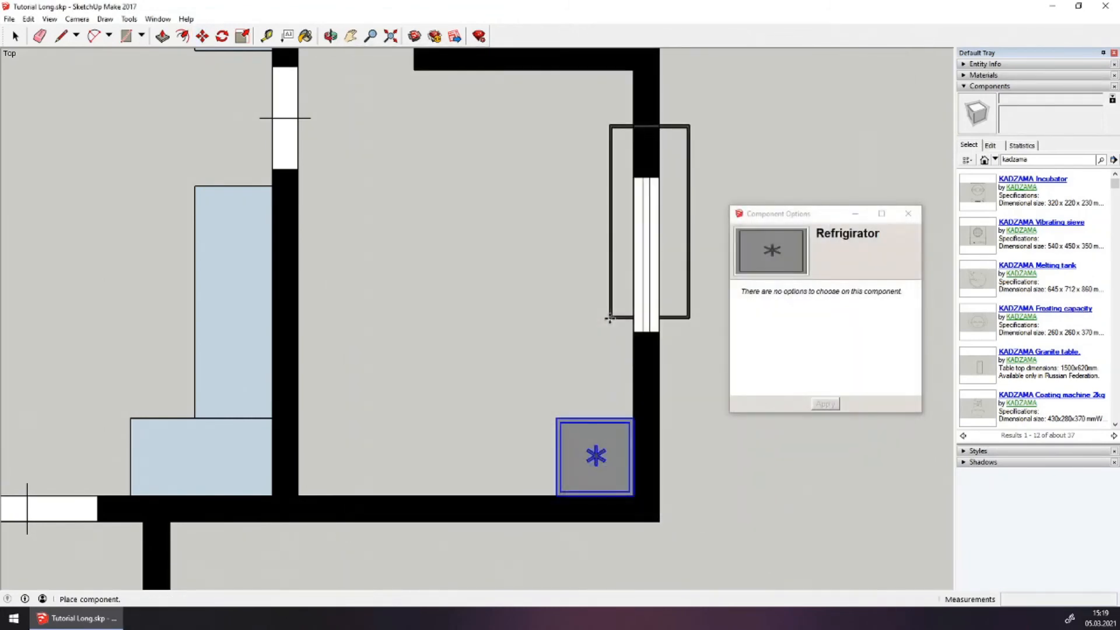
Snap the Granite table against the right wall above the Refrigerator, then move 3D Warehouse aside
{"action": "left_click", "coordinate": [414, 378]}
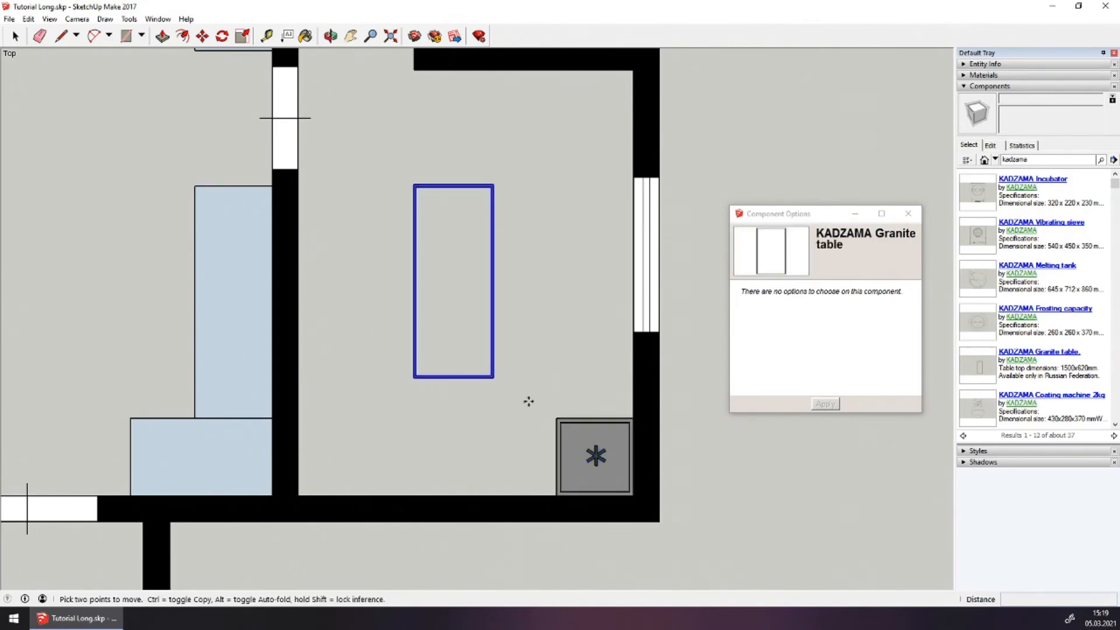
{"action": "key", "text": "m"}
{"action": "left_click", "coordinate": [495, 378]}
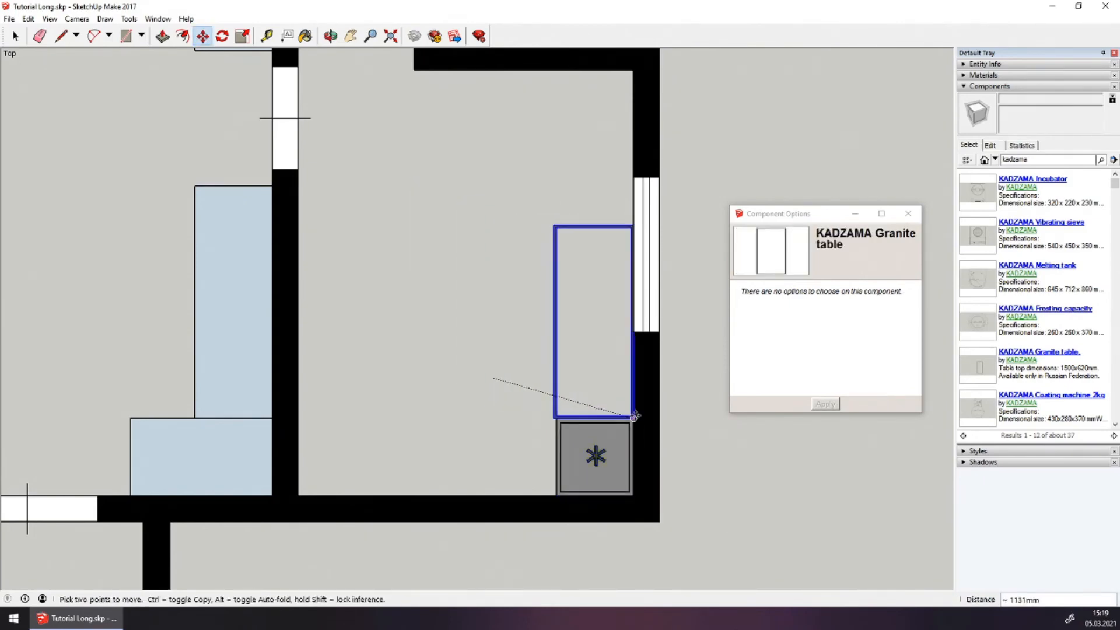
{"action": "left_click", "coordinate": [635, 416]}
{"action": "scroll", "coordinate": [491, 400], "scroll_direction": "down", "scroll_amount": 1}
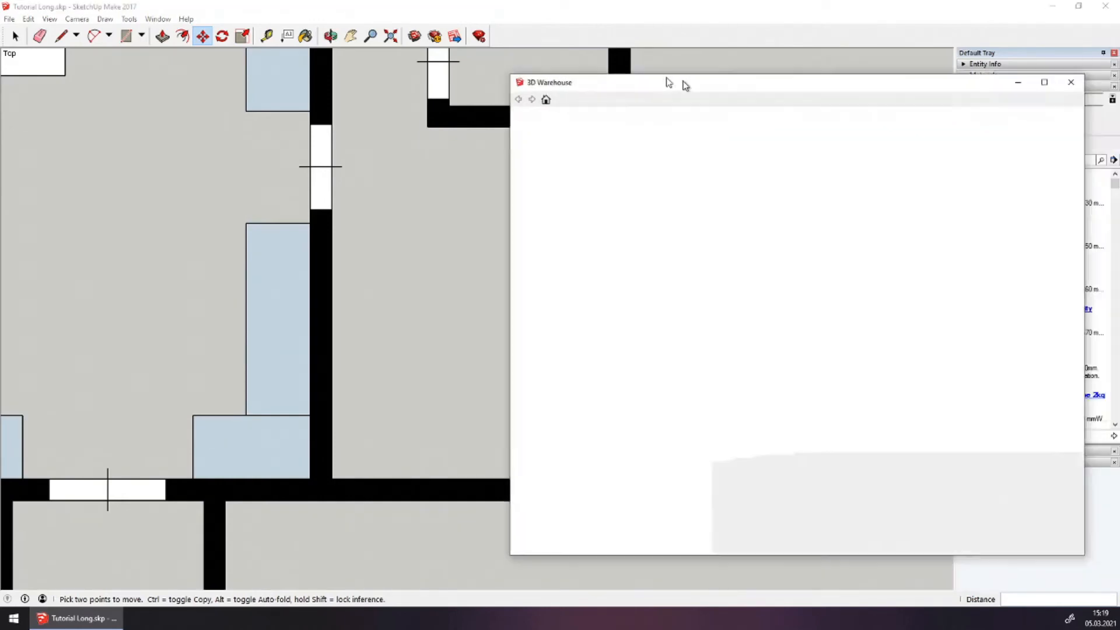
{"action": "left_click_drag", "start_coordinate": [682, 82], "coordinate": [570, 68]}
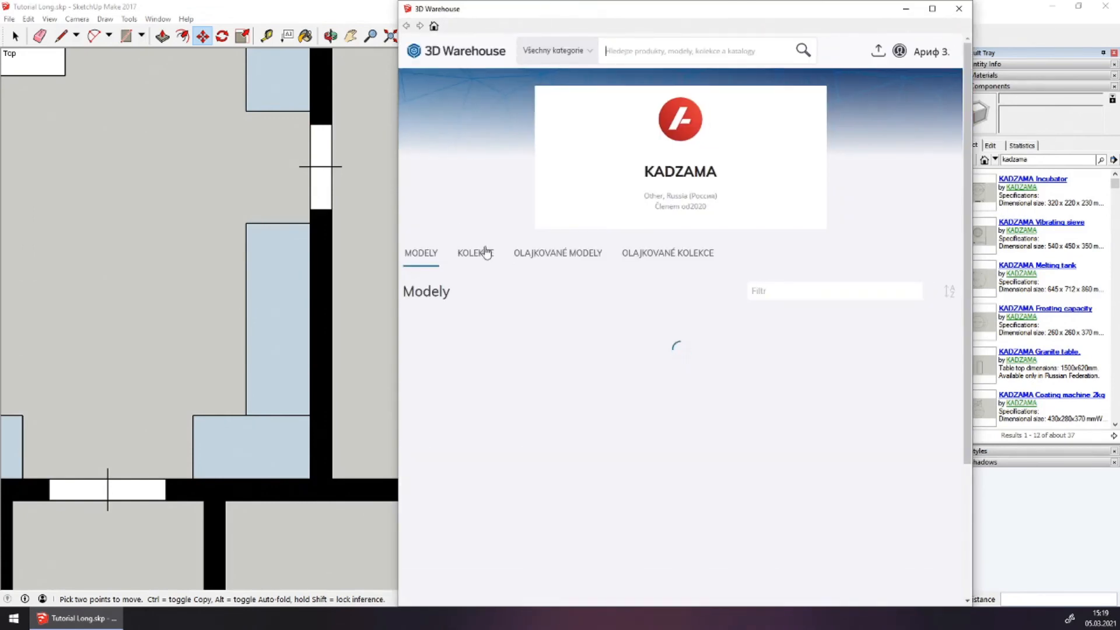
Download the Kitchen Sink from KADZAMA's Kitchen components collection and confirm loading it
{"action": "left_click", "coordinate": [546, 259]}
{"action": "left_click", "coordinate": [495, 260]}
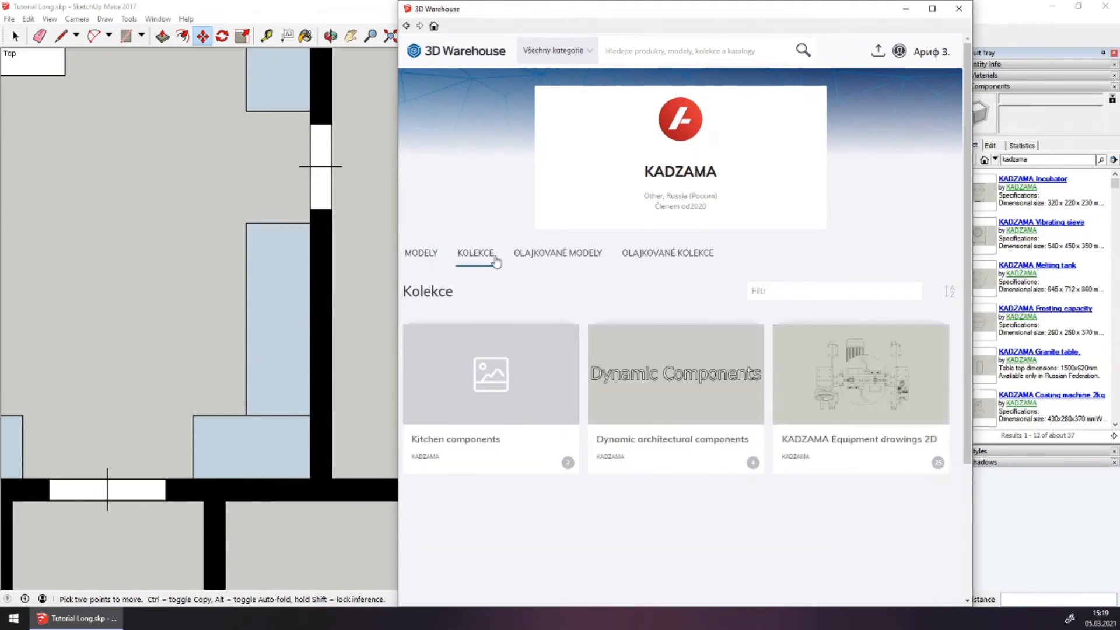
{"action": "left_click", "coordinate": [503, 389]}
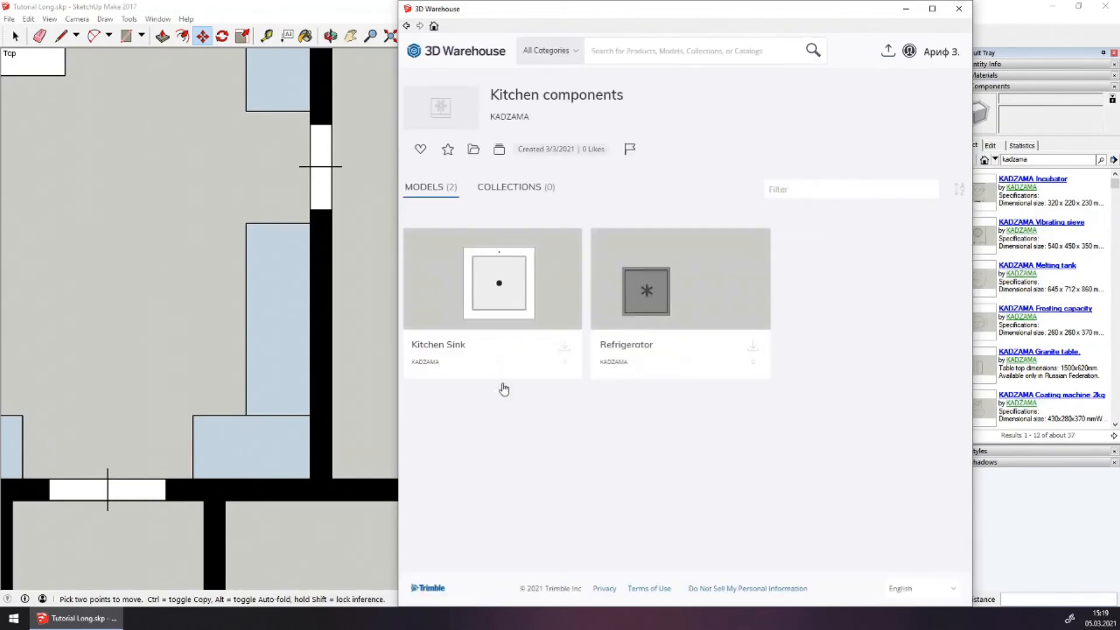
{"action": "left_click", "coordinate": [520, 290]}
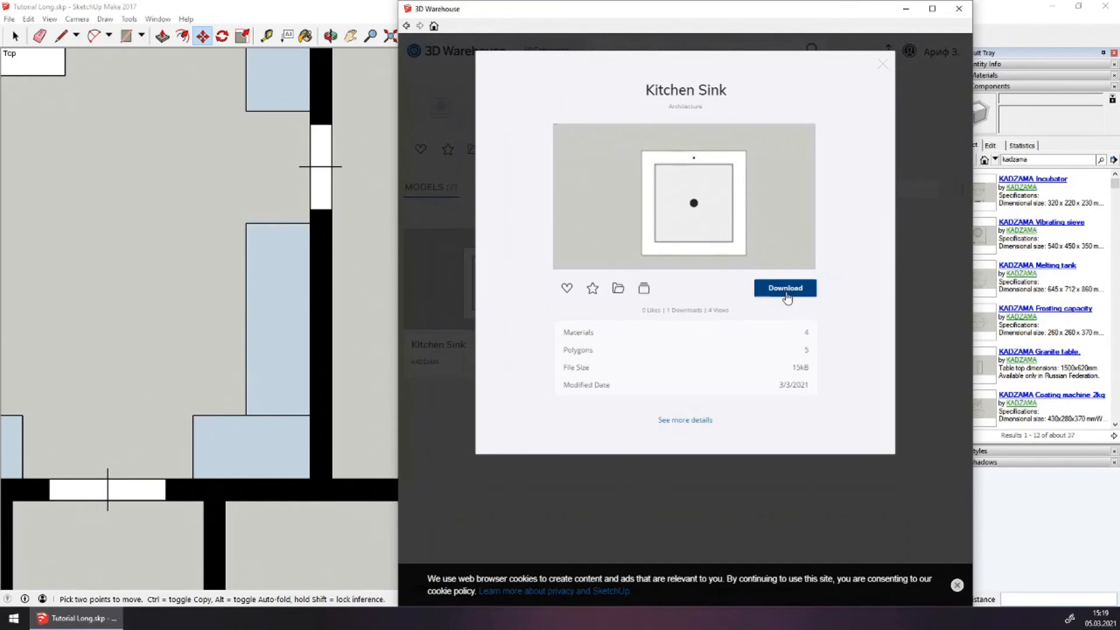
{"action": "left_click", "coordinate": [786, 289]}
{"action": "left_click", "coordinate": [651, 335]}
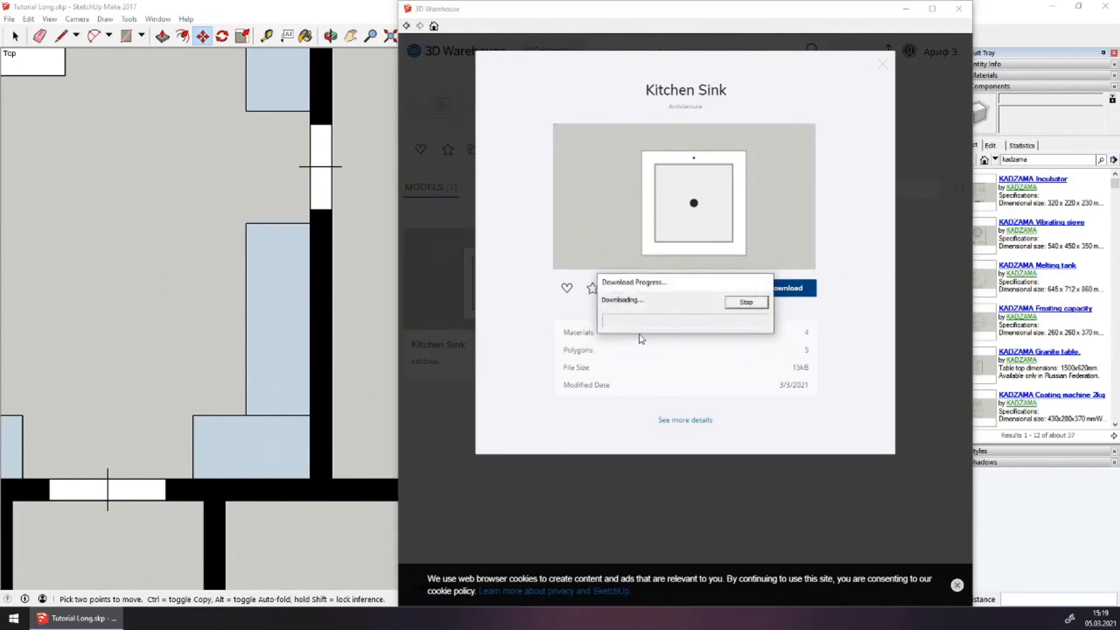
Move the sink into the corner under the top wall
{"action": "scroll", "coordinate": [416, 145], "scroll_direction": "up", "scroll_amount": 3}
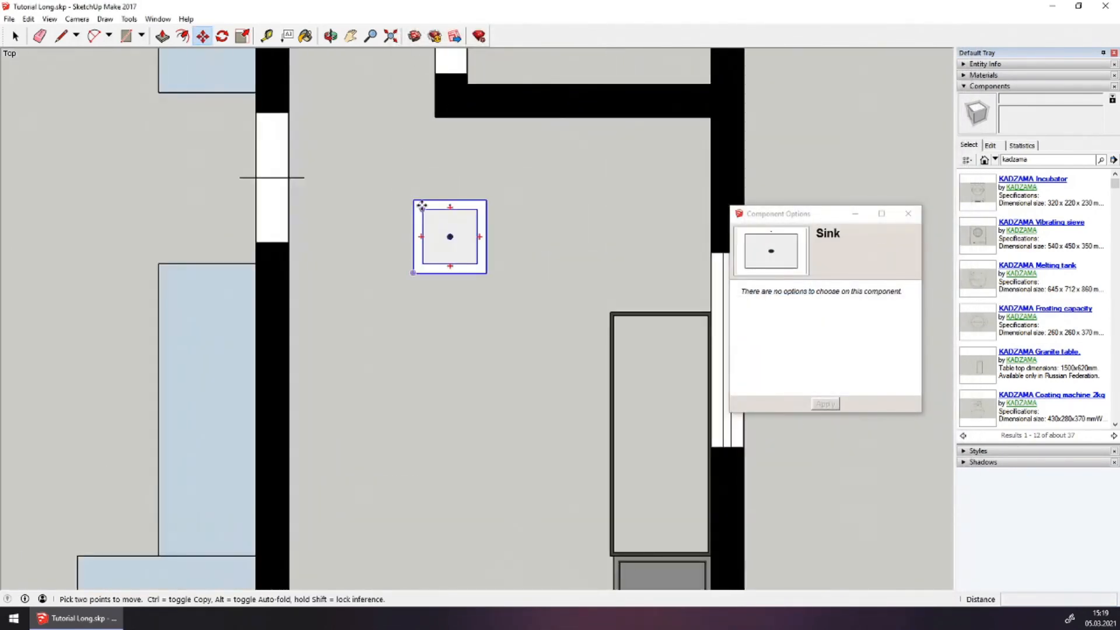
{"action": "left_click", "coordinate": [415, 200]}
{"action": "left_click", "coordinate": [436, 115]}
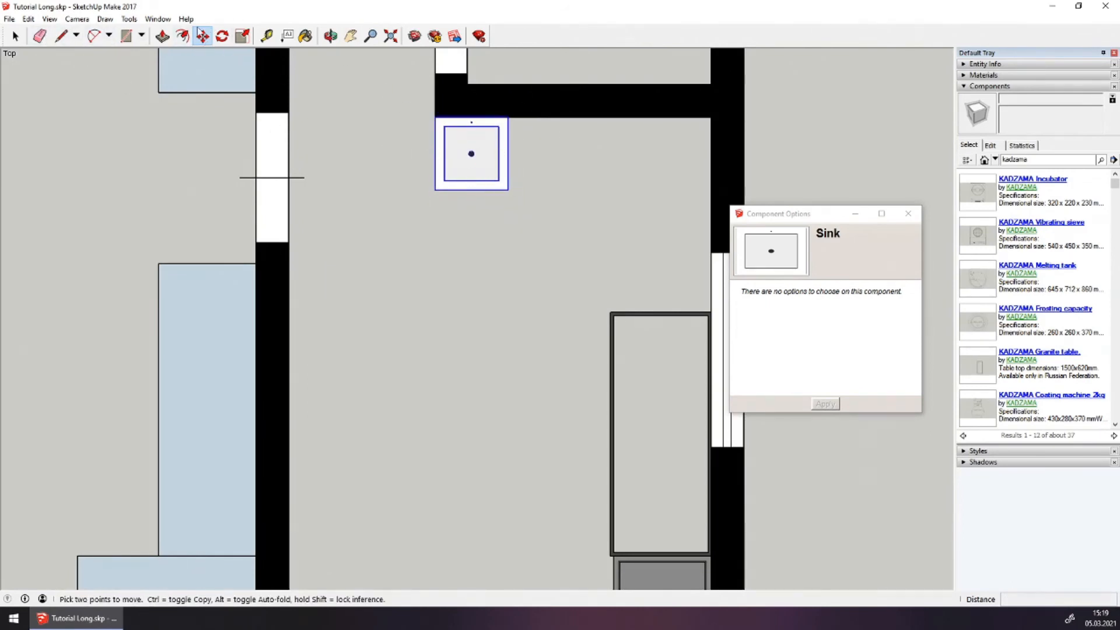
Copy the sink 450 mm to the right of the first one
{"action": "left_click", "coordinate": [435, 117], "text": "ctrl"}
{"action": "left_click", "coordinate": [512, 114]}
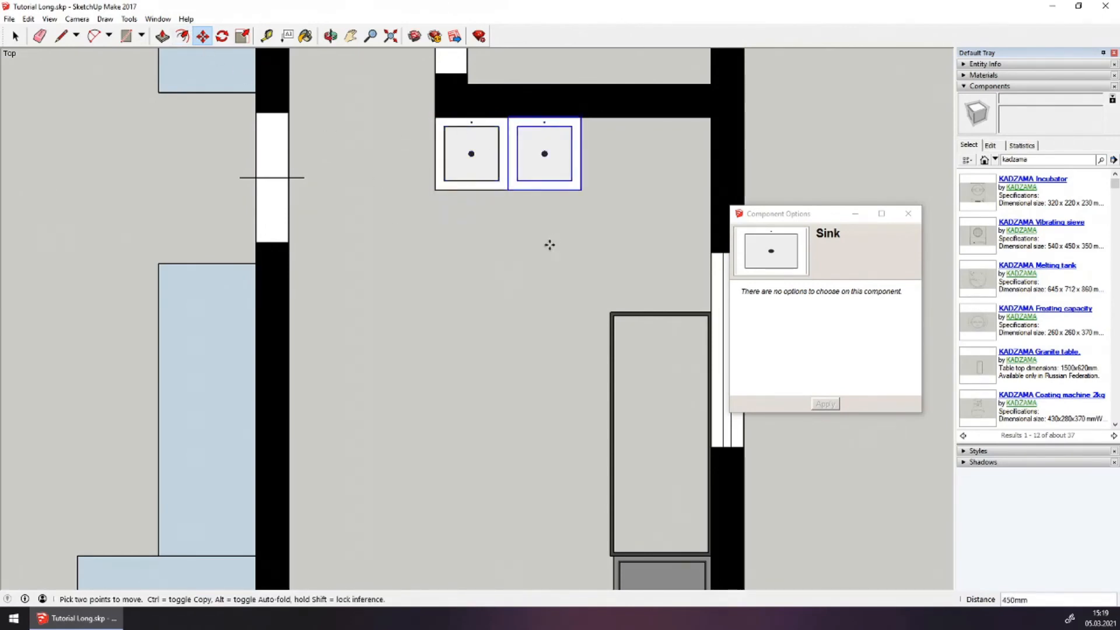
{"action": "scroll", "coordinate": [550, 242], "scroll_direction": "down", "scroll_amount": 3}
{"action": "scroll", "coordinate": [598, 210], "scroll_direction": "up", "scroll_amount": 1}
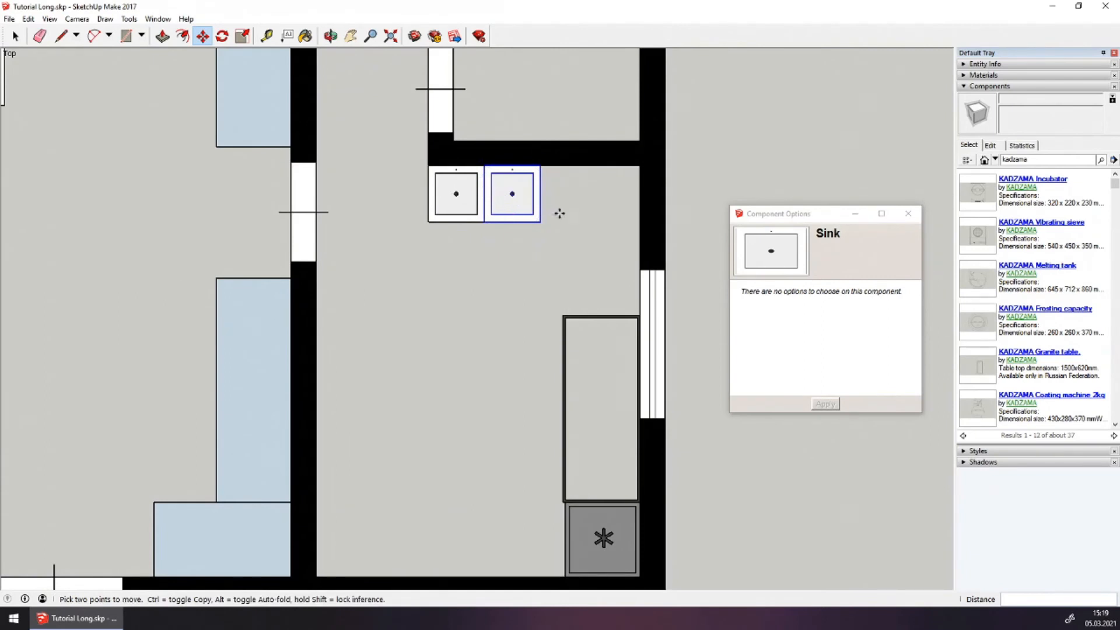
{"action": "key", "text": "Escape"}
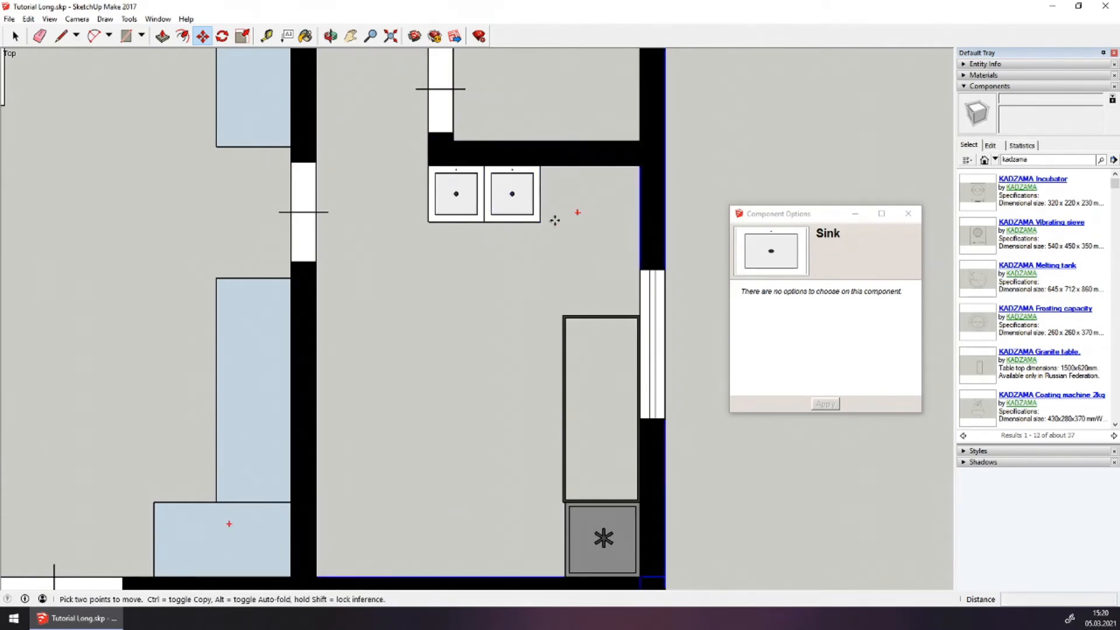
Draw the counter outline from the second sink's corner to the right wall
{"action": "key", "text": "l"}
{"action": "scroll", "coordinate": [556, 215], "scroll_direction": "up", "scroll_amount": 1}
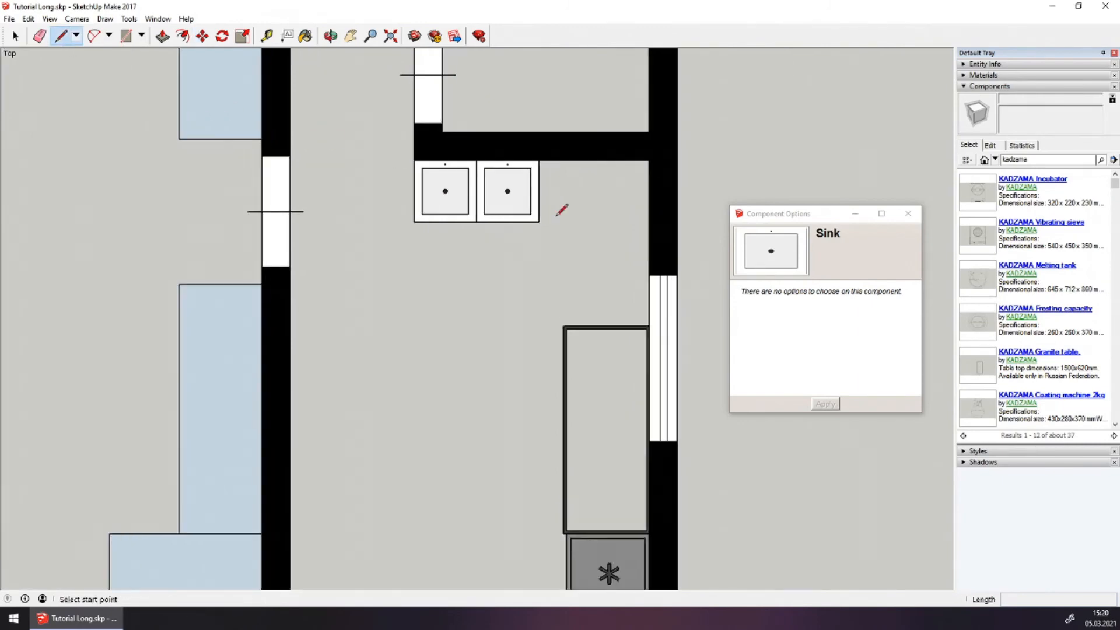
{"action": "scroll", "coordinate": [556, 215], "scroll_direction": "down", "scroll_amount": 2}
{"action": "scroll", "coordinate": [528, 220], "scroll_direction": "up", "scroll_amount": 4}
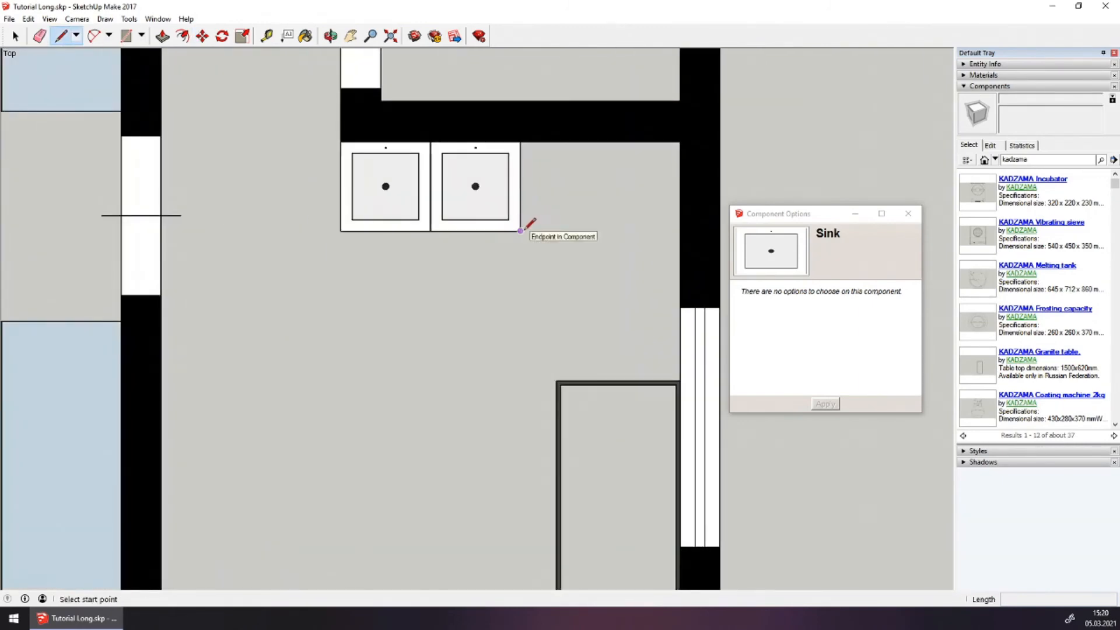
{"action": "left_click", "coordinate": [521, 231]}
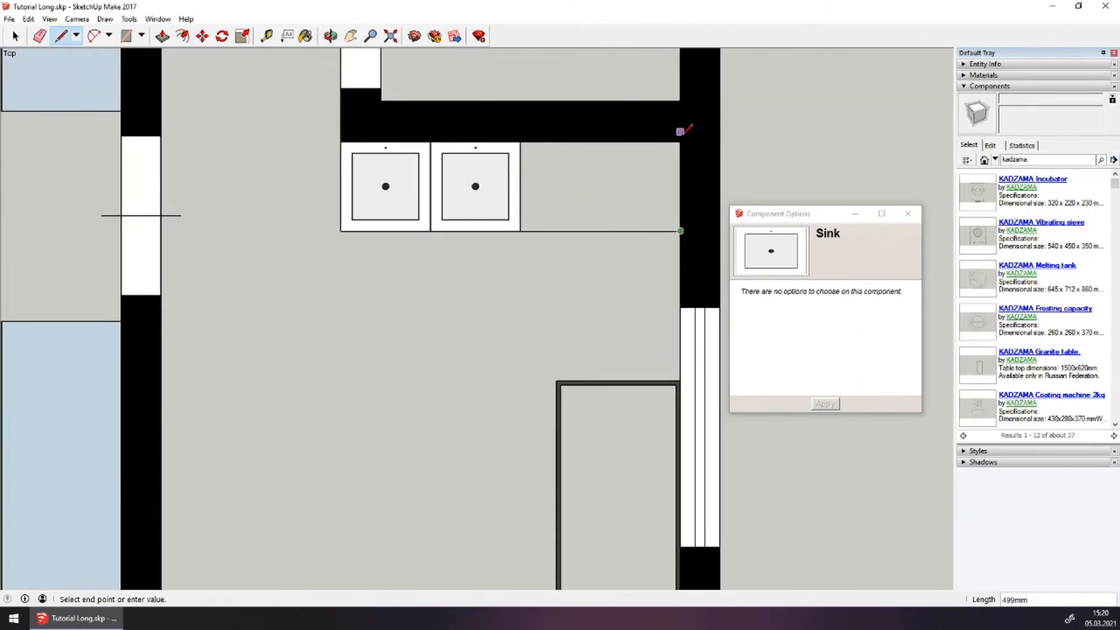
{"action": "left_click", "coordinate": [521, 230]}
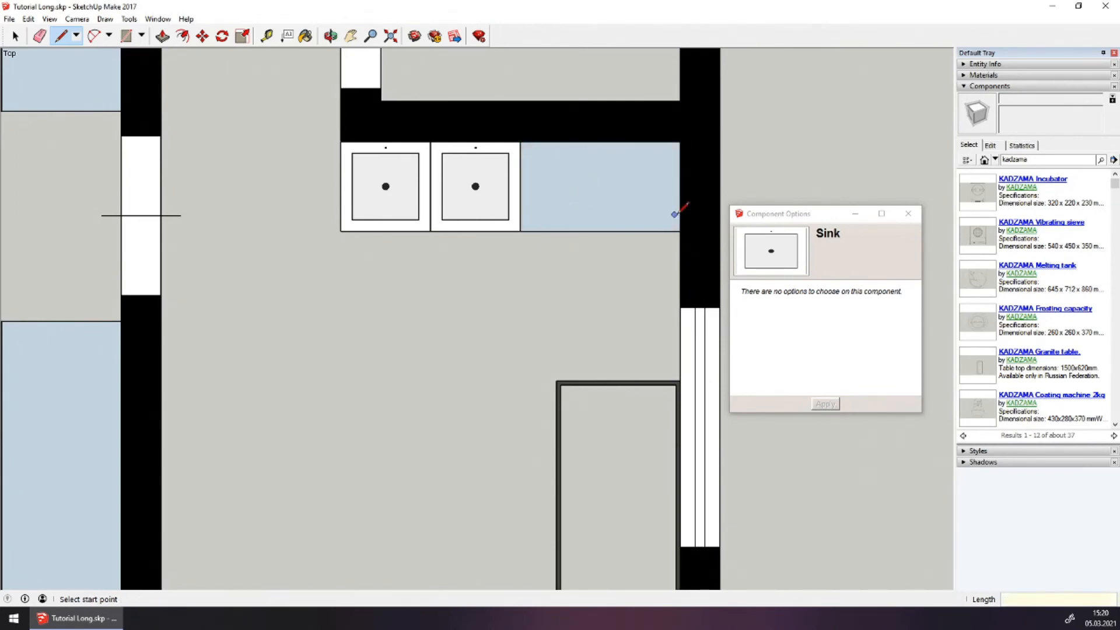
Paint the counter face white
{"action": "left_click", "coordinate": [966, 76]}
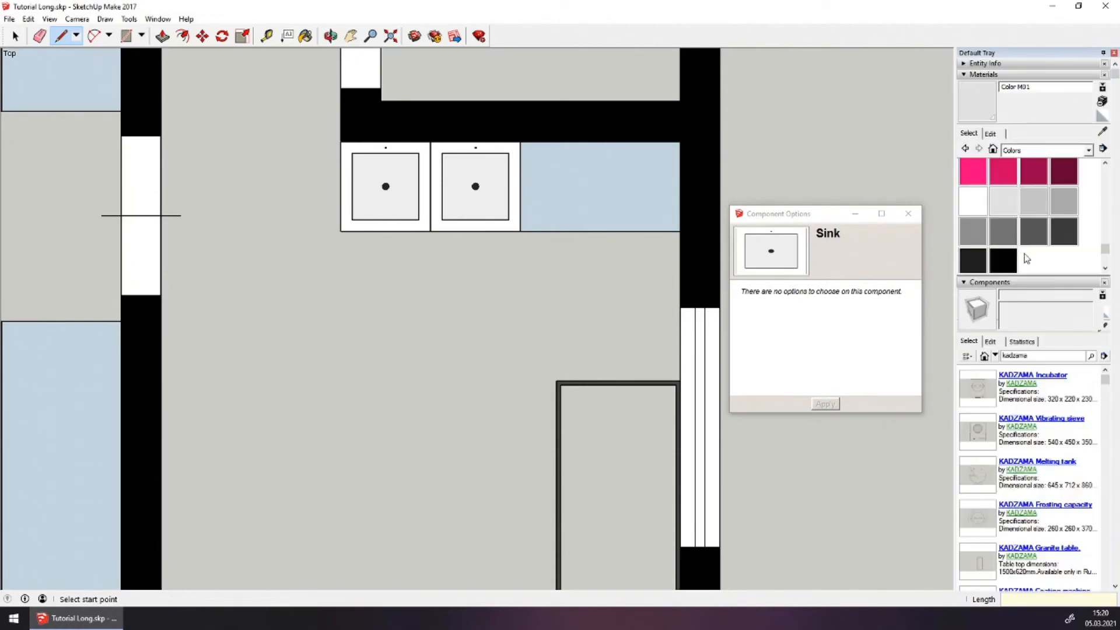
{"action": "left_click", "coordinate": [1009, 207]}
{"action": "left_click", "coordinate": [645, 167]}
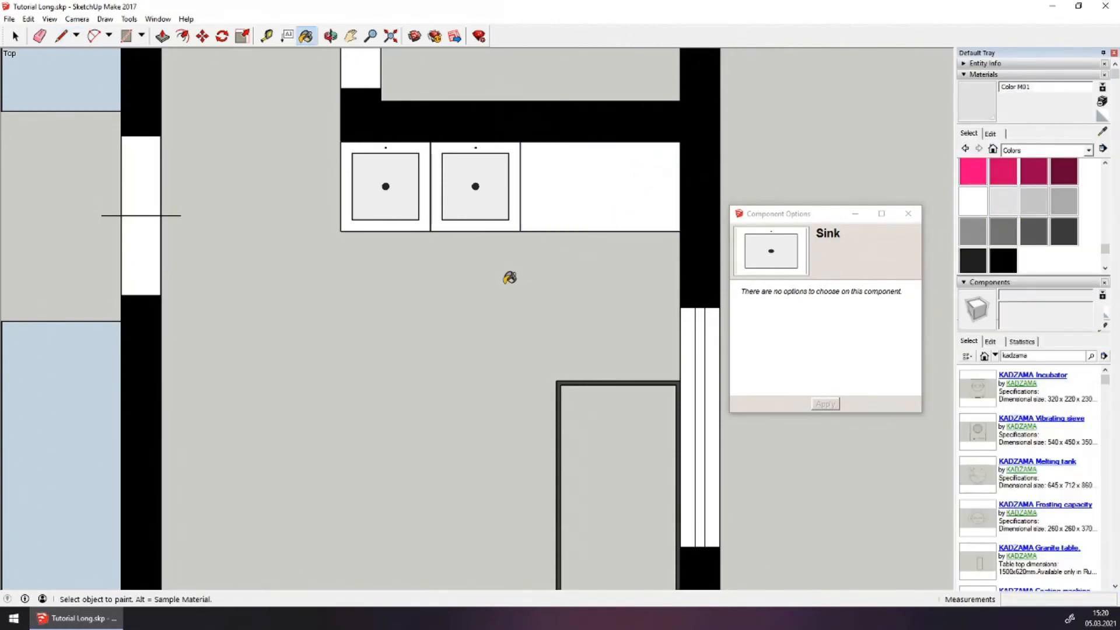
Make the white counter face a component named Cm
{"action": "left_click", "coordinate": [16, 37]}
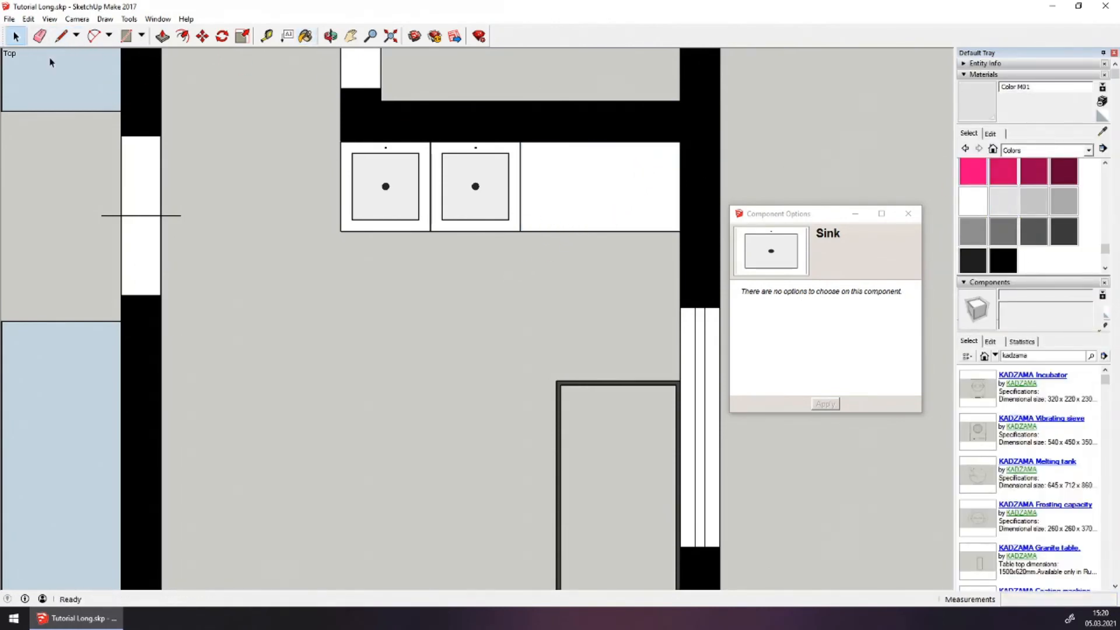
{"action": "left_click", "coordinate": [553, 180]}
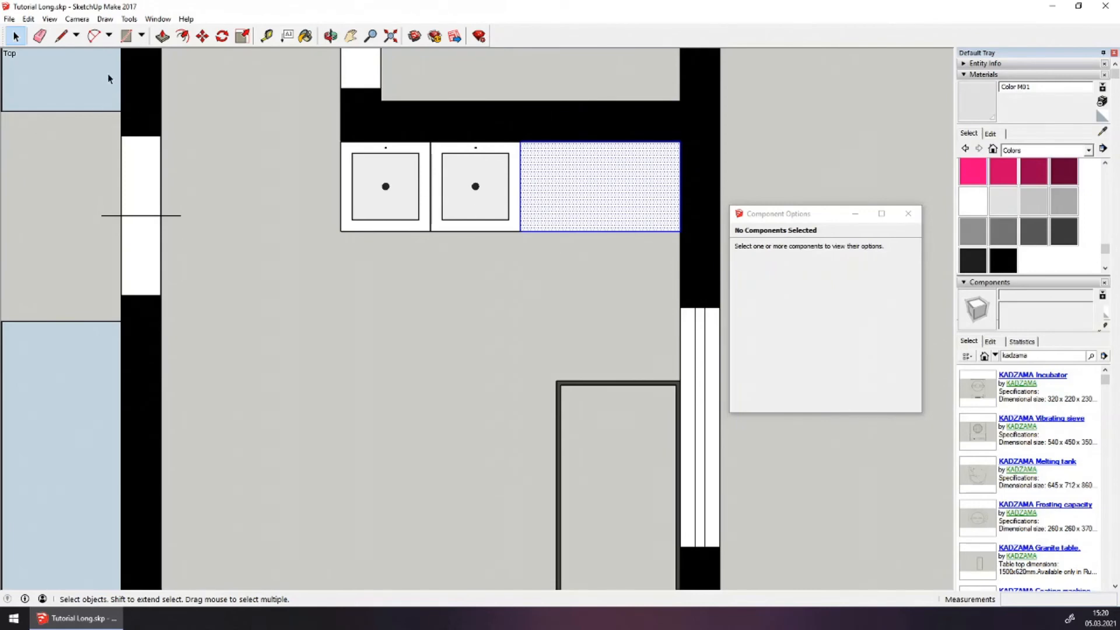
{"action": "right_click", "coordinate": [569, 185]}
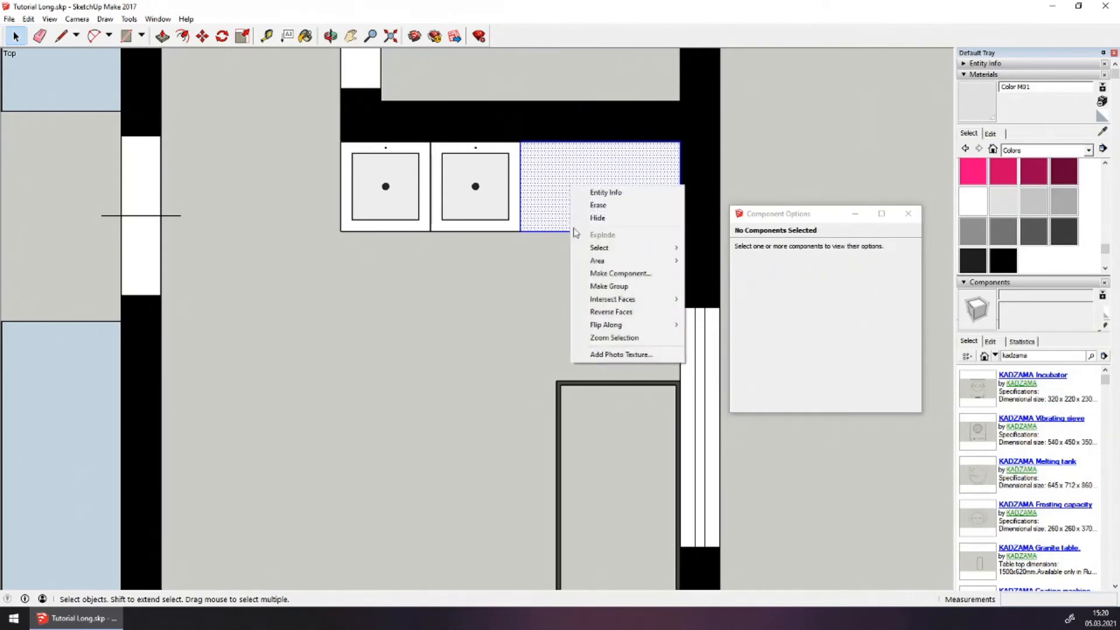
{"action": "left_click", "coordinate": [585, 273]}
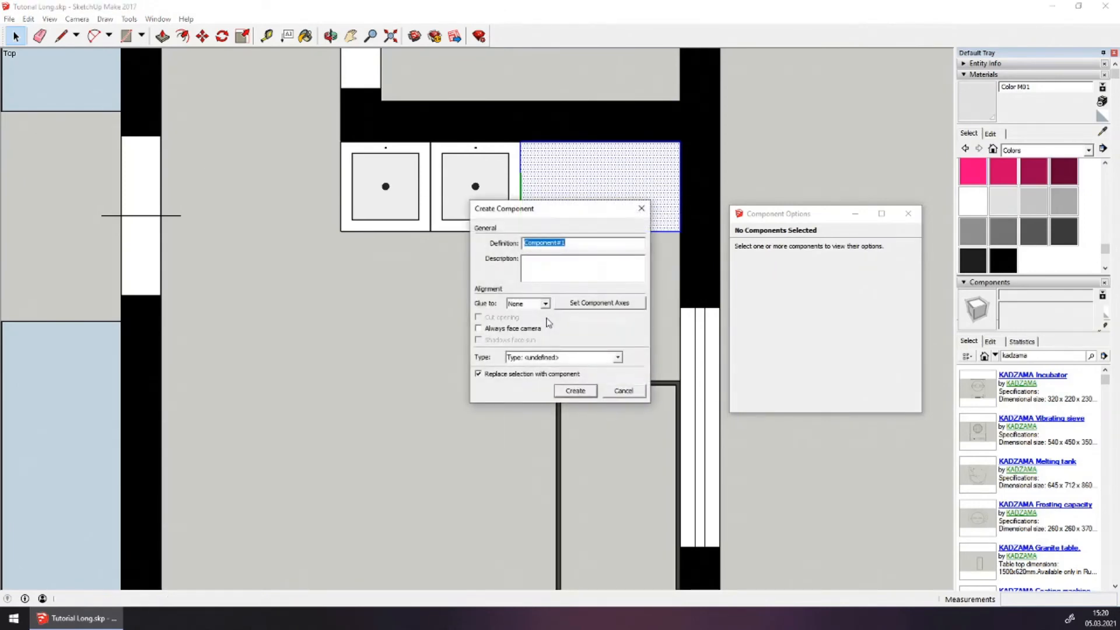
{"action": "type", "text": "Cm"}
{"action": "left_click", "coordinate": [572, 391]}
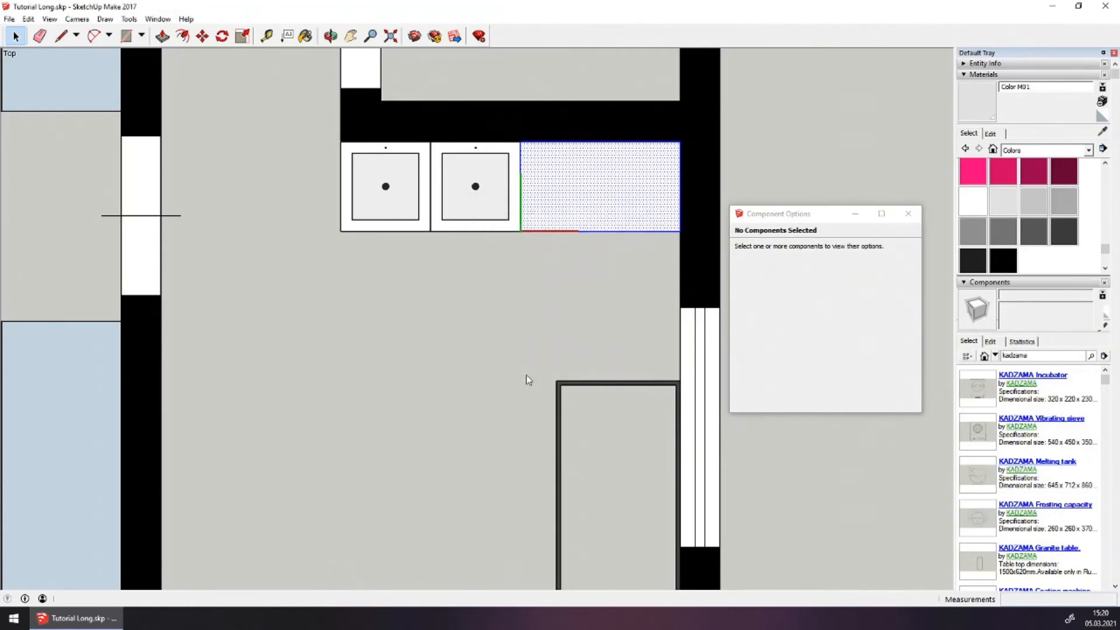
{"action": "left_click", "coordinate": [465, 269]}
{"action": "scroll", "coordinate": [465, 268], "scroll_direction": "down", "scroll_amount": 3}
{"action": "scroll", "coordinate": [465, 269], "scroll_direction": "down", "scroll_amount": 1}
{"action": "scroll", "coordinate": [409, 464], "scroll_direction": "up", "scroll_amount": 2}
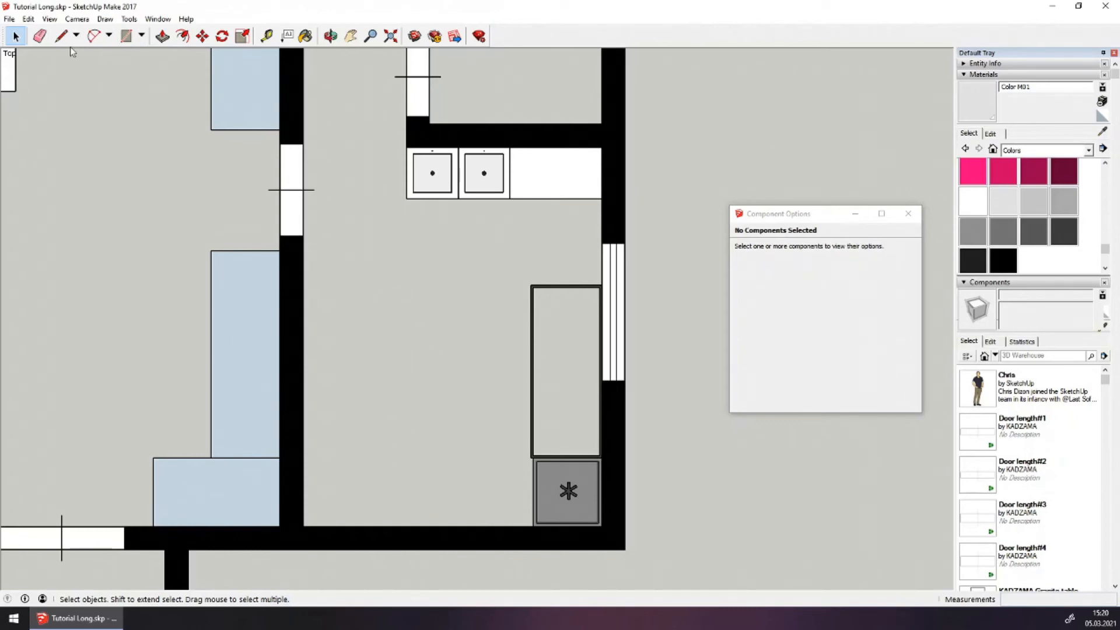
{"action": "left_click", "coordinate": [60, 37]}
{"action": "left_click", "coordinate": [302, 527]}
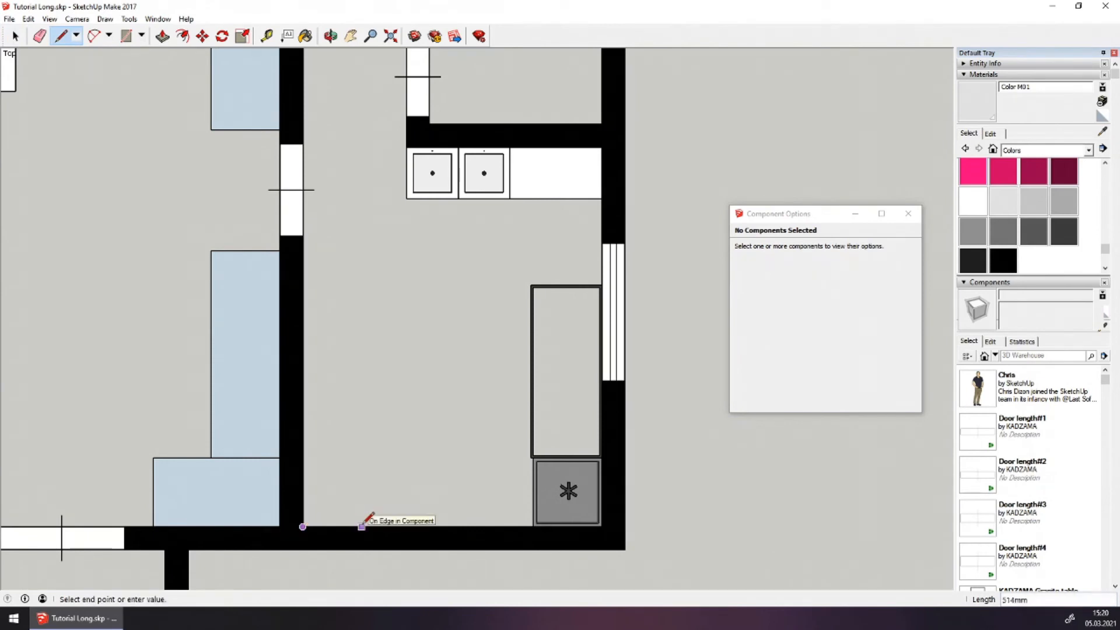
{"action": "type", "text": "600"}
{"action": "key", "text": "Return"}
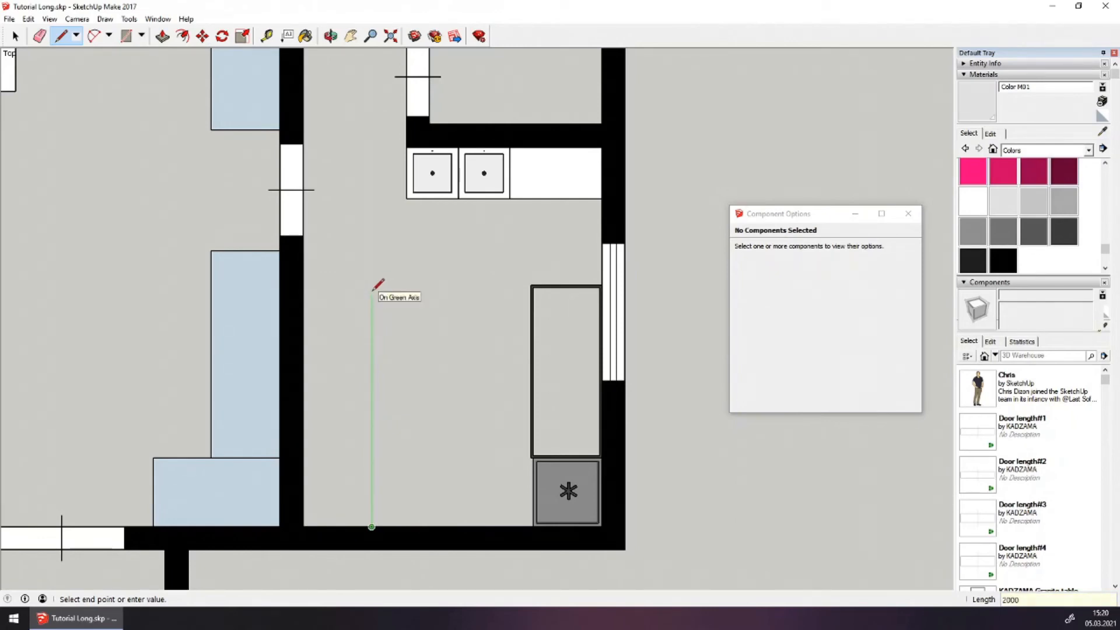
{"action": "type", "text": "2000"}
{"action": "key", "text": "Return"}
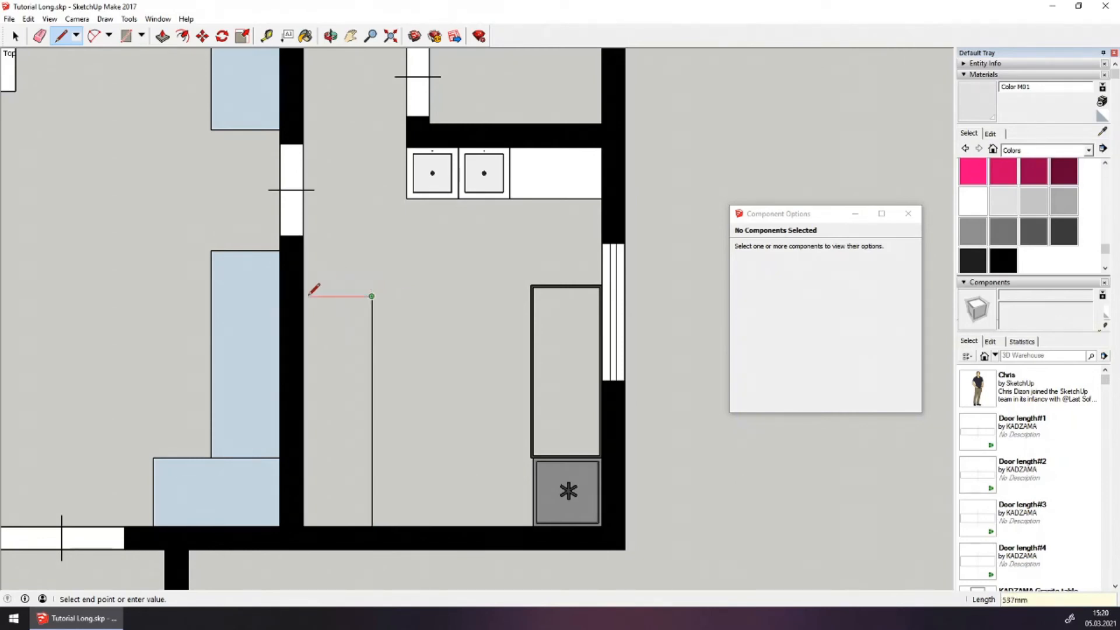
{"action": "left_click", "coordinate": [304, 296]}
{"action": "left_click", "coordinate": [305, 526]}
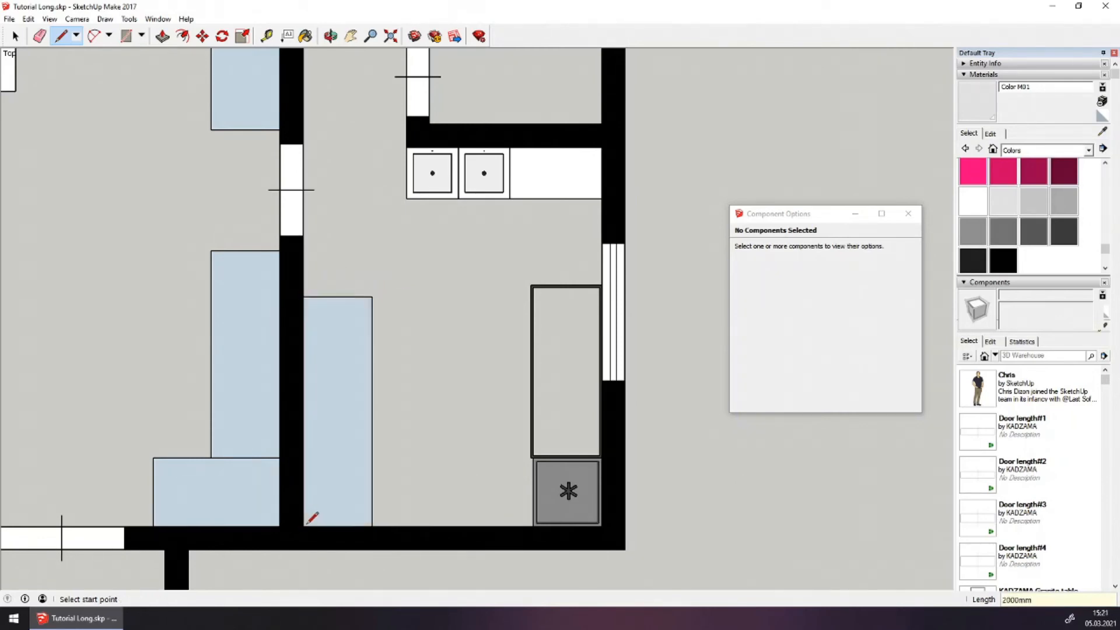
{"action": "left_click", "coordinate": [15, 36]}
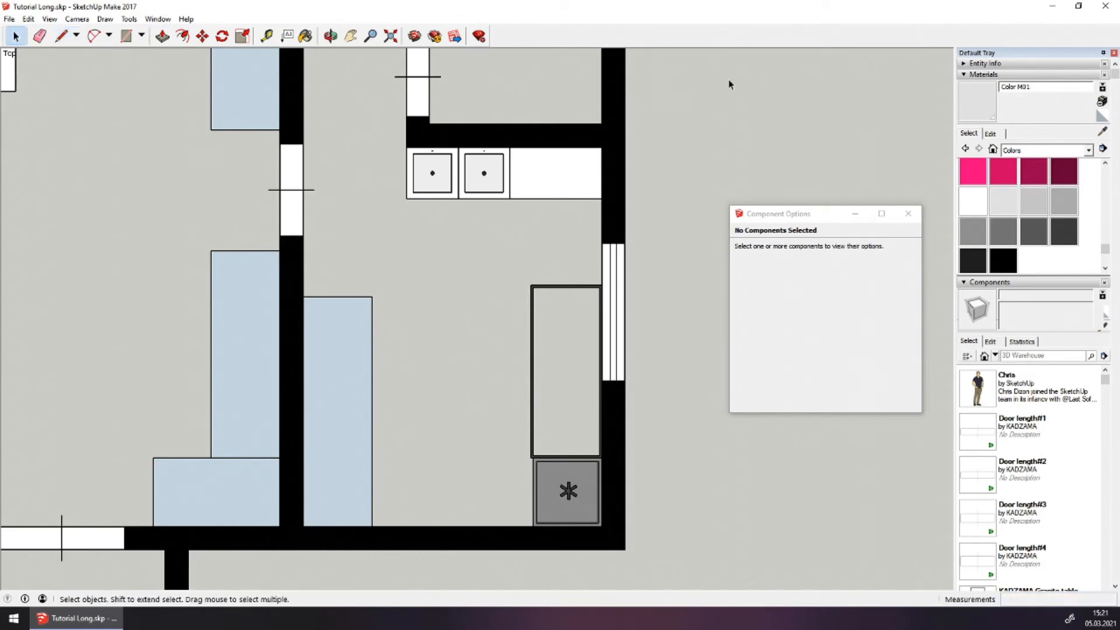
{"action": "left_click", "coordinate": [973, 201]}
{"action": "left_click", "coordinate": [334, 337]}
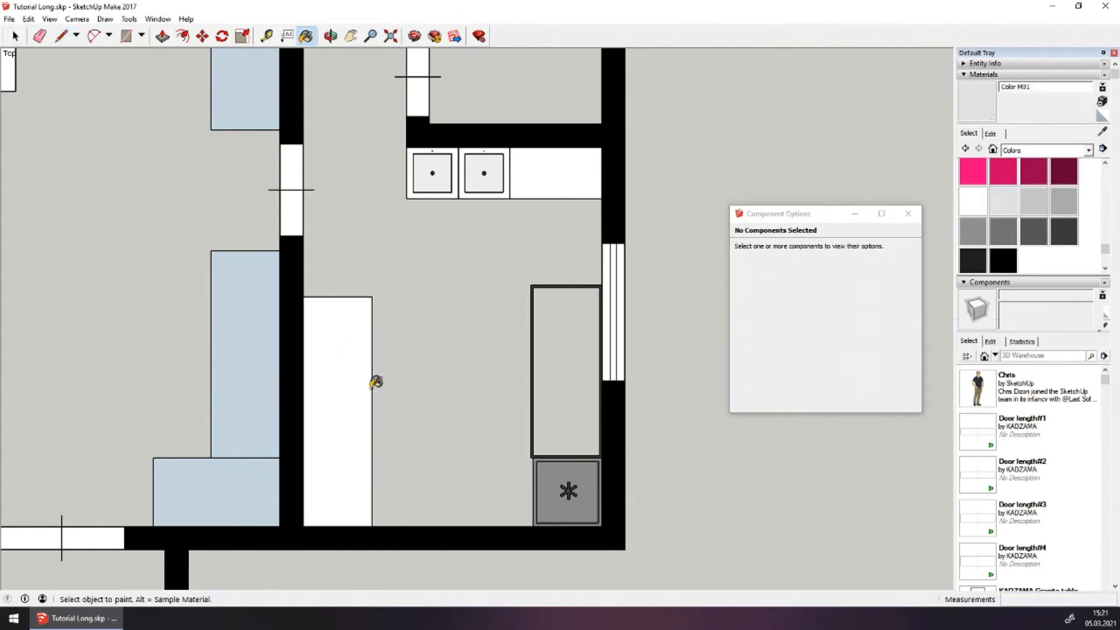
{"action": "left_click", "coordinate": [16, 36]}
{"action": "left_click", "coordinate": [318, 322]}
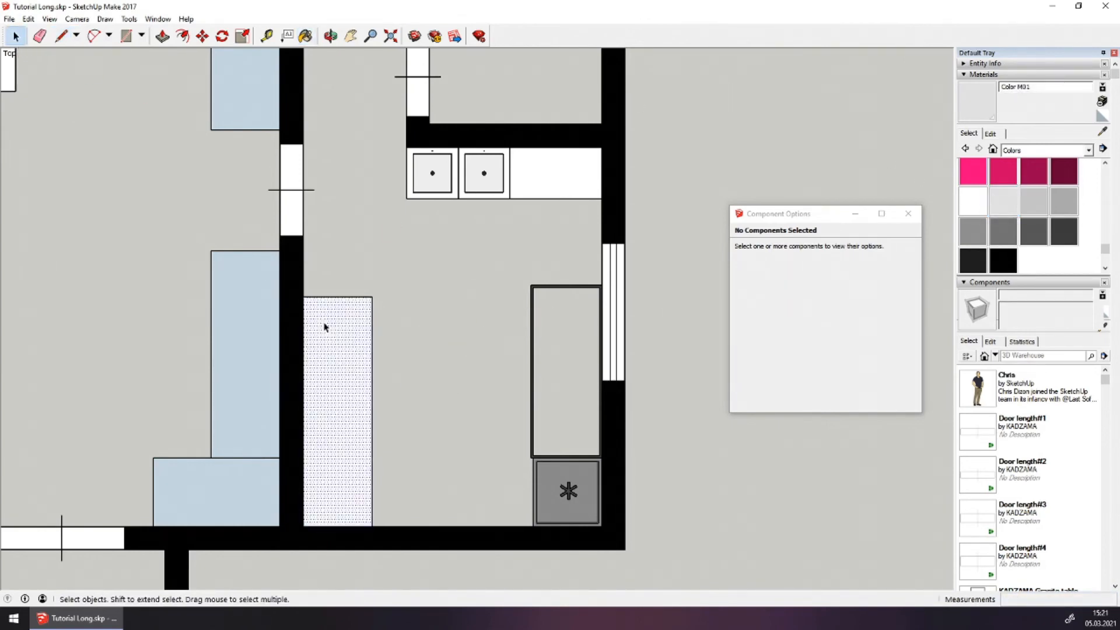
{"action": "right_click", "coordinate": [344, 357]}
{"action": "left_click", "coordinate": [379, 440]}
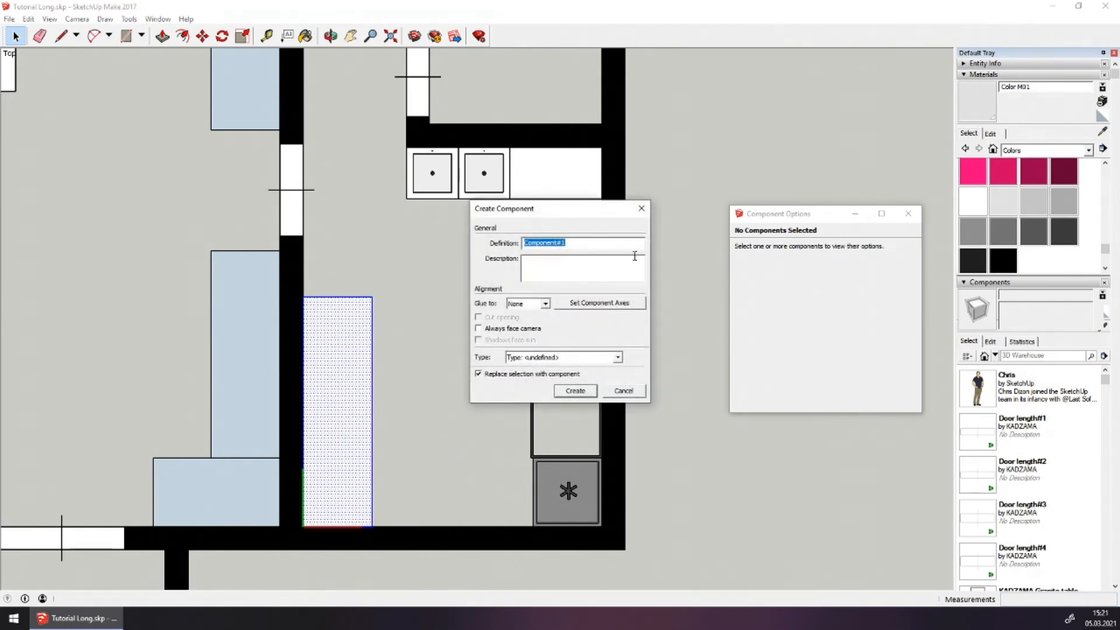
{"action": "type", "text": "Стол для оборудования"}
{"action": "left_click", "coordinate": [590, 392]}
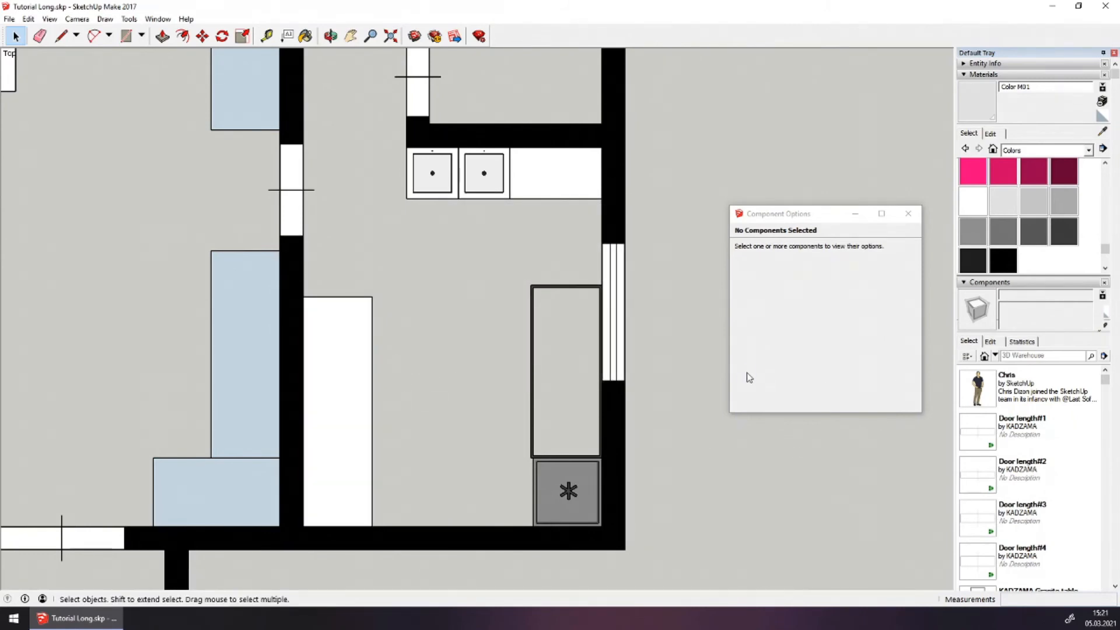
{"action": "scroll", "coordinate": [395, 359], "scroll_direction": "down", "scroll_amount": 2}
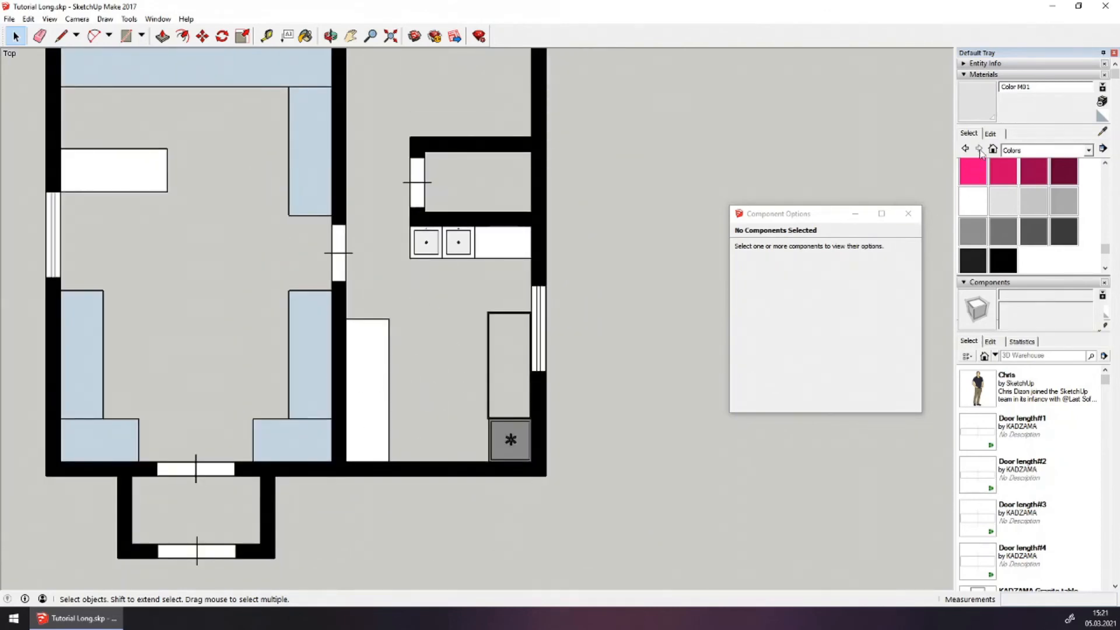
Search the Components panel for 'kadzama' and bring up the KADZAMA profile in 3D Warehouse
{"action": "left_click", "coordinate": [970, 75]}
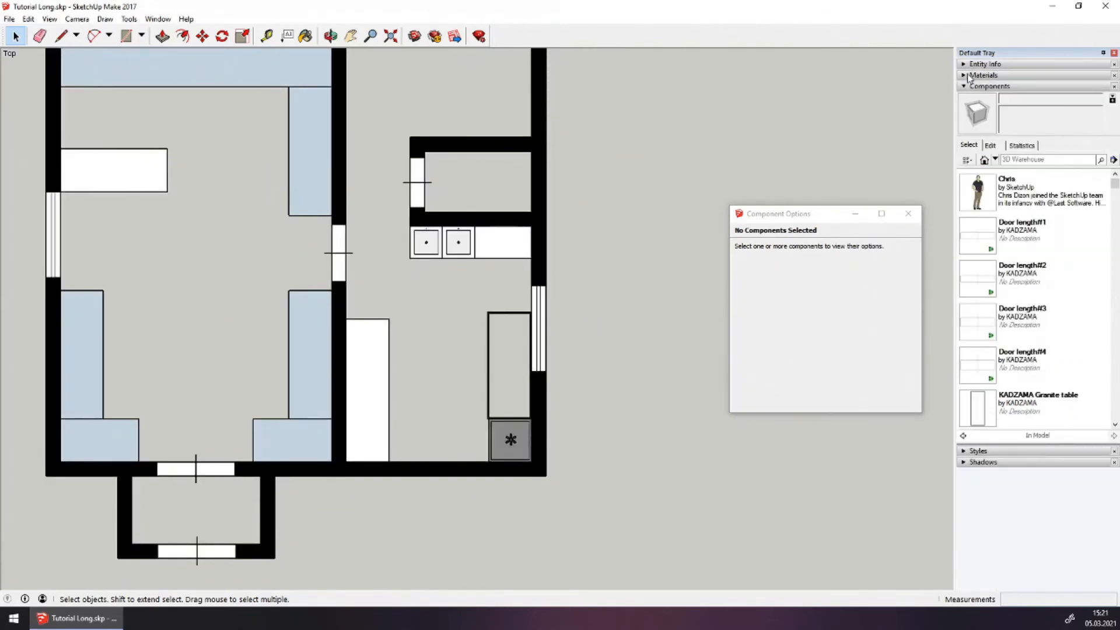
{"action": "left_click", "coordinate": [1019, 161]}
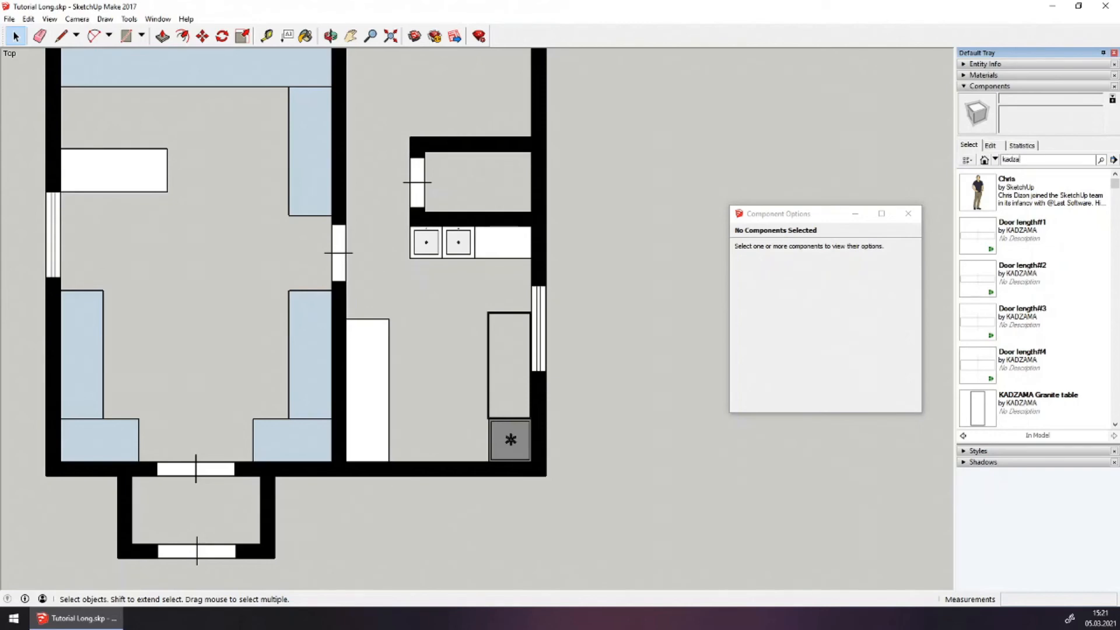
{"action": "key", "text": "Return"}
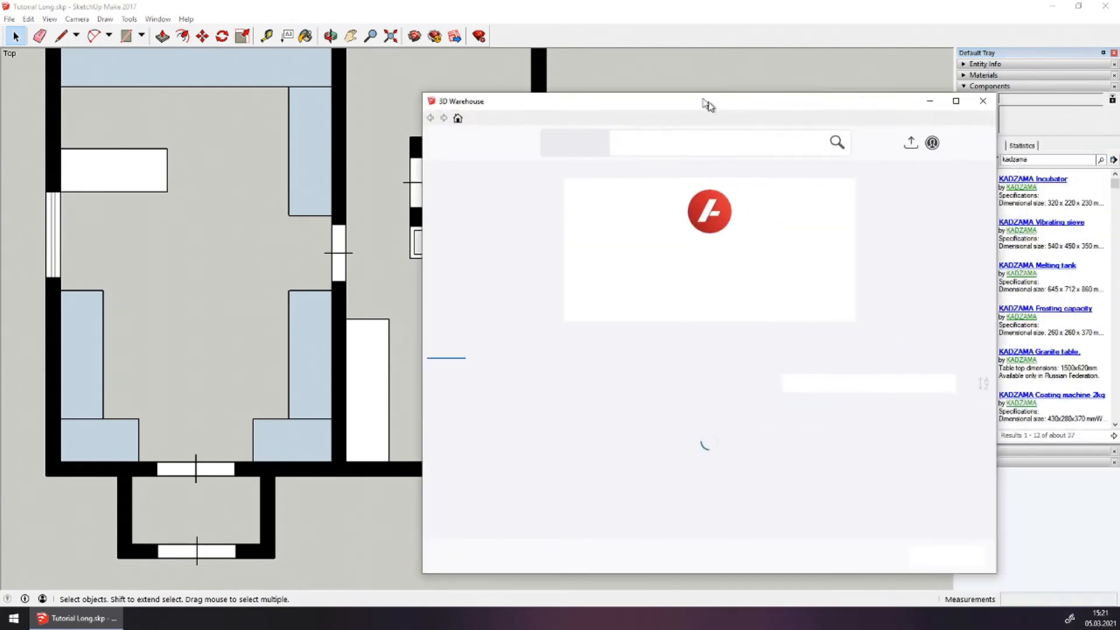
{"action": "left_click_drag", "start_coordinate": [708, 105], "coordinate": [604, 74]}
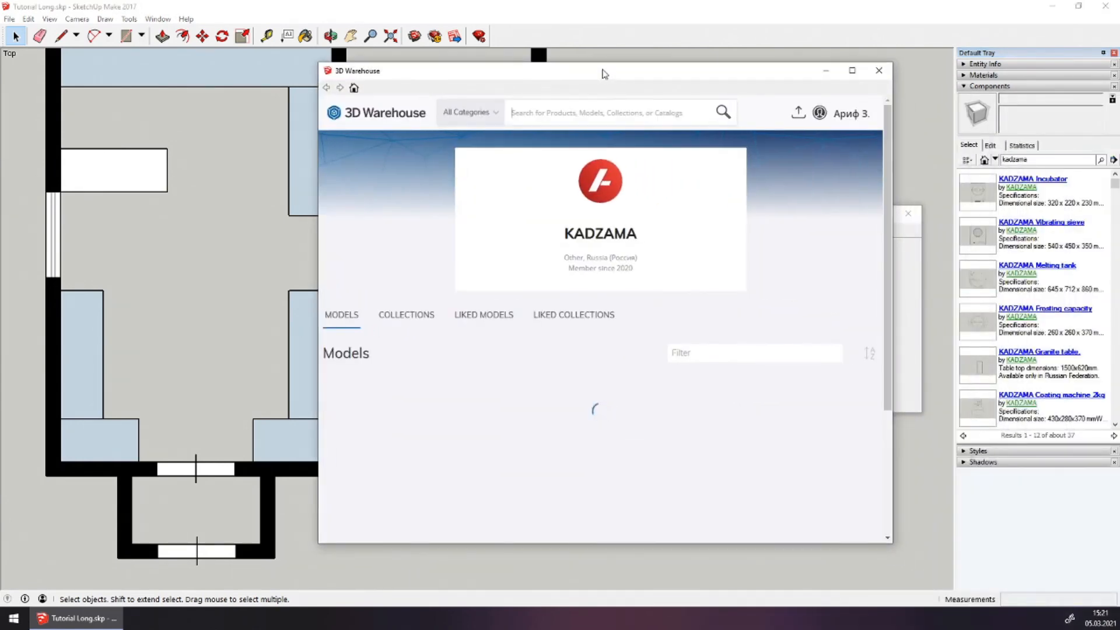
Download Coating machine 2kg from KADZAMA's Equipment drawings 2D collection into the model
{"action": "left_click", "coordinate": [421, 316]}
{"action": "scroll", "coordinate": [560, 363], "scroll_direction": "down", "scroll_amount": 3}
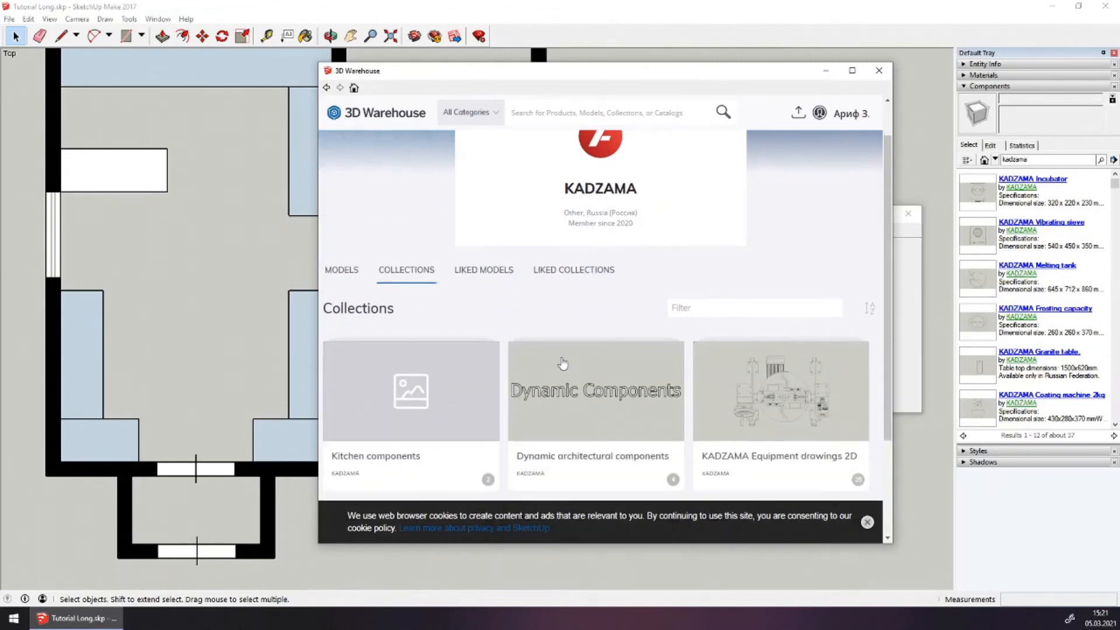
{"action": "left_click", "coordinate": [723, 274]}
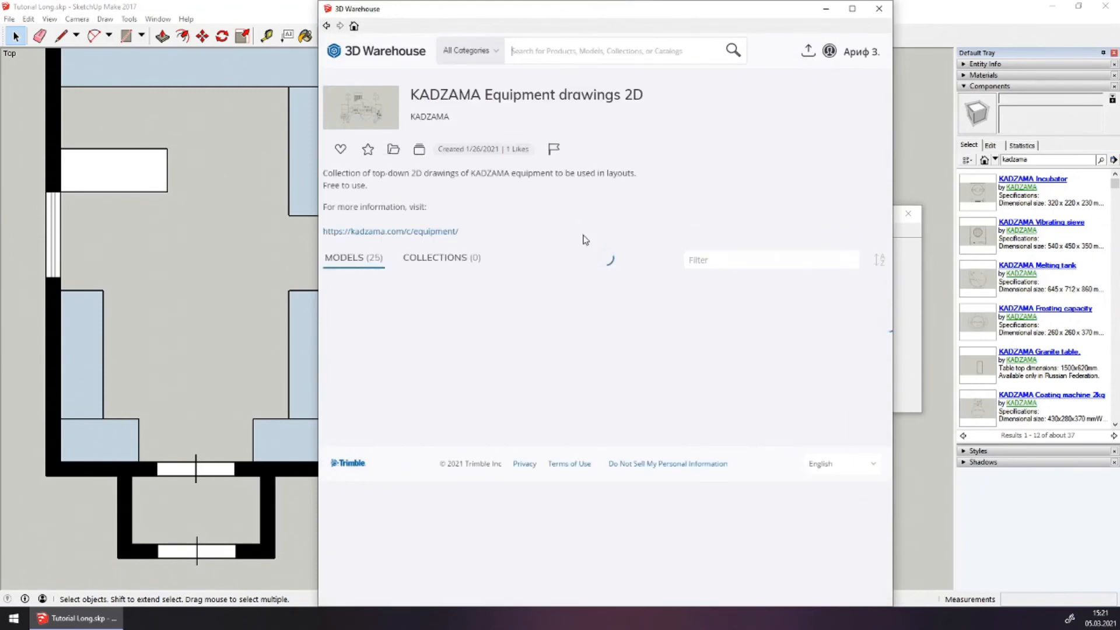
{"action": "scroll", "coordinate": [543, 223], "scroll_direction": "down", "scroll_amount": 4}
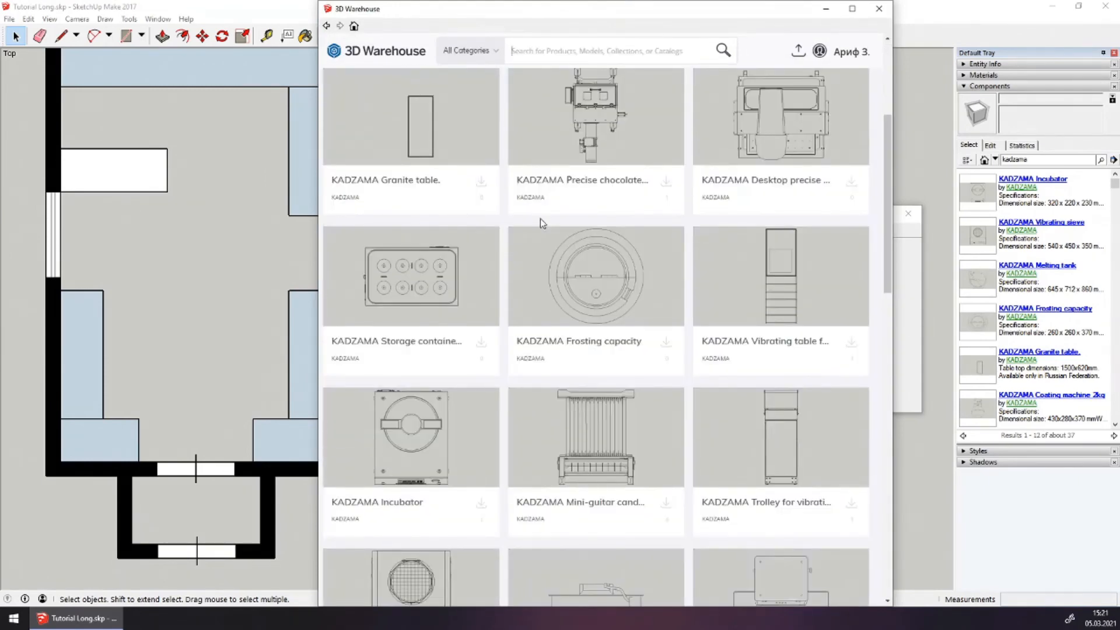
{"action": "scroll", "coordinate": [540, 218], "scroll_direction": "down", "scroll_amount": 4}
{"action": "scroll", "coordinate": [541, 225], "scroll_direction": "down", "scroll_amount": 3}
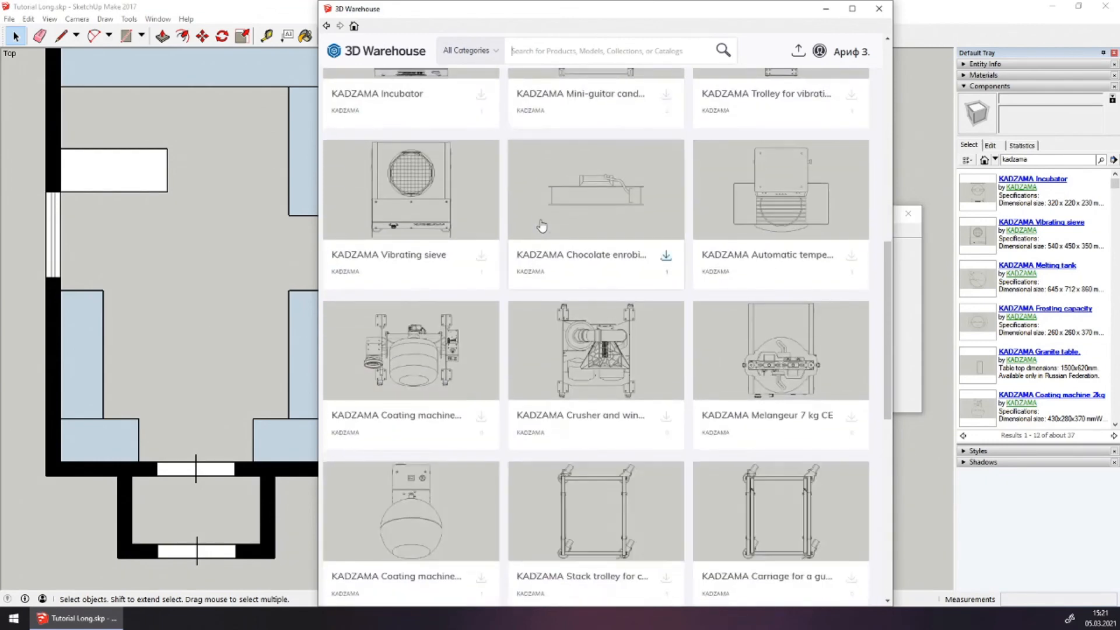
{"action": "scroll", "coordinate": [541, 226], "scroll_direction": "down", "scroll_amount": 3}
{"action": "left_click", "coordinate": [409, 318]}
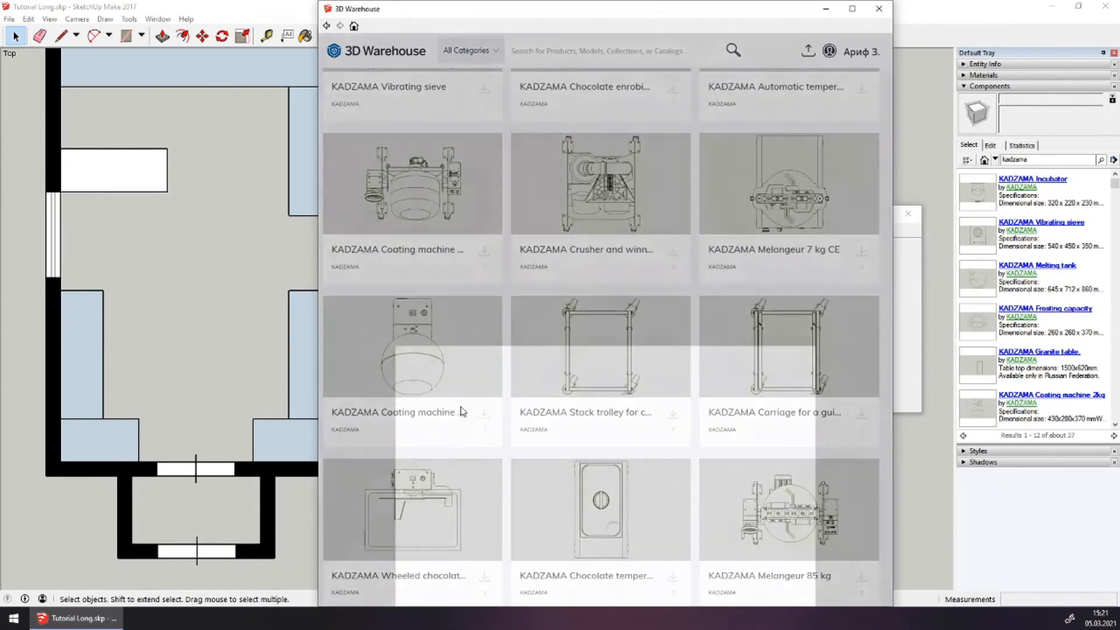
{"action": "left_click", "coordinate": [707, 289]}
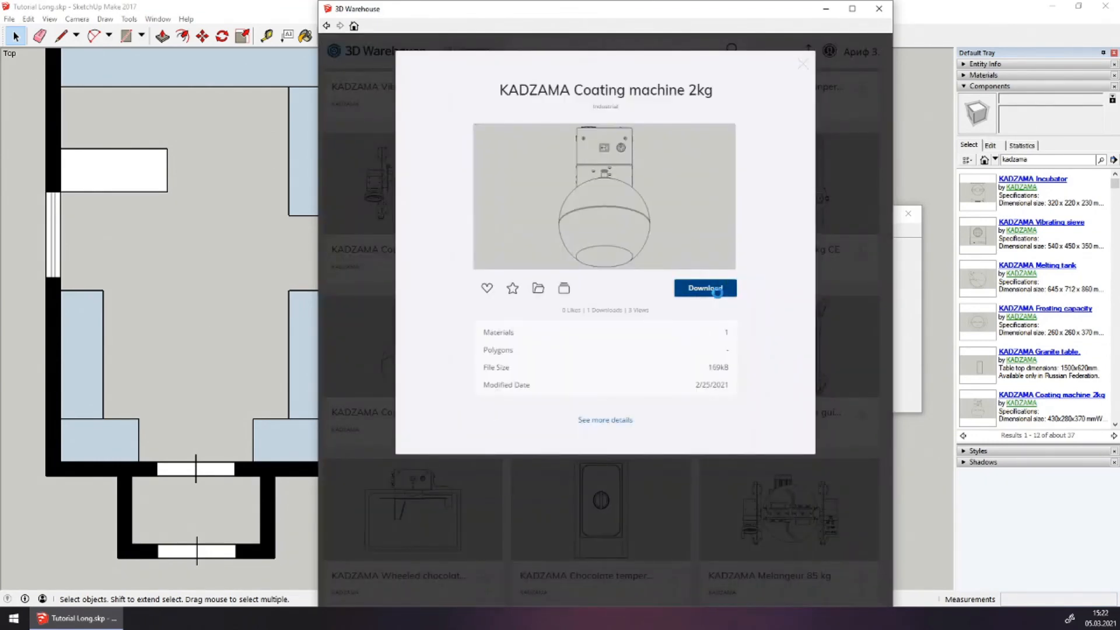
{"action": "left_click", "coordinate": [559, 336]}
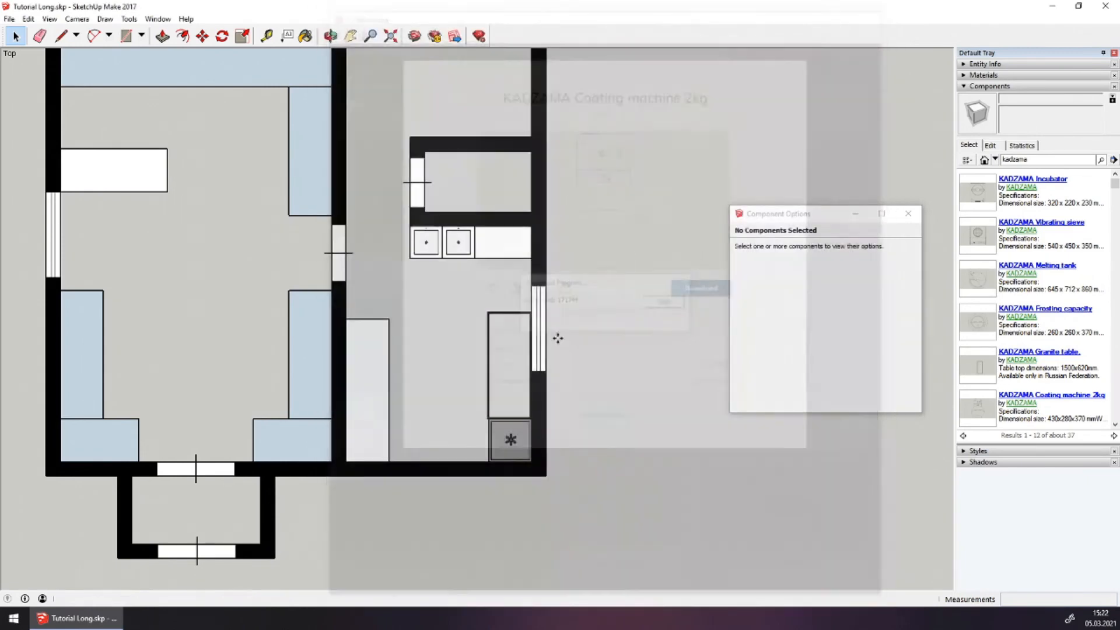
Place the coating machine, rotate it 90°, and move it onto the white counter
{"action": "scroll", "coordinate": [420, 351], "scroll_direction": "up", "scroll_amount": 2}
{"action": "left_click", "coordinate": [458, 353]}
{"action": "scroll", "coordinate": [478, 361], "scroll_direction": "up", "scroll_amount": 3}
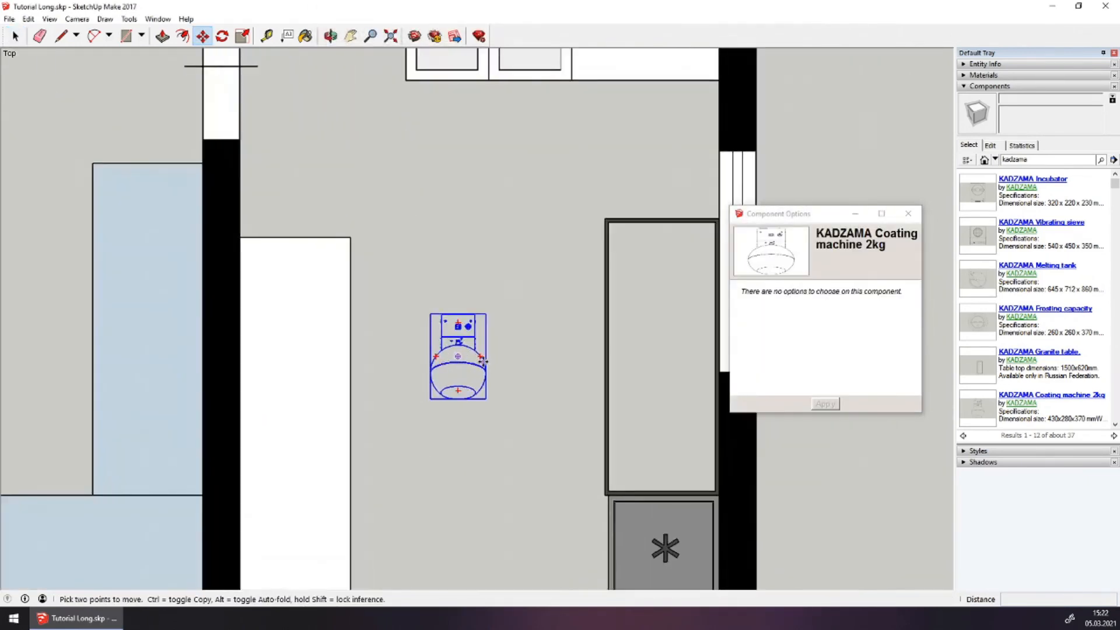
{"action": "left_click", "coordinate": [477, 358]}
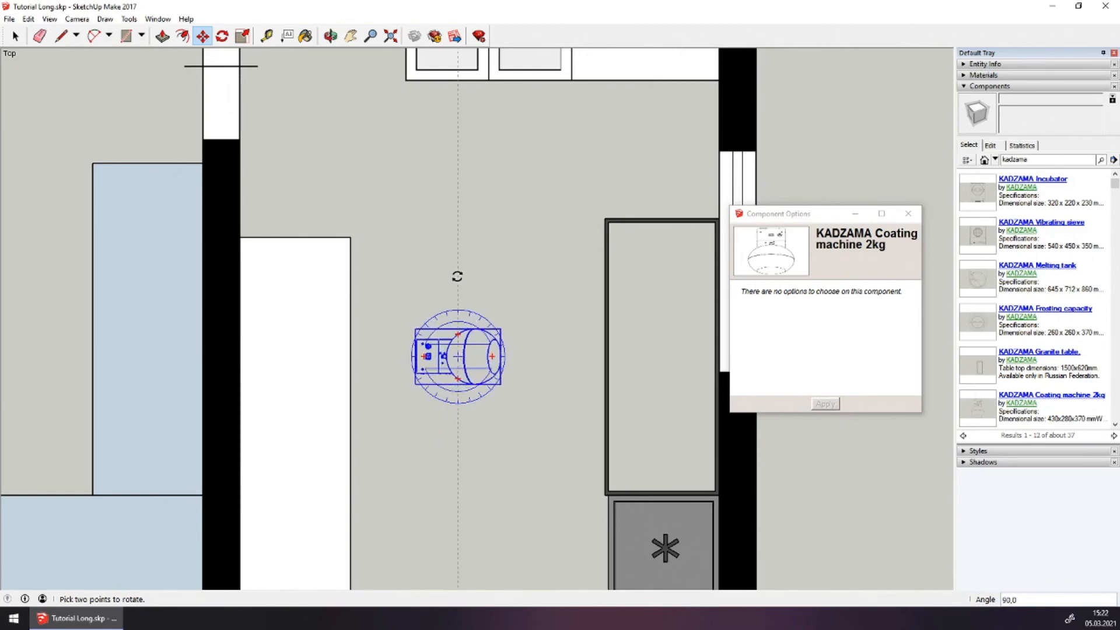
{"action": "left_click", "coordinate": [457, 276]}
{"action": "left_click", "coordinate": [477, 358]}
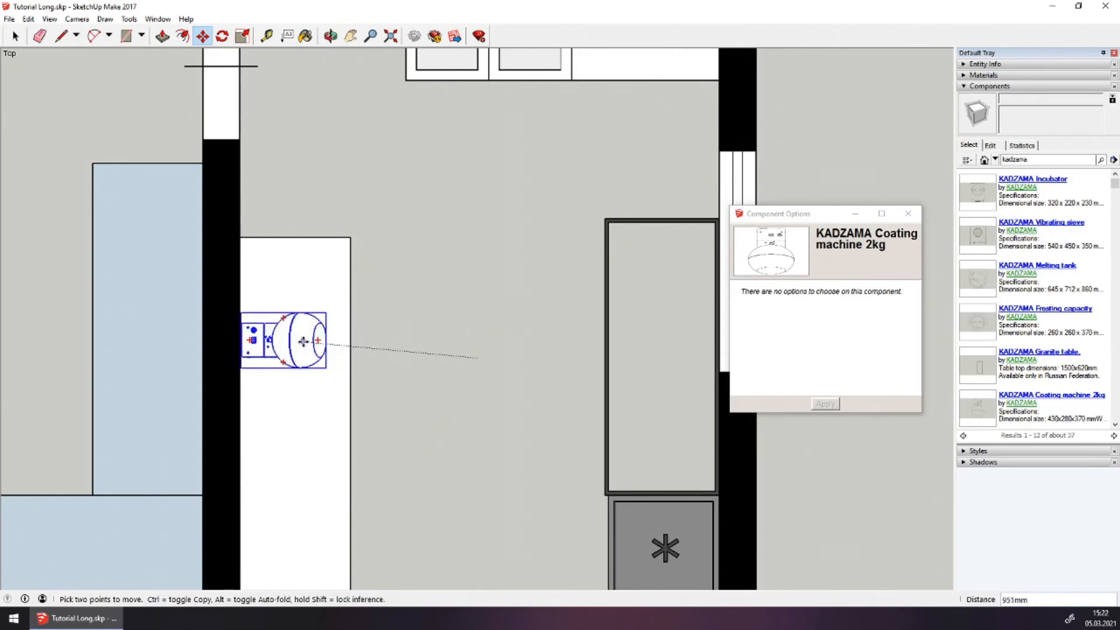
{"action": "left_click", "coordinate": [308, 349]}
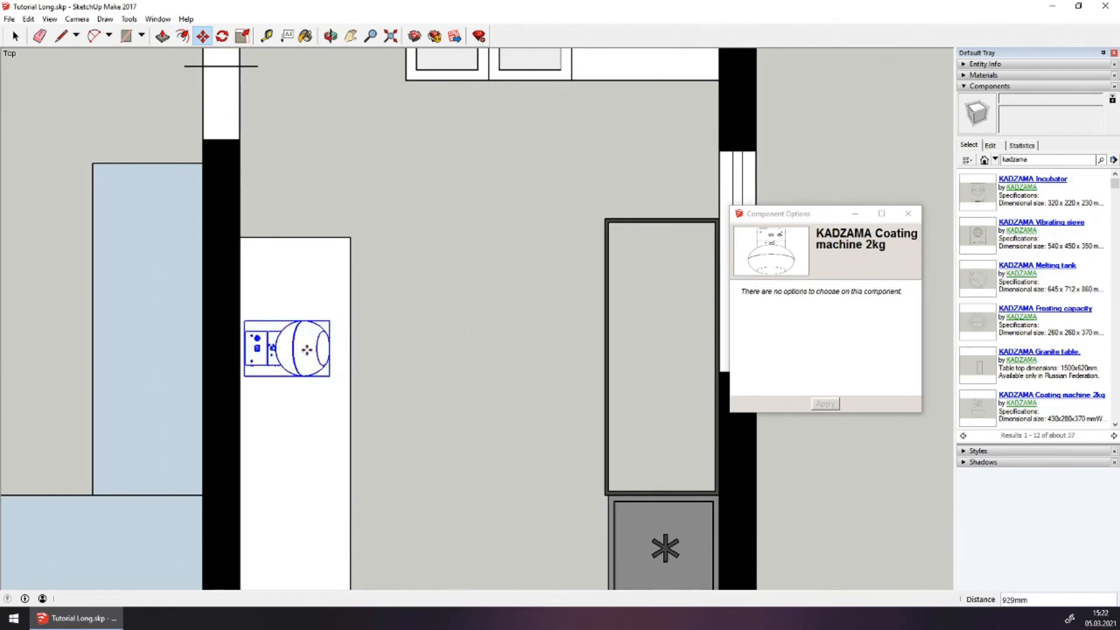
{"action": "scroll", "coordinate": [378, 307], "scroll_direction": "down", "scroll_amount": 2}
{"action": "scroll", "coordinate": [377, 307], "scroll_direction": "down", "scroll_amount": 1}
{"action": "scroll", "coordinate": [375, 312], "scroll_direction": "up", "scroll_amount": 2}
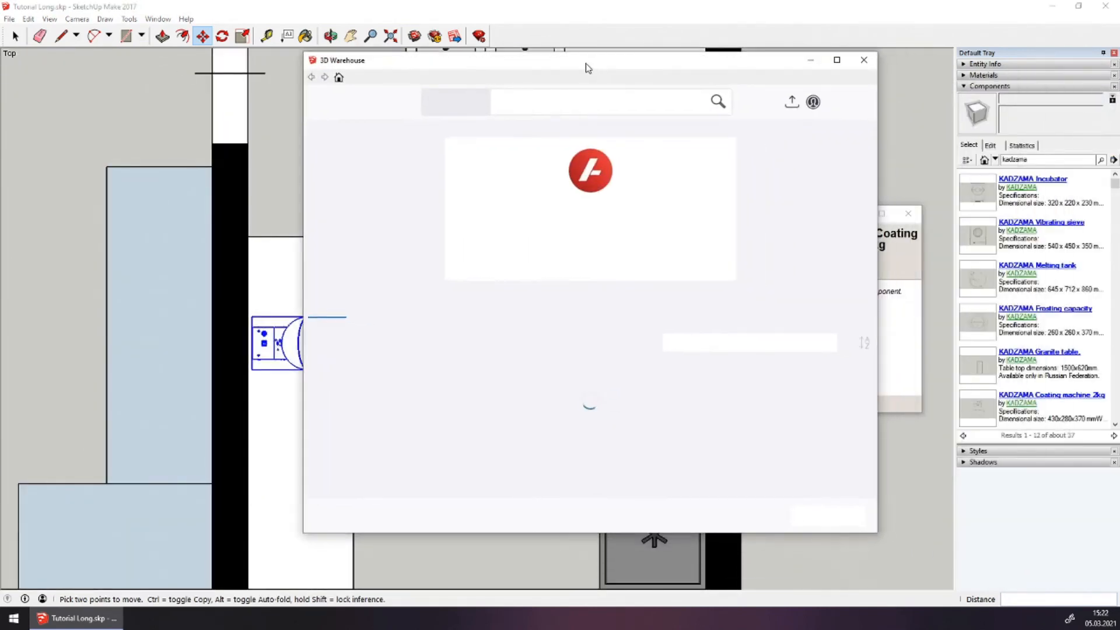
Download the Mini-guitar candy slicer from the Equipment drawings 2D collection into the model
{"action": "left_click", "coordinate": [391, 304]}
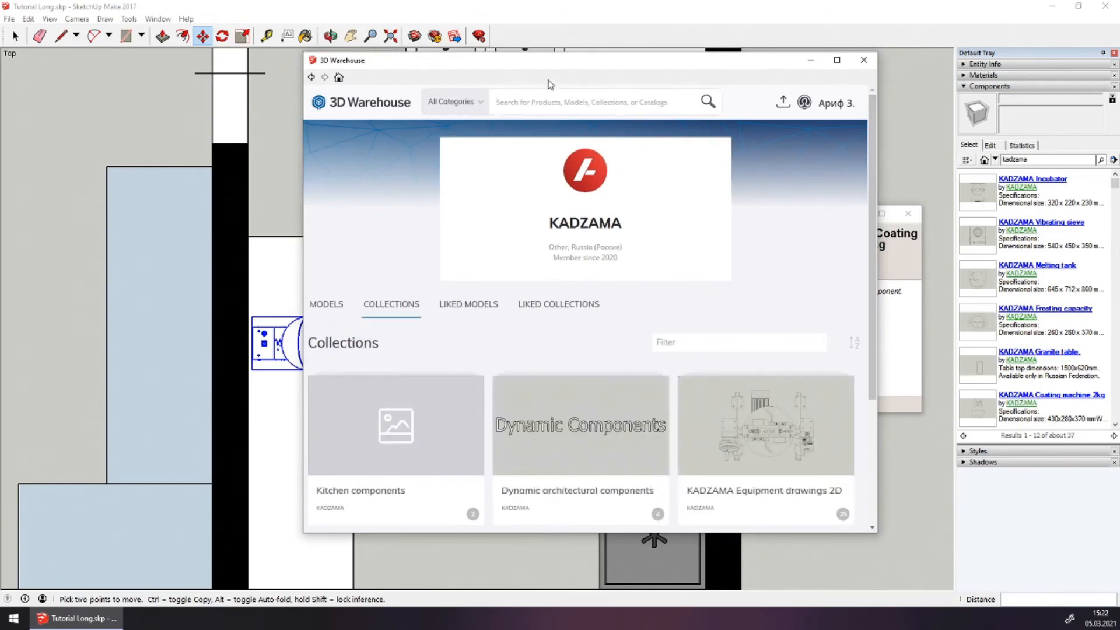
{"action": "double_click", "coordinate": [555, 52]}
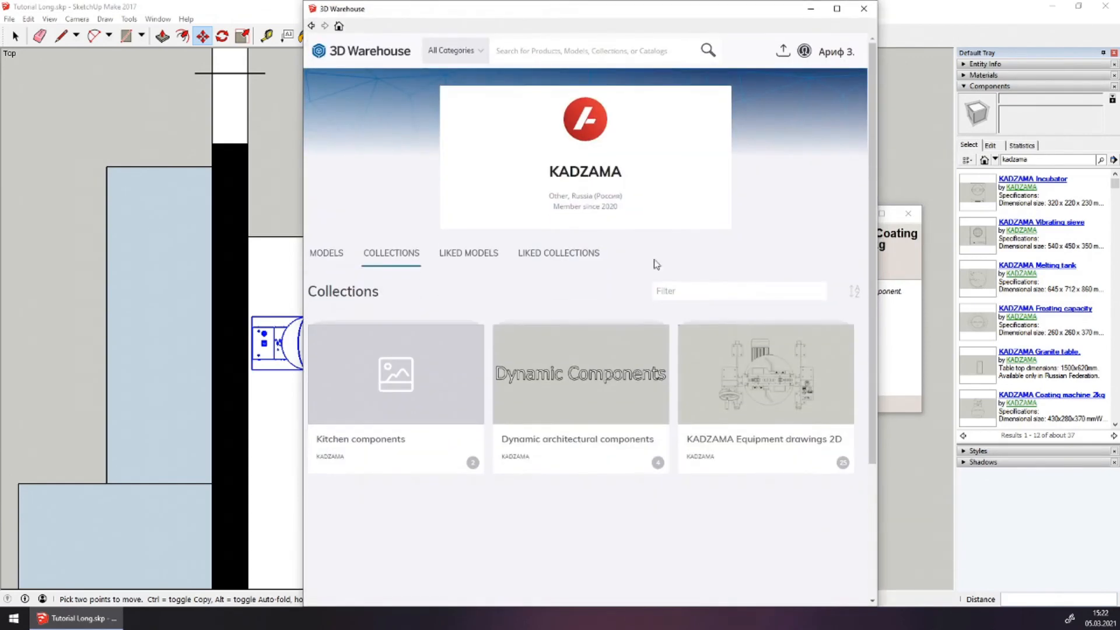
{"action": "left_click", "coordinate": [751, 357]}
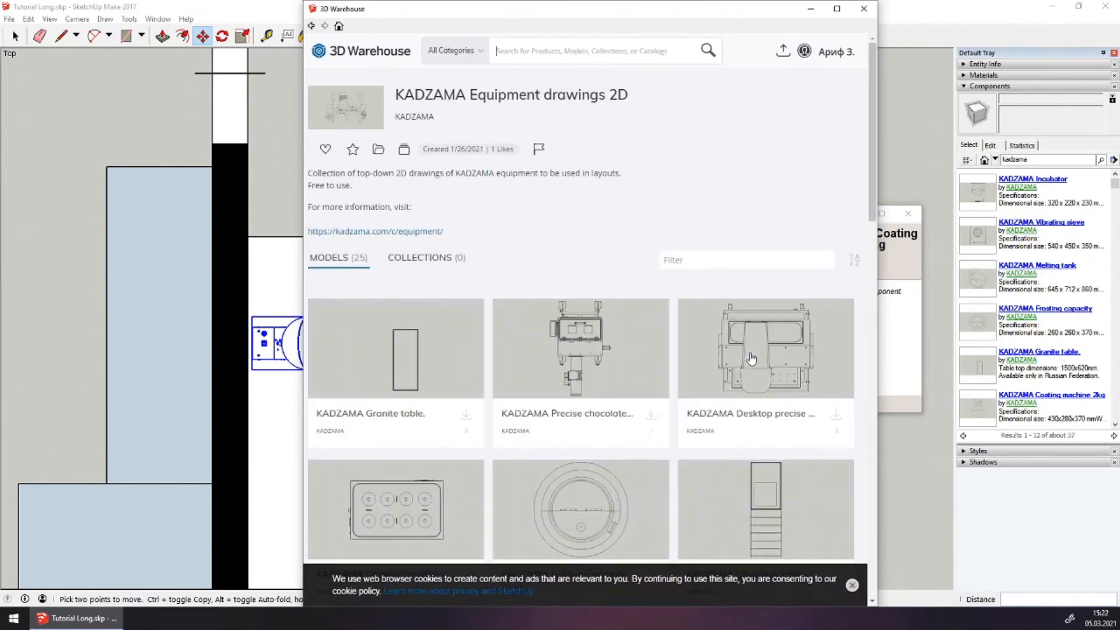
{"action": "scroll", "coordinate": [752, 358], "scroll_direction": "down", "scroll_amount": 4}
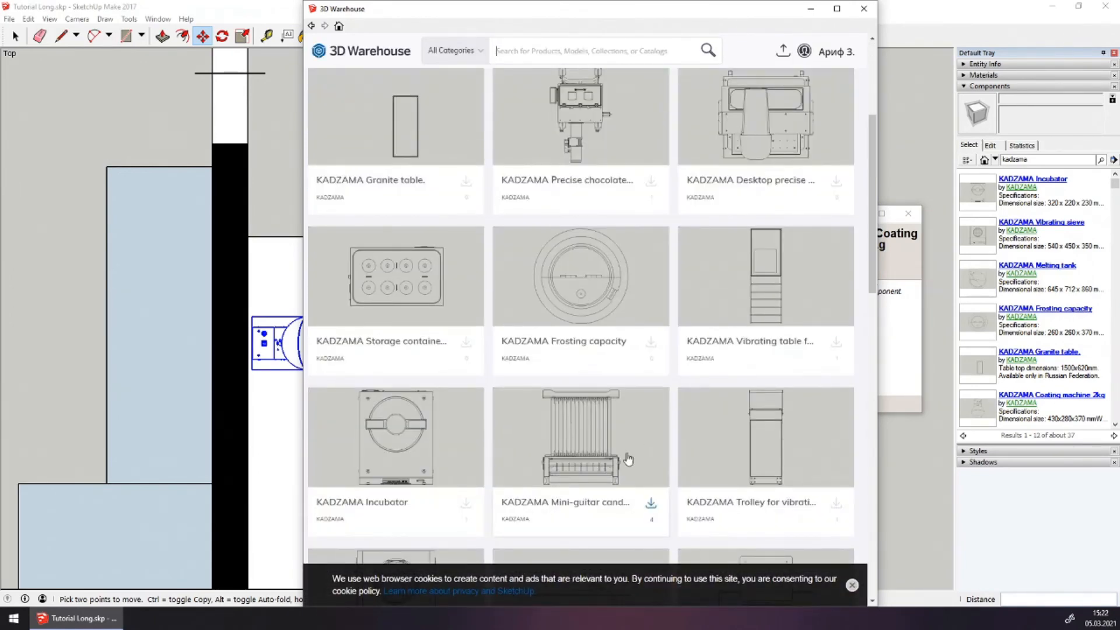
{"action": "left_click", "coordinate": [650, 508]}
{"action": "left_click", "coordinate": [566, 331]}
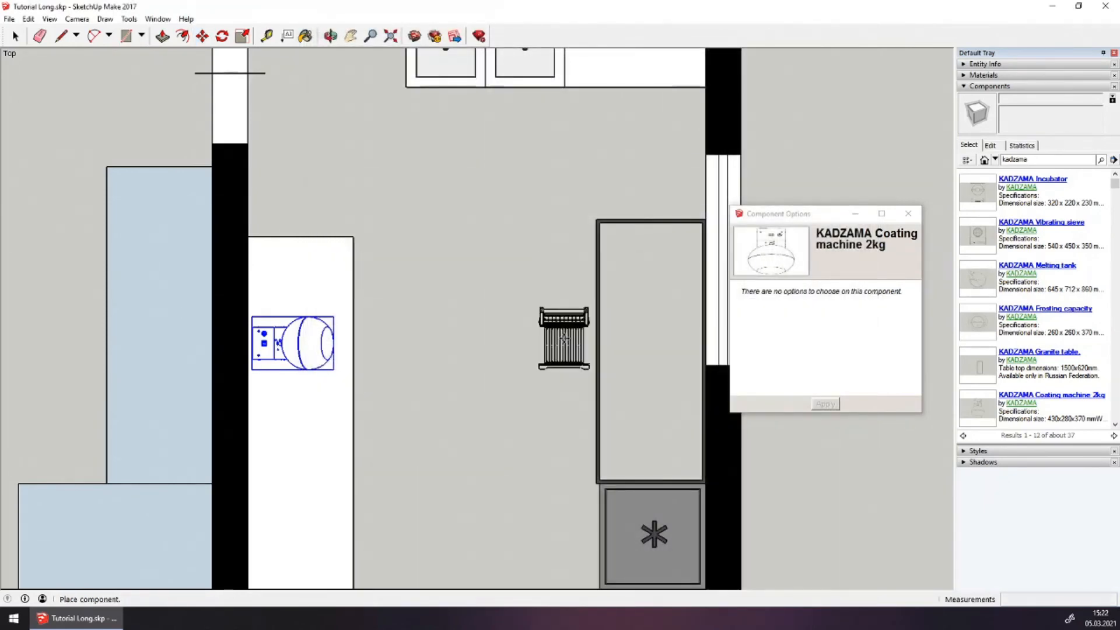
Place the slicer, rotate it -90°, move it above the coating machine, and reopen KADZAMA's page
{"action": "left_click", "coordinate": [447, 281]}
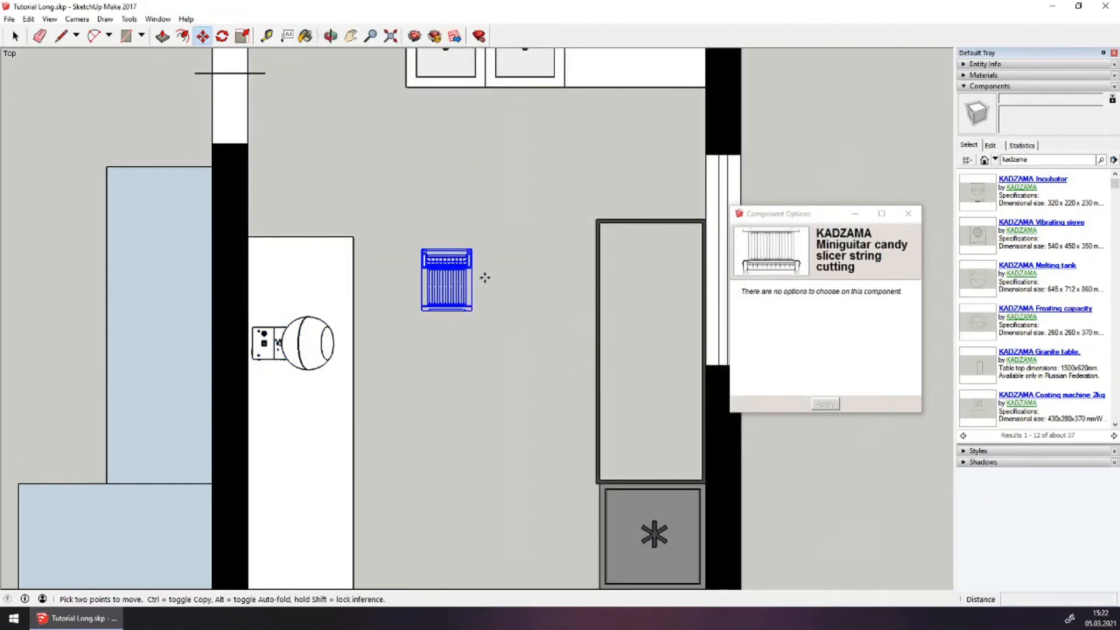
{"action": "scroll", "coordinate": [473, 280], "scroll_direction": "up", "scroll_amount": 3}
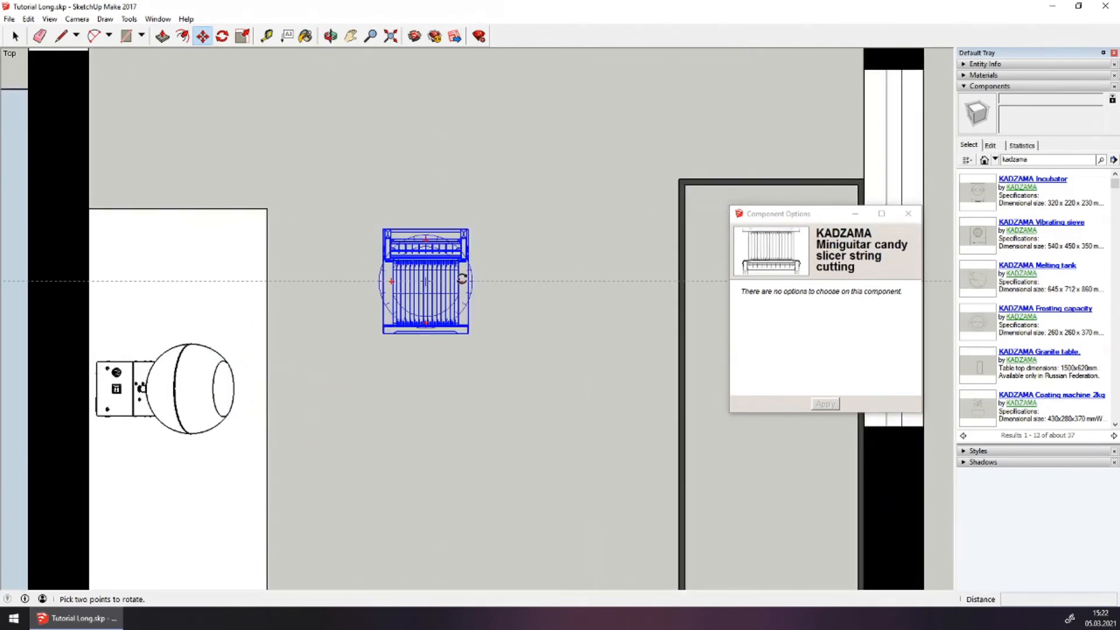
{"action": "left_click", "coordinate": [463, 279]}
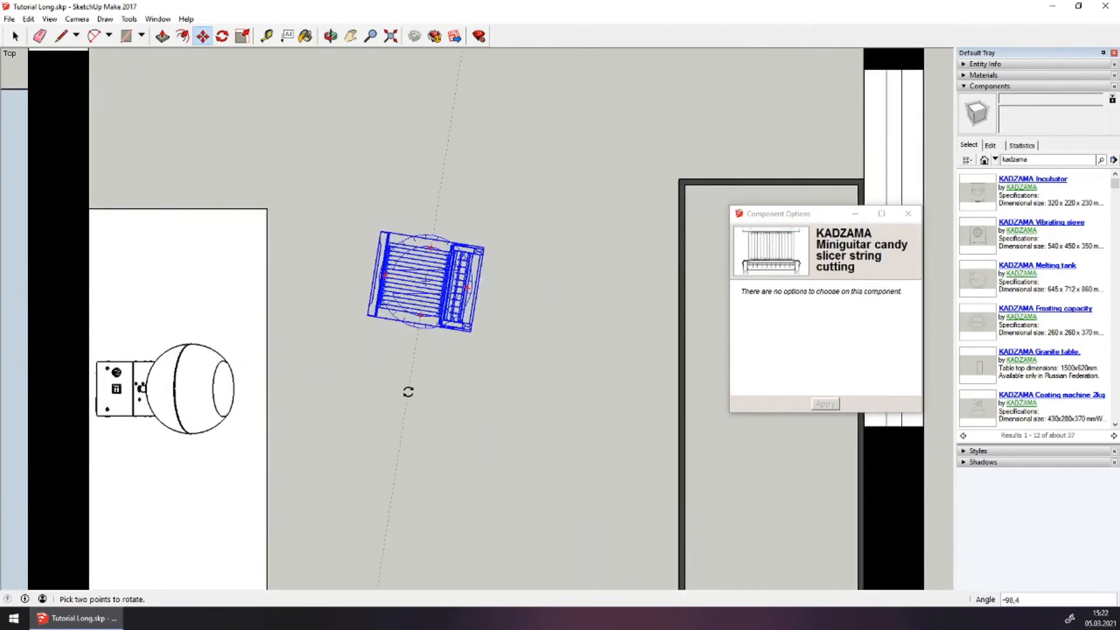
{"action": "left_click", "coordinate": [423, 395]}
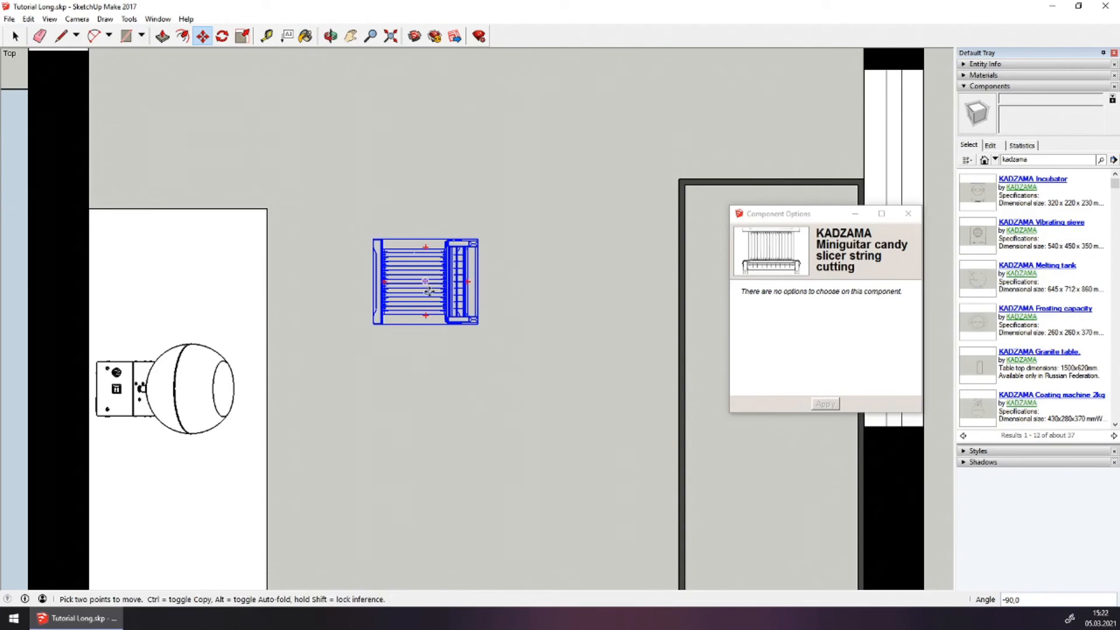
{"action": "left_click", "coordinate": [429, 291]}
{"action": "left_click", "coordinate": [181, 283]}
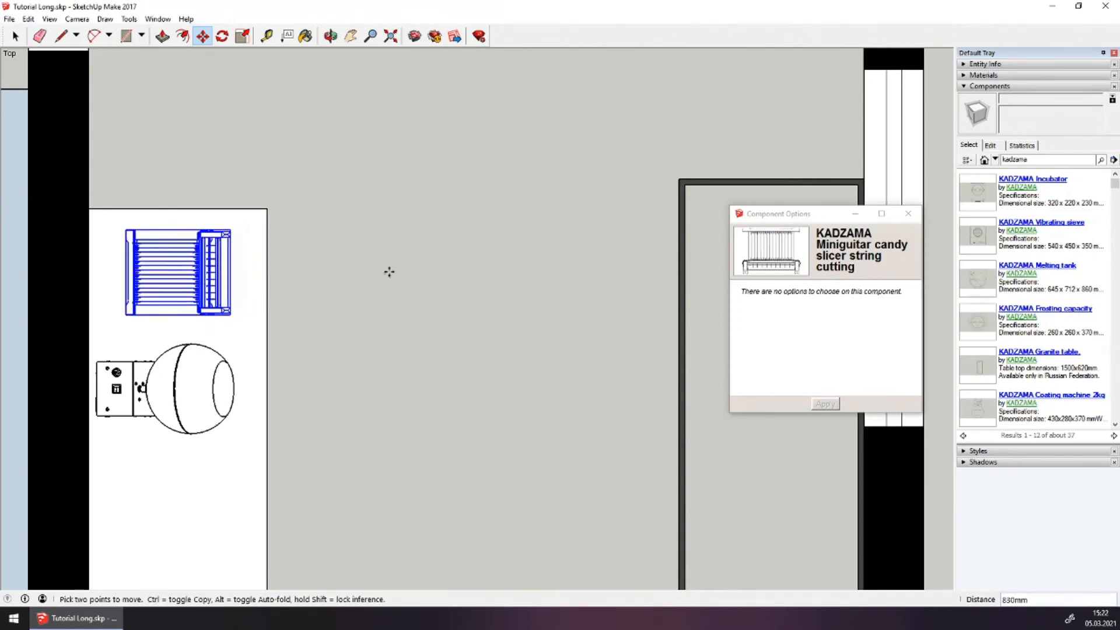
{"action": "scroll", "coordinate": [397, 274], "scroll_direction": "down", "scroll_amount": 5}
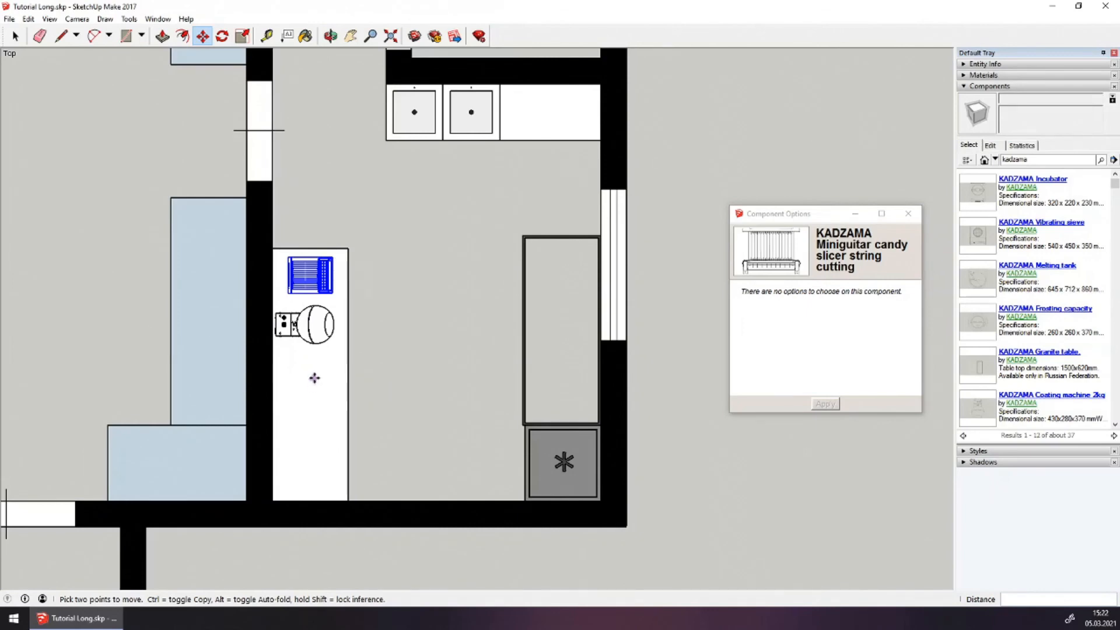
{"action": "scroll", "coordinate": [314, 378], "scroll_direction": "up", "scroll_amount": 2}
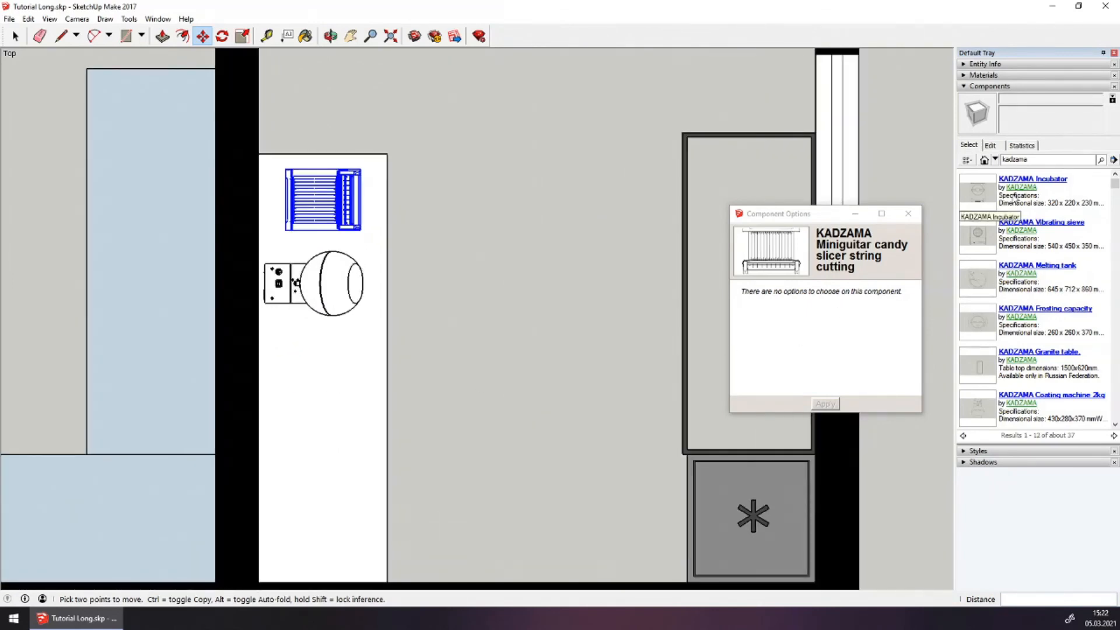
{"action": "left_click", "coordinate": [1016, 188]}
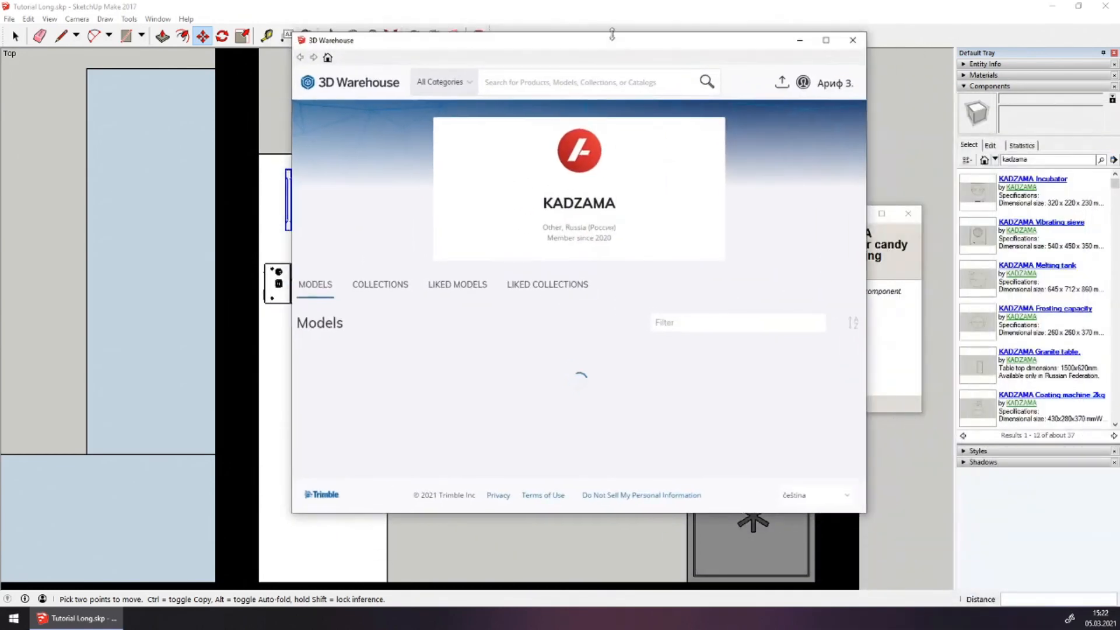
{"action": "double_click", "coordinate": [612, 35]}
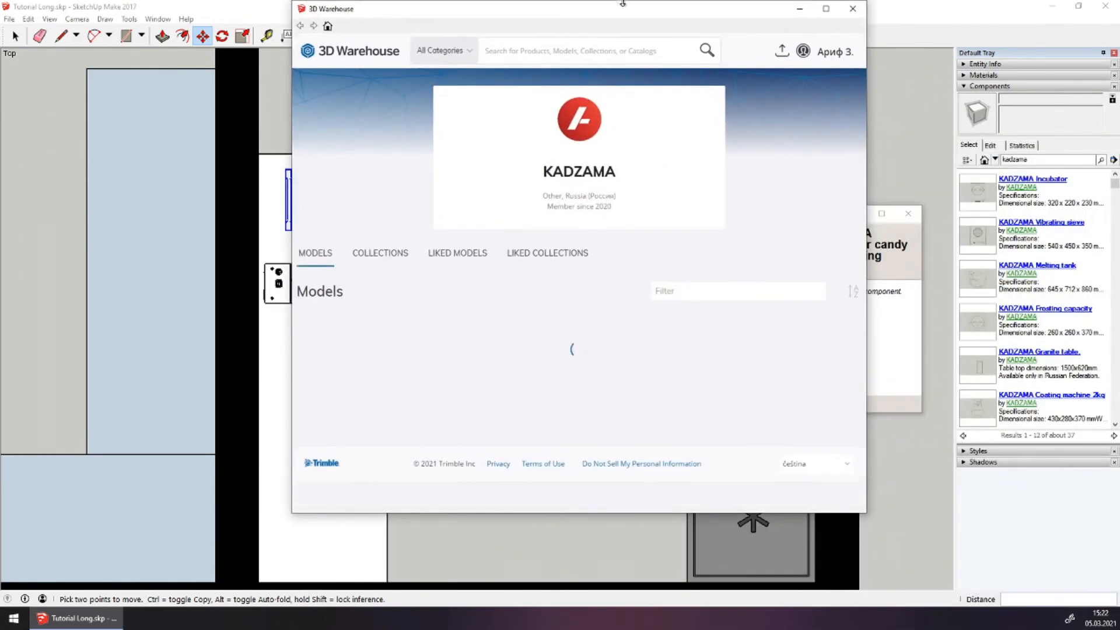
Load the Incubator from KADZAMA's Equipment drawings 2D collection into the model
{"action": "left_click", "coordinate": [383, 255]}
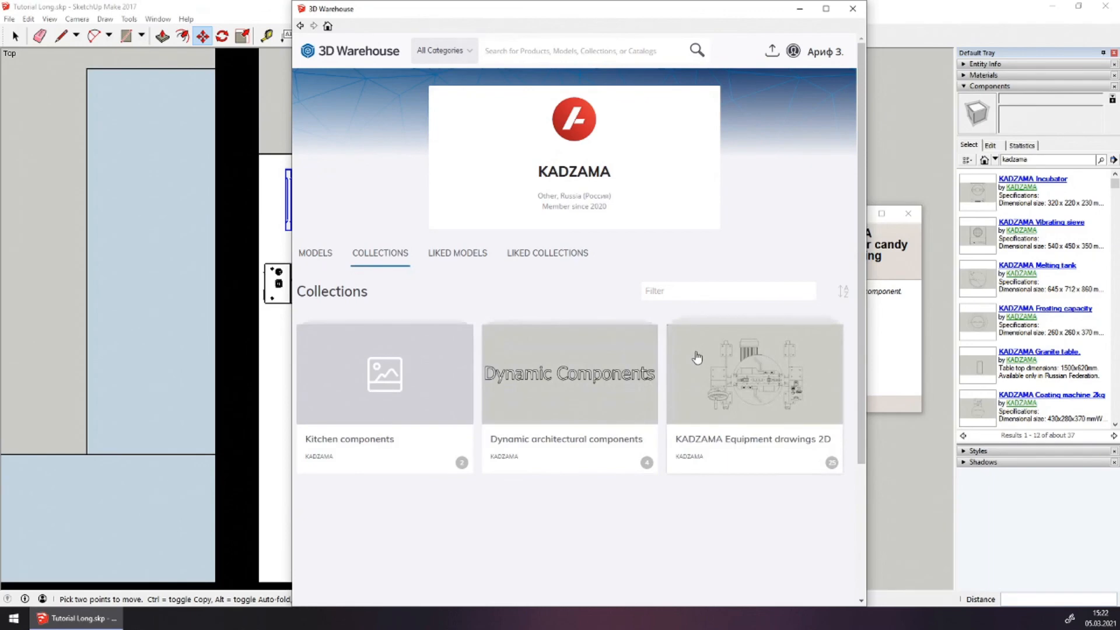
{"action": "left_click", "coordinate": [697, 356]}
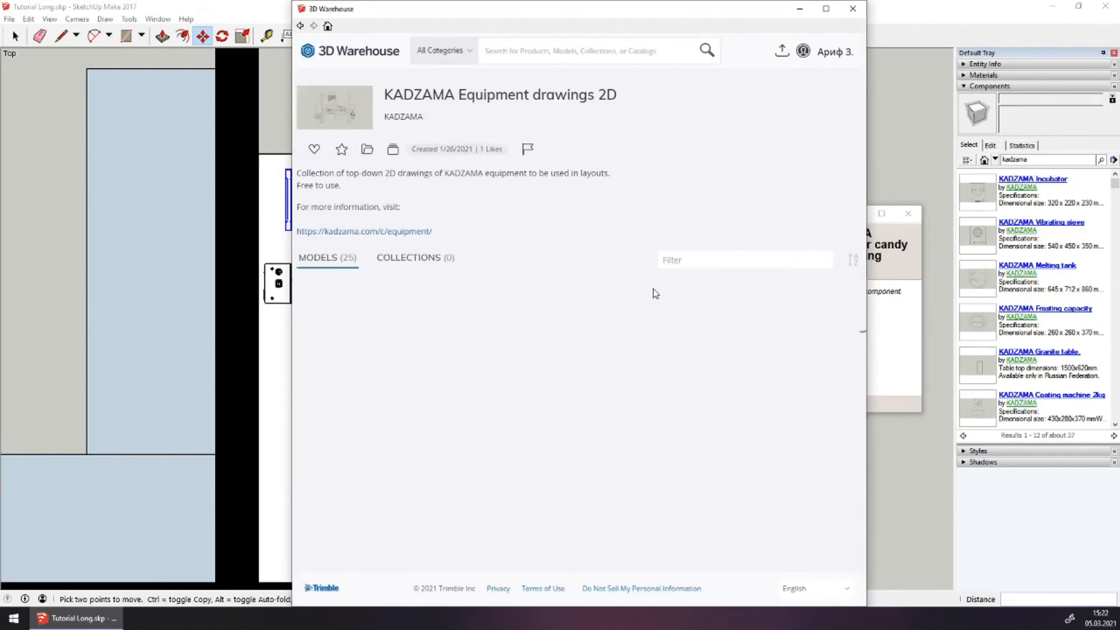
{"action": "scroll", "coordinate": [566, 264], "scroll_direction": "down", "scroll_amount": 3}
{"action": "scroll", "coordinate": [564, 267], "scroll_direction": "down", "scroll_amount": 5}
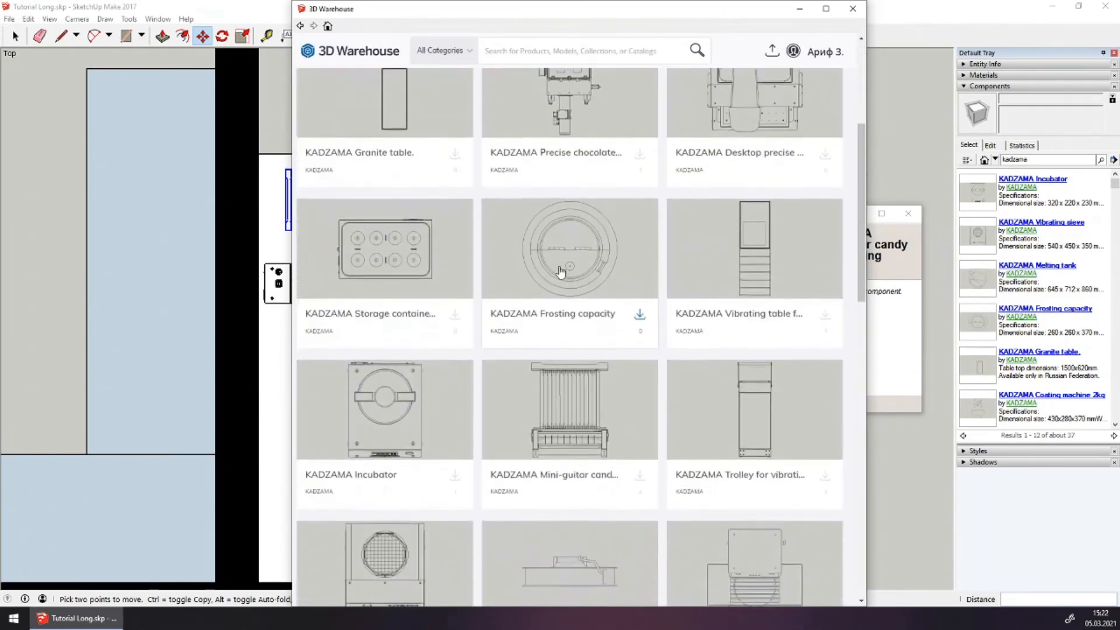
{"action": "left_click", "coordinate": [416, 308]}
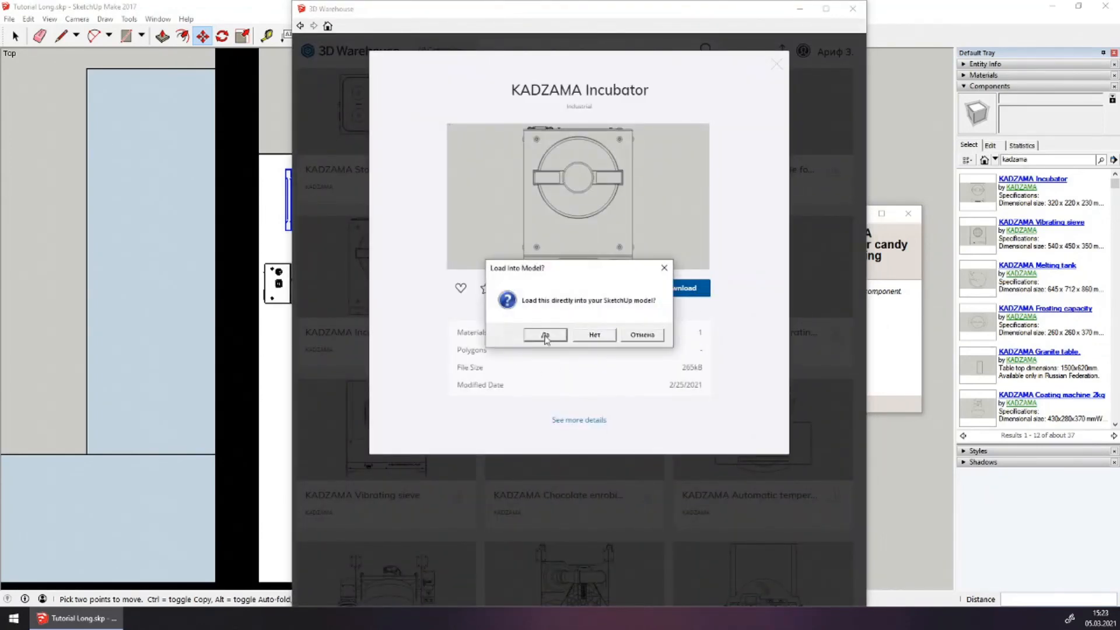
{"action": "left_click", "coordinate": [546, 334]}
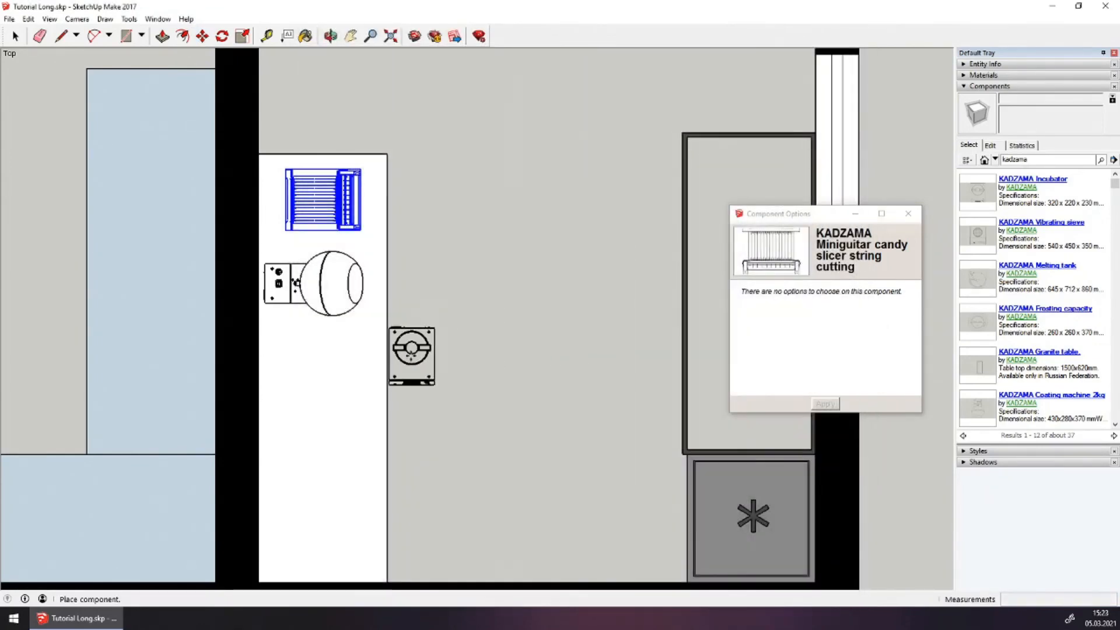
Place the Incubator, rotate it 90°, set it below the coating machine, and reopen KADZAMA's profile
{"action": "left_click", "coordinate": [461, 361]}
{"action": "scroll", "coordinate": [488, 373], "scroll_direction": "up", "scroll_amount": 2}
{"action": "left_click", "coordinate": [482, 354]}
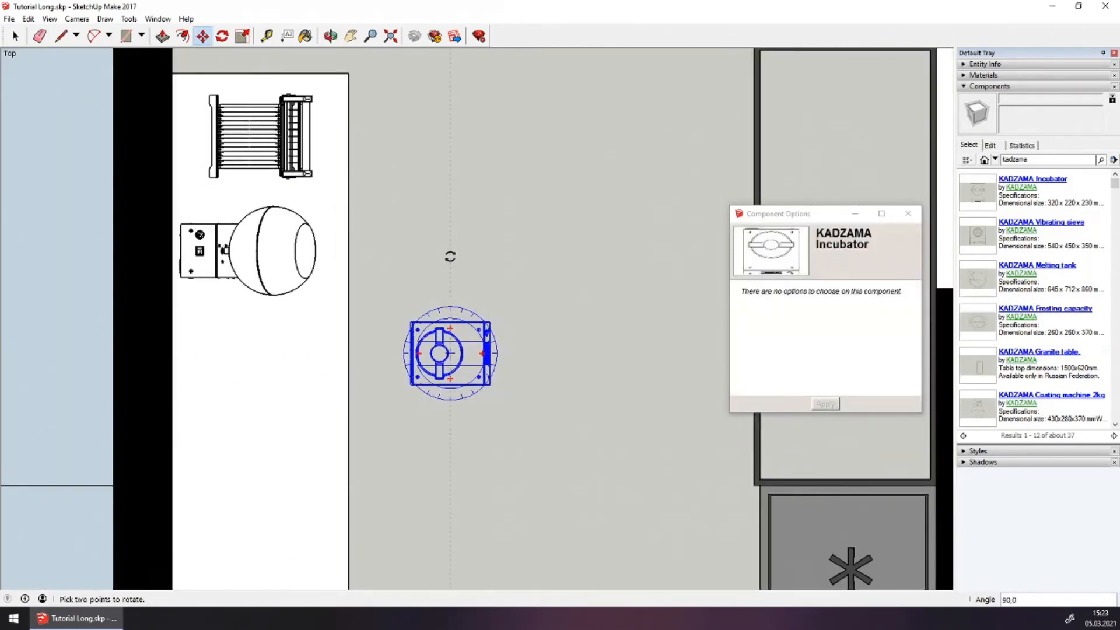
{"action": "left_click", "coordinate": [450, 256]}
{"action": "left_click", "coordinate": [471, 361]}
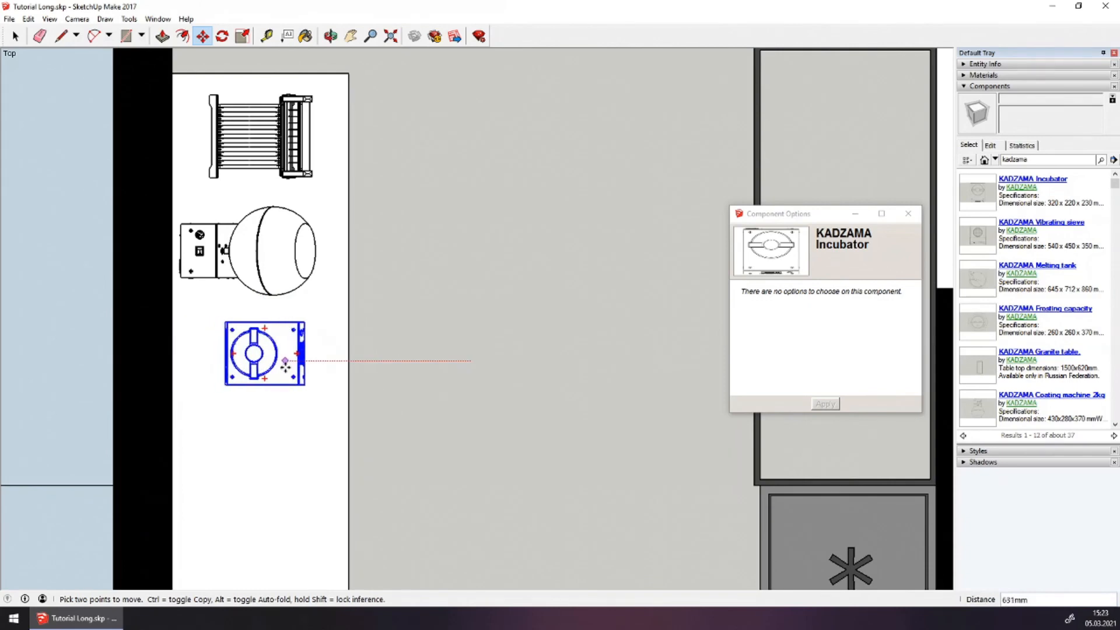
{"action": "left_click", "coordinate": [268, 369]}
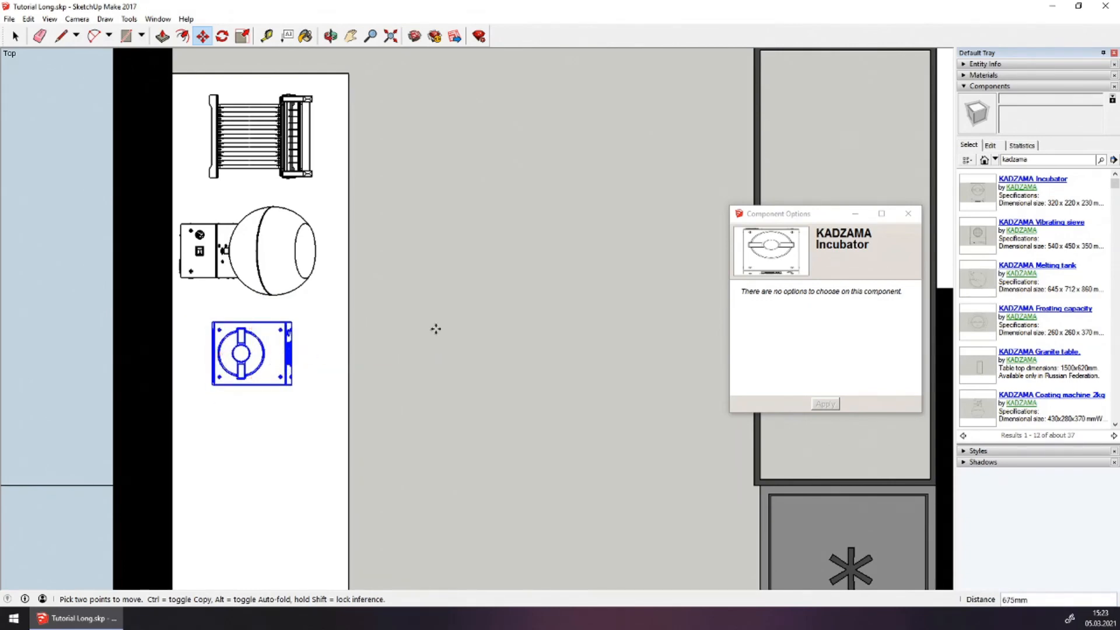
{"action": "scroll", "coordinate": [461, 308], "scroll_direction": "down", "scroll_amount": 3}
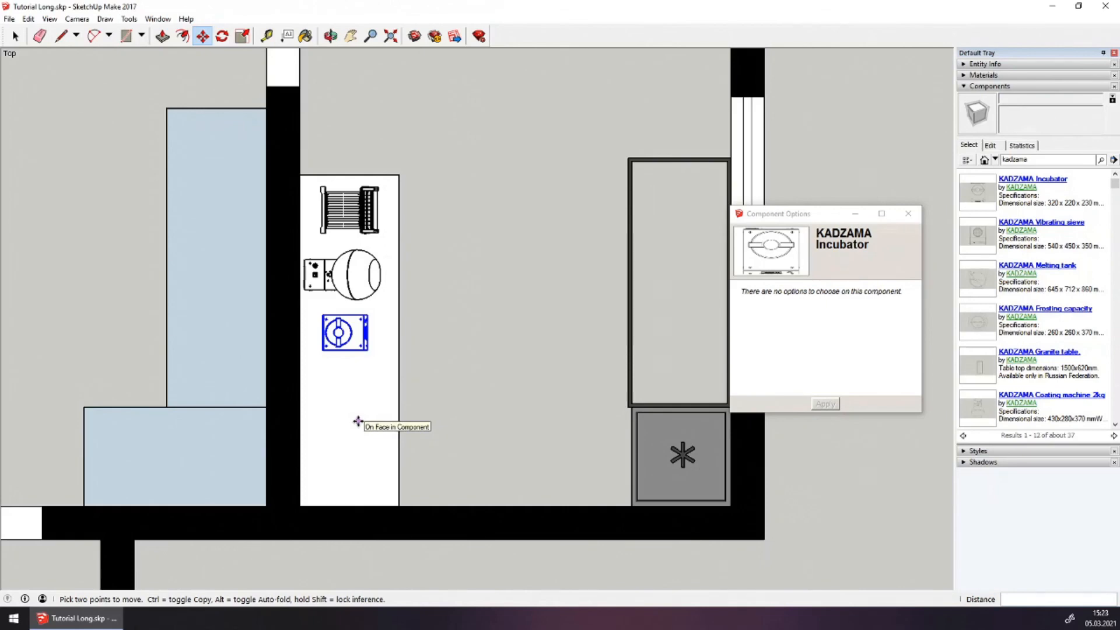
{"action": "left_click", "coordinate": [1020, 188]}
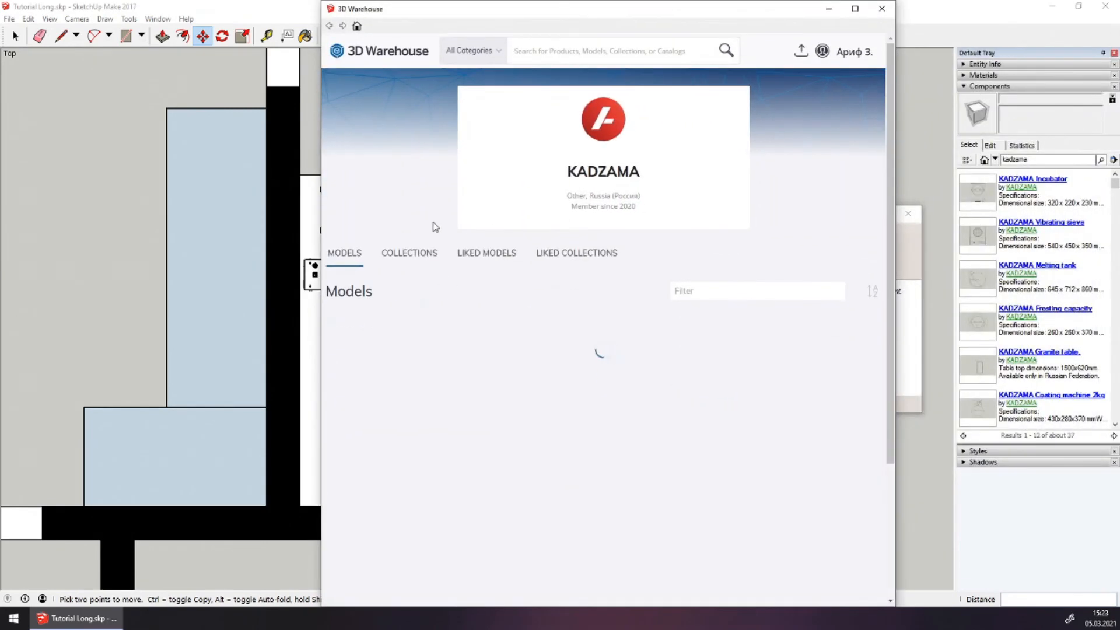
Load KADZAMA's Wheeled chocolate mold from the Equipment drawings 2D collection into the model
{"action": "left_click", "coordinate": [423, 256]}
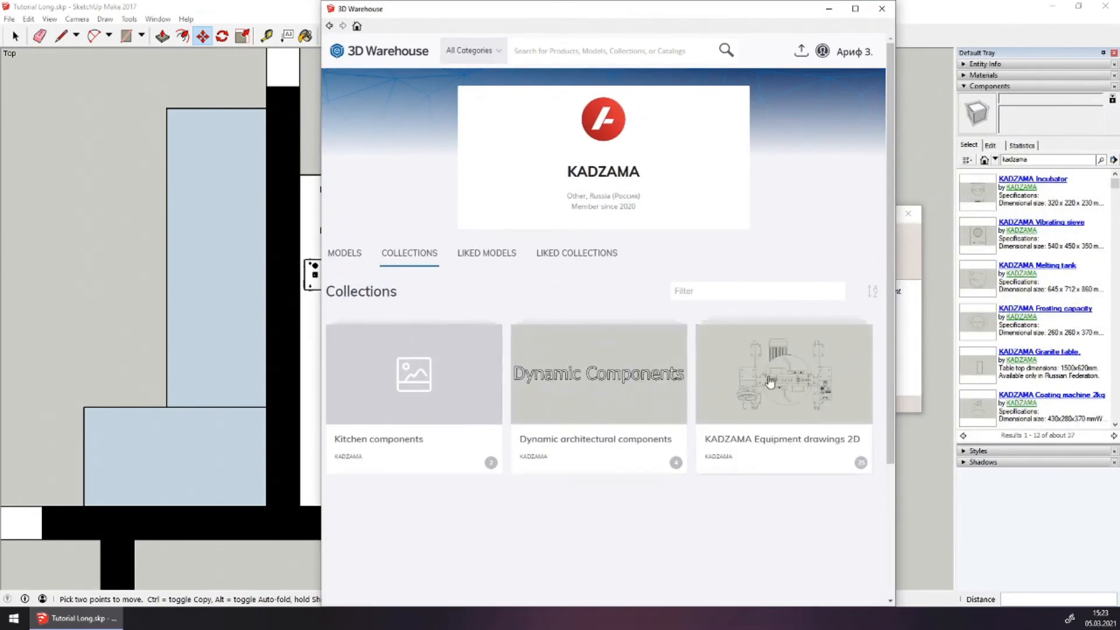
{"action": "left_click", "coordinate": [748, 387]}
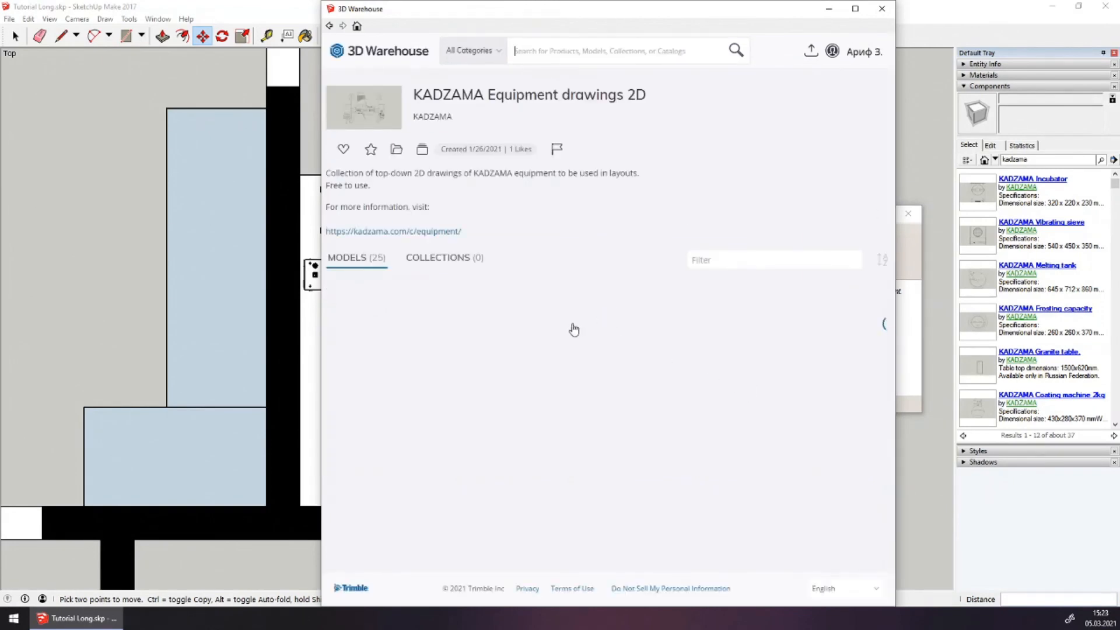
{"action": "scroll", "coordinate": [575, 327], "scroll_direction": "down", "scroll_amount": 3}
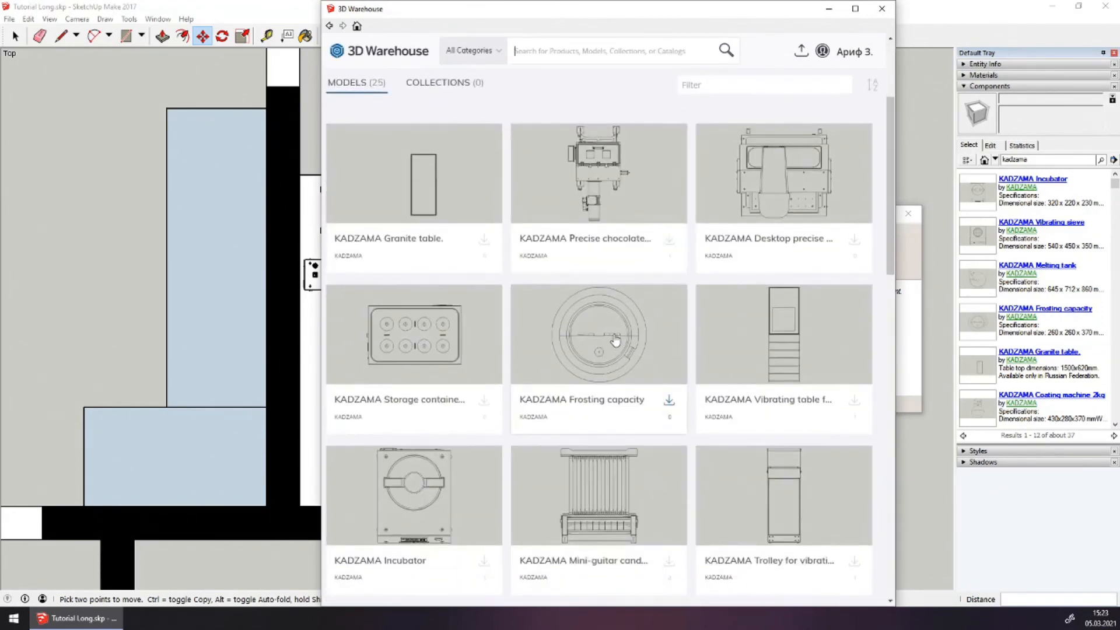
{"action": "scroll", "coordinate": [616, 342], "scroll_direction": "down", "scroll_amount": 6}
{"action": "scroll", "coordinate": [614, 341], "scroll_direction": "down", "scroll_amount": 4}
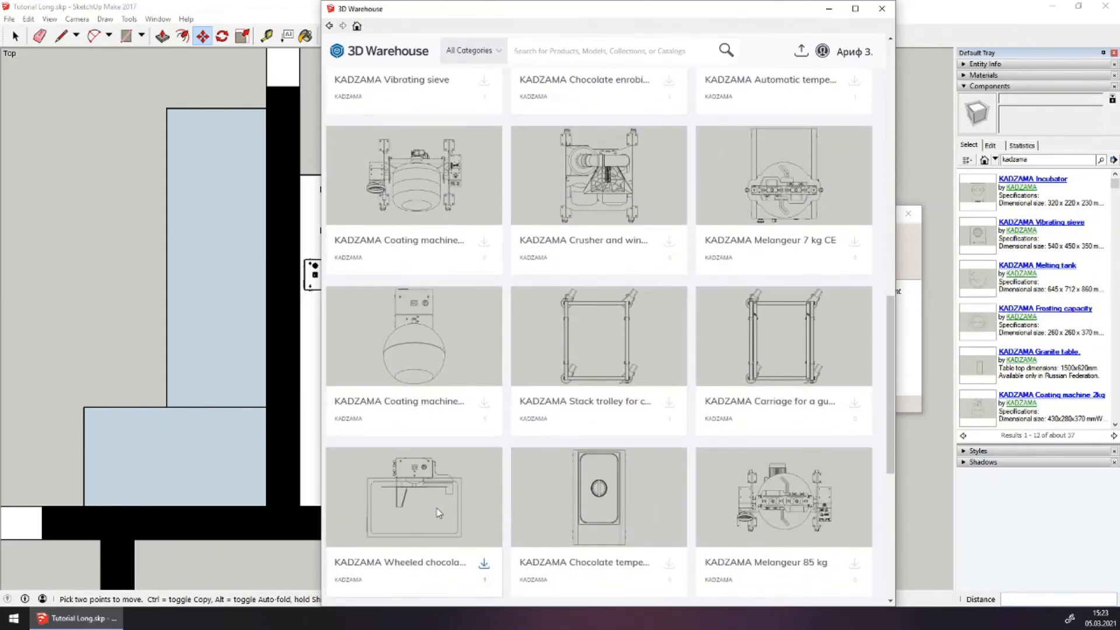
{"action": "left_click", "coordinate": [440, 507]}
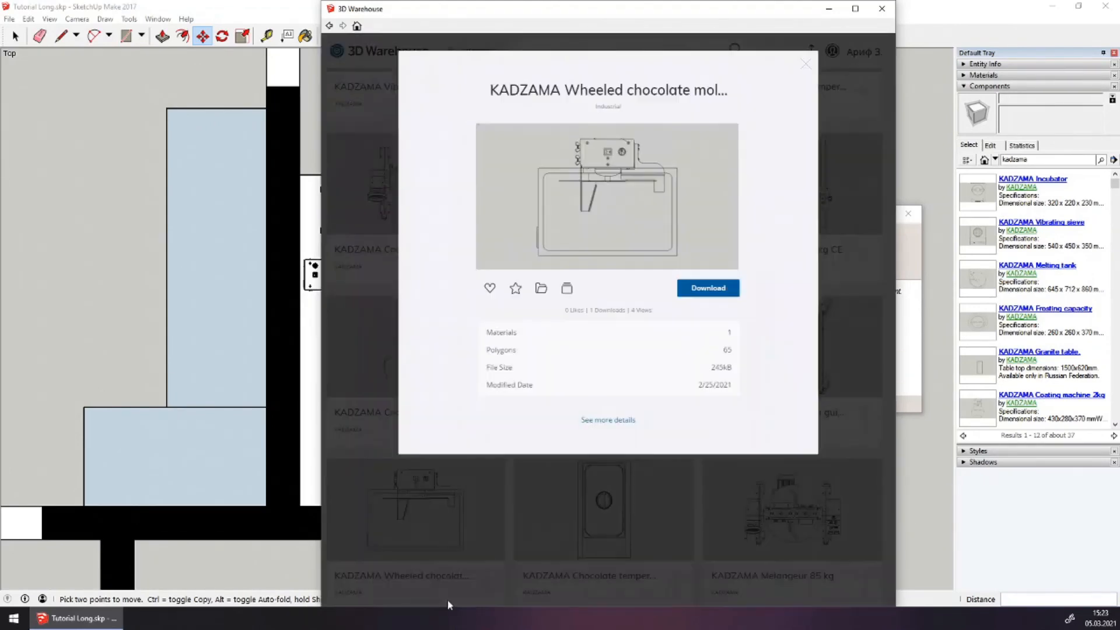
{"action": "left_click", "coordinate": [698, 292]}
{"action": "left_click", "coordinate": [574, 335]}
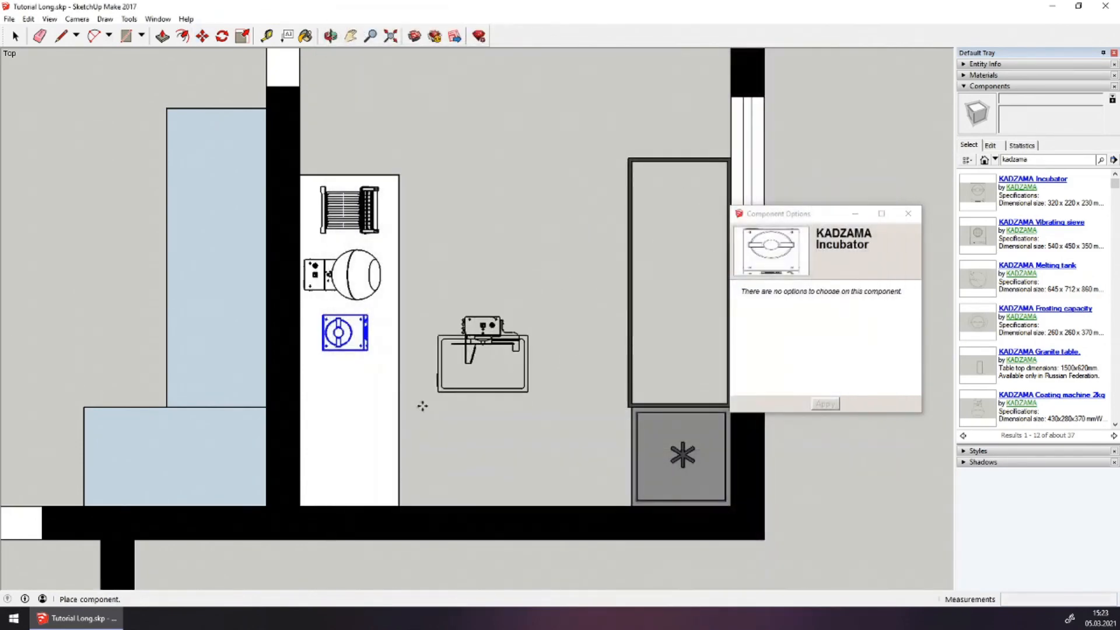
Place the molding machine, rotate it 90°, and set it at the counter's bottom end
{"action": "left_click", "coordinate": [451, 450]}
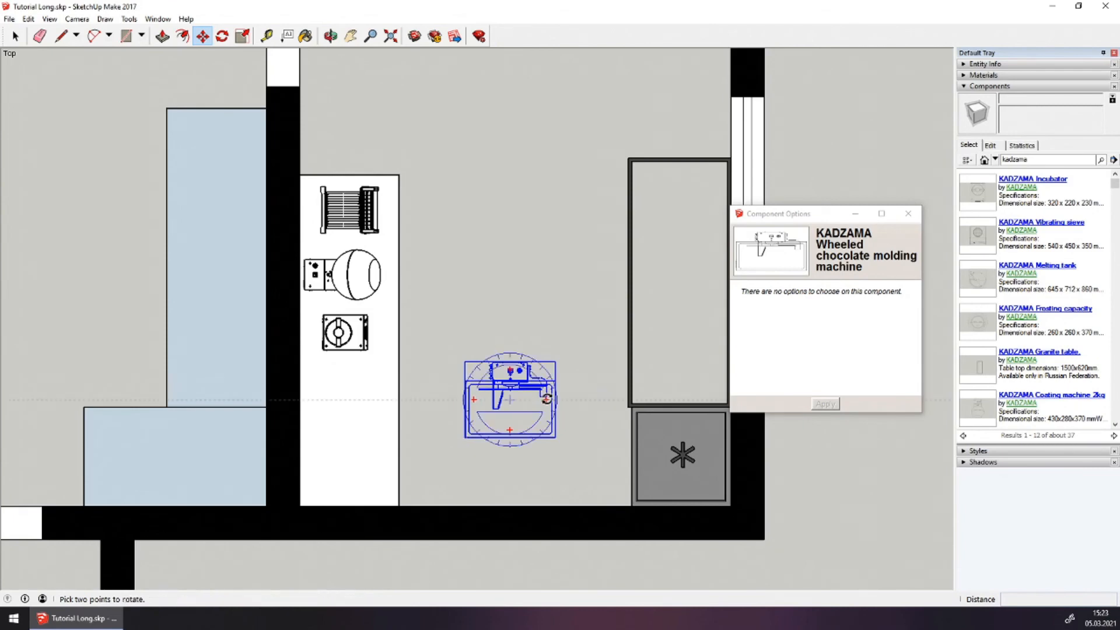
{"action": "left_click", "coordinate": [547, 399]}
{"action": "left_click", "coordinate": [509, 303]}
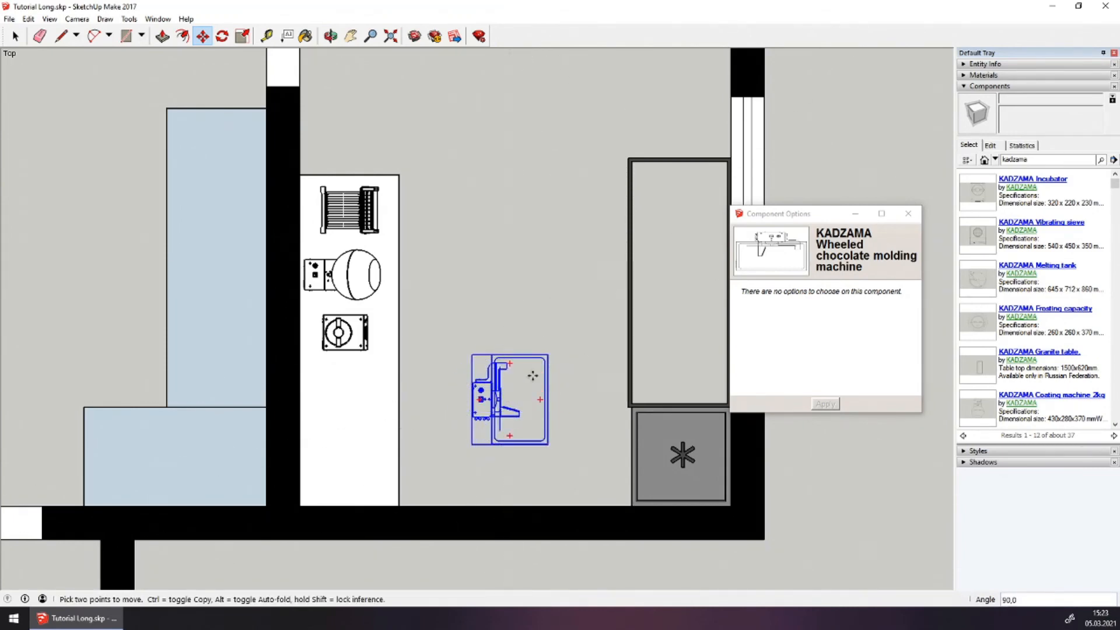
{"action": "left_click", "coordinate": [514, 395]}
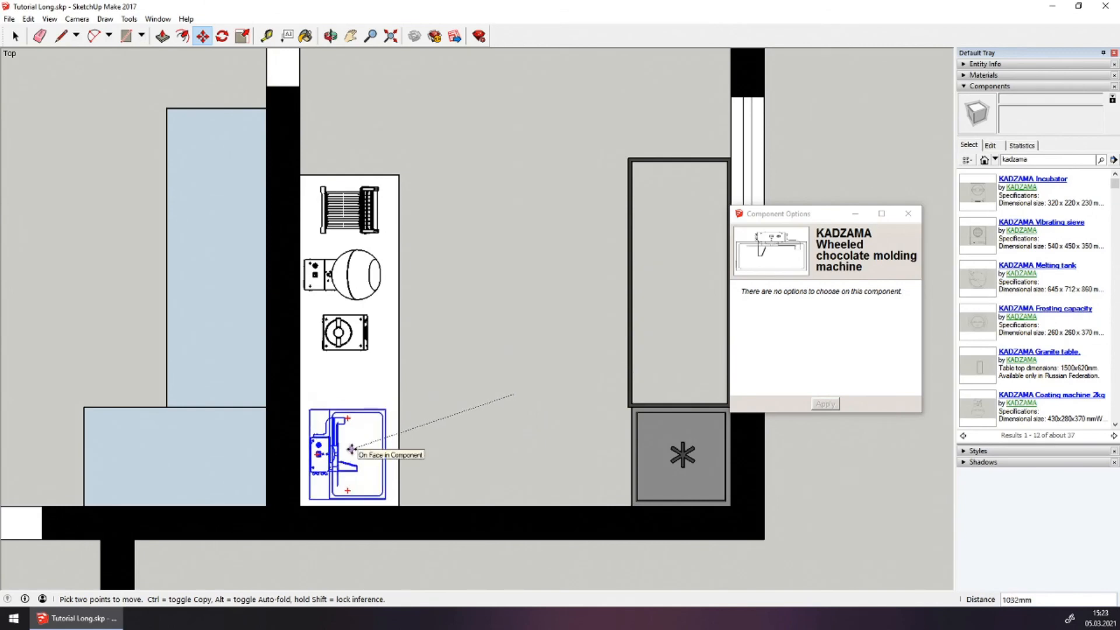
{"action": "left_click", "coordinate": [351, 449]}
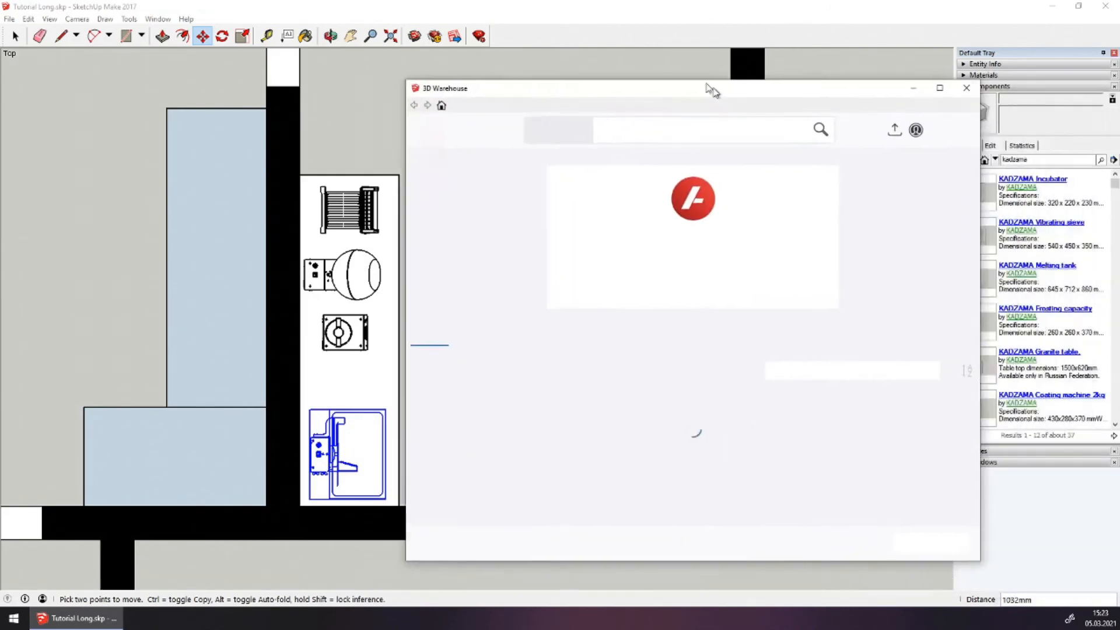
{"action": "left_click_drag", "start_coordinate": [713, 87], "coordinate": [655, 7]}
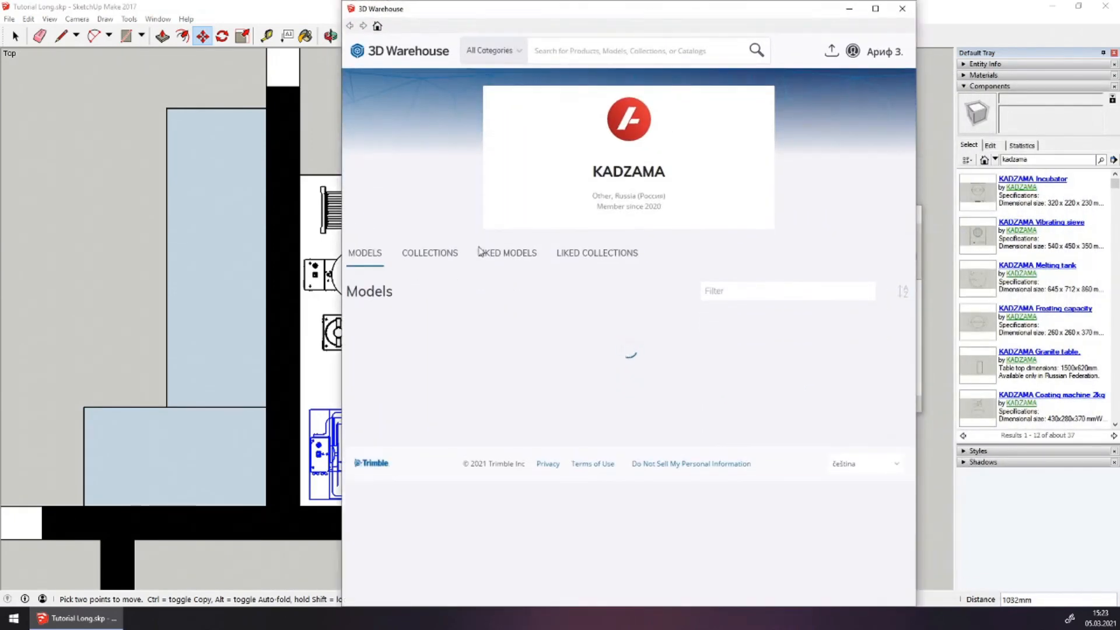
Download the Vibrating table from KADZAMA's Equipment drawings 2D collection into the plan
{"action": "left_click", "coordinate": [438, 256]}
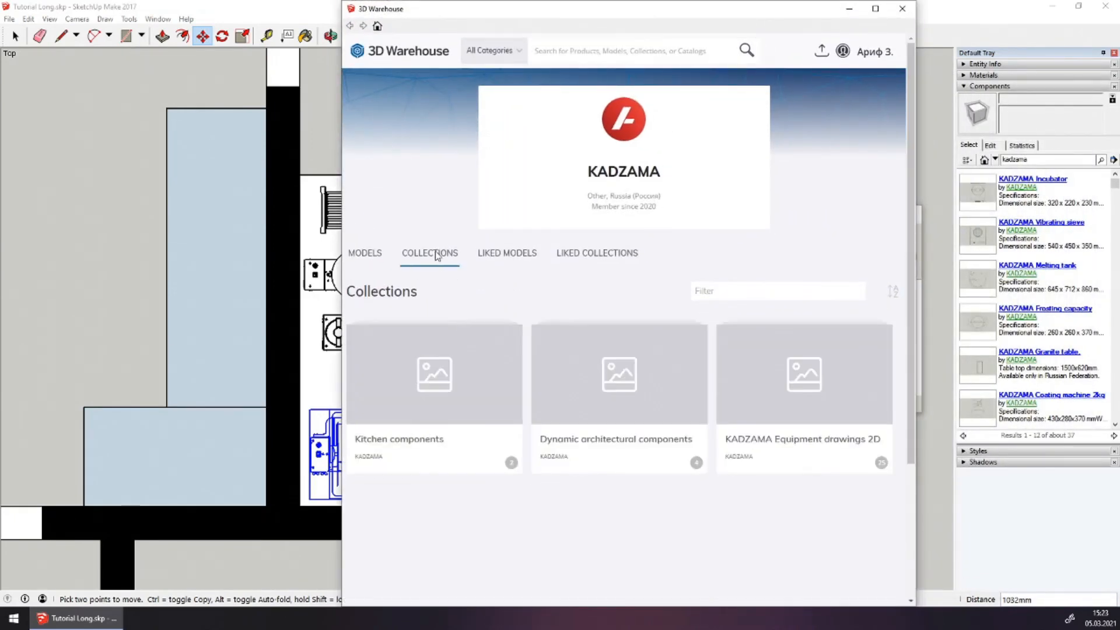
{"action": "left_click", "coordinate": [758, 393]}
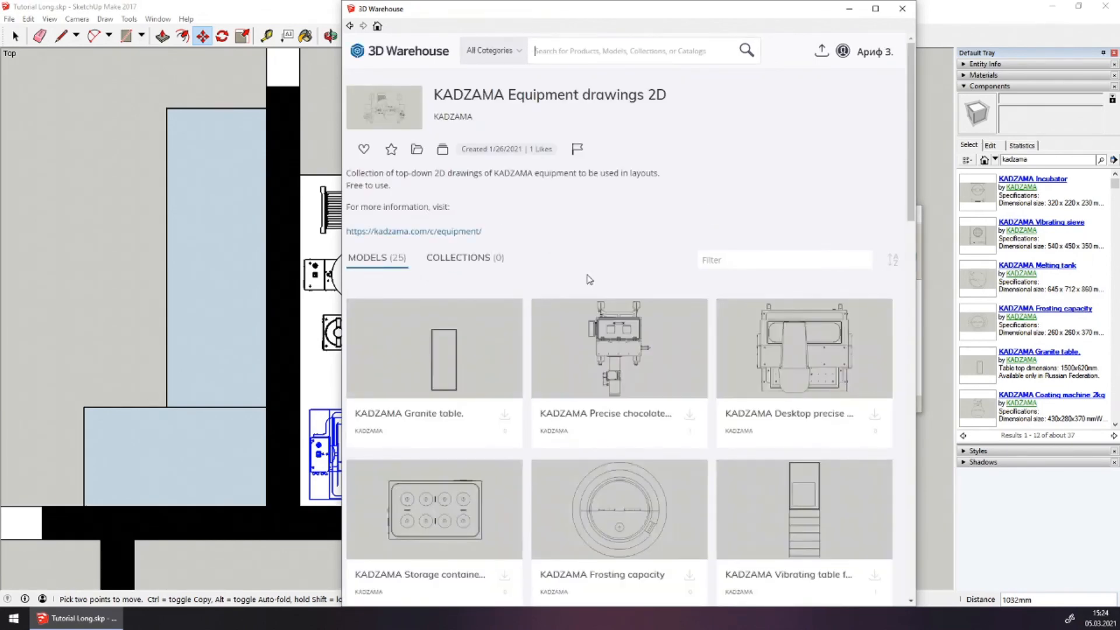
{"action": "scroll", "coordinate": [764, 488], "scroll_direction": "down", "scroll_amount": 2}
{"action": "scroll", "coordinate": [763, 488], "scroll_direction": "down", "scroll_amount": 2}
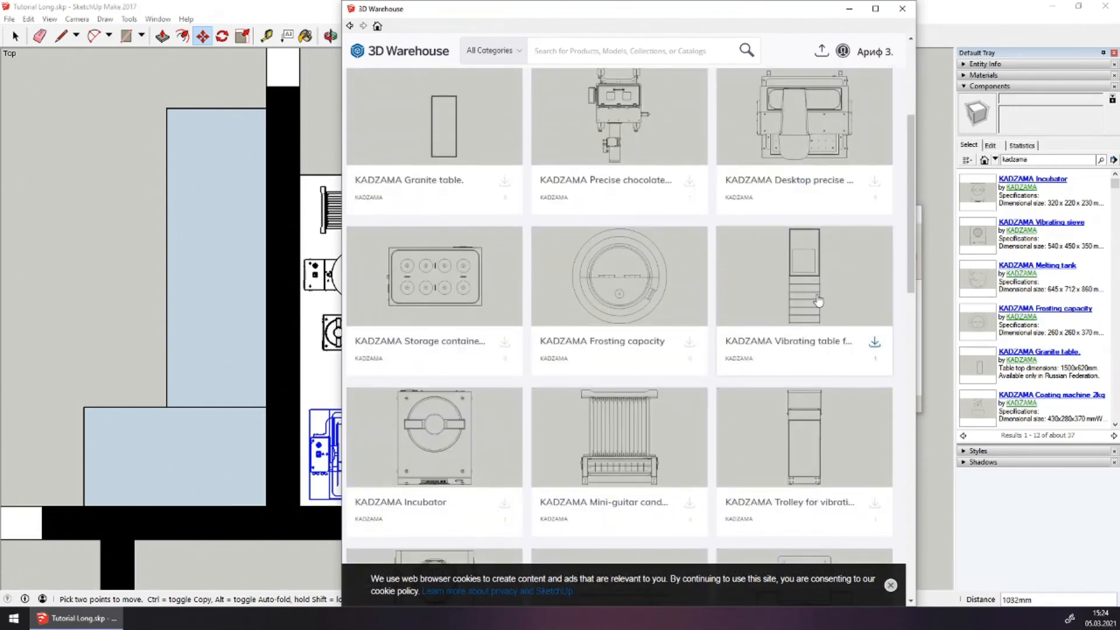
{"action": "left_click", "coordinate": [874, 342]}
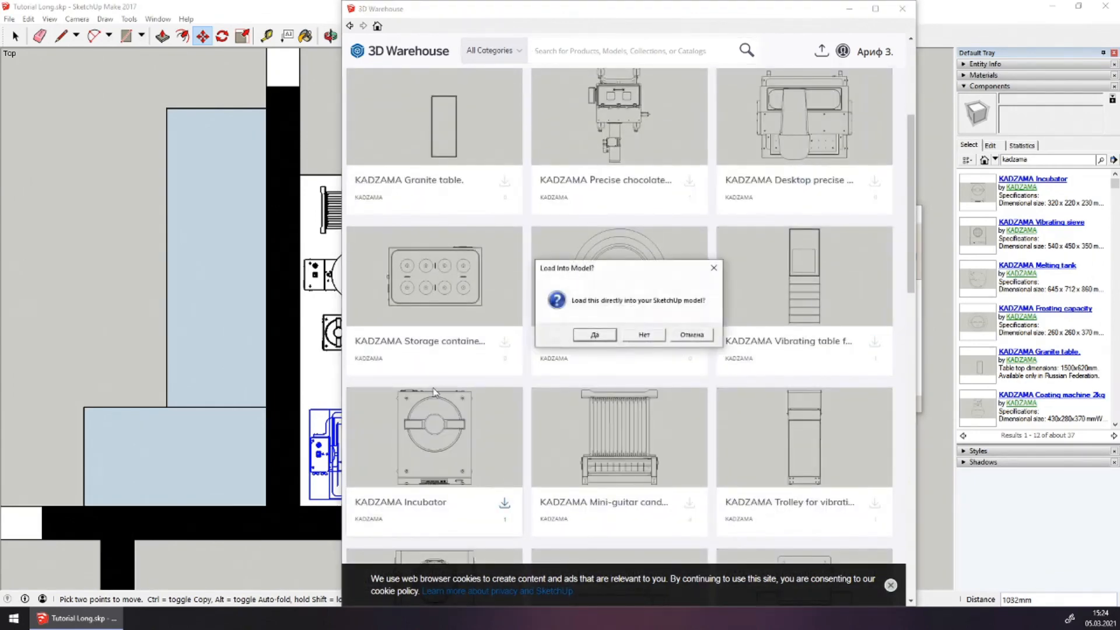
{"action": "left_click", "coordinate": [611, 336]}
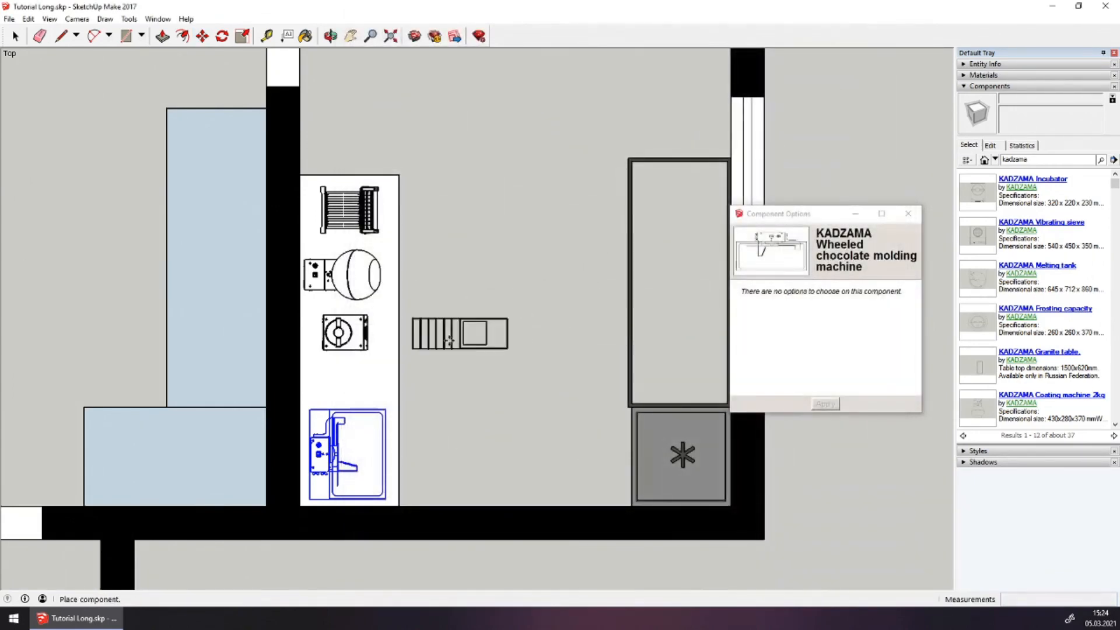
Place the vibrating table, turn it upright, and set it on the counter
{"action": "left_click", "coordinate": [493, 378]}
{"action": "scroll", "coordinate": [491, 378], "scroll_direction": "up", "scroll_amount": 2}
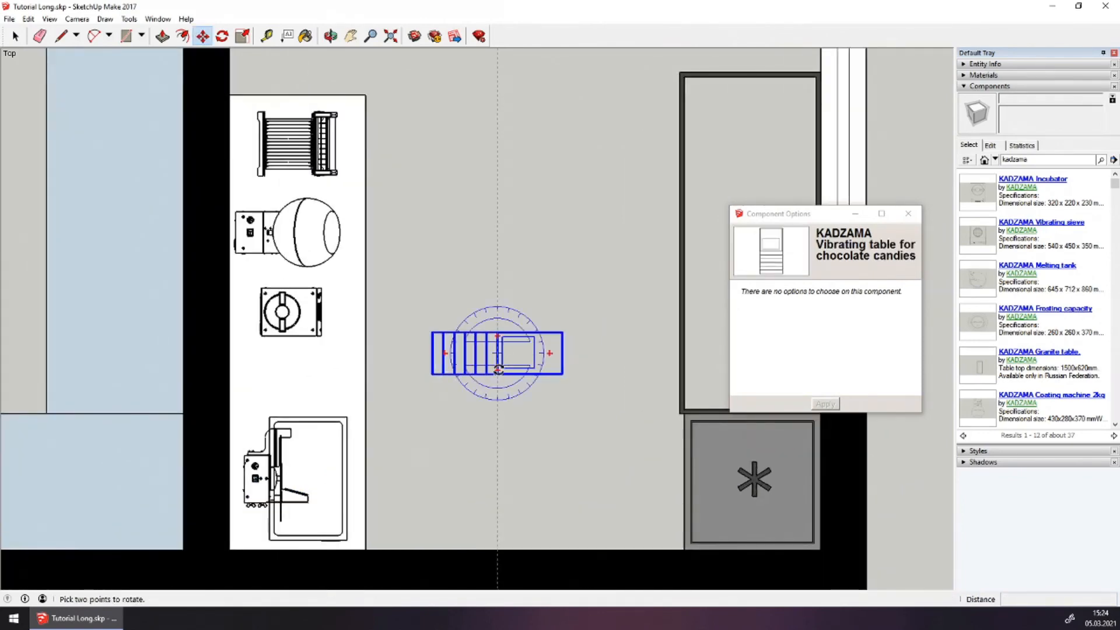
{"action": "left_click", "coordinate": [498, 370]}
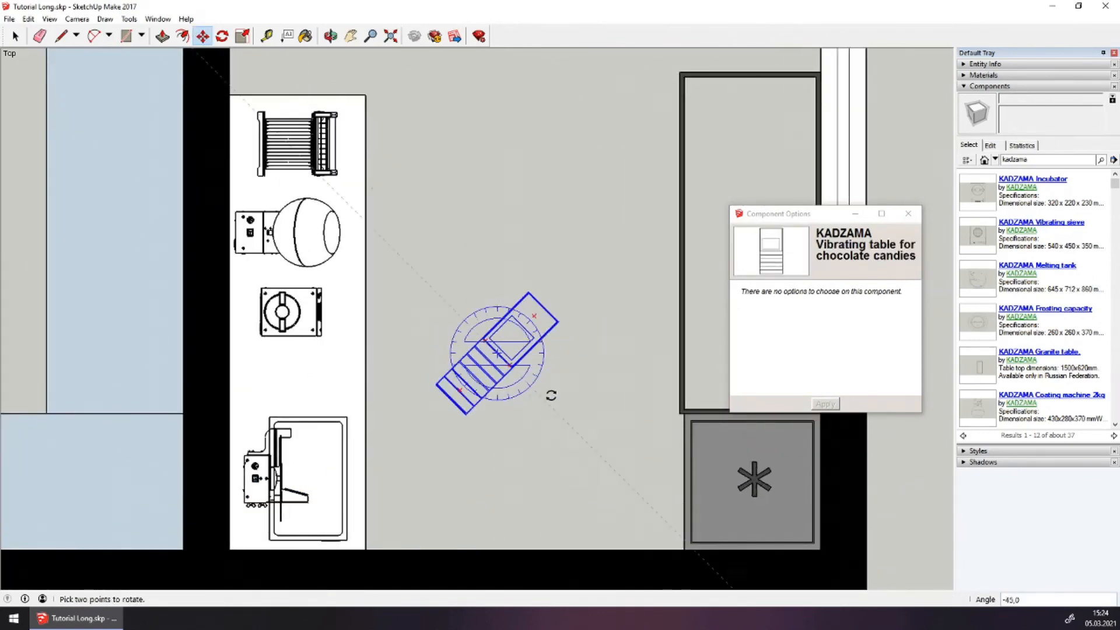
{"action": "left_click", "coordinate": [580, 353]}
{"action": "left_click", "coordinate": [499, 335]}
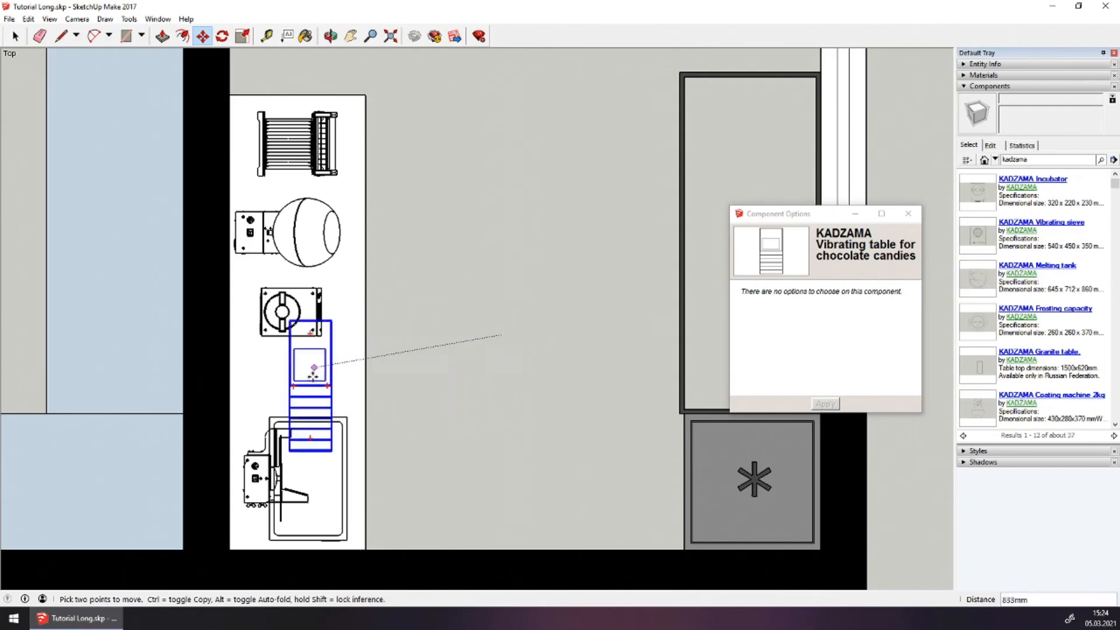
{"action": "scroll", "coordinate": [318, 388], "scroll_direction": "up", "scroll_amount": 2}
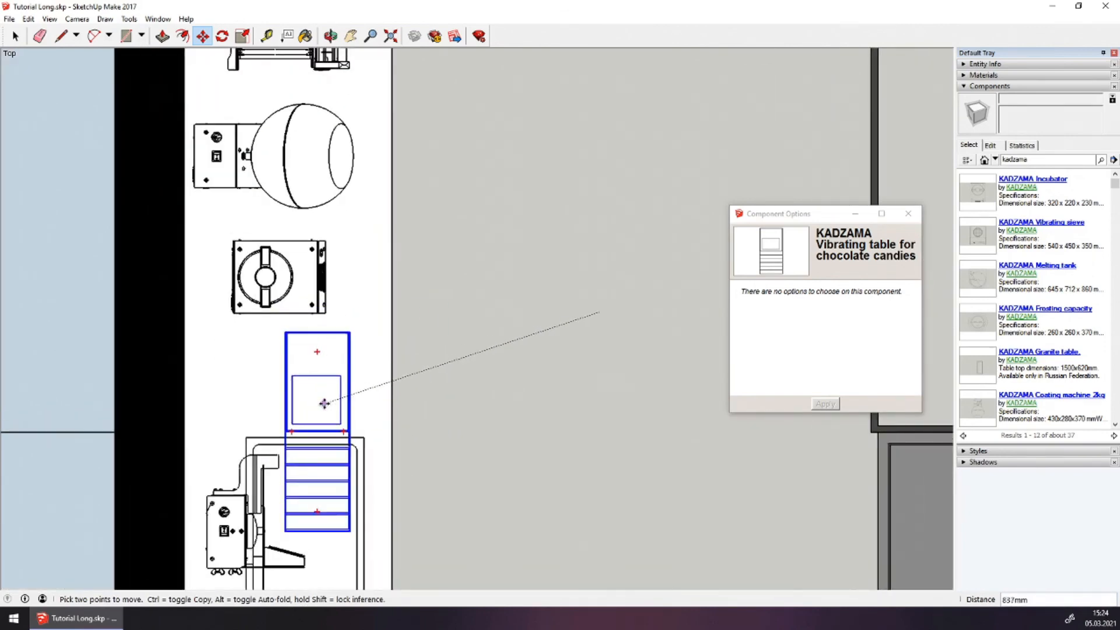
{"action": "left_click", "coordinate": [323, 404]}
Deselect the table, centre the floor plan in the view, and open the Tools menu
{"action": "scroll", "coordinate": [455, 340], "scroll_direction": "down", "scroll_amount": 4}
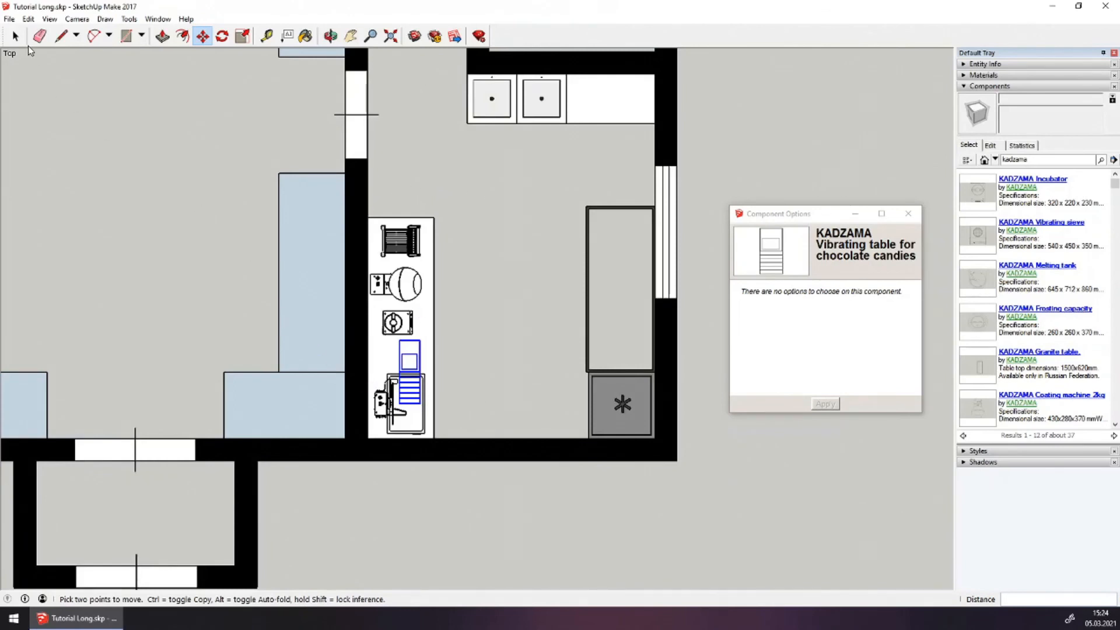
{"action": "left_click", "coordinate": [15, 37]}
{"action": "scroll", "coordinate": [376, 299], "scroll_direction": "up", "scroll_amount": 2}
{"action": "left_click", "coordinate": [554, 328]}
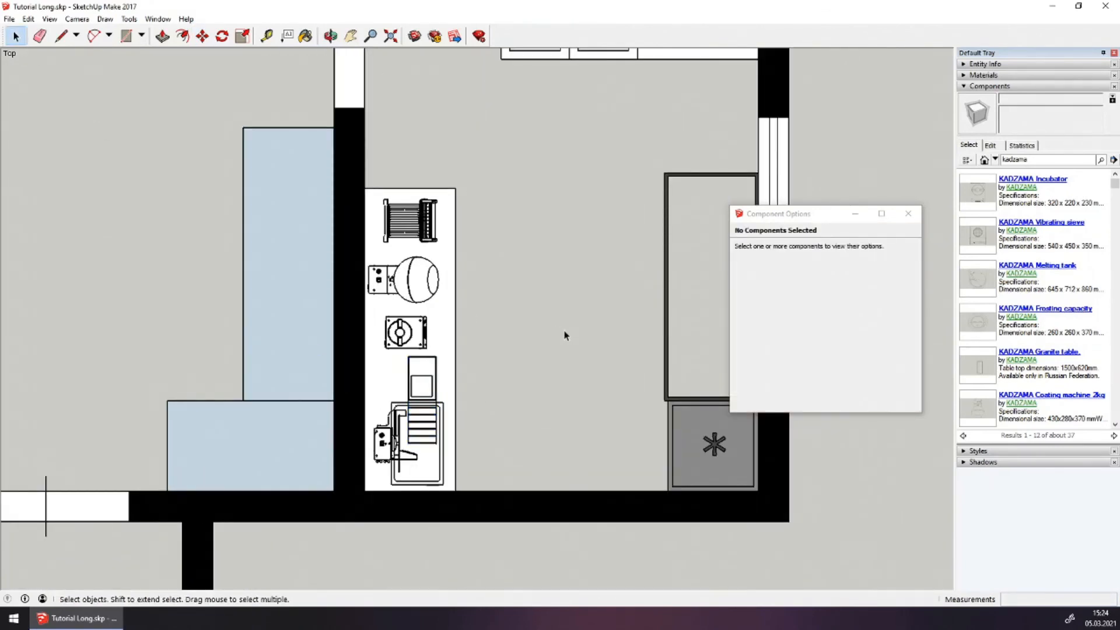
{"action": "scroll", "coordinate": [565, 336], "scroll_direction": "down", "scroll_amount": 4}
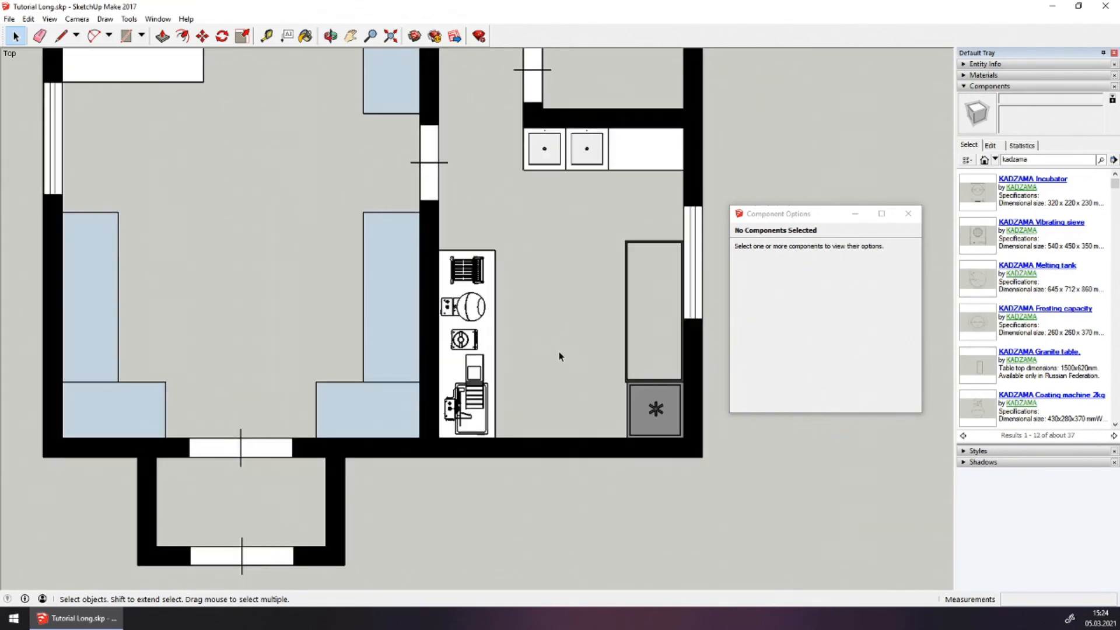
{"action": "scroll", "coordinate": [557, 269], "scroll_direction": "up", "scroll_amount": 1}
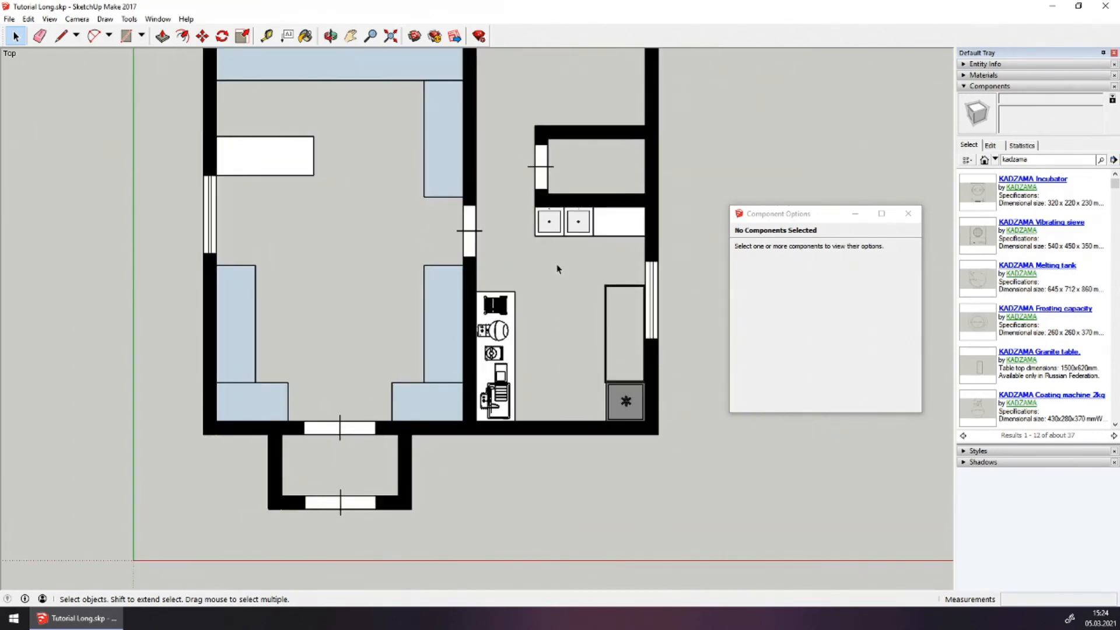
{"action": "middle_click_drag", "start_coordinate": [526, 144], "coordinate": [548, 205], "text": "shift"}
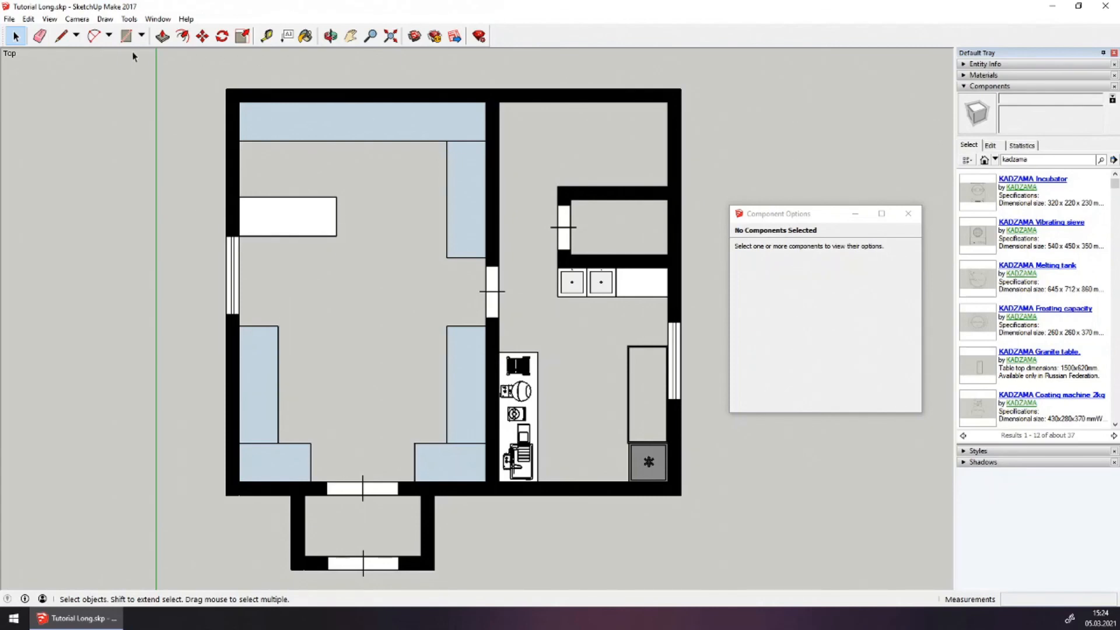
{"action": "left_click", "coordinate": [129, 19]}
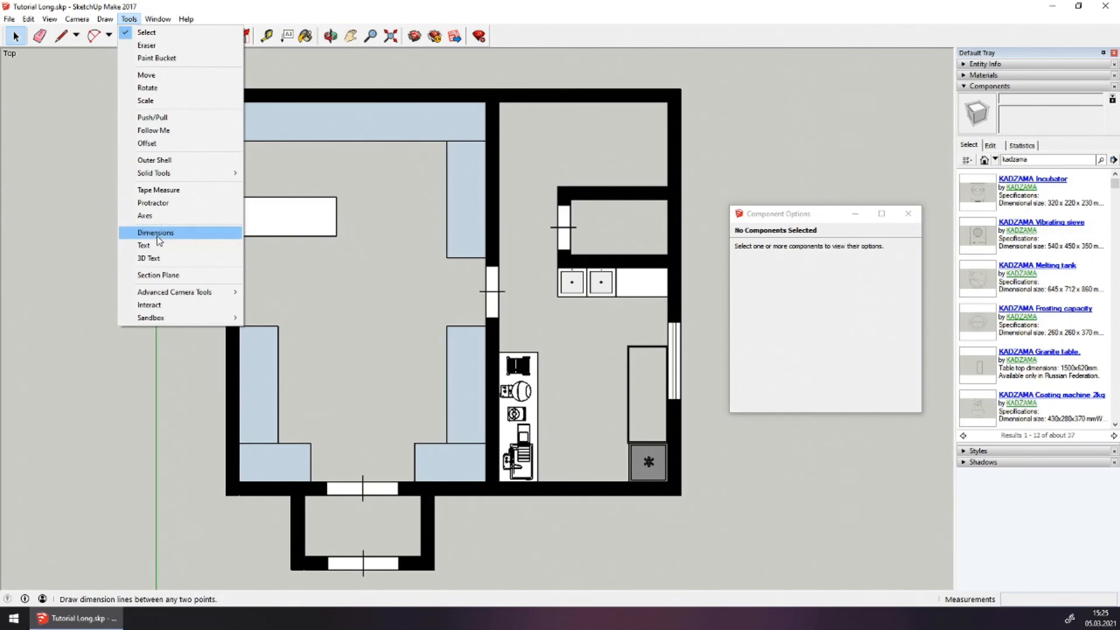
Dimension the left room with its 5850mm length and 3800mm width
{"action": "left_click", "coordinate": [157, 236]}
{"action": "left_click", "coordinate": [240, 482]}
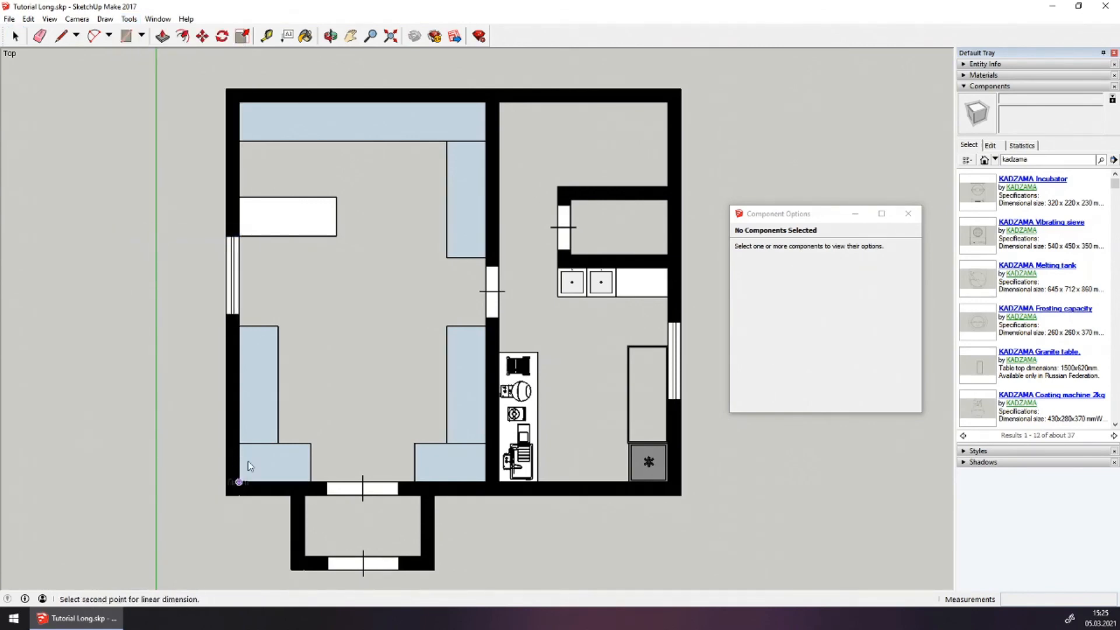
{"action": "left_click", "coordinate": [243, 105]}
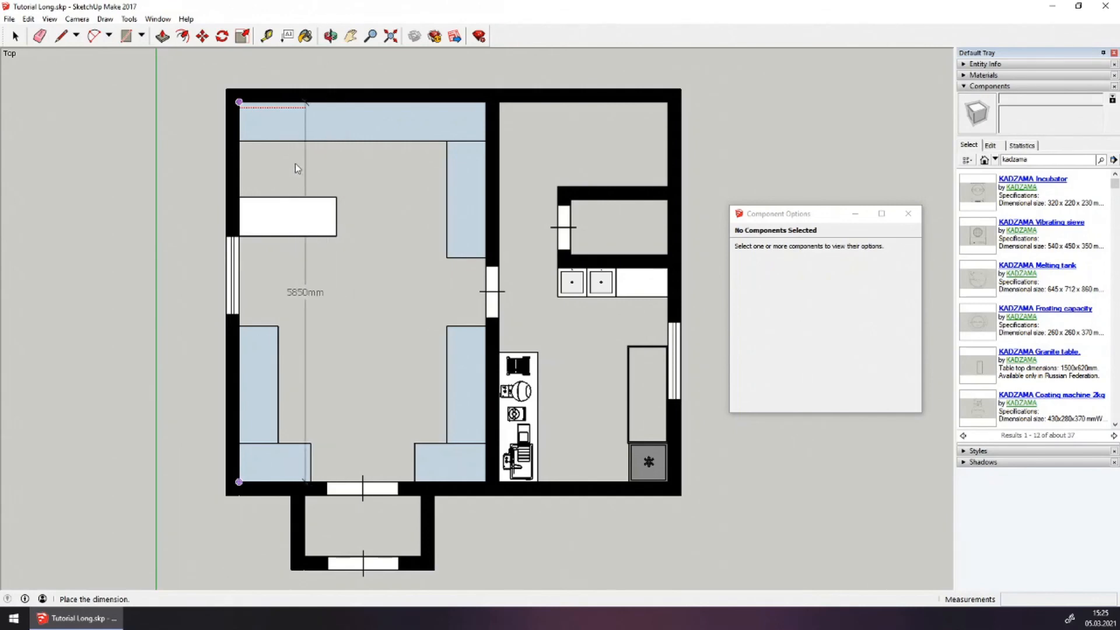
{"action": "left_click", "coordinate": [292, 168]}
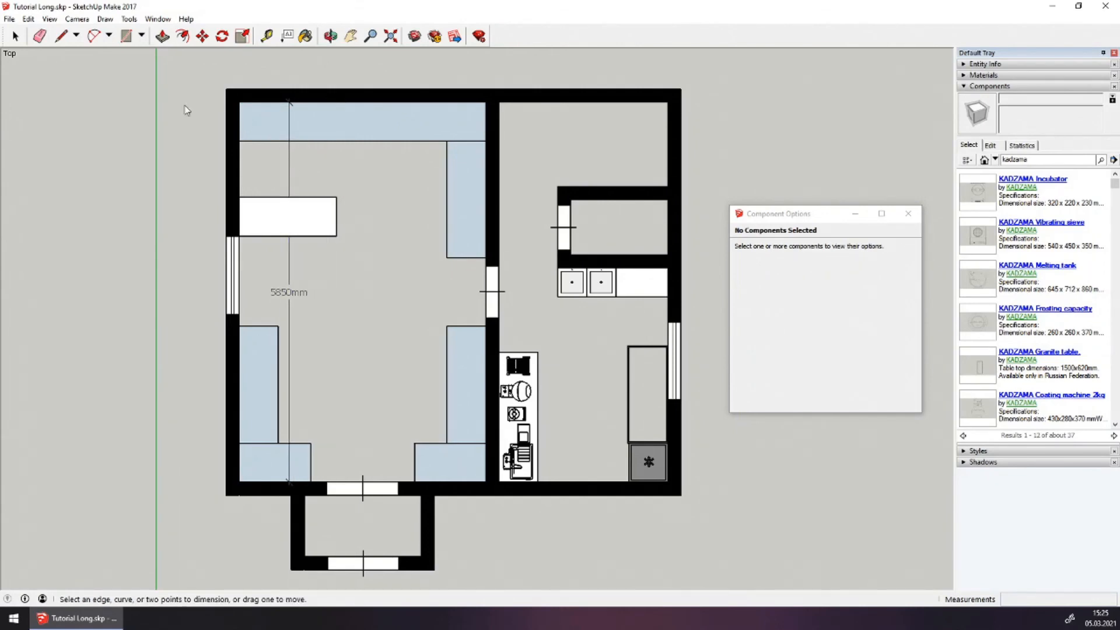
{"action": "left_click", "coordinate": [129, 19]}
{"action": "left_click", "coordinate": [156, 236]}
{"action": "left_click", "coordinate": [239, 482]}
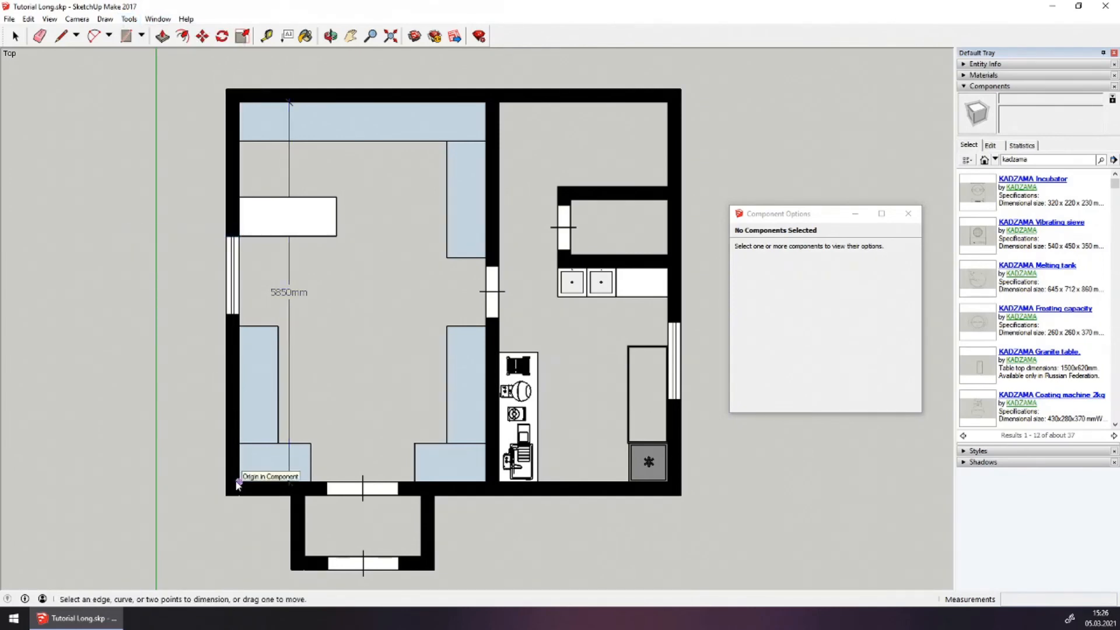
{"action": "left_click", "coordinate": [486, 482]}
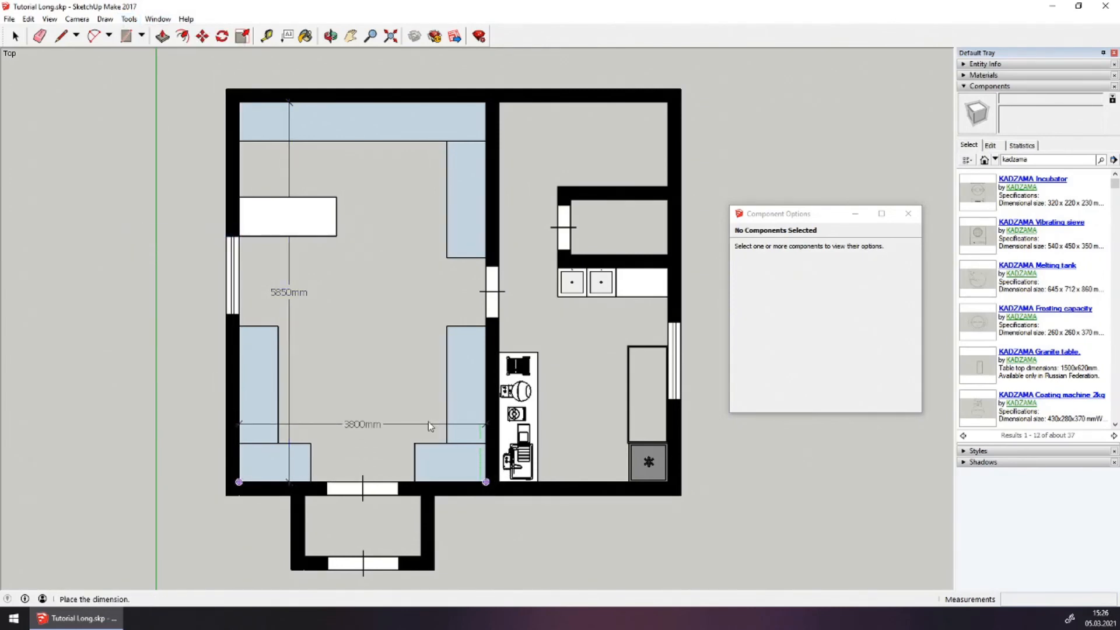
{"action": "left_click", "coordinate": [386, 426]}
Dimension the right room with its 2600mm width and 3300mm length
{"action": "left_click", "coordinate": [498, 482]}
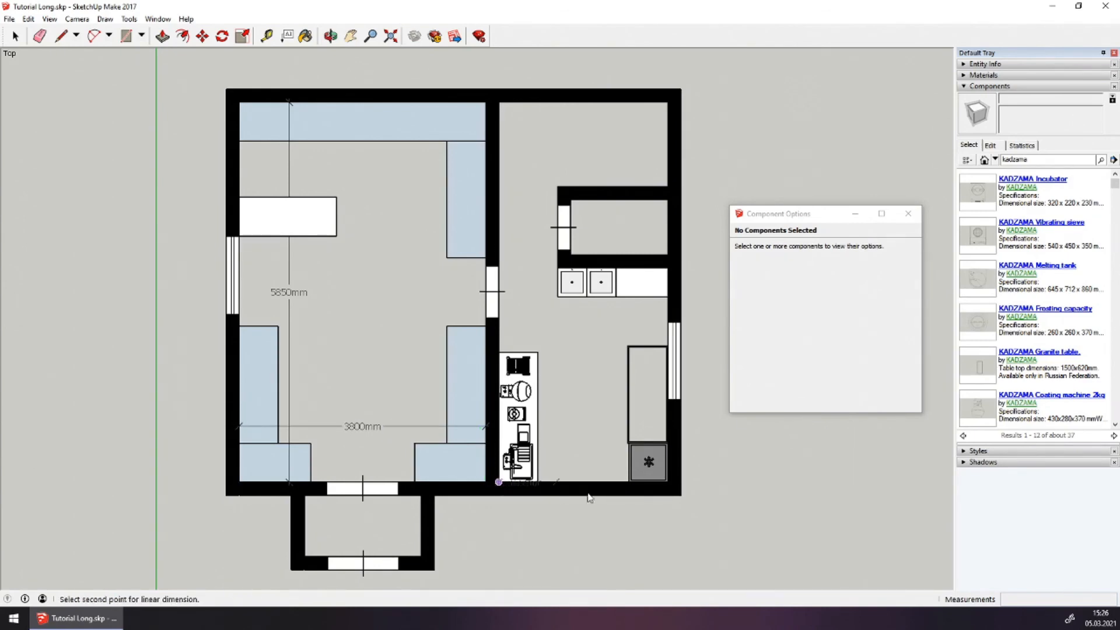
{"action": "left_click", "coordinate": [667, 482]}
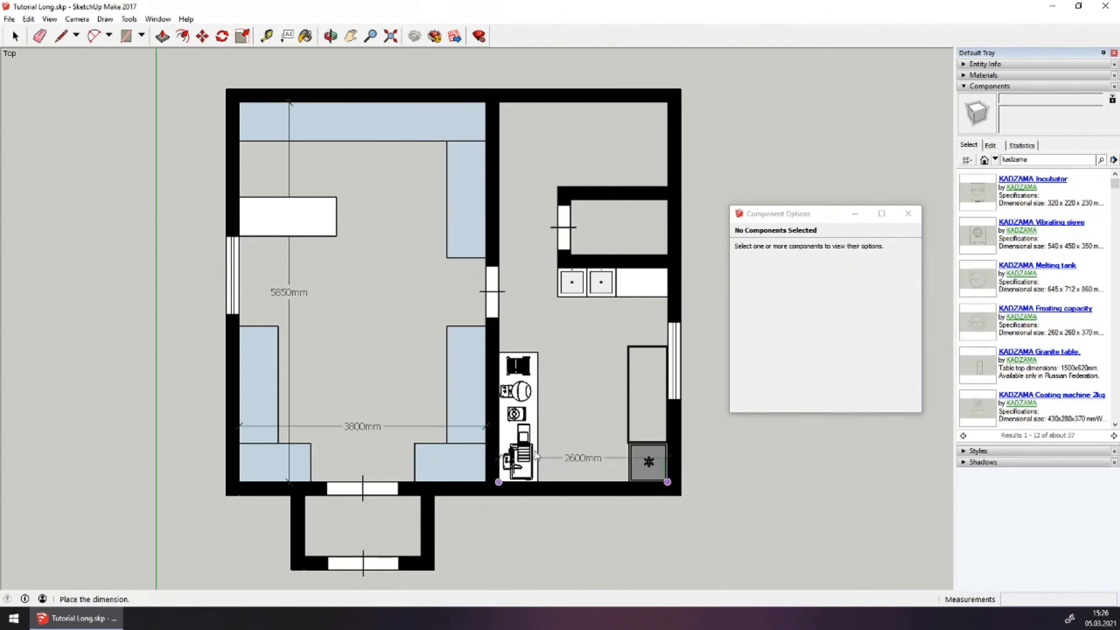
{"action": "left_click", "coordinate": [490, 428]}
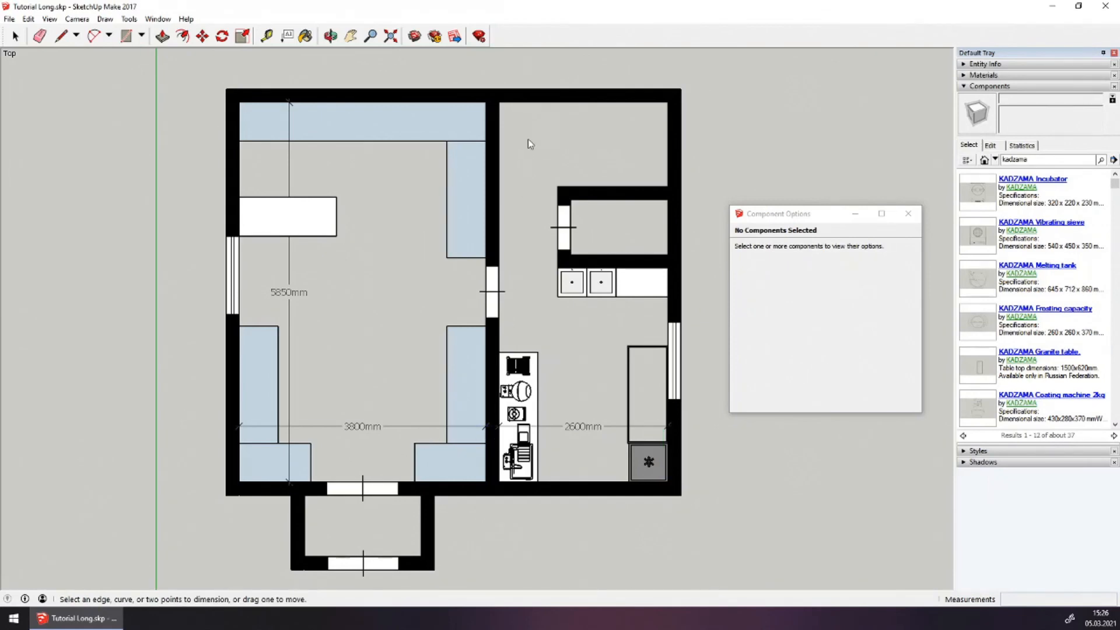
{"action": "left_click", "coordinate": [667, 267]}
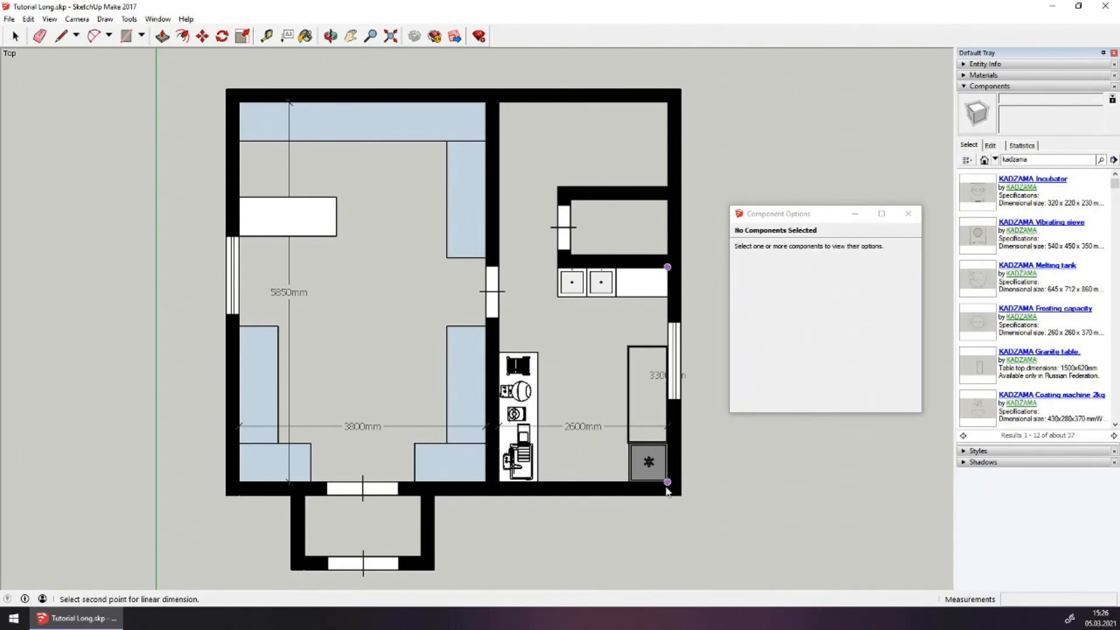
{"action": "left_click", "coordinate": [670, 487]}
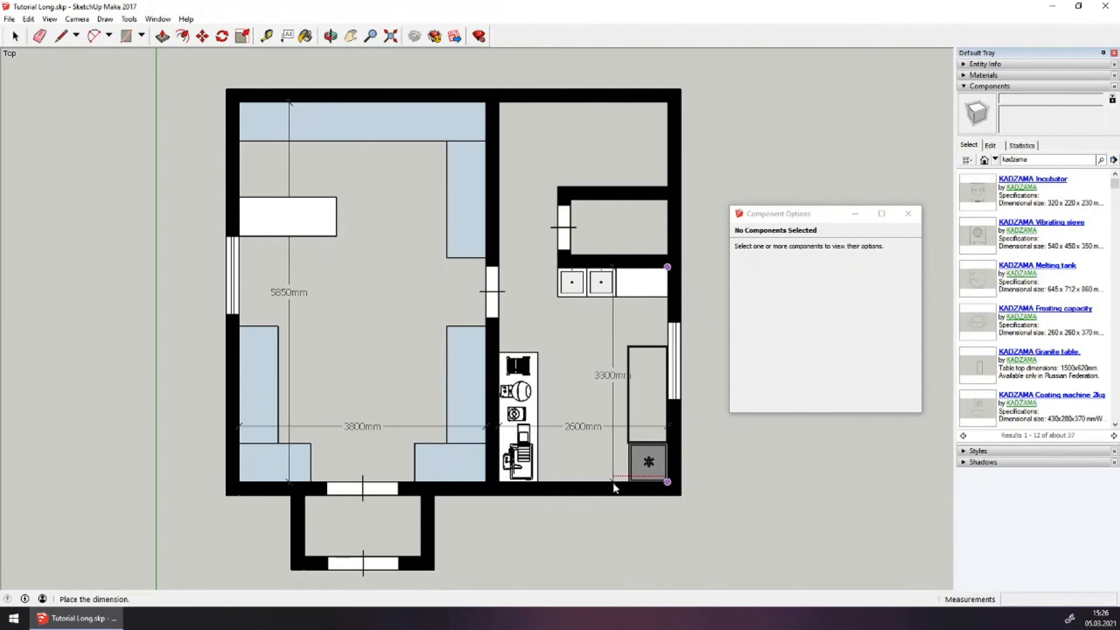
{"action": "left_click", "coordinate": [613, 482]}
{"action": "scroll", "coordinate": [647, 258], "scroll_direction": "up", "scroll_amount": 3}
Dimension the small room's 850mm depth and 1500mm width
{"action": "left_click", "coordinate": [680, 253]}
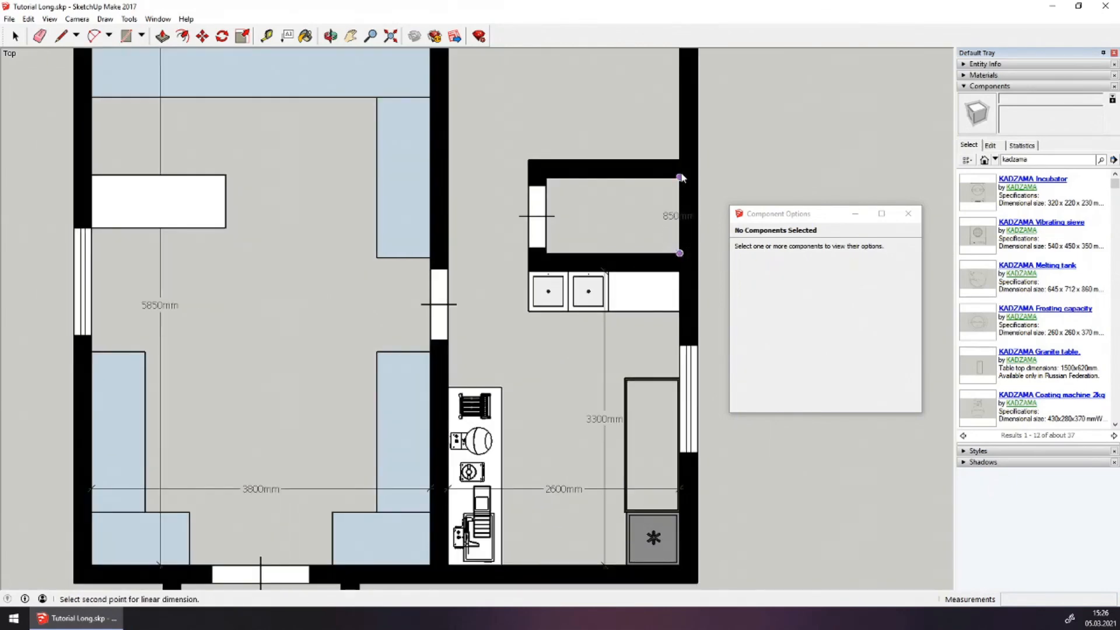
{"action": "left_click", "coordinate": [679, 178]}
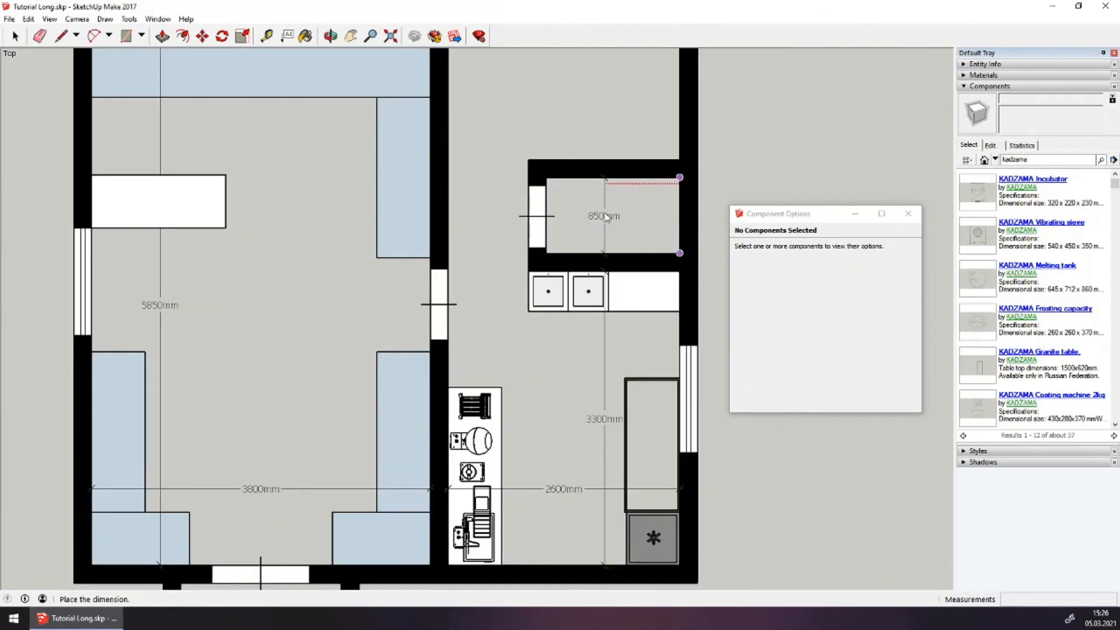
{"action": "left_click", "coordinate": [607, 217]}
{"action": "scroll", "coordinate": [653, 187], "scroll_direction": "up", "scroll_amount": 3}
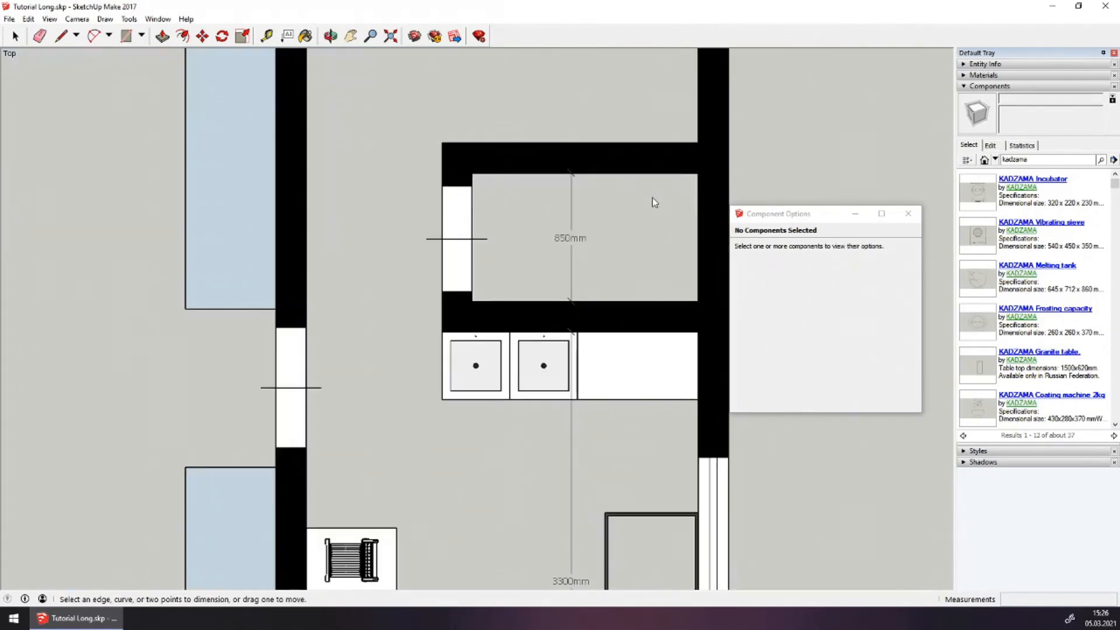
{"action": "left_click", "coordinate": [472, 173]}
{"action": "left_click", "coordinate": [699, 173]}
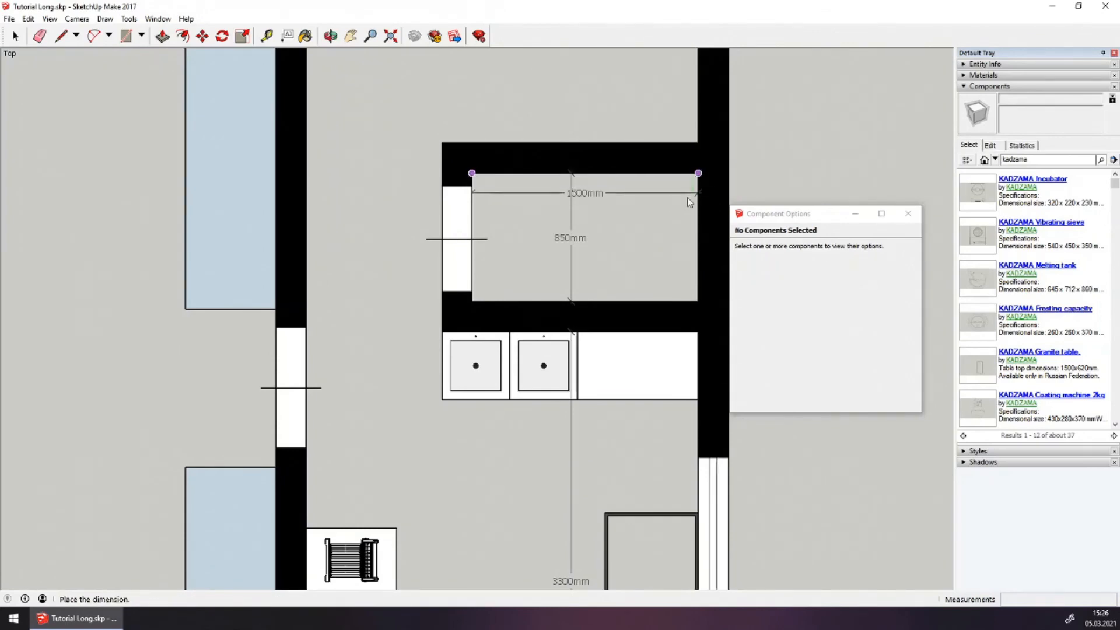
{"action": "left_click", "coordinate": [667, 218]}
{"action": "scroll", "coordinate": [584, 233], "scroll_direction": "down", "scroll_amount": 4}
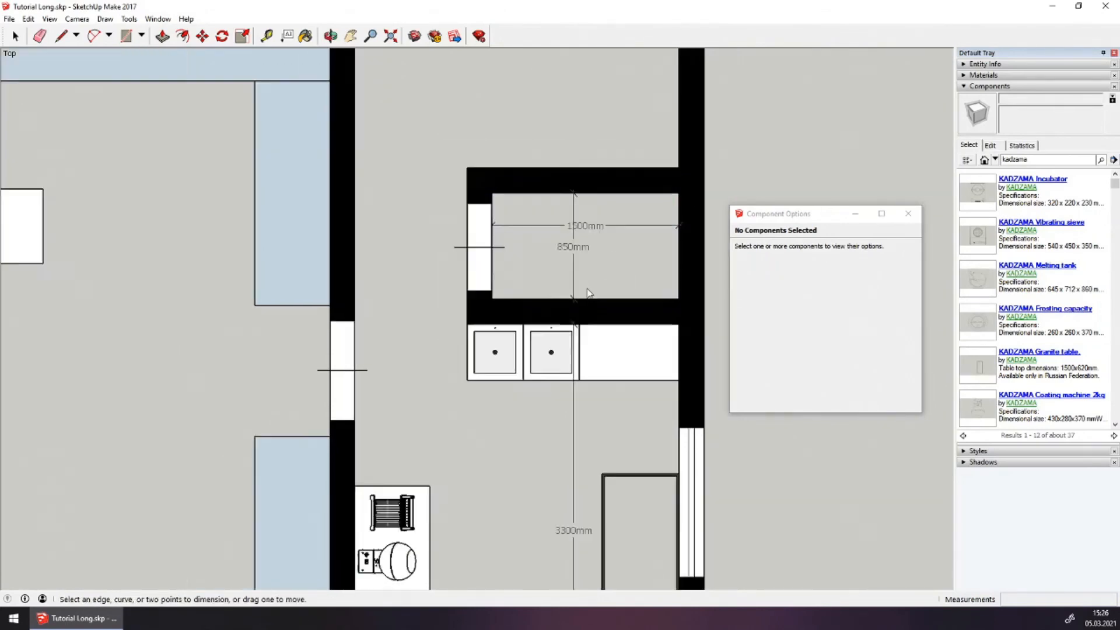
Add the 1300mm and 2600mm dimensions for the space above the small room
{"action": "left_click", "coordinate": [641, 229]}
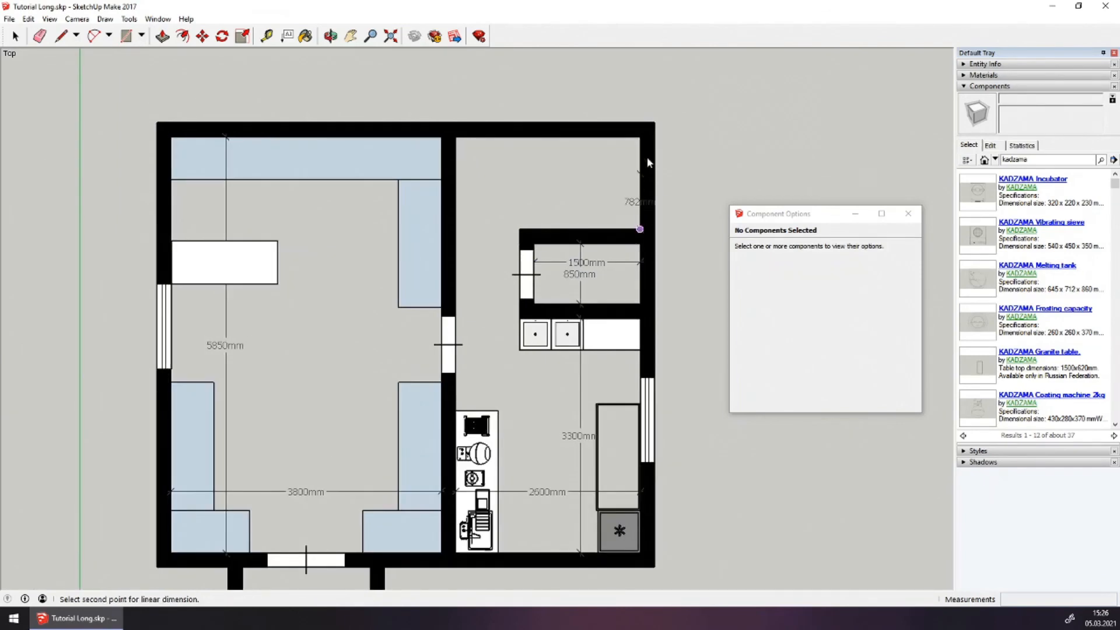
{"action": "left_click", "coordinate": [641, 136]}
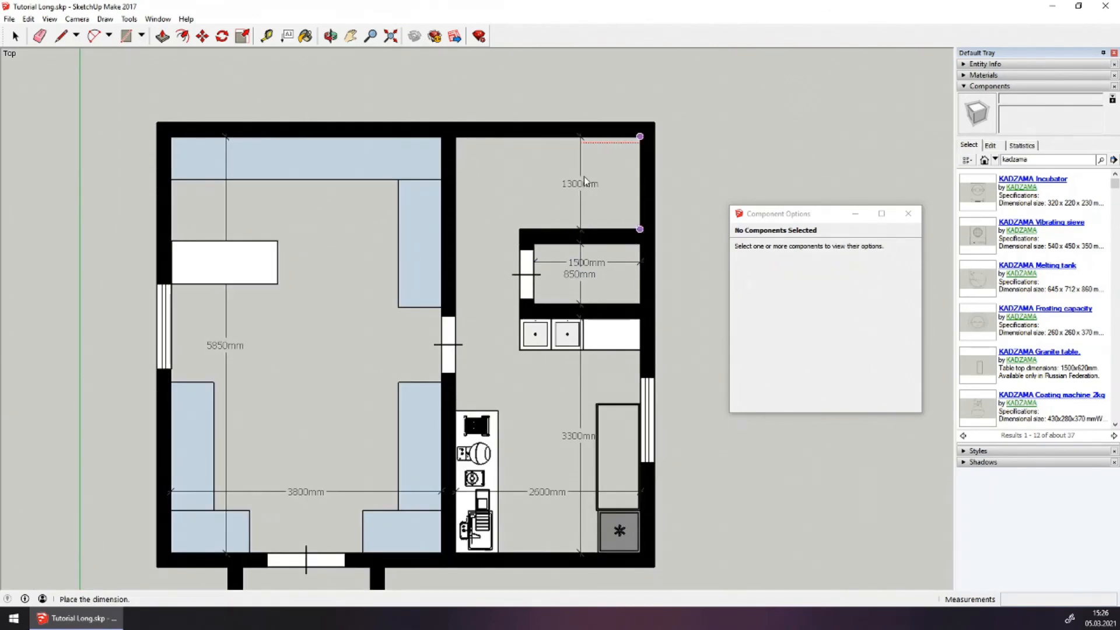
{"action": "left_click", "coordinate": [584, 176]}
{"action": "left_click", "coordinate": [455, 137]}
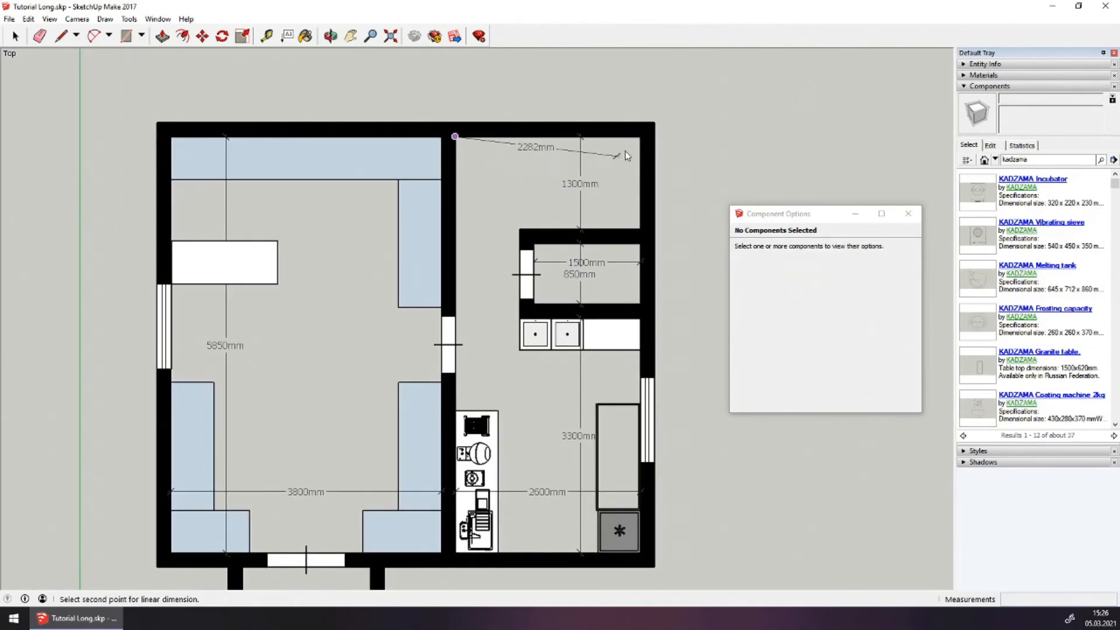
{"action": "left_click", "coordinate": [640, 136]}
{"action": "left_click", "coordinate": [635, 168]}
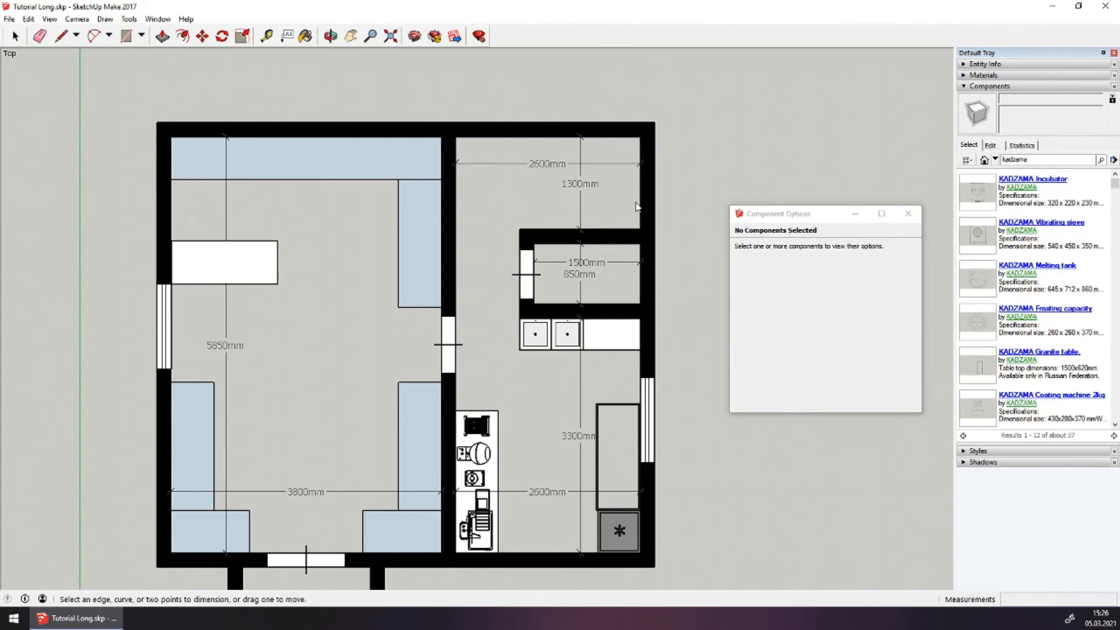
{"action": "scroll", "coordinate": [579, 207], "scroll_direction": "down", "scroll_amount": 2}
{"action": "scroll", "coordinate": [519, 359], "scroll_direction": "up", "scroll_amount": 2}
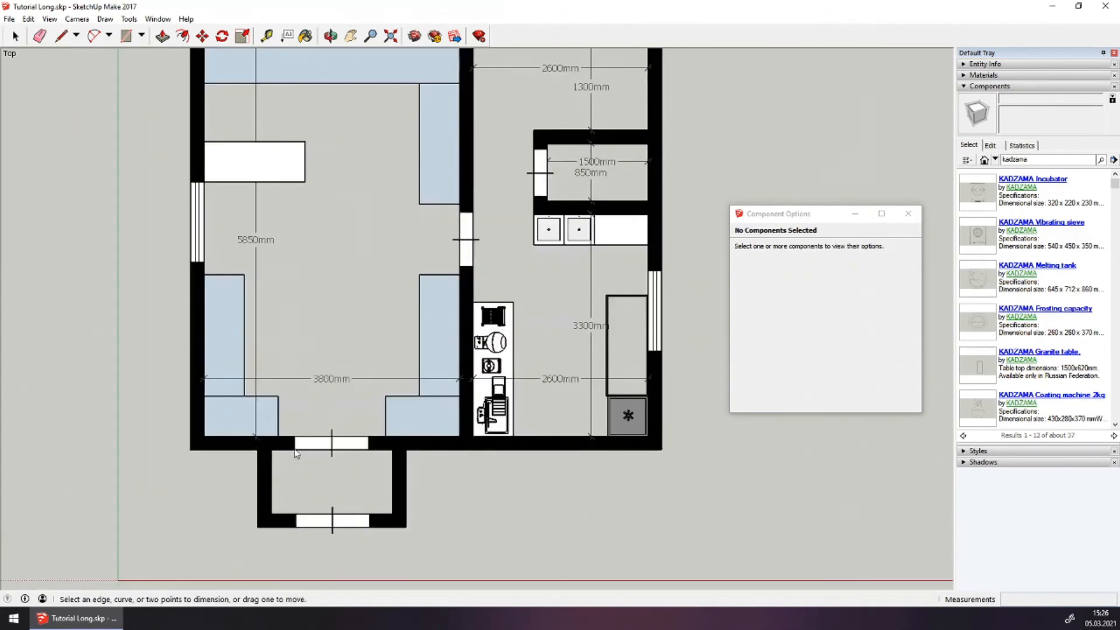
Dimension the entrance at 1800mm wide and 950mm deep, redoing the misplaced 950mm one
{"action": "left_click", "coordinate": [278, 452]}
{"action": "left_click", "coordinate": [393, 450]}
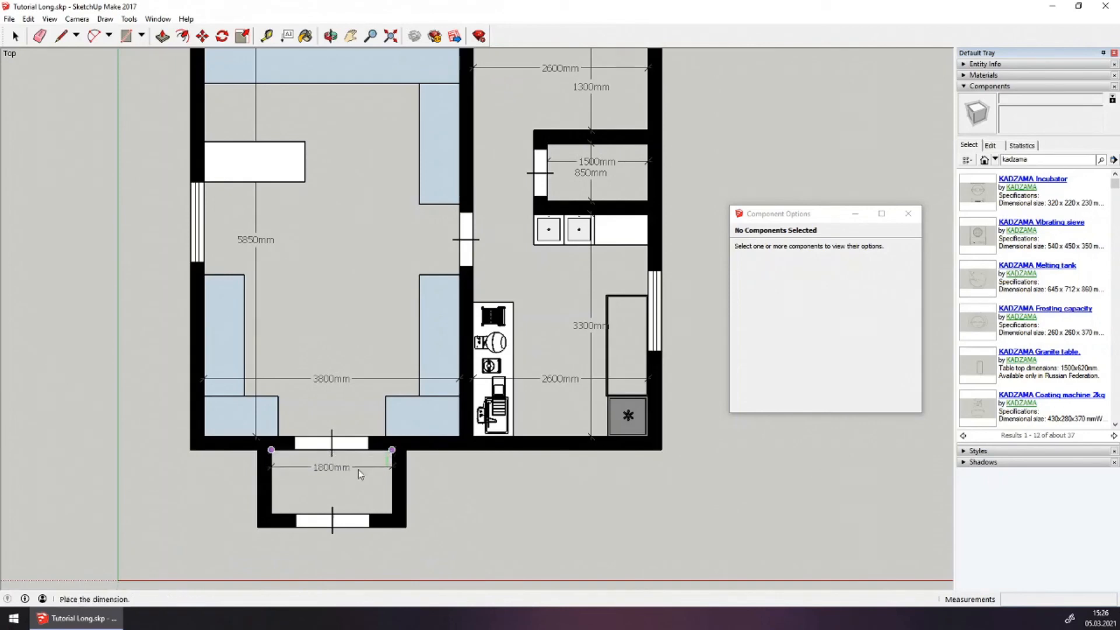
{"action": "left_click", "coordinate": [357, 475]}
{"action": "left_click", "coordinate": [273, 513]}
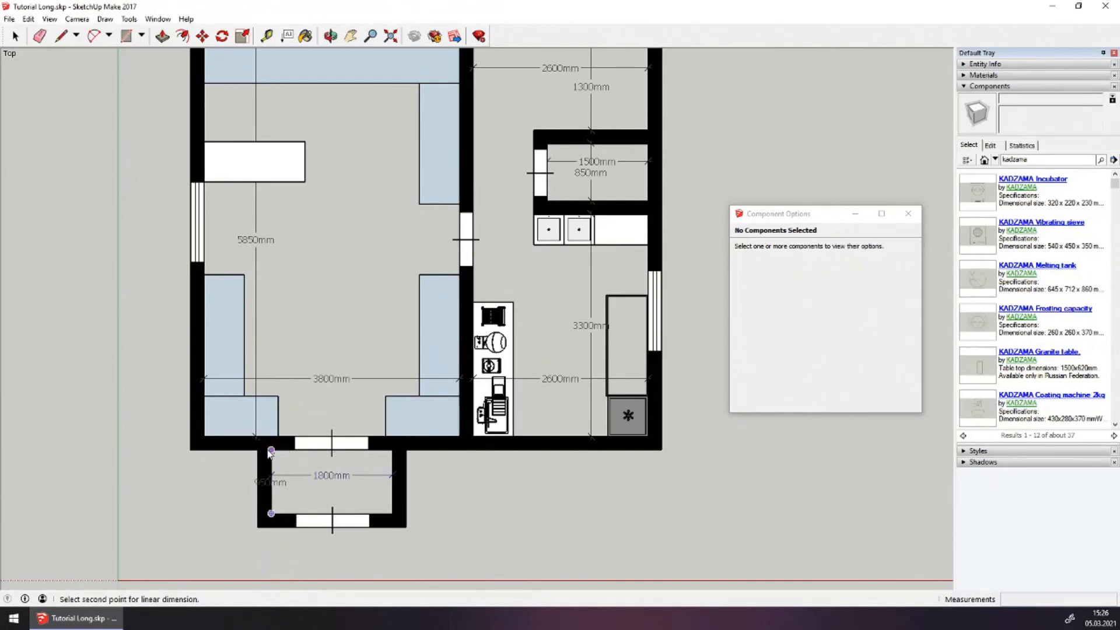
{"action": "double_click", "coordinate": [270, 451]}
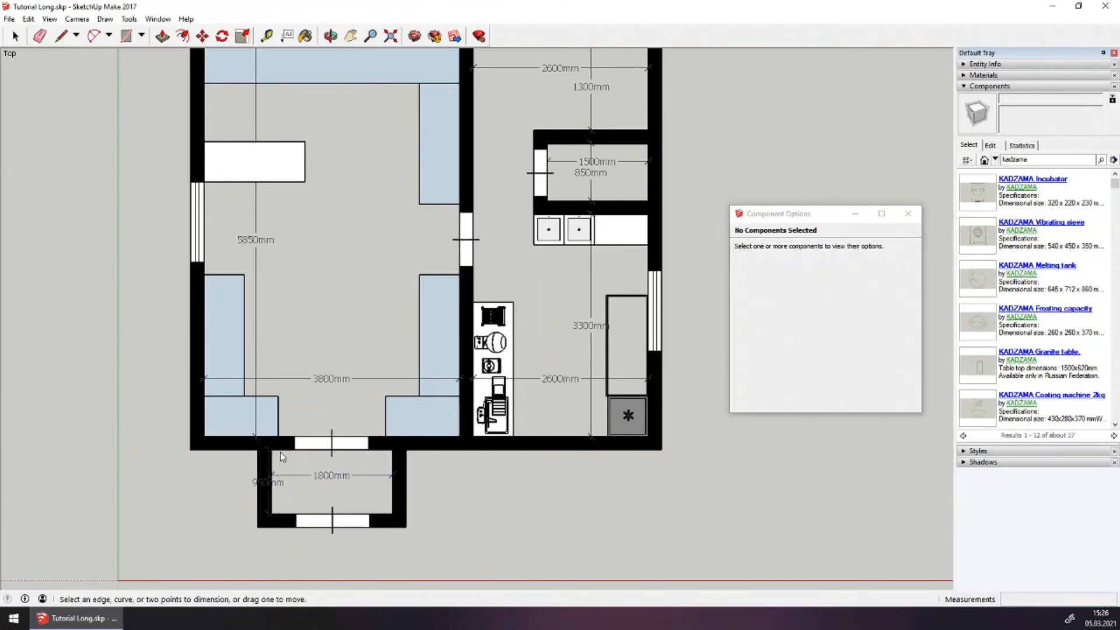
{"action": "key", "text": "ctrl+z"}
{"action": "left_click", "coordinate": [272, 514]}
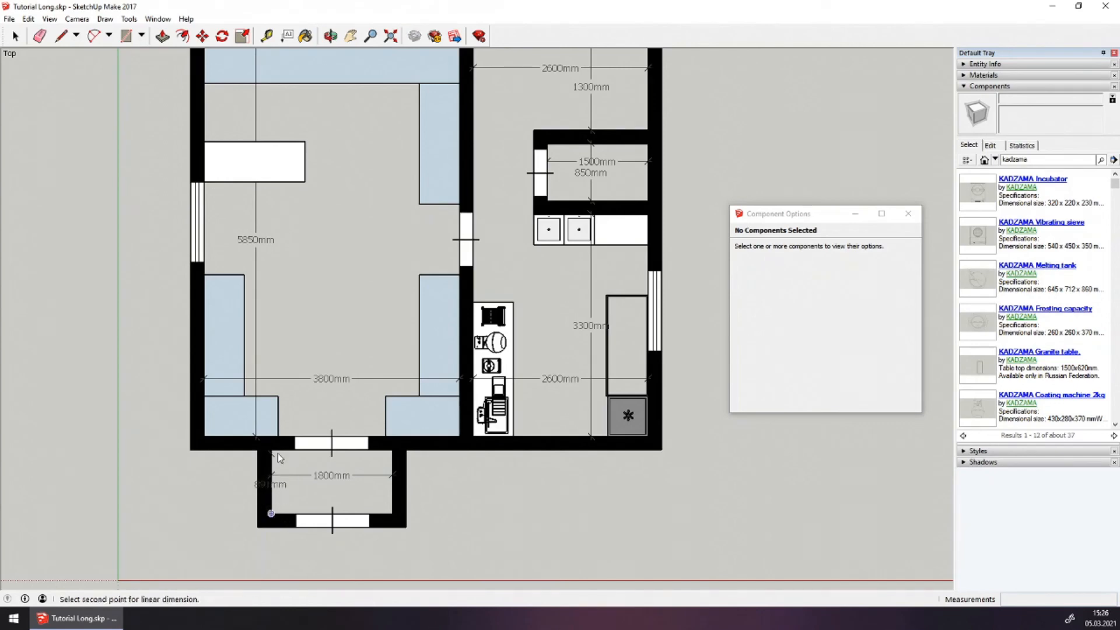
{"action": "left_click", "coordinate": [271, 450]}
{"action": "left_click", "coordinate": [306, 463]}
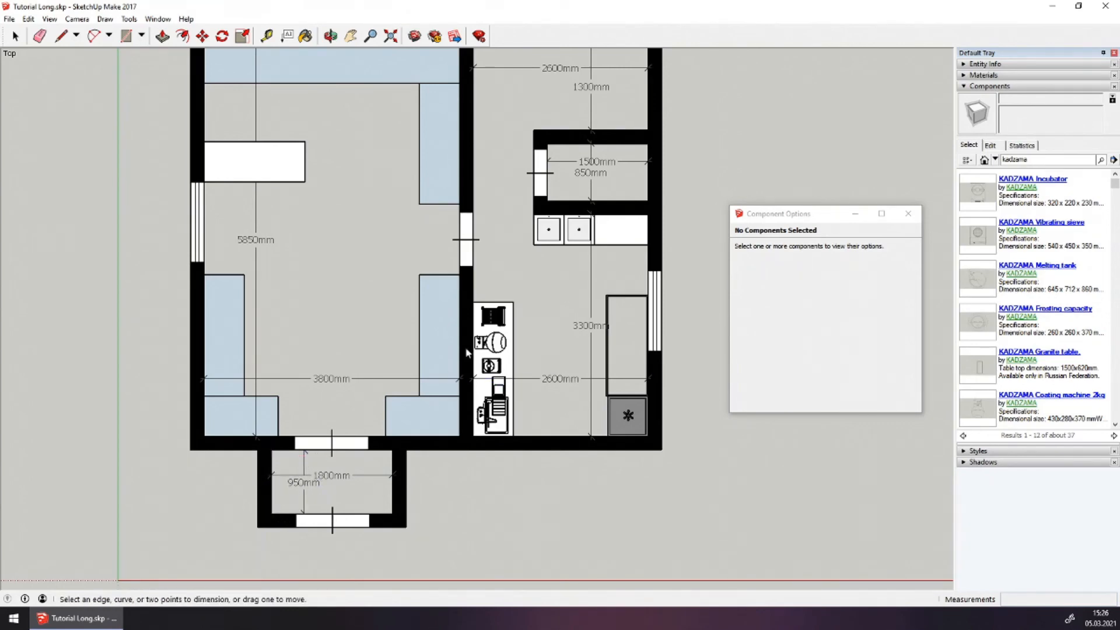
{"action": "middle_click_drag", "start_coordinate": [372, 248], "coordinate": [369, 285], "text": "shift"}
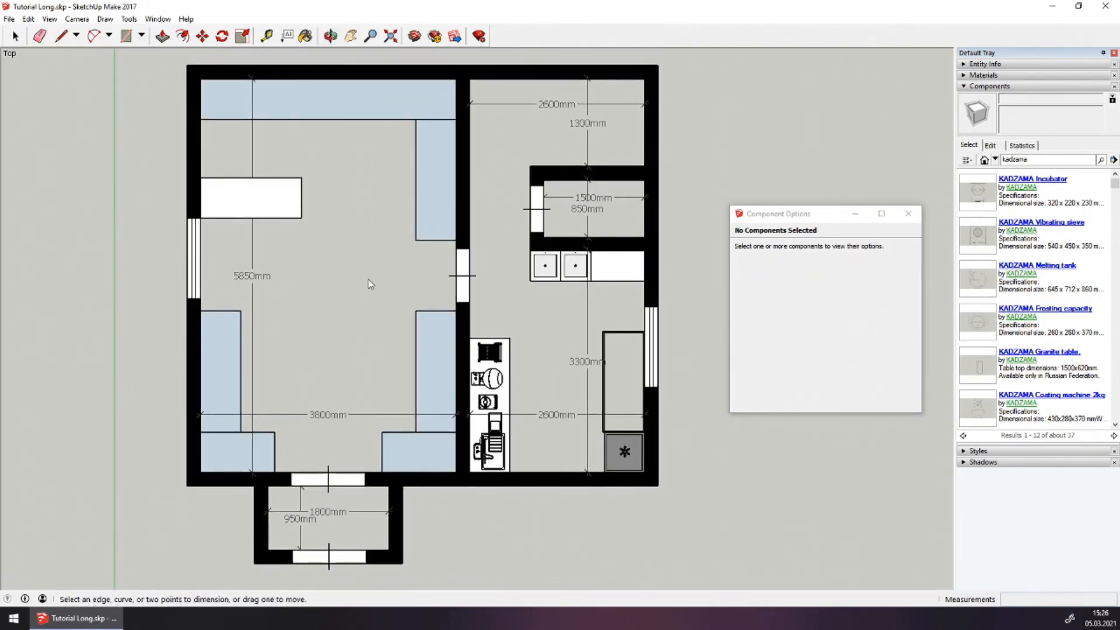